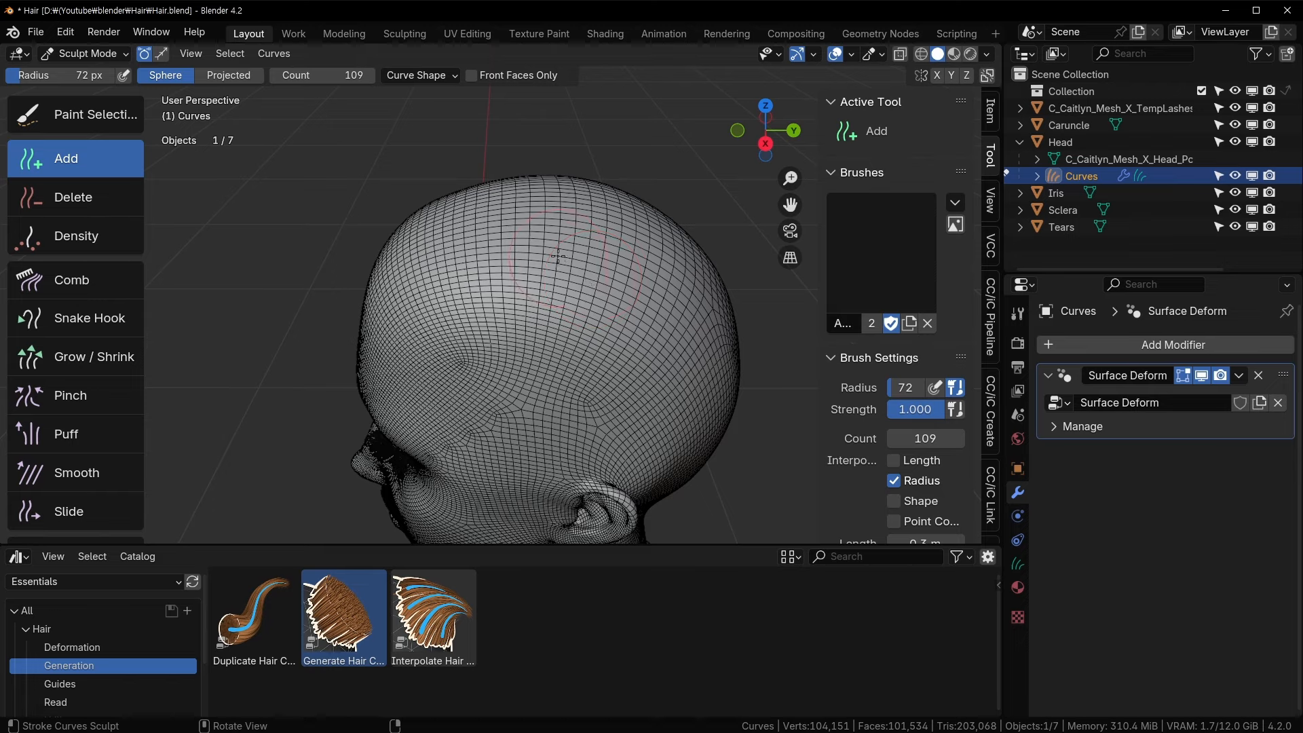
- Add a dense test patch of hair curves on top of the head and erase it with the Delete brush
left_click(558, 256)
mouse_move(674, 273)
middle_mouse_down()
mouse_move(597, 302)
mouse_move(677, 299)
middle_mouse_up()
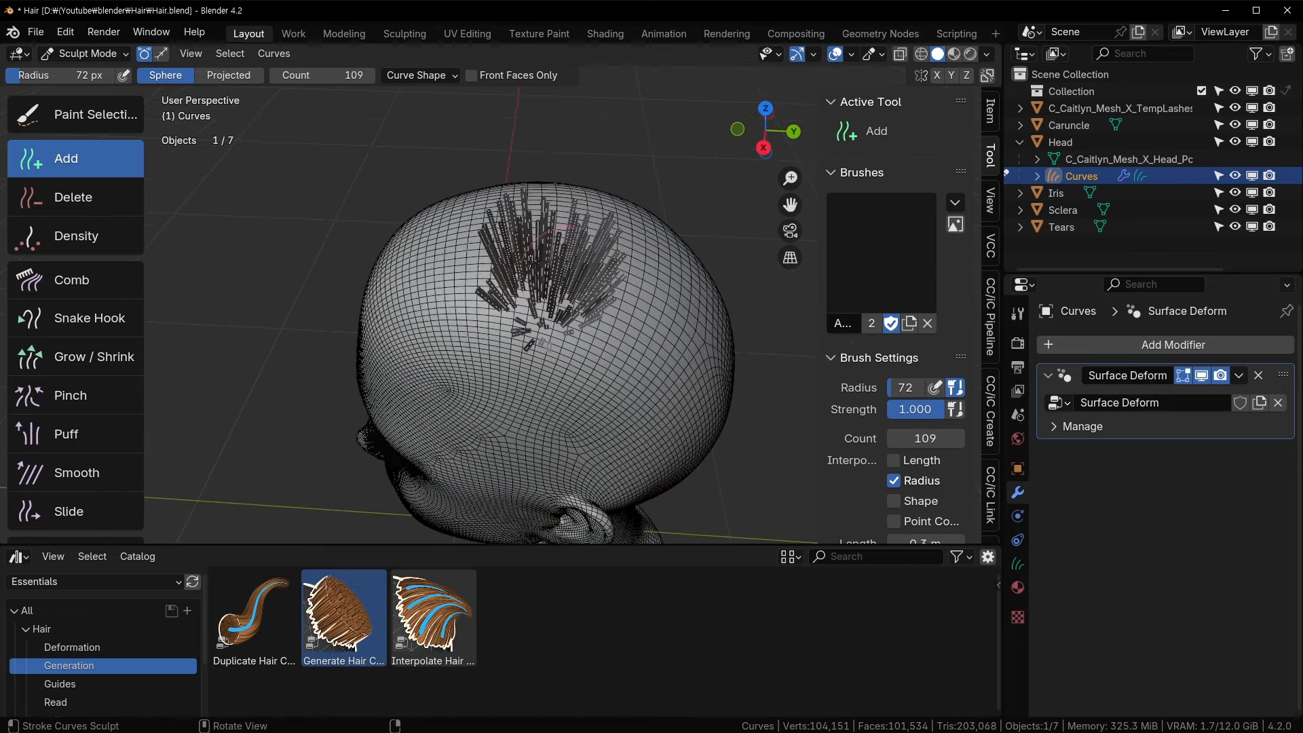
left_click(43, 202)
mouse_move(589, 275)
left_mouse_down()
mouse_move(501, 289)
mouse_move(519, 224)
left_mouse_up()
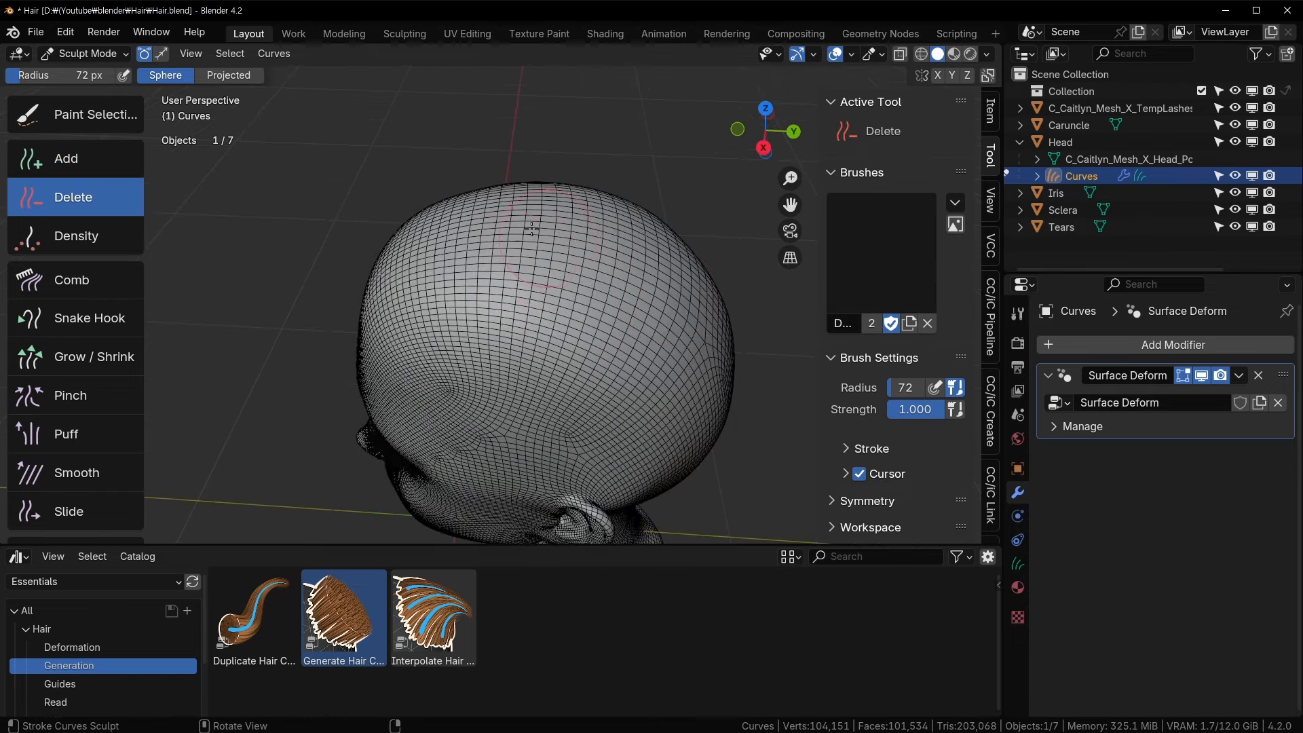
- Switch to the Add brush and set its count to 1
left_click(113, 148)
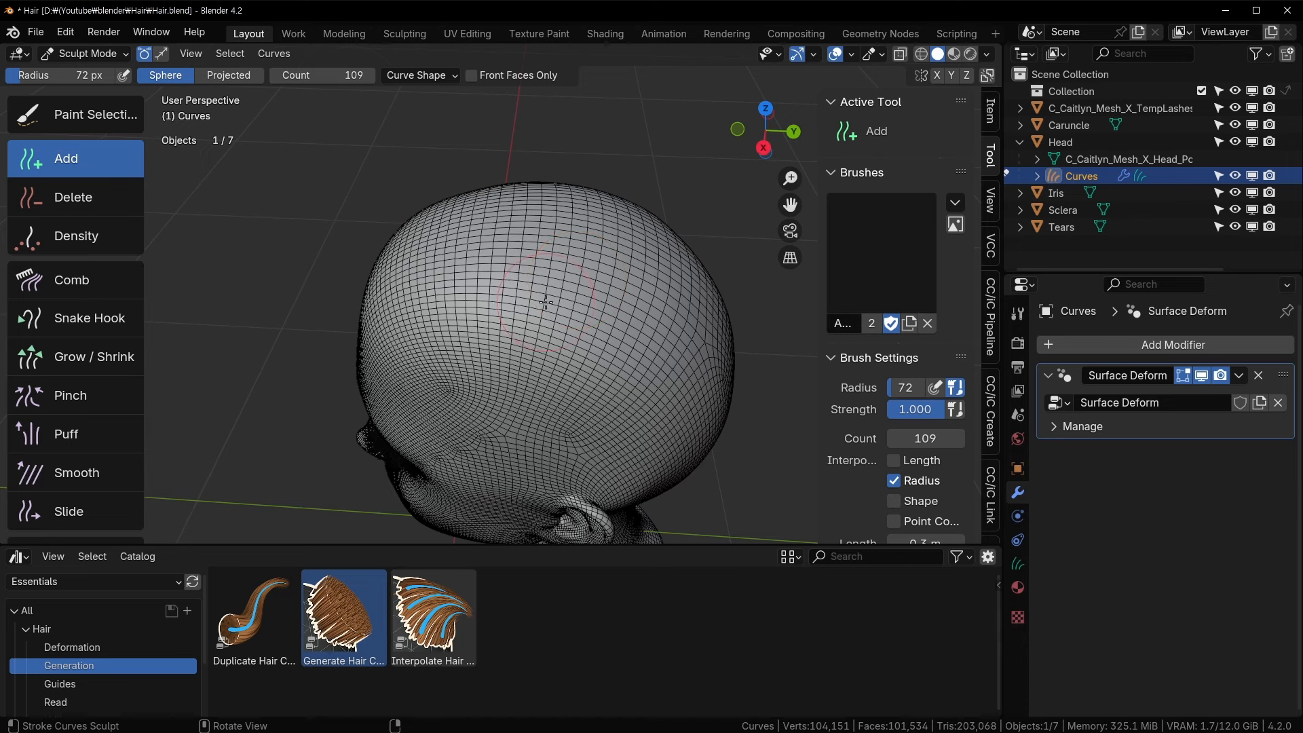
left_click(344, 79)
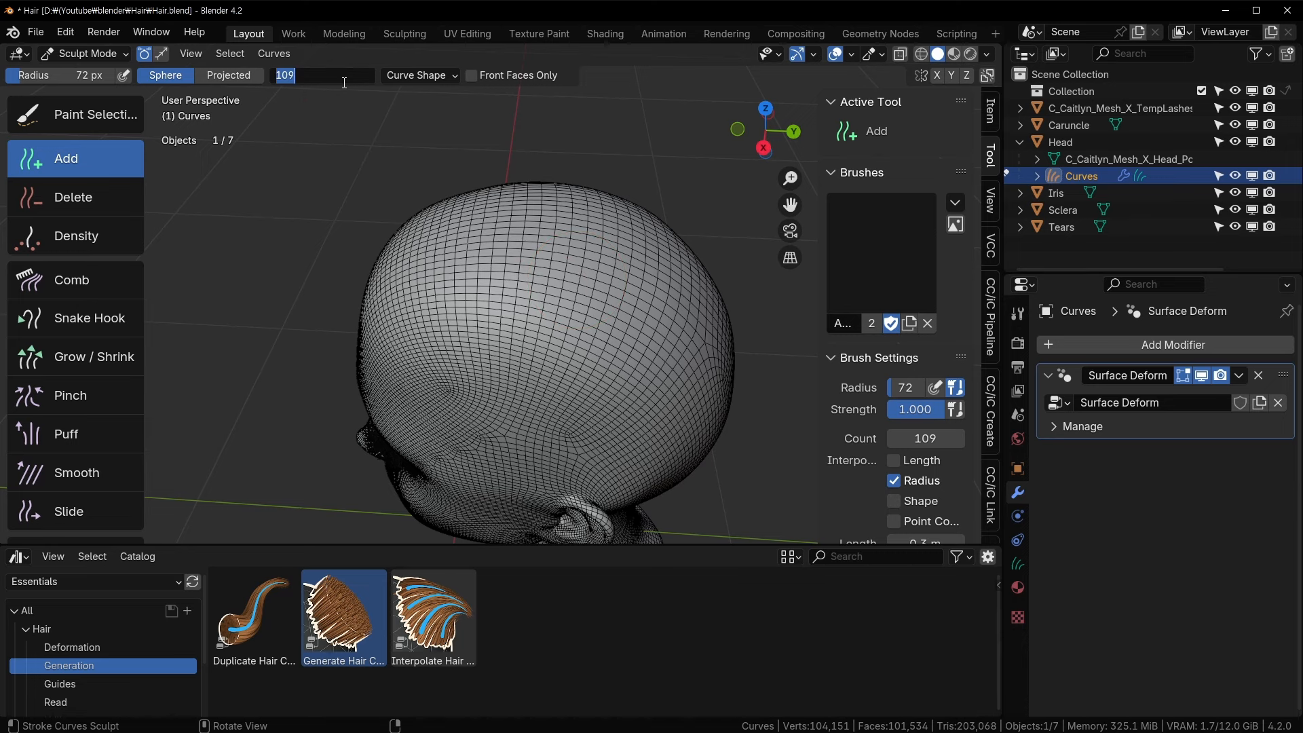
type("1")
key("Return")
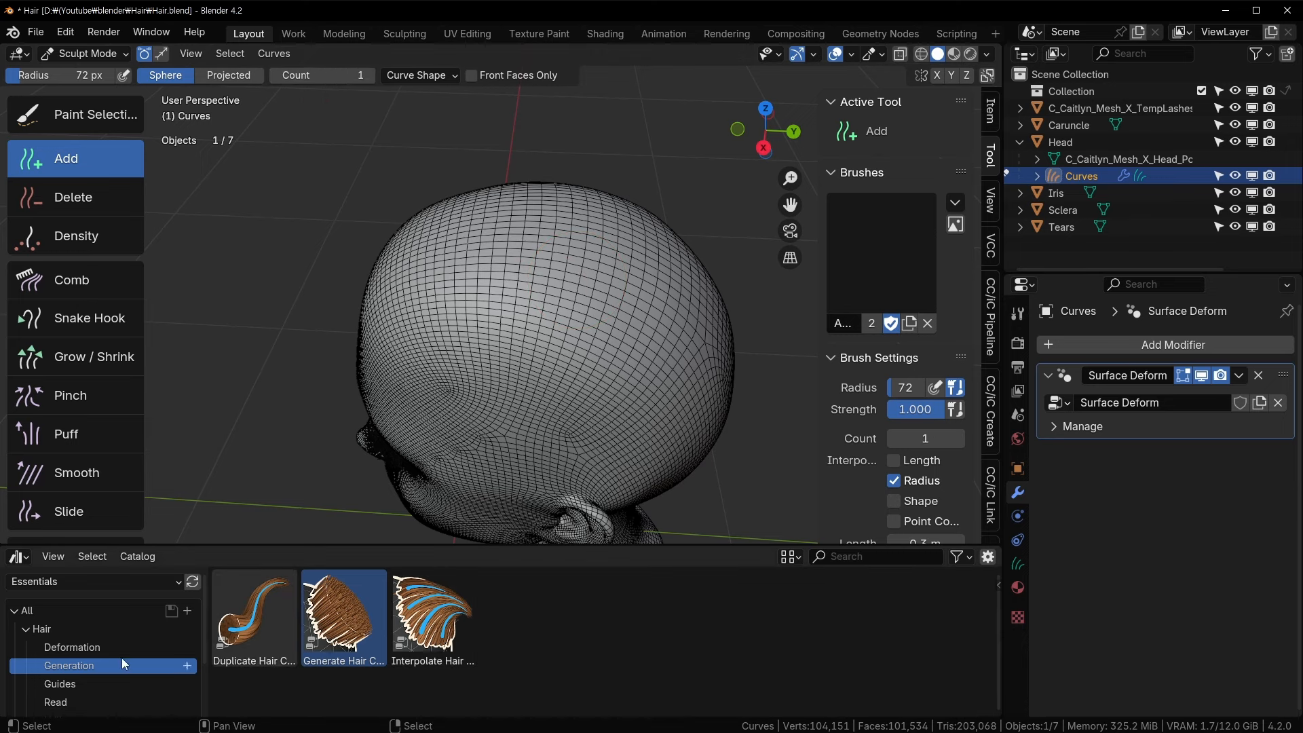
- Try placing a single hair curve on the upper side of the head and look at it from several angles
middle_click_drag(578, 258, 531, 285)
left_click(529, 285)
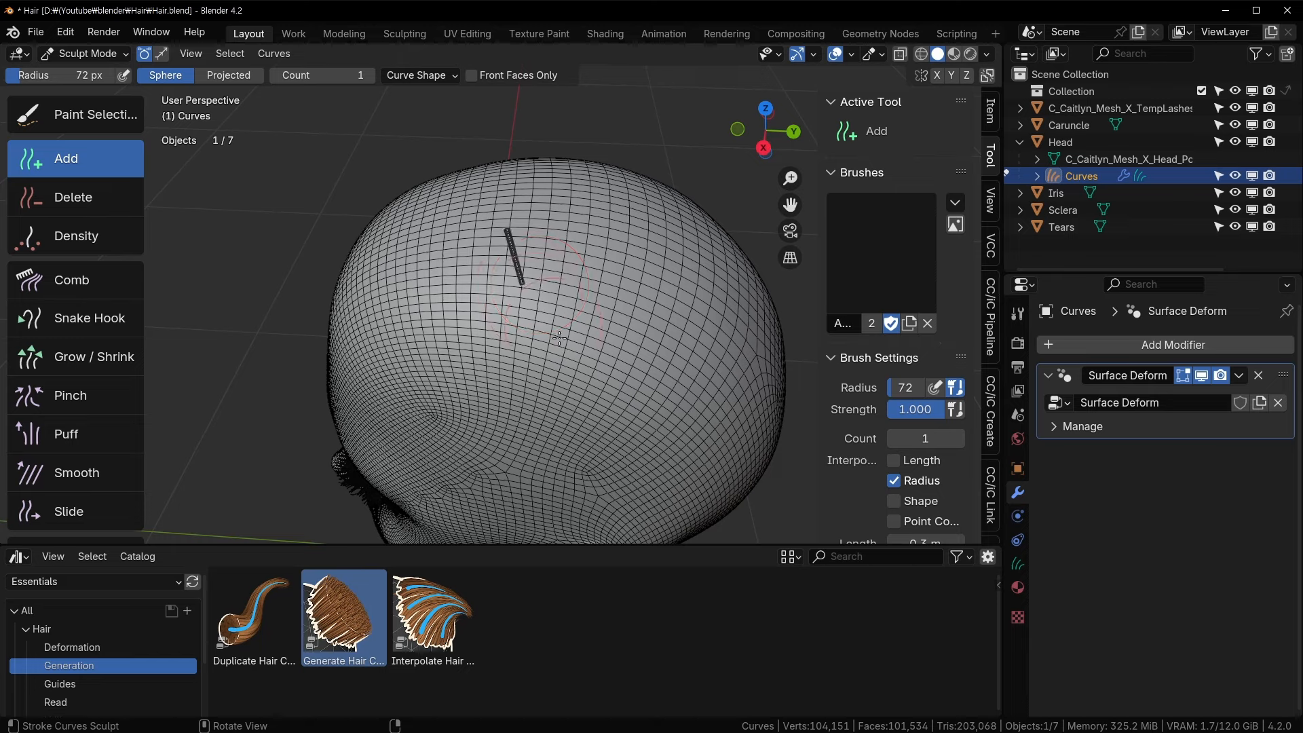
mouse_move(560, 338)
middle_mouse_down()
mouse_move(595, 248)
mouse_move(556, 237)
middle_mouse_up()
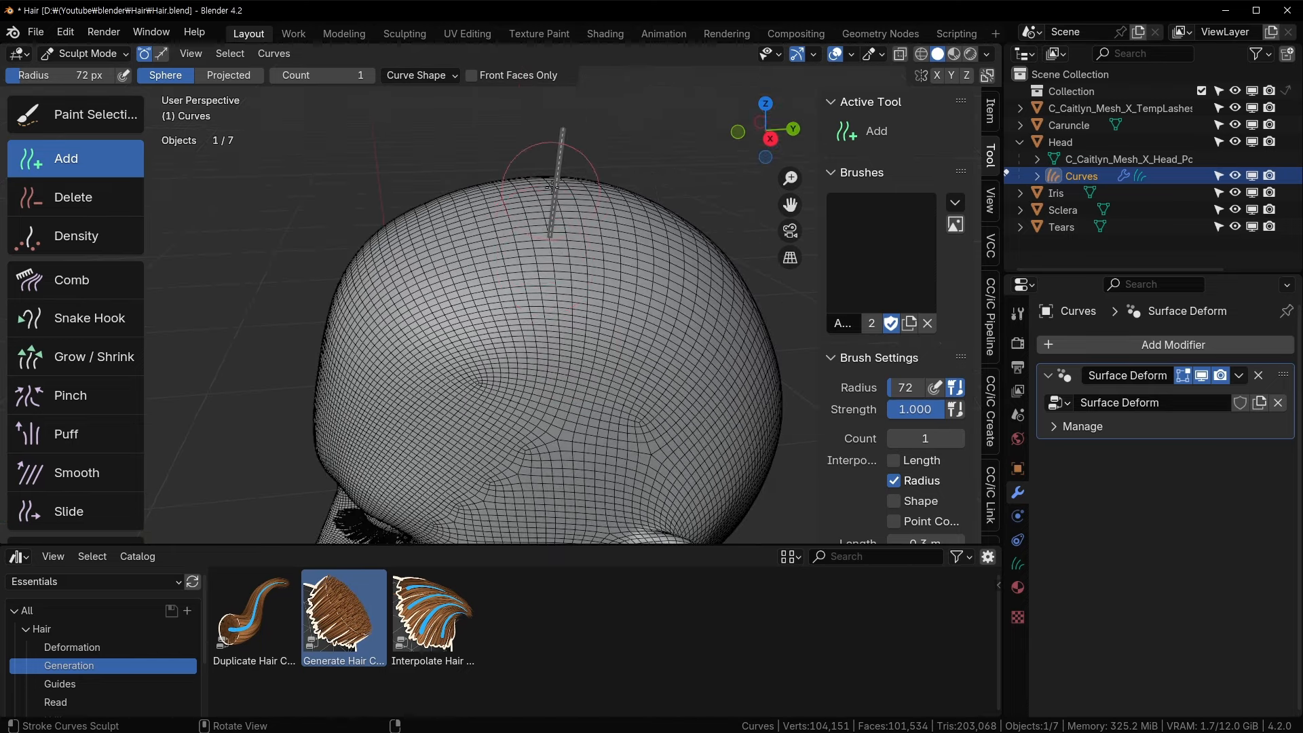
middle_click_drag(554, 235, 493, 283)
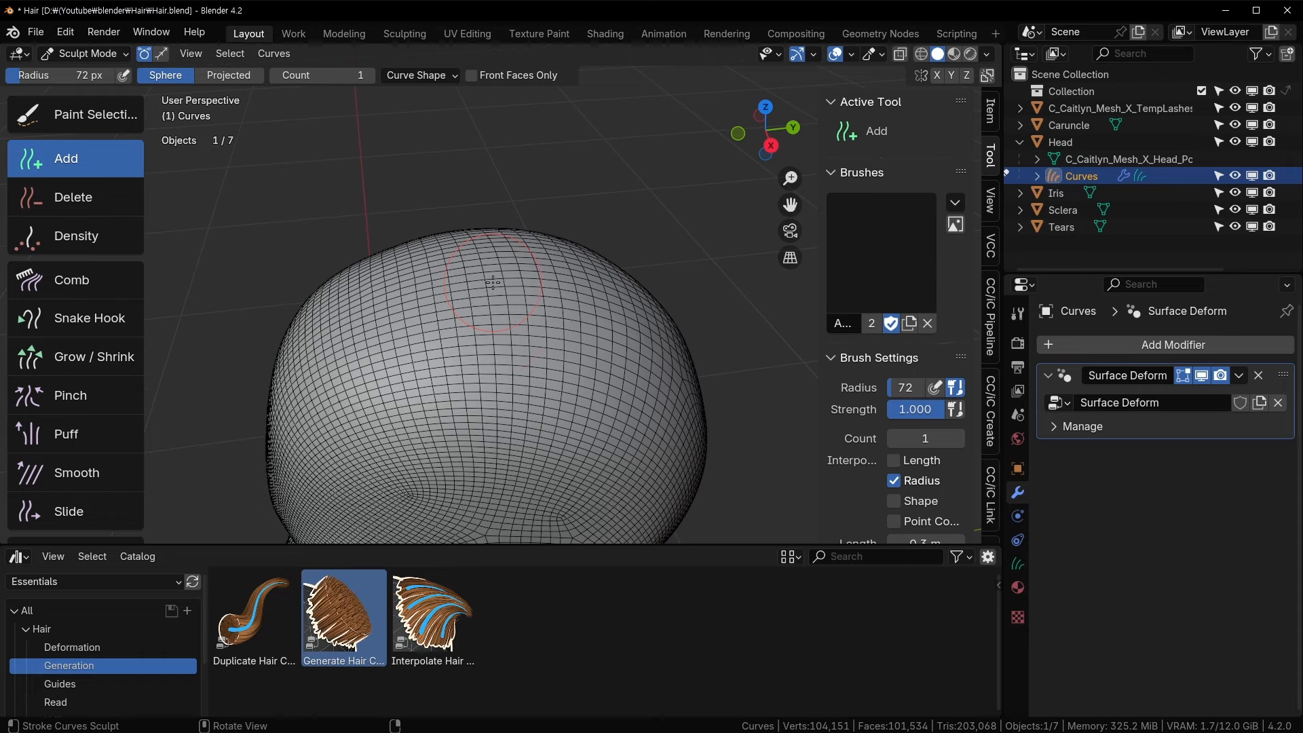
- Reduce the Add brush radius to 13 px and turn on X-axis mirror symmetry
mouse_move(497, 326)
middle_mouse_down()
mouse_move(543, 327)
mouse_move(542, 349)
mouse_move(582, 334)
middle_mouse_up()
key("f")
left_click(510, 328)
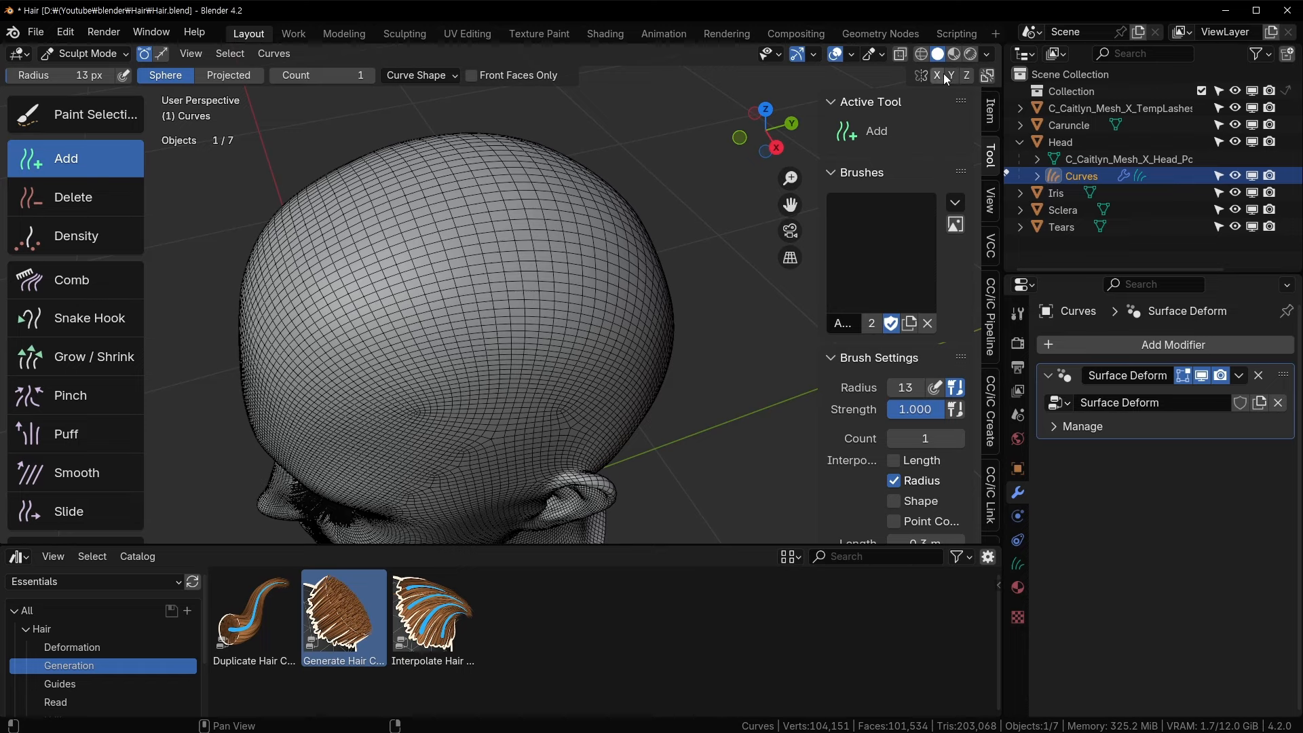
left_click(946, 77)
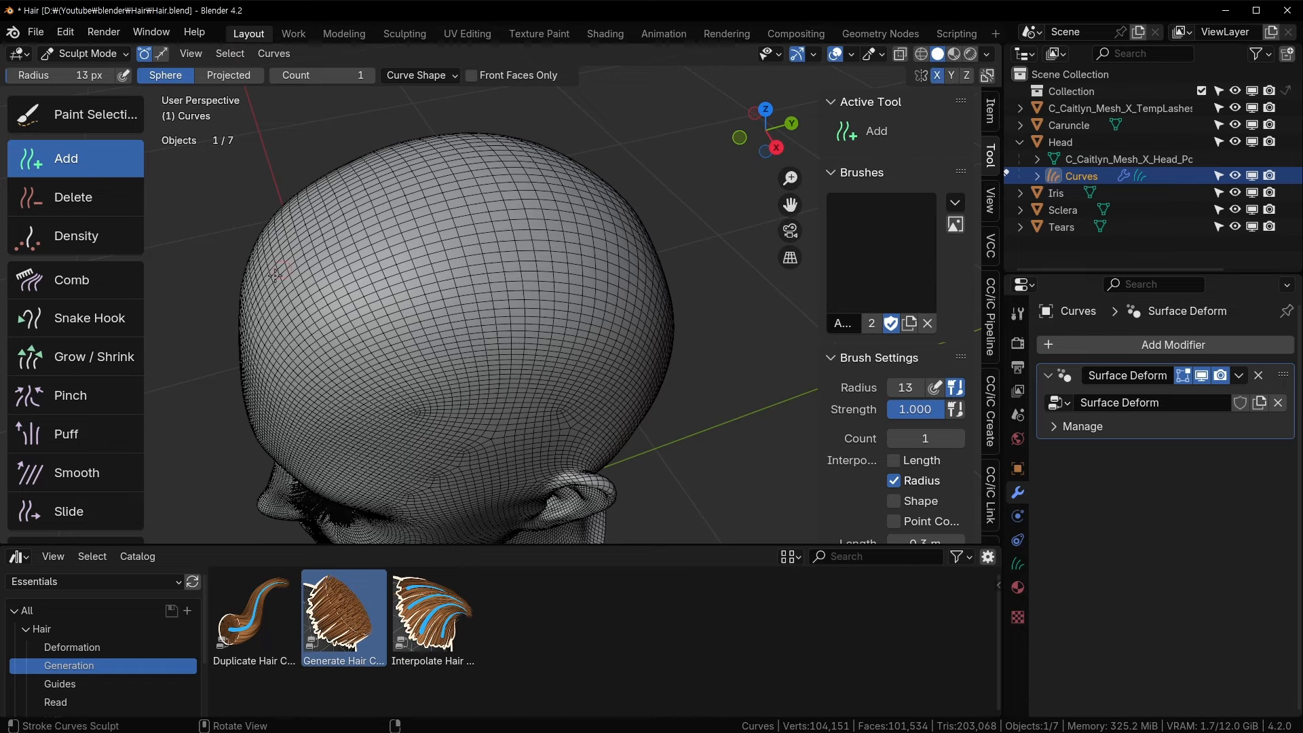
- Add mirrored single test hairs on the scalp, placing them along both sides of the centre line in top view
middle_click_drag(475, 305, 523, 309)
left_click(529, 313)
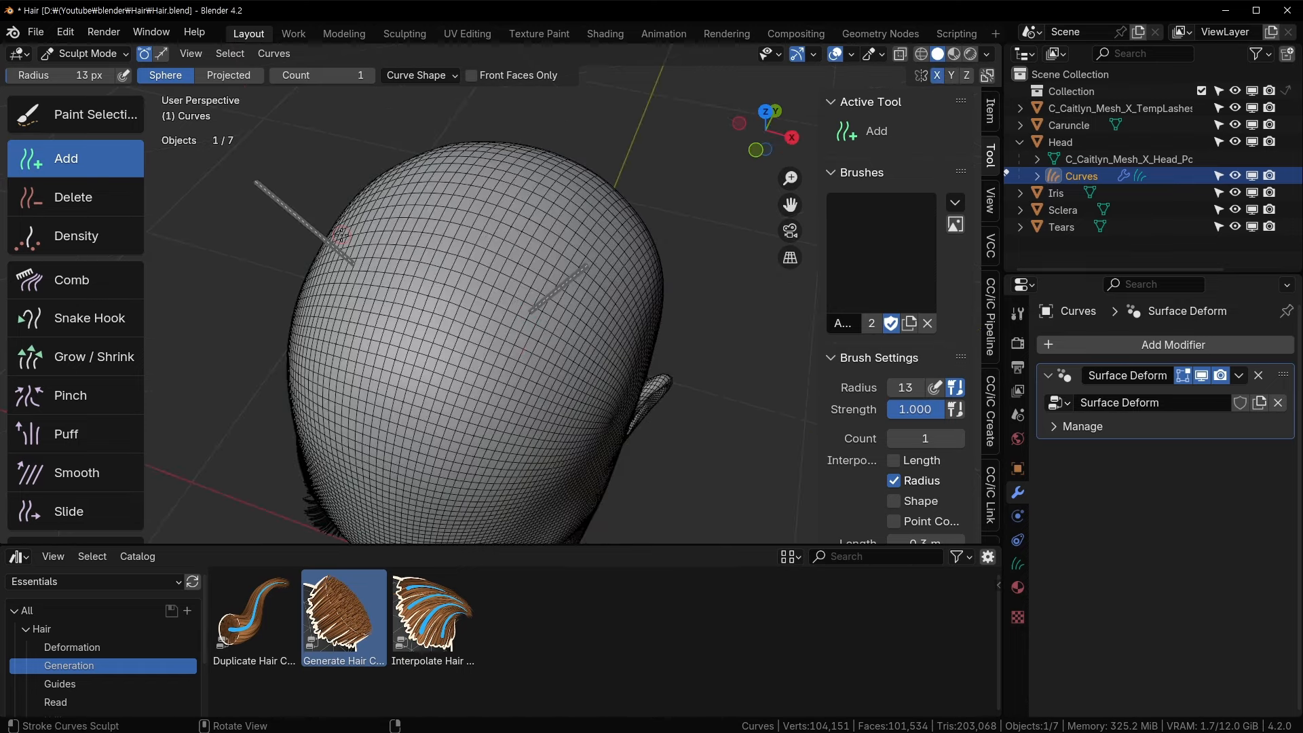
key("KP_7")
left_click(473, 235)
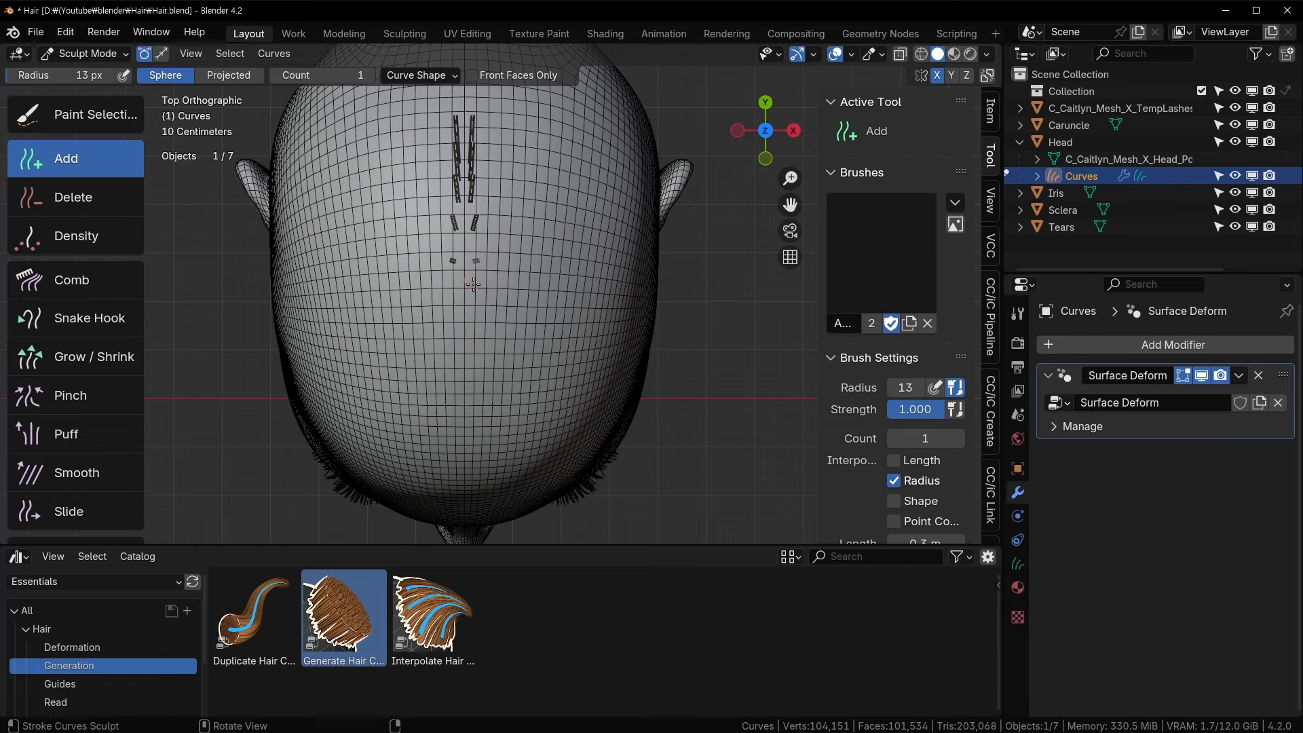
mouse_move(476, 301)
middle_mouse_down()
mouse_move(489, 217)
mouse_move(523, 197)
mouse_move(459, 193)
mouse_move(475, 305)
middle_mouse_up()
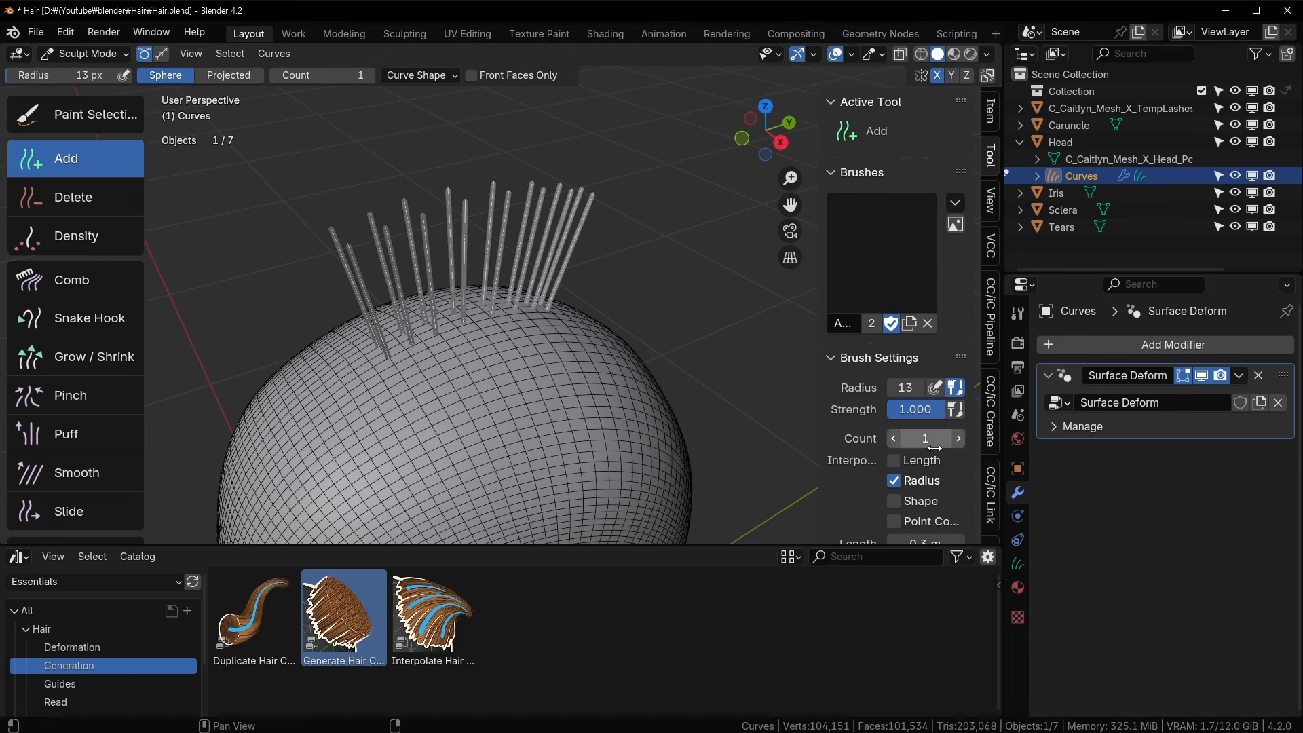
- Erase all the short test hairs from the scalp with the Delete brush
scroll(912, 458, "down", 5)
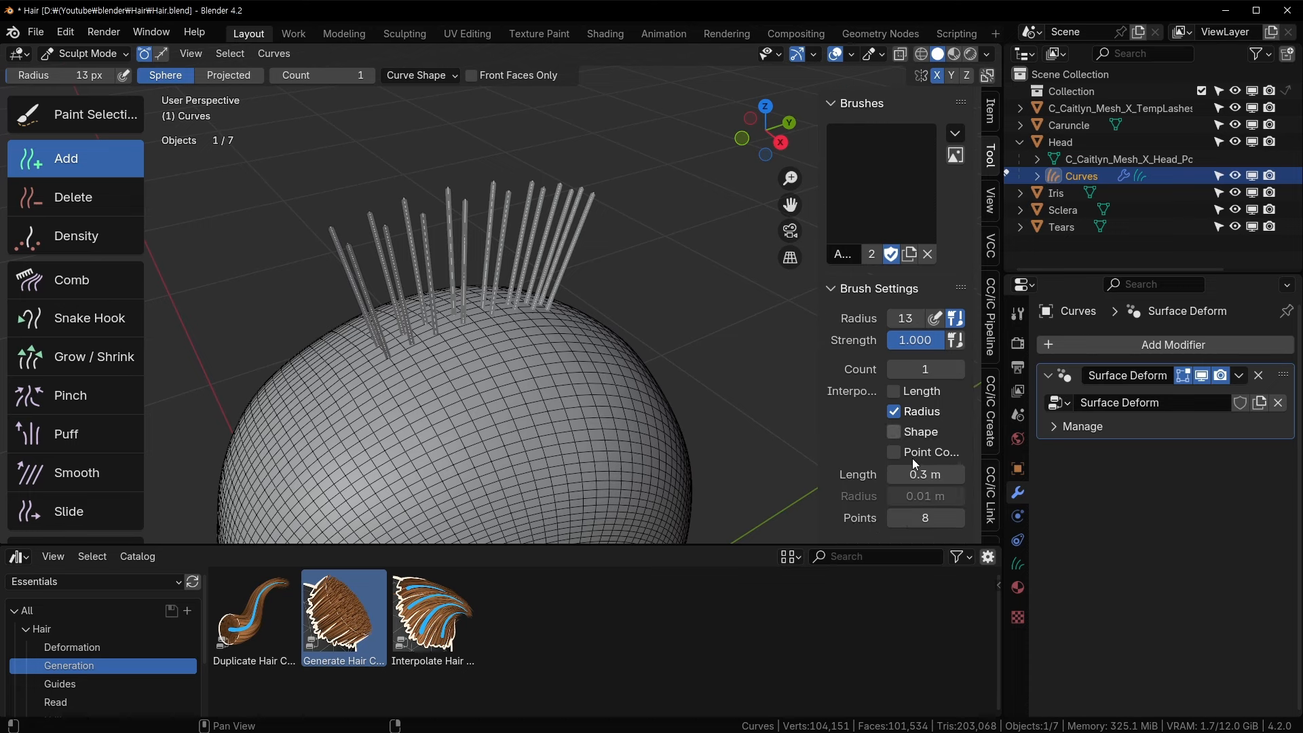
left_click(73, 197)
left_click(475, 285)
- Return to the Add brush and set the new hair length to 1 m
left_click(67, 158)
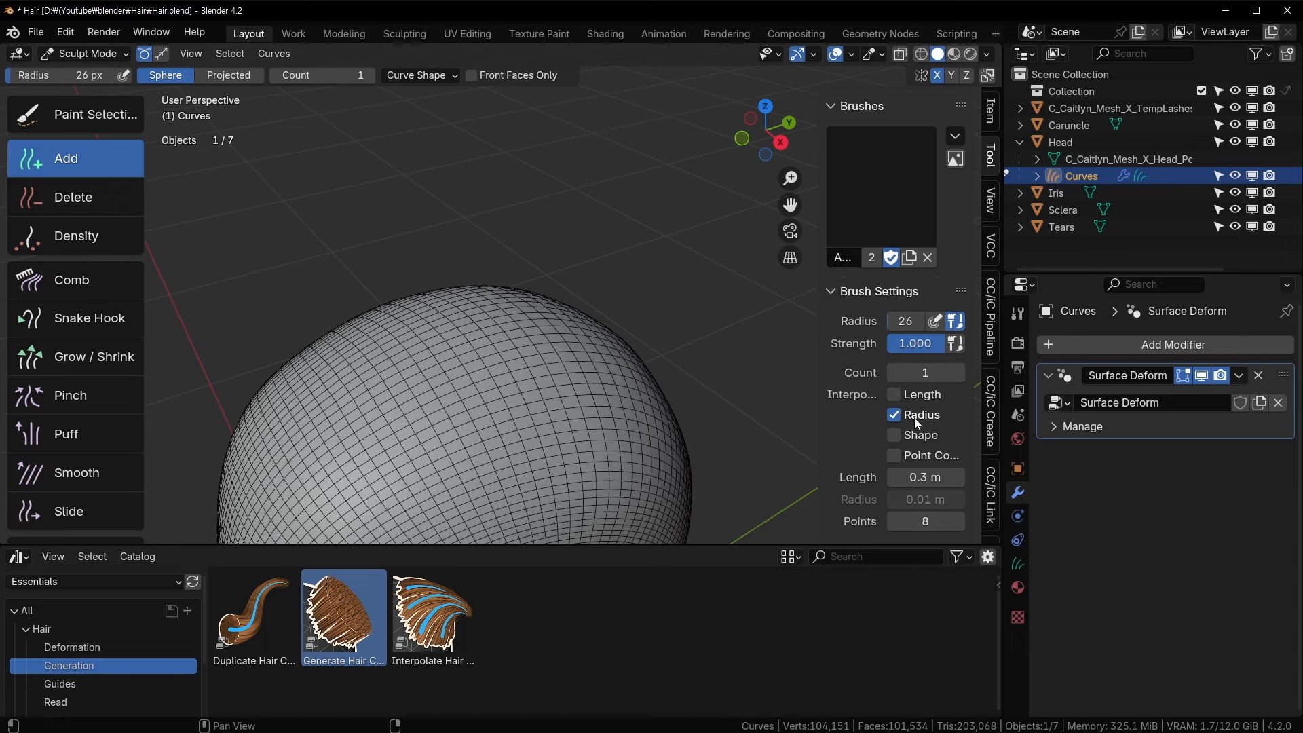
left_click(913, 477)
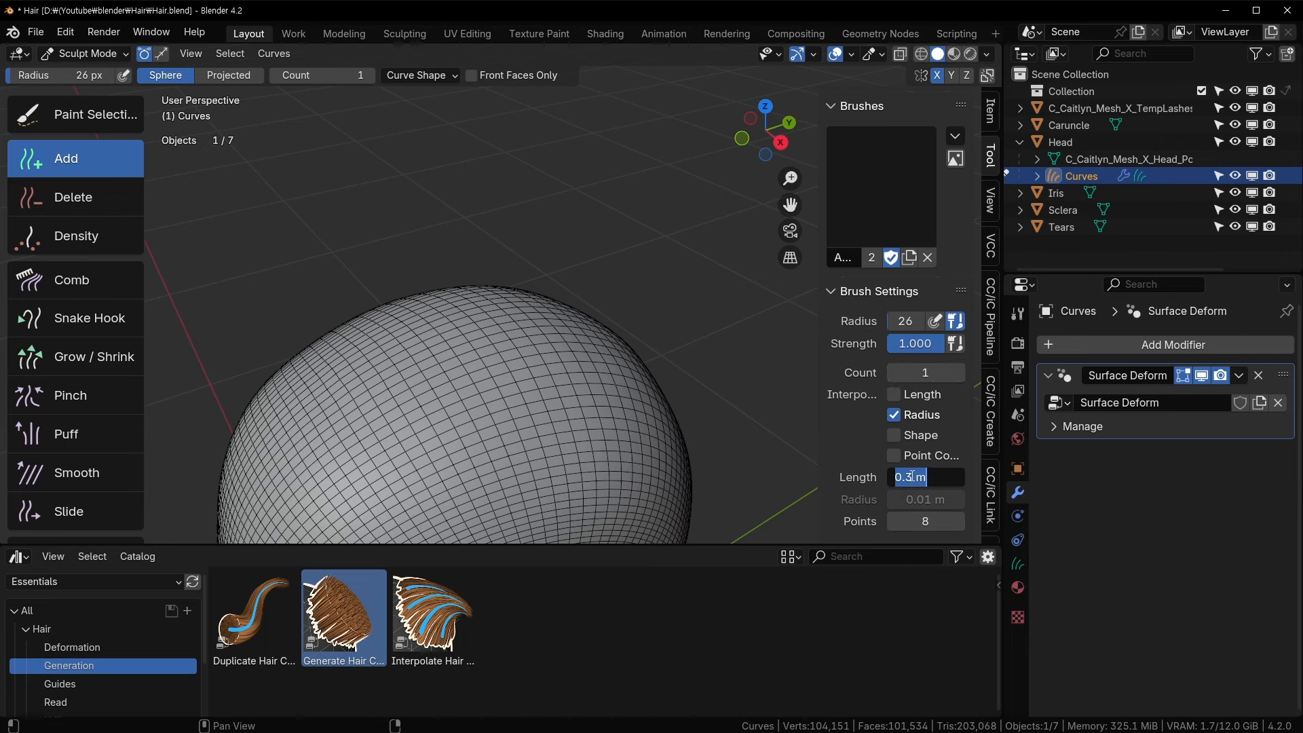
type("1")
key("Return")
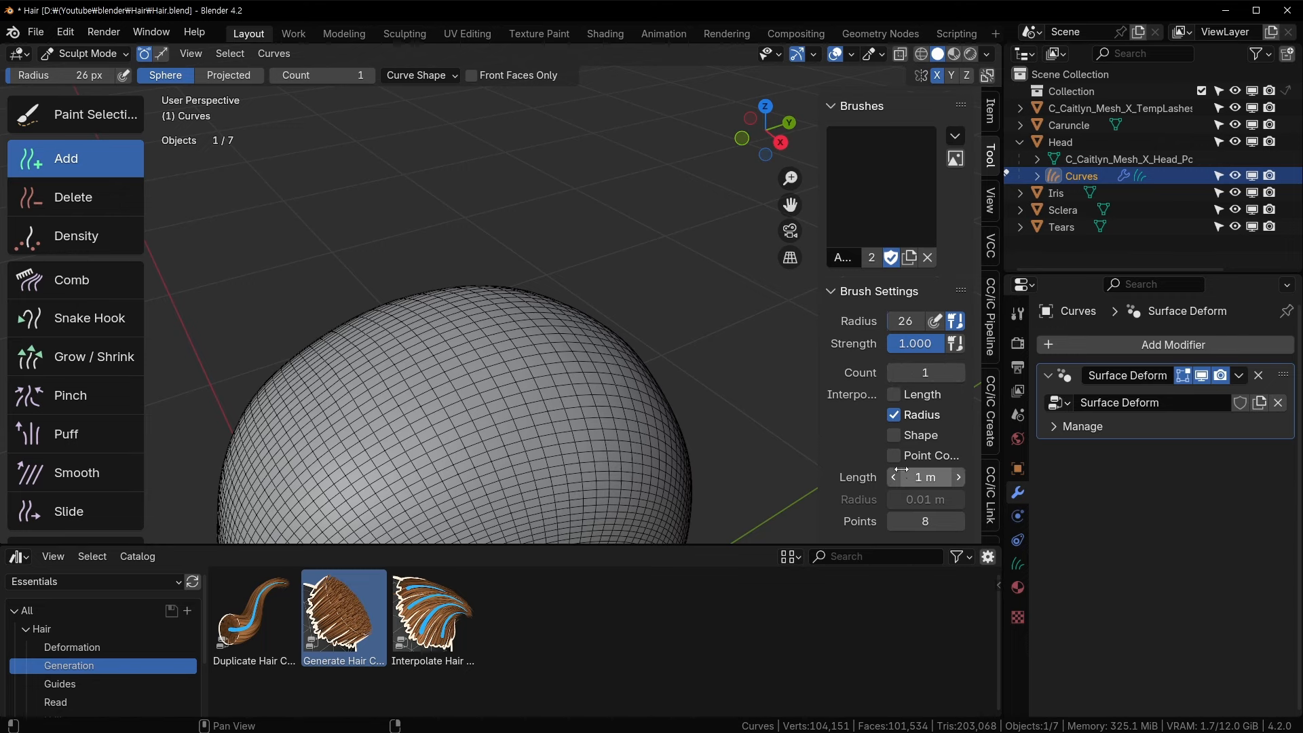
- Add a first mirrored pair of long hairs on top of the head and reduce the brush radius to 14 px
left_click(473, 340)
scroll(584, 337, "down", 3)
mouse_move(583, 339)
middle_mouse_down()
mouse_move(614, 437)
mouse_move(578, 381)
middle_mouse_up()
scroll(578, 381, "up", 1)
key("f")
left_click(487, 278)
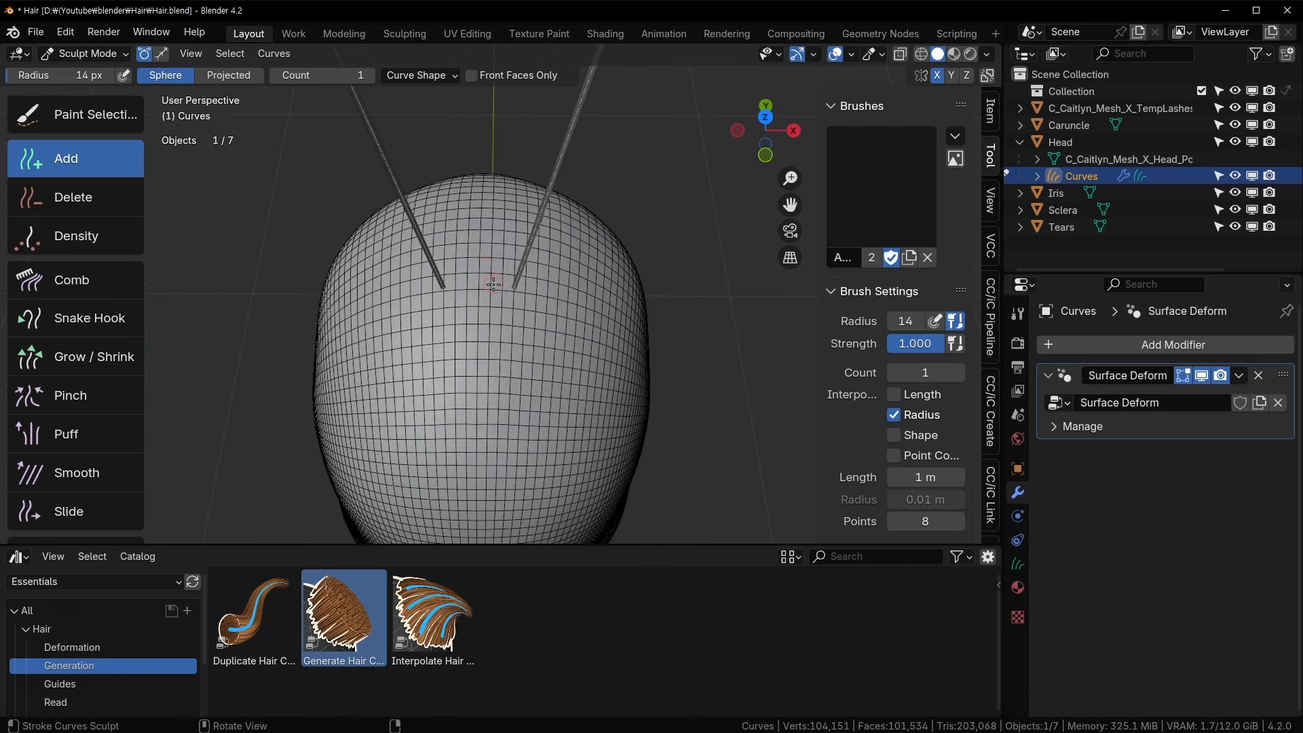
- Add evenly spaced mirrored hair pairs along the centre parting from the crown towards the forehead
left_click(493, 283)
left_click(496, 304)
left_click(496, 328)
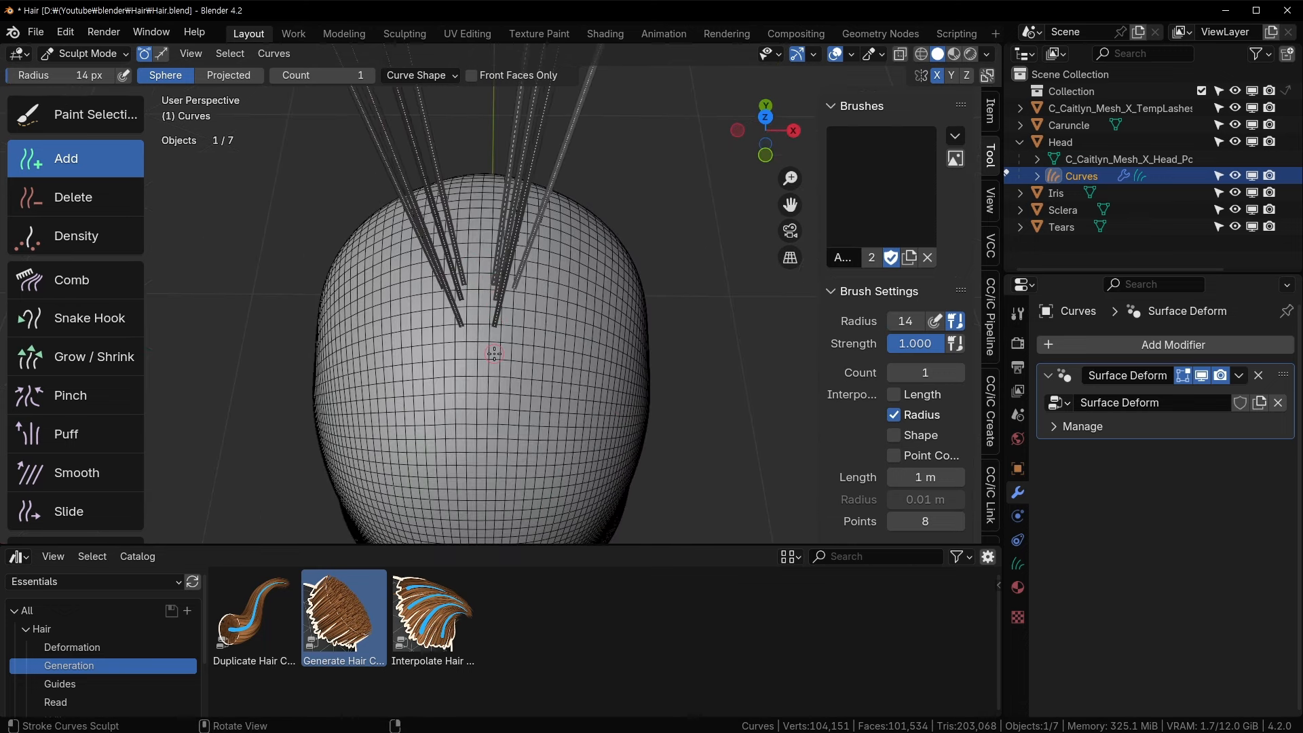
left_click(495, 353)
left_click(496, 378)
left_click(496, 403)
left_click(497, 428)
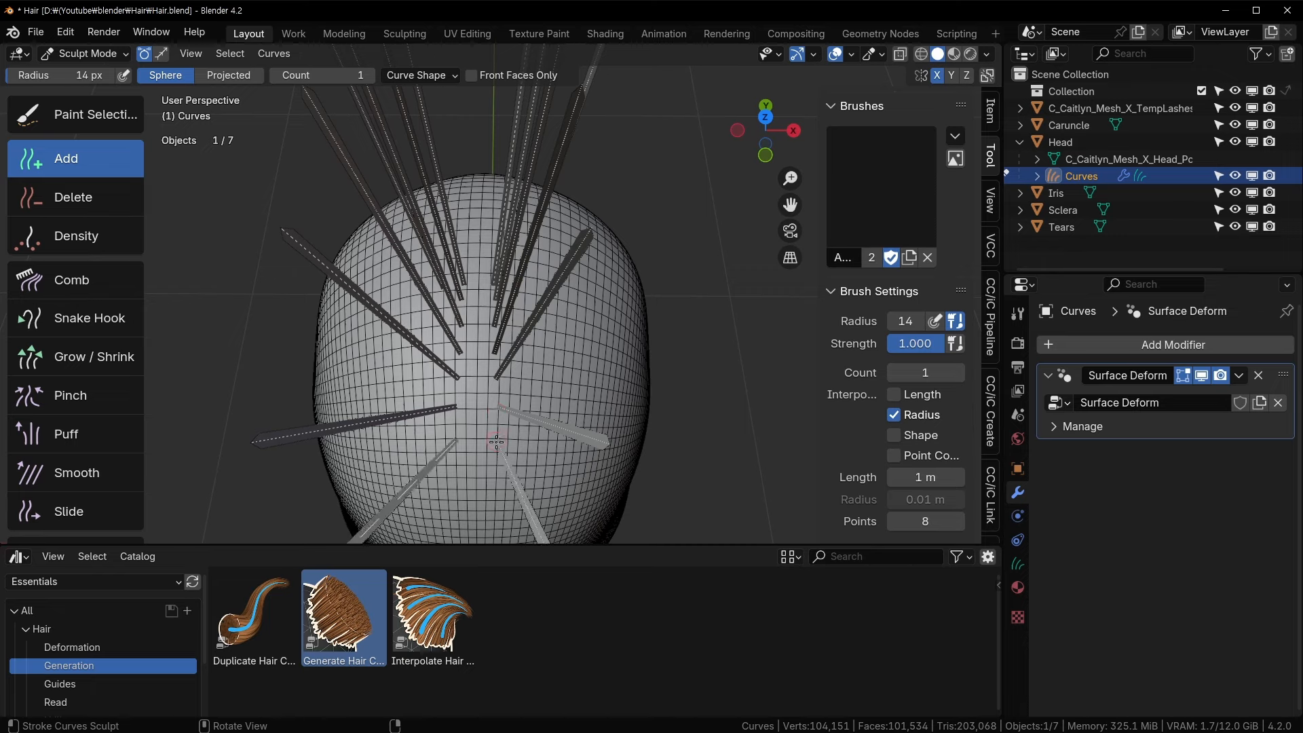
- Fill in hairs at the front of the parting and continue along the hairline past the temple to above the ear
scroll(498, 387, "up", 2)
left_click(487, 398)
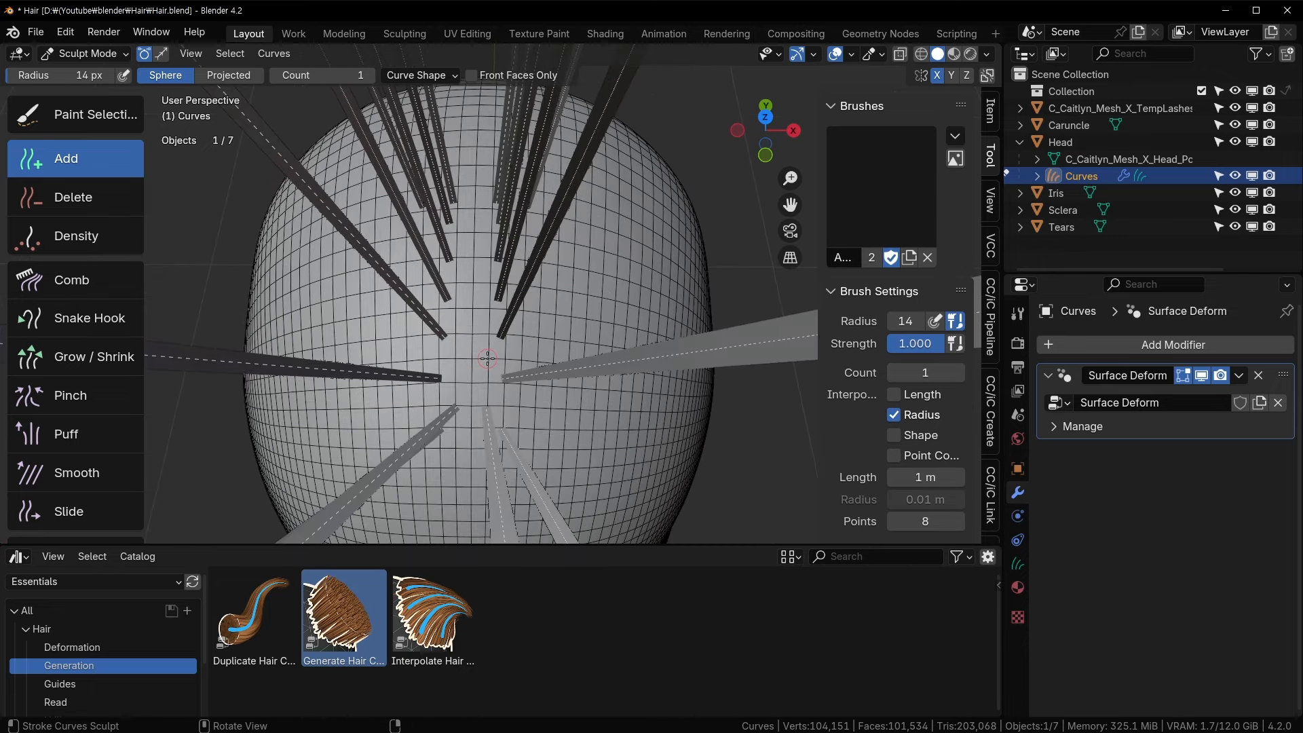
left_click(488, 358)
middle_click_drag(496, 302, 475, 231)
left_click(492, 338)
left_click(485, 288)
left_click(448, 261)
left_click(512, 277)
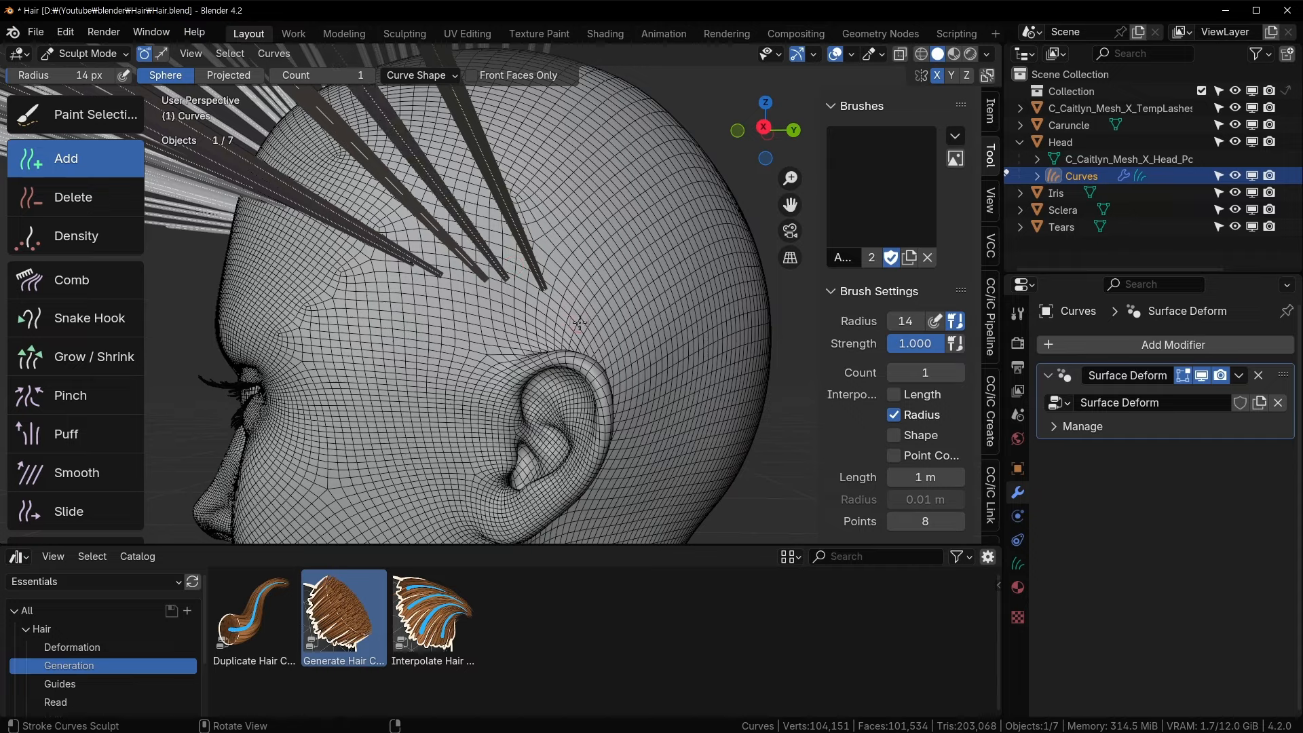
left_click(569, 307)
- Add a row of single hairs across the back side of the head, from near the centre line down towards the ear
middle_click_drag(593, 293, 555, 273)
left_click(595, 266)
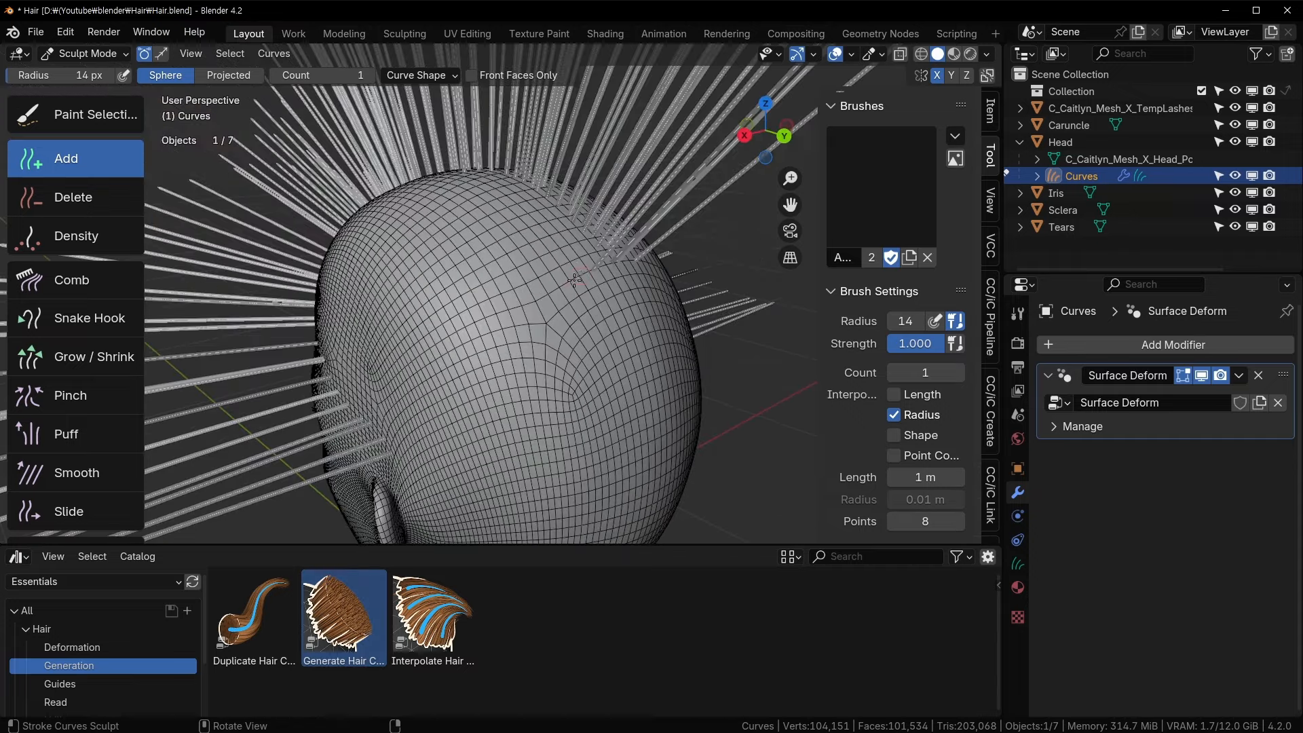
left_click(575, 281)
left_click(549, 294)
left_click(526, 312)
left_click(504, 329)
left_click(484, 342)
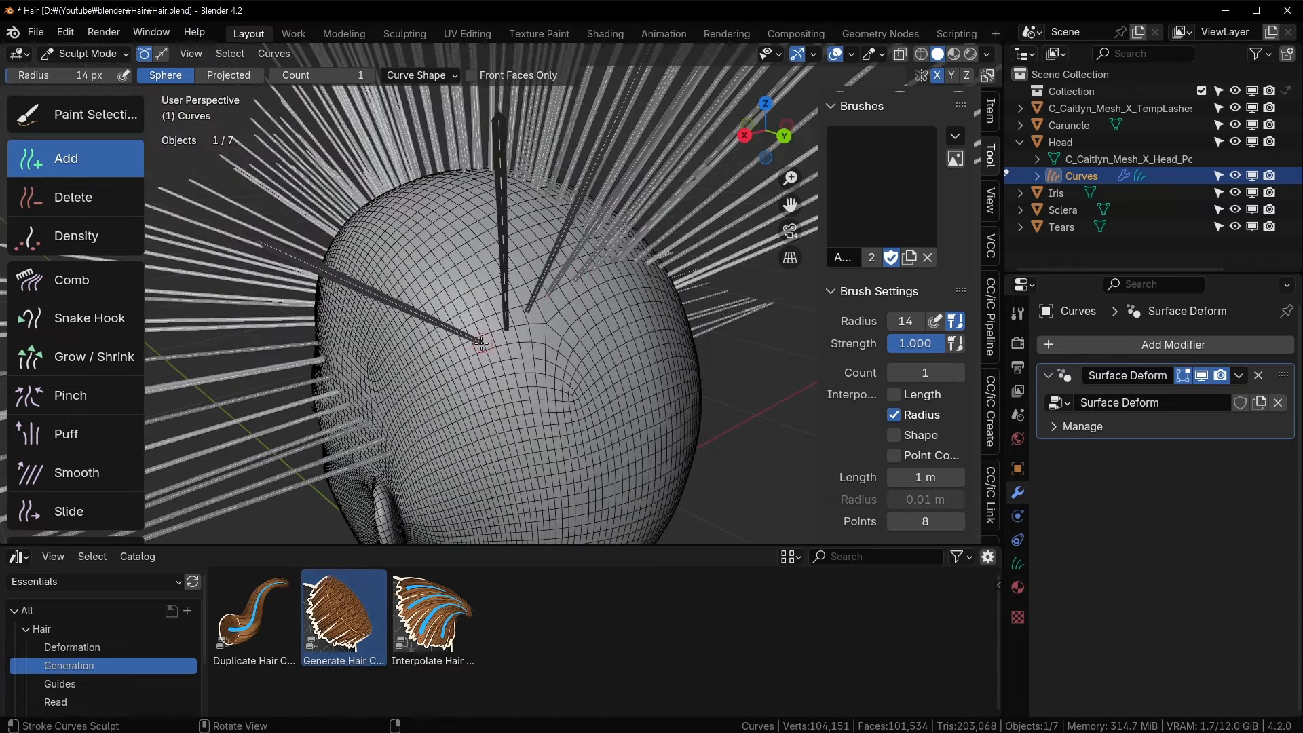
left_click(465, 359)
- Check the hair coverage from the side and back of the head and save the file
mouse_move(474, 365)
middle_mouse_down()
mouse_move(491, 369)
mouse_move(482, 281)
mouse_move(587, 359)
mouse_move(471, 365)
mouse_move(496, 242)
middle_mouse_up()
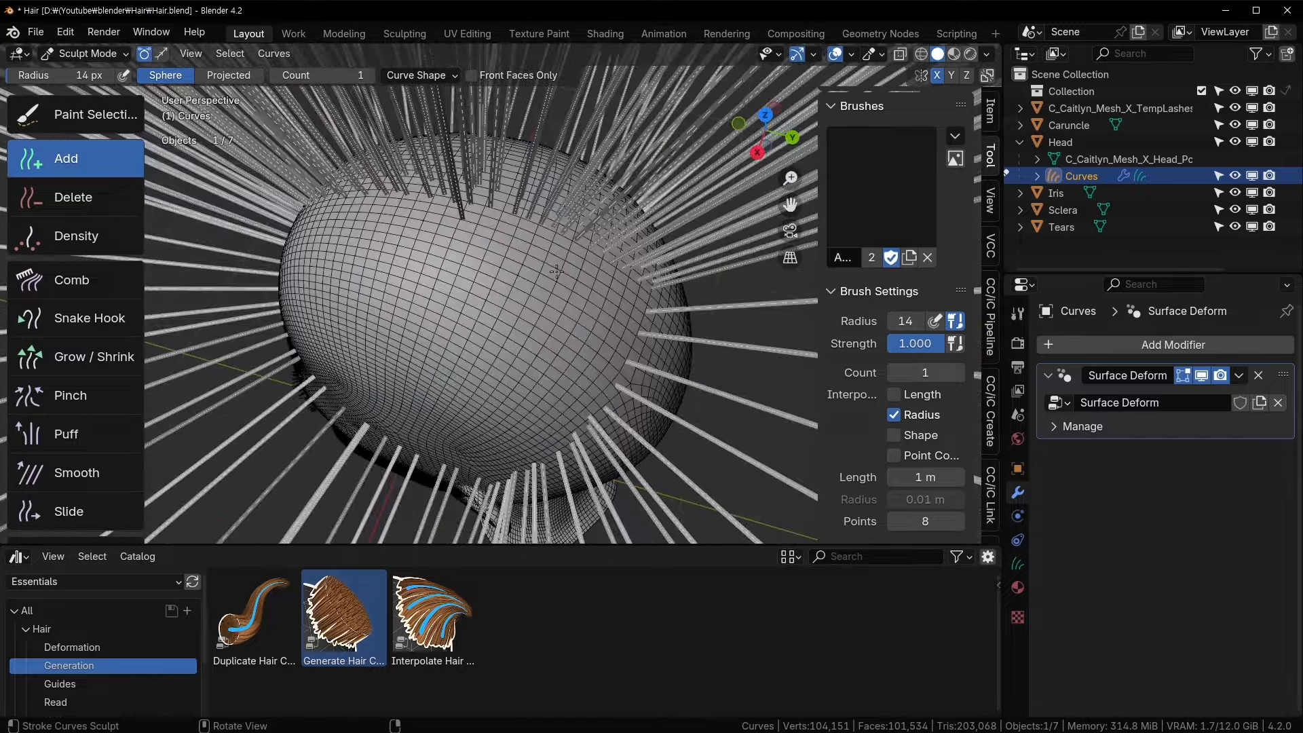
middle_click_drag(557, 272, 537, 149)
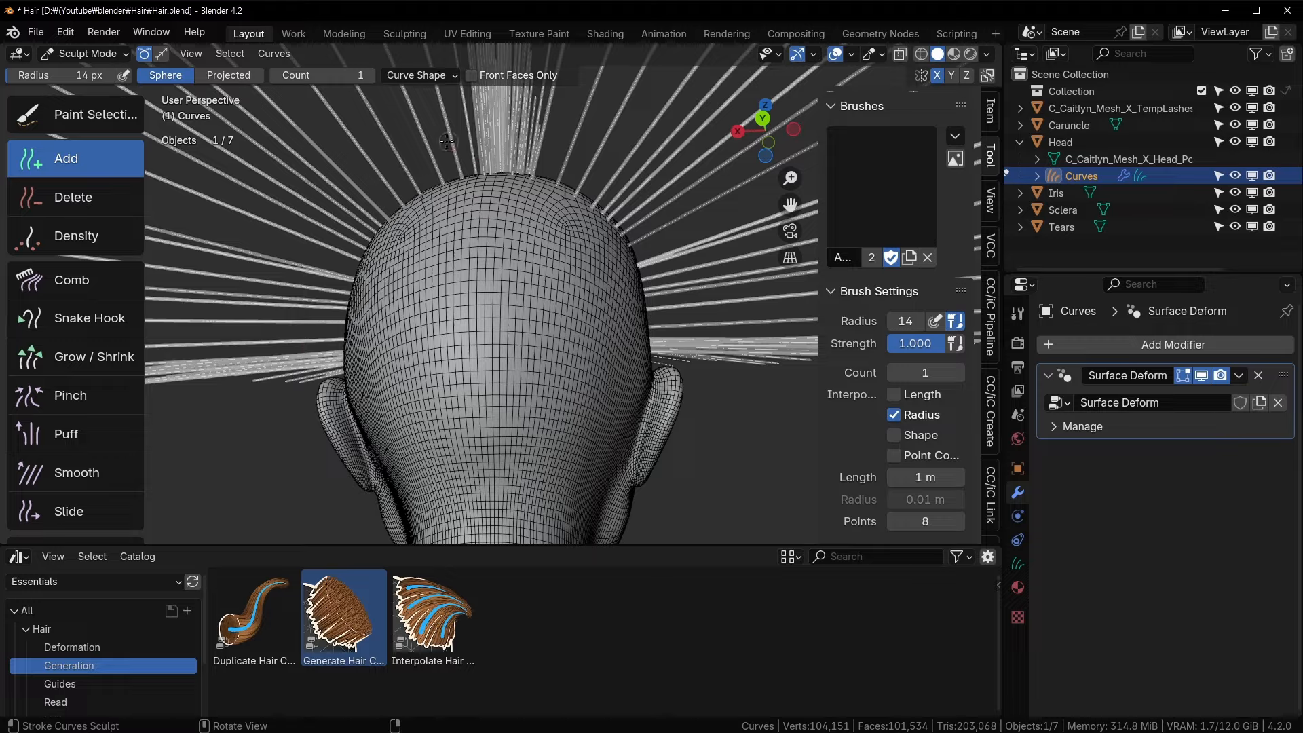
middle_click_drag(447, 141, 481, 326)
key("ctrl+s")
- Add another row of hairs in the bare area on the upper side of the scalp, from front to back
scroll(469, 331, "up", 2)
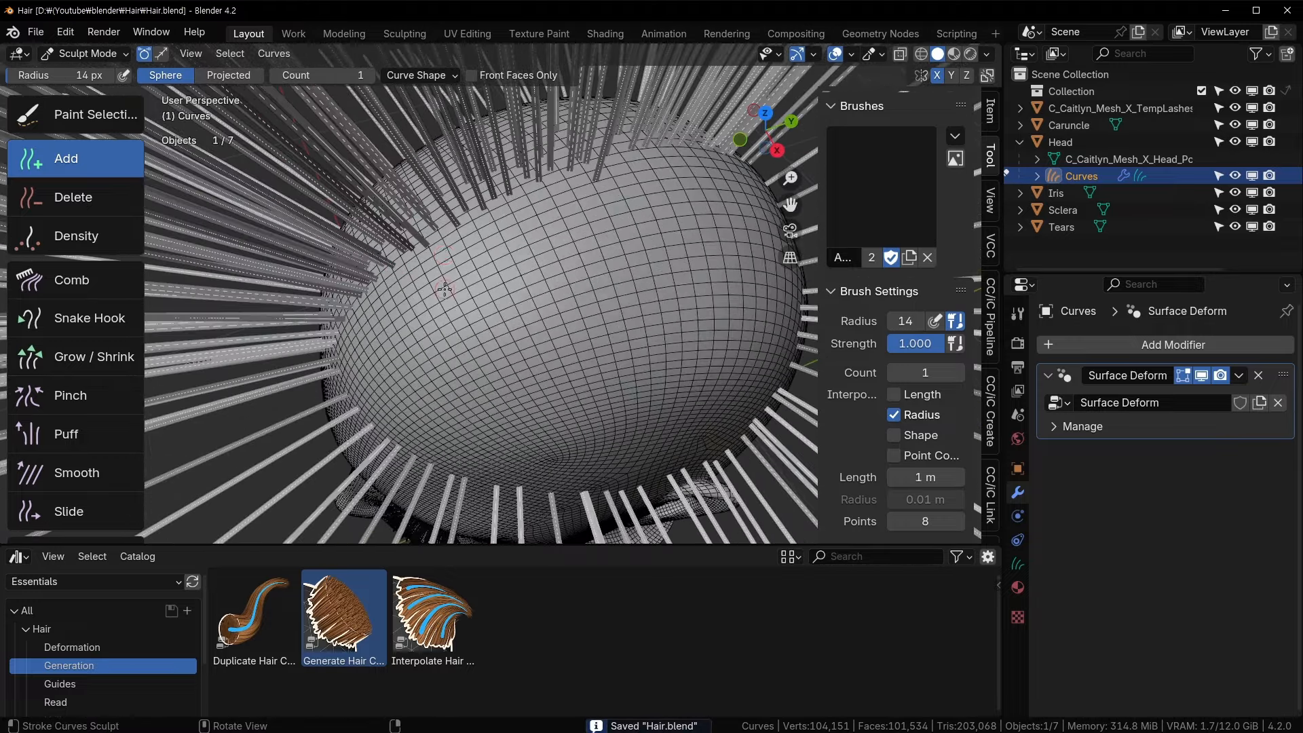
left_click(446, 253)
left_click(491, 235)
left_click(537, 201)
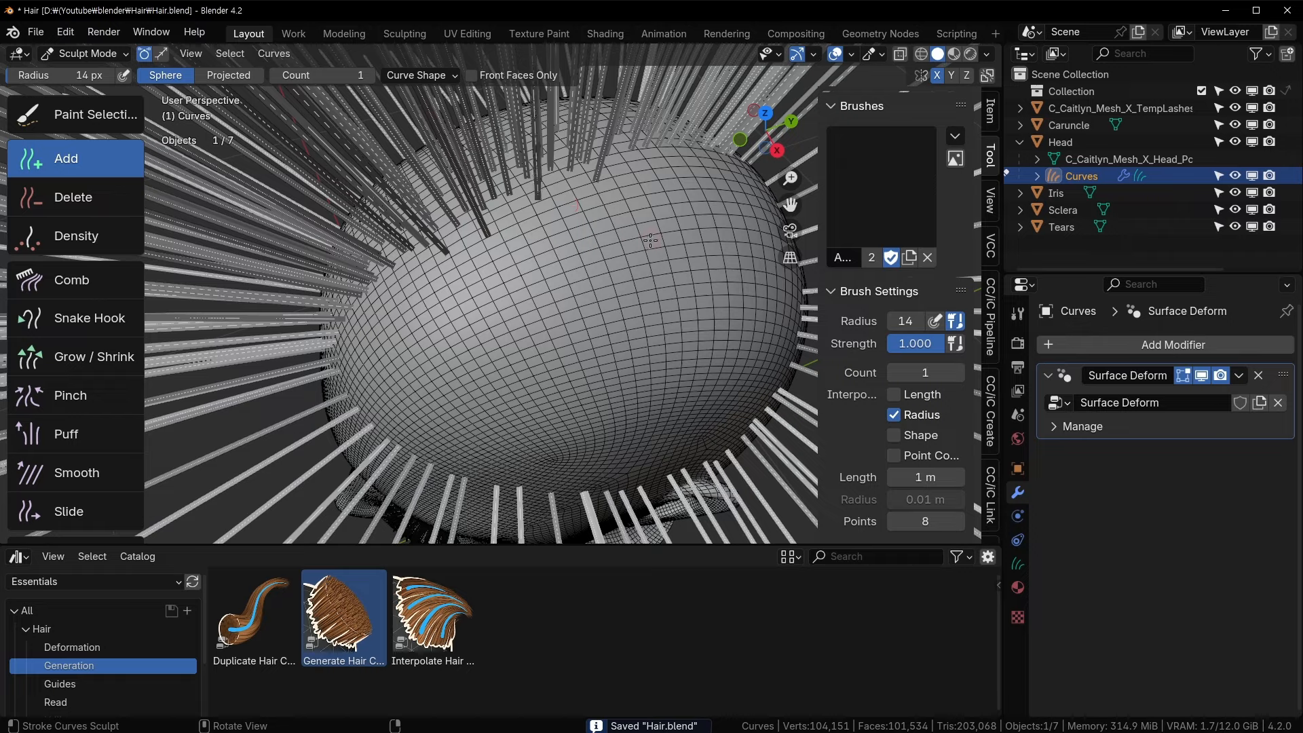
middle_click_drag(621, 239, 576, 252)
left_click(514, 245)
left_click(651, 257)
- Enlarge the Add brush radius to 33 px and add more hairs in the remaining gaps on the side of the scalp
key("f")
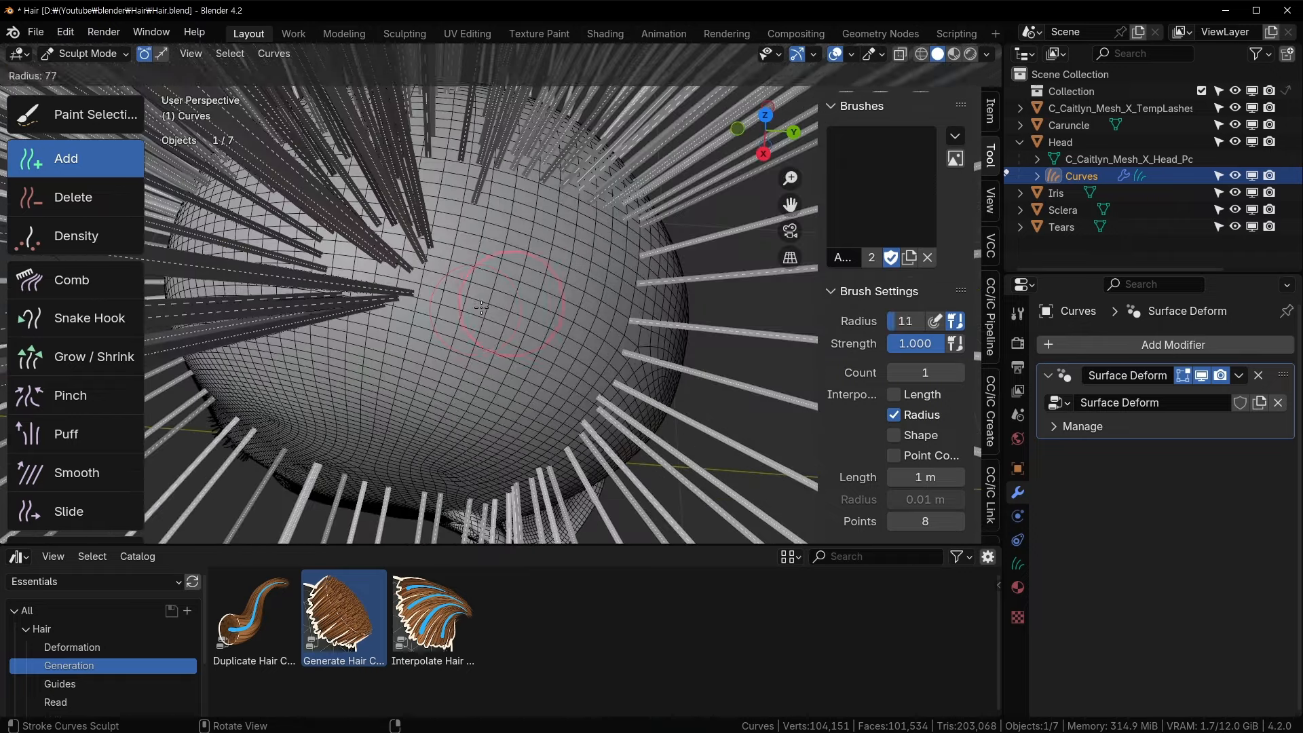
left_click(484, 310)
key("f")
left_click(497, 310)
left_click(461, 277)
left_click(491, 219)
middle_click_drag(474, 215, 519, 297)
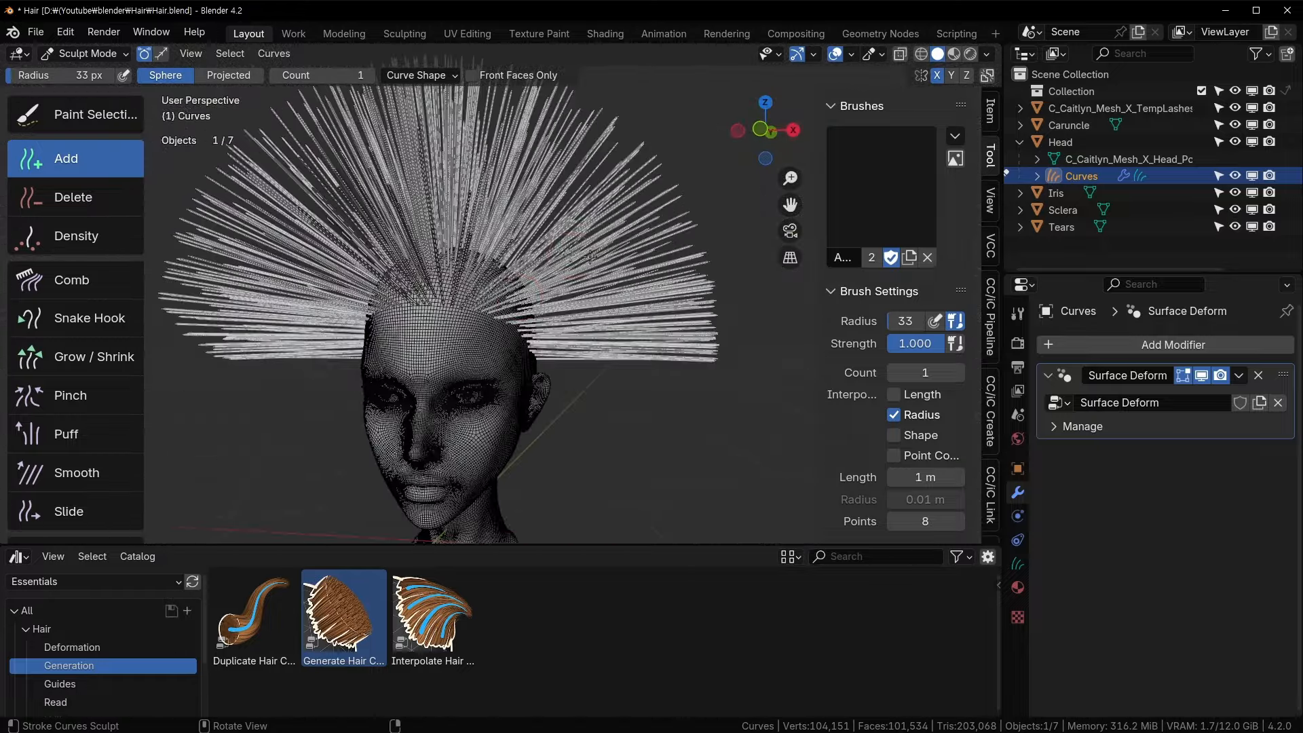
- Enter Edit Mode, try moving the selected end of one hair curve, and undo the move
key("Tab")
key("Tab")
key("Tab")
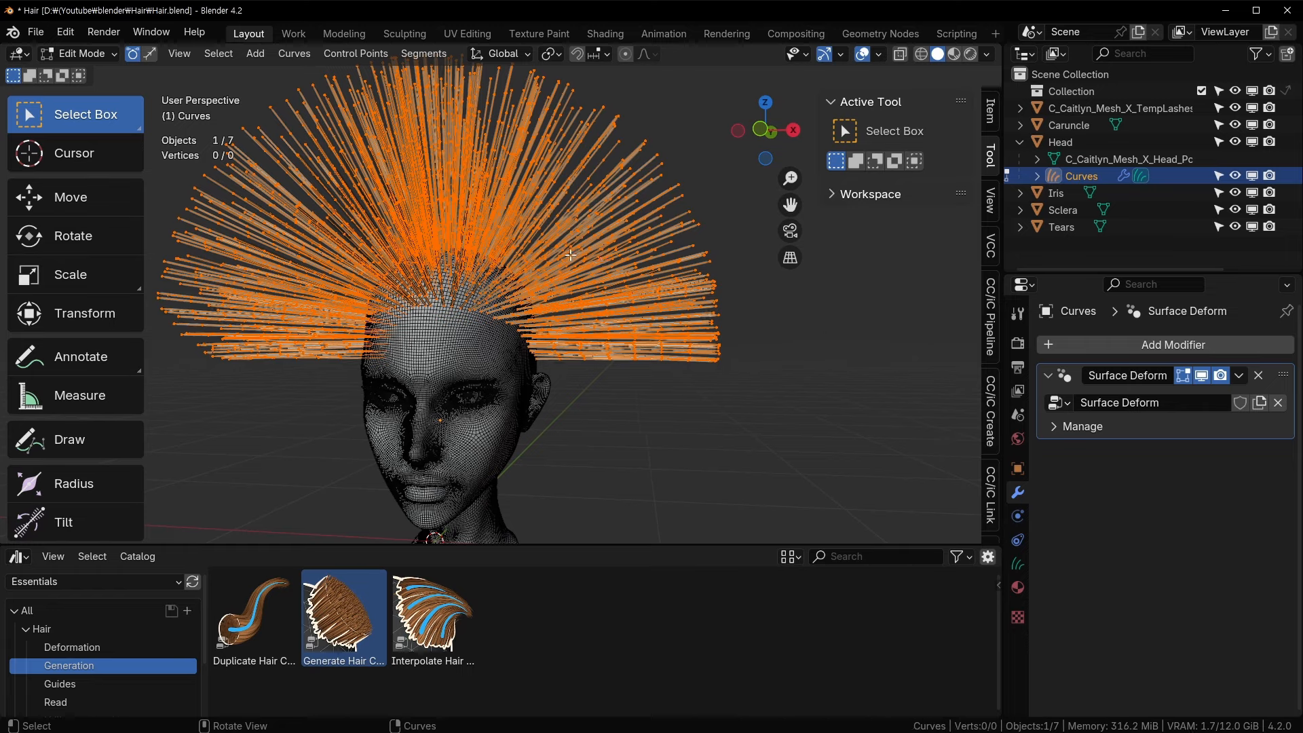
left_click(669, 171)
left_click(663, 156)
scroll(662, 156, "up", 5)
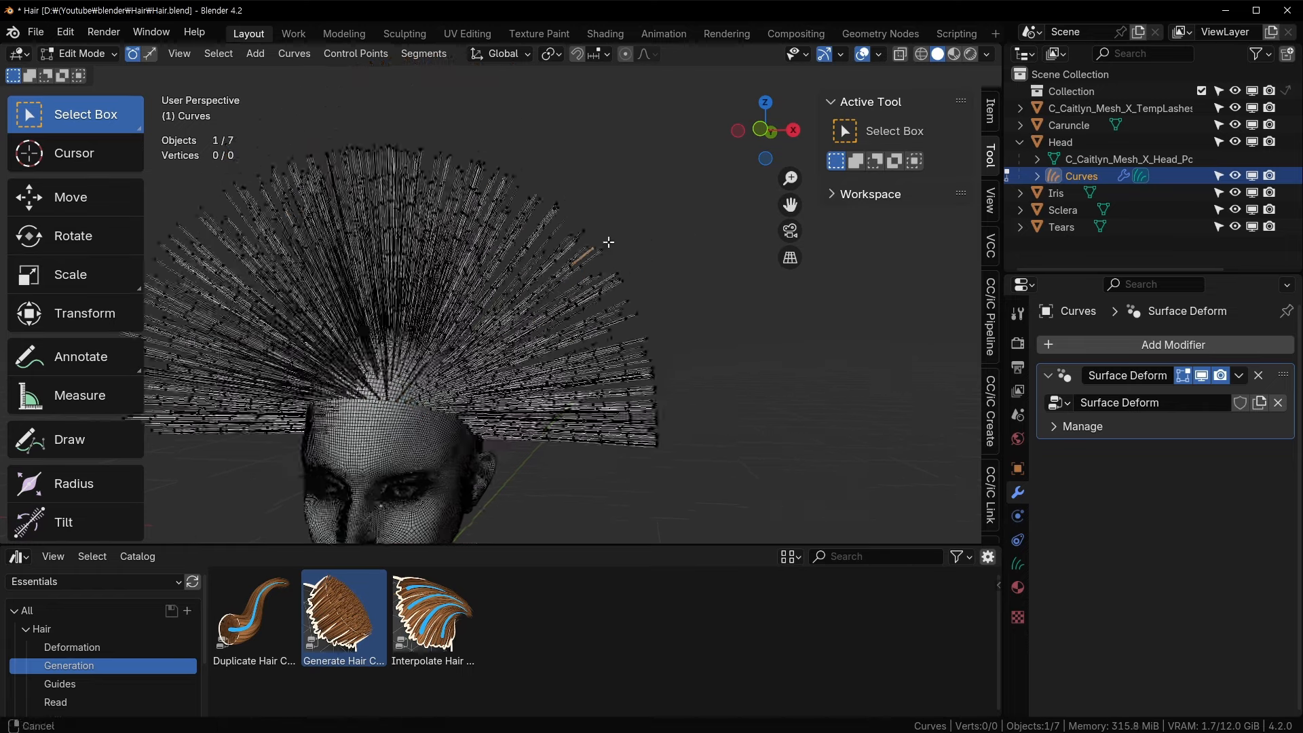
key("g")
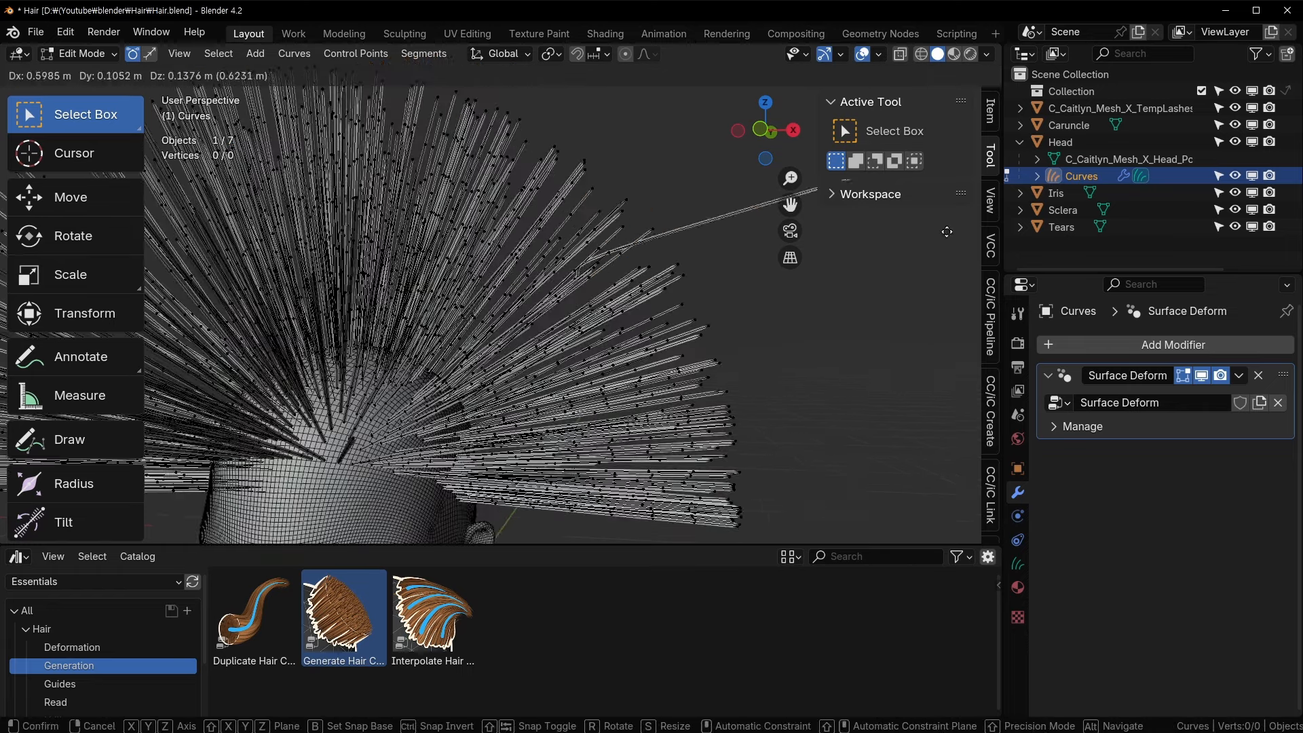
left_click(699, 241)
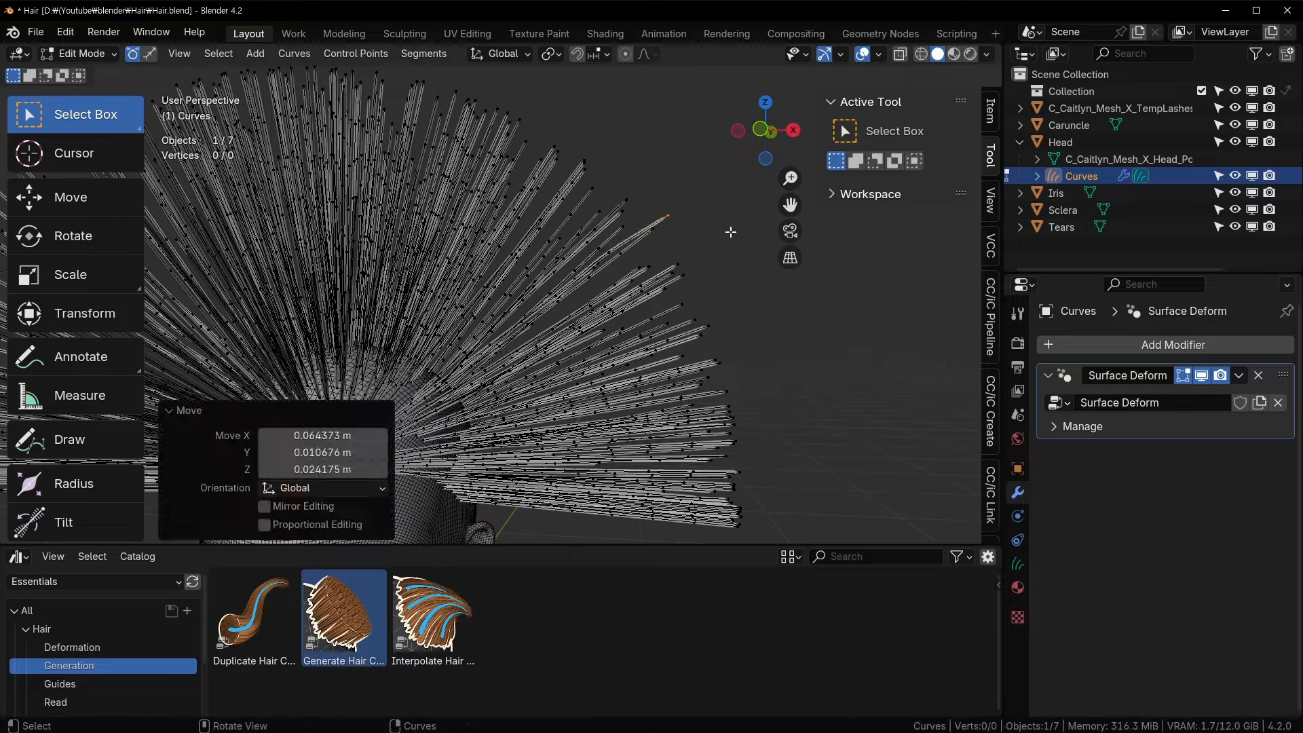
key("ctrl+z")
- Switch the hair curves object to Object Mode
middle_click_drag(640, 325, 710, 253, "shift")
key("ctrl+Tab")
left_click(592, 254)
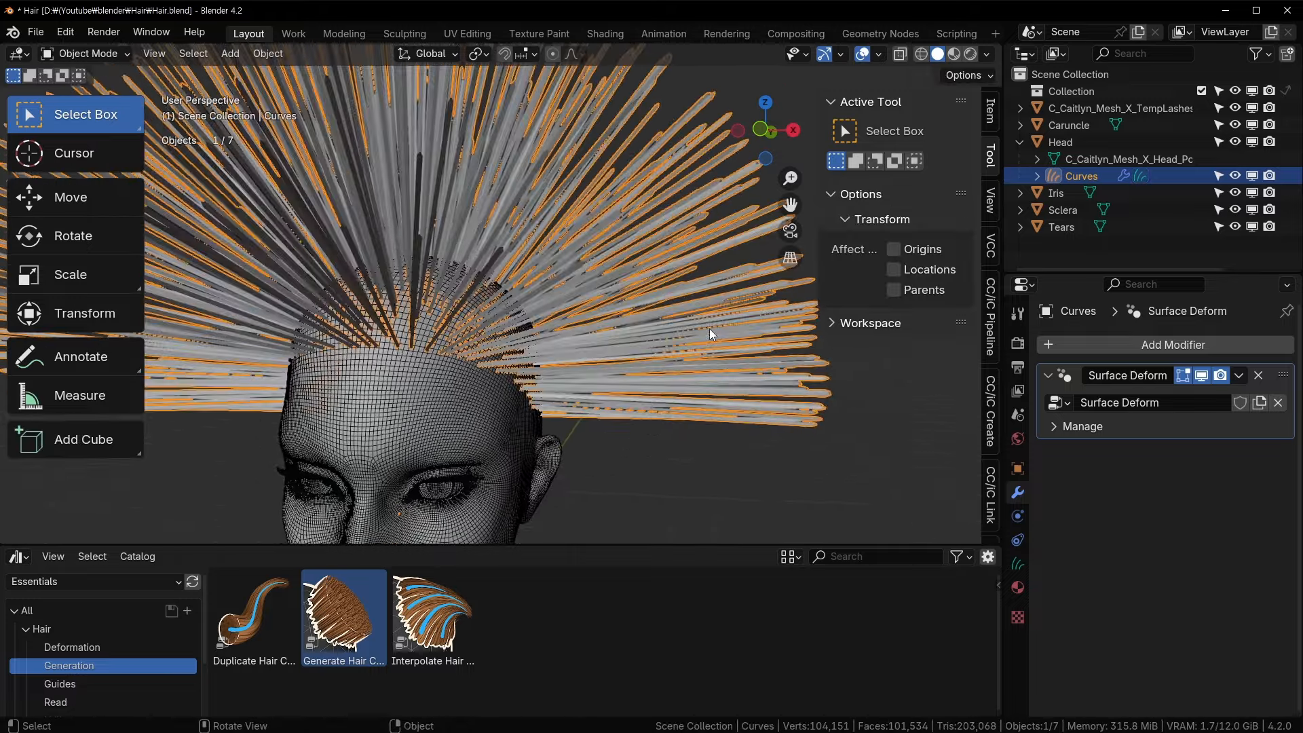
- Deselect everything, select the hair curves object again, and save Hair.blend
key("ctrl+s")
key("alt+a")
middle_click_drag(664, 502, 599, 274)
left_click(598, 272)
key("ctrl+s")
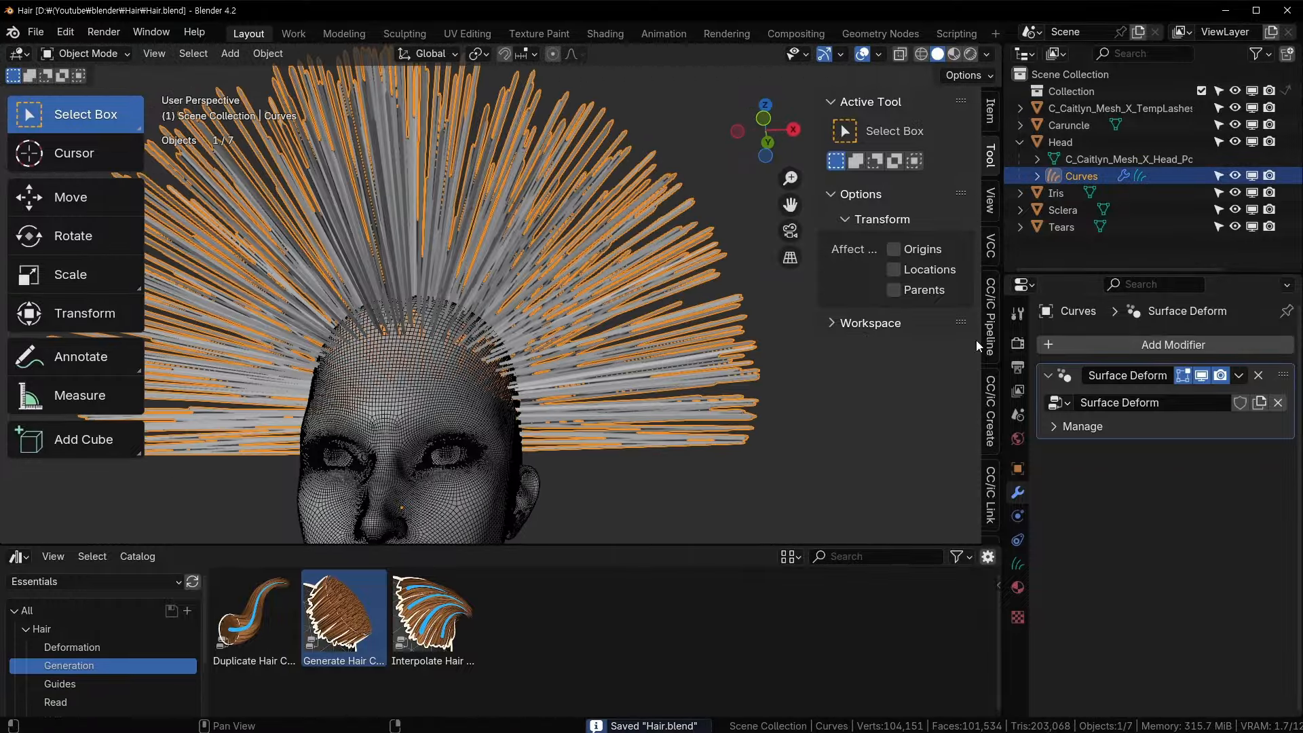
- Set the Curves shape in the render settings to 3D Curves
left_click(1018, 343)
scroll(1047, 505, "down", 10)
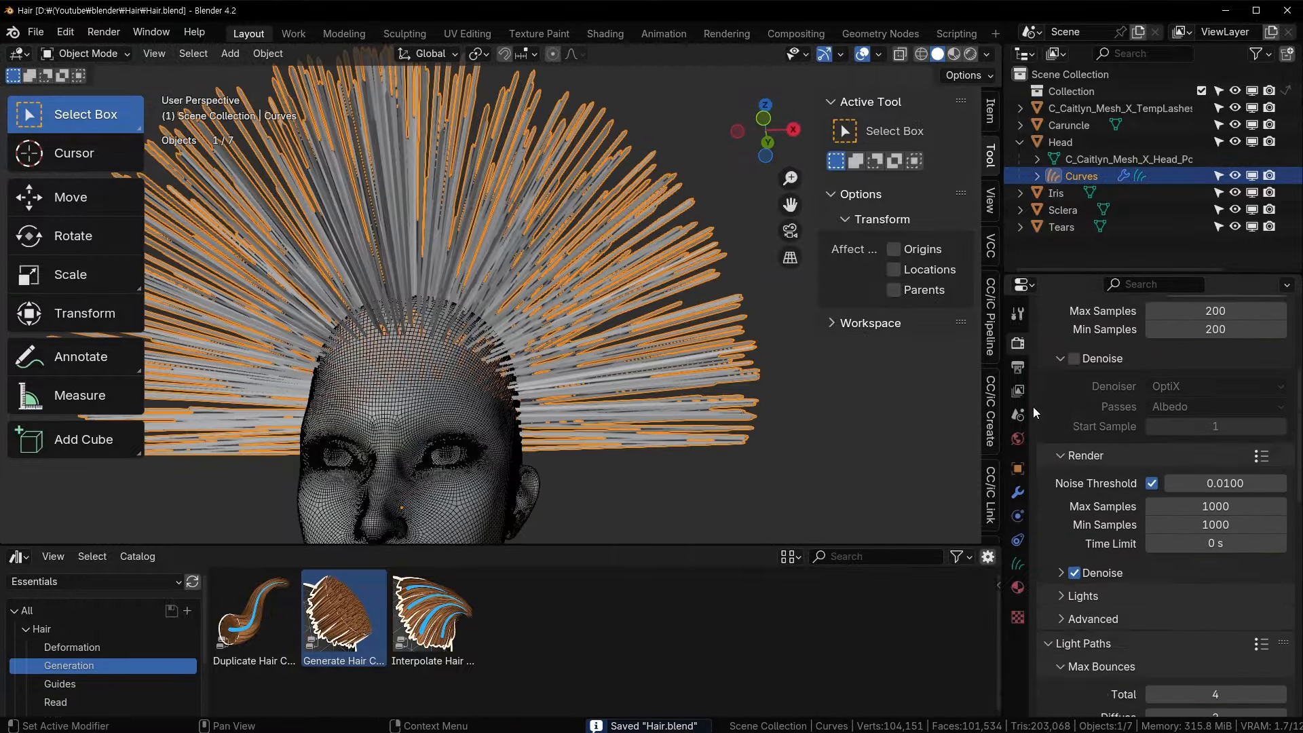
scroll(1033, 406, "up", 4)
scroll(1065, 377, "down", 6)
scroll(1064, 438, "down", 12)
left_click(1205, 423)
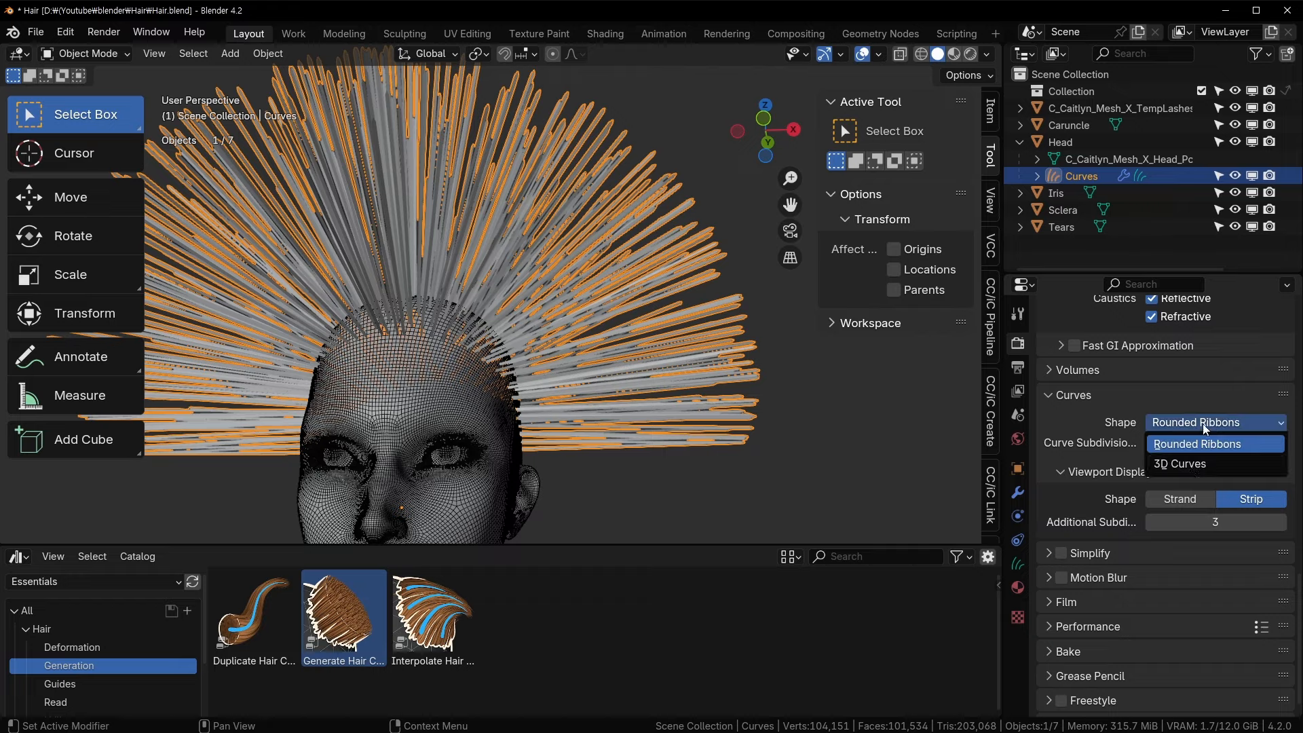
left_click(1185, 463)
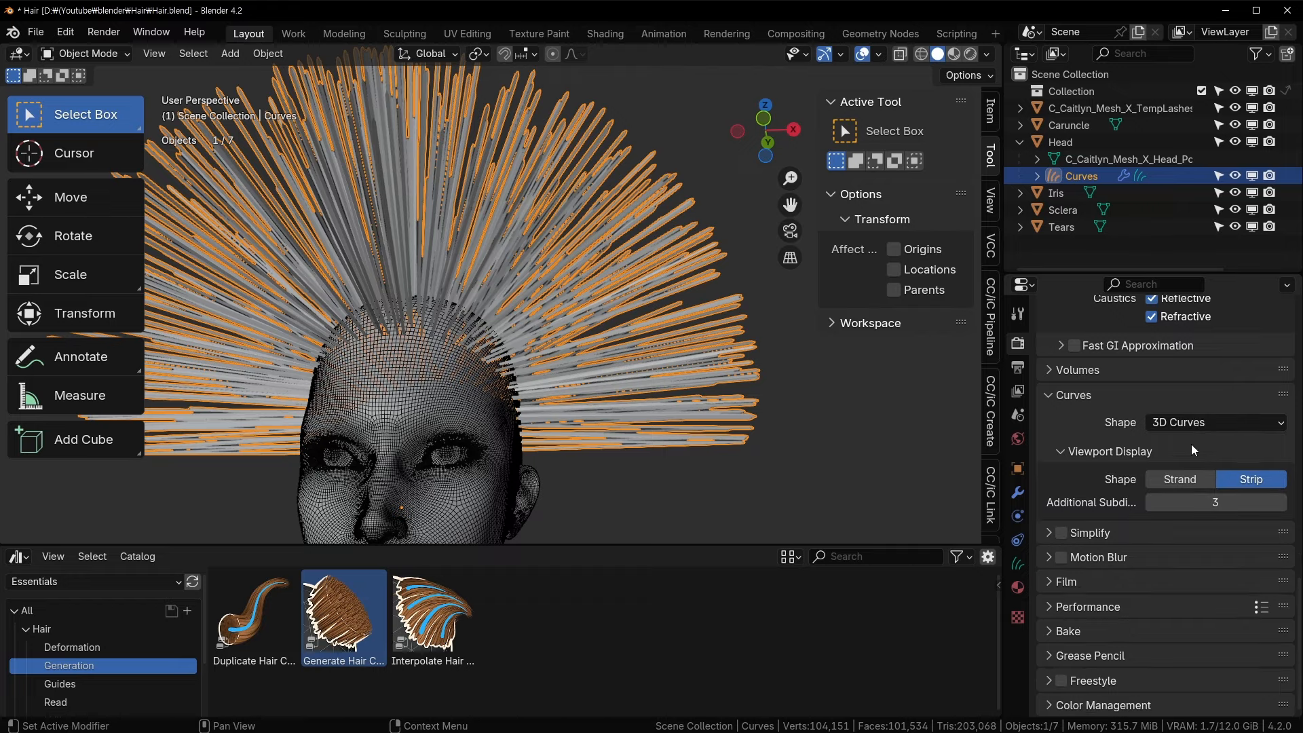
- Try the Strand viewport display shape for the hair curves, and switch it back to Strip
left_click(1175, 478)
left_click(711, 452)
scroll(713, 408, "up", 6)
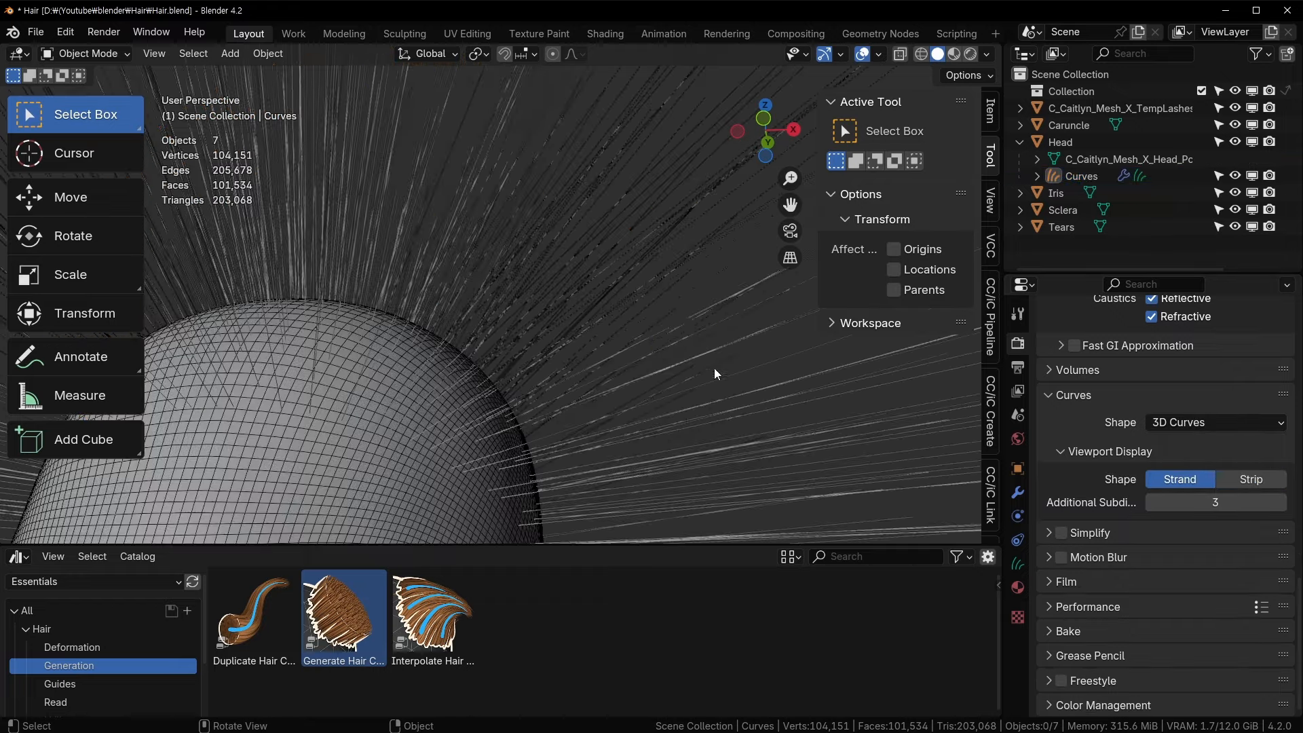
left_click(721, 304)
scroll(723, 304, "down", 3)
left_click(1251, 480)
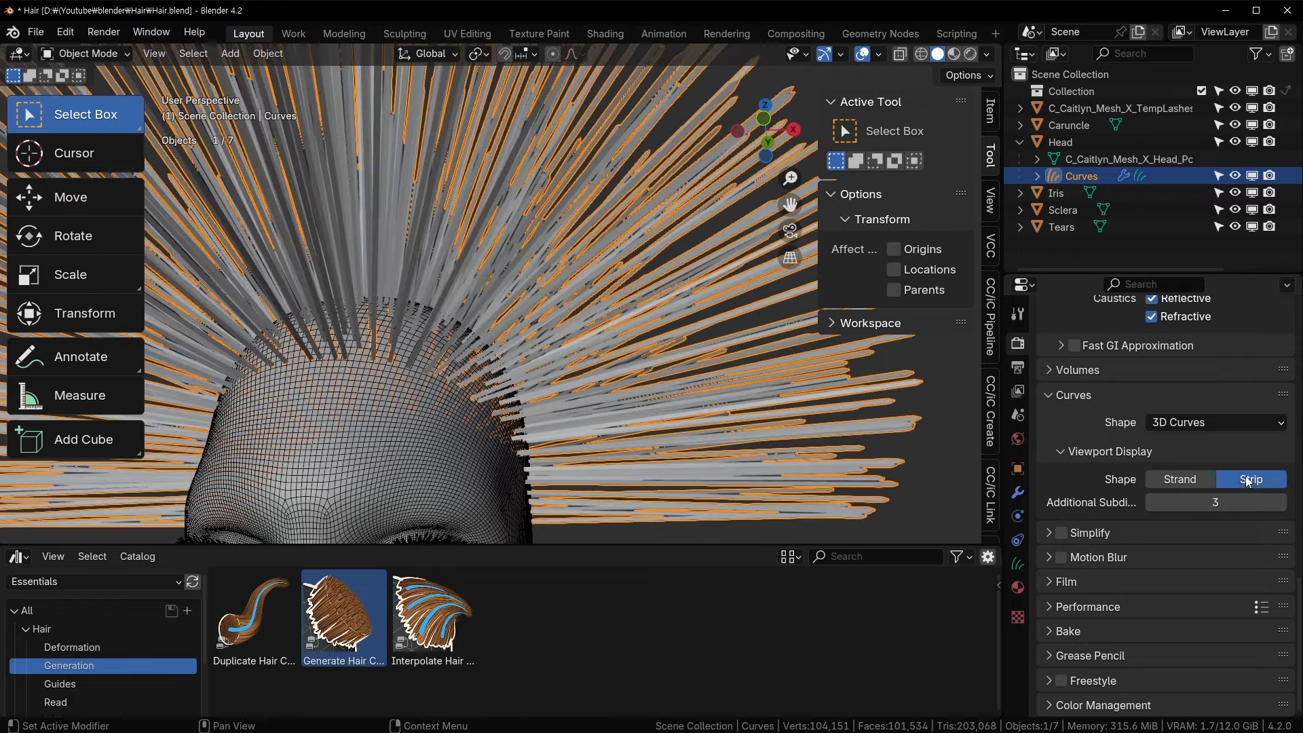
scroll(402, 313, "up", 2)
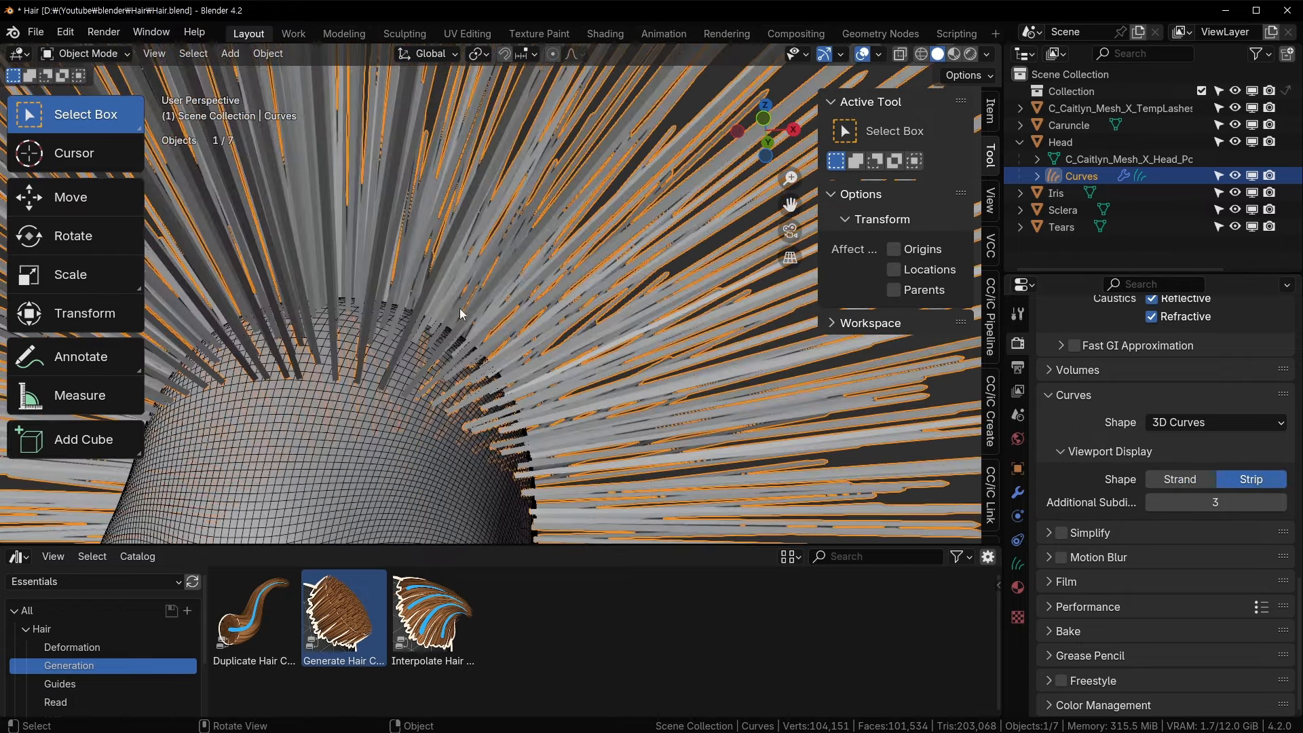
- Set Additional Subdivisions for the curves' viewport display to 0
scroll(461, 314, "down", 5)
left_click(1152, 501)
left_click(1153, 501)
left_click(1153, 501)
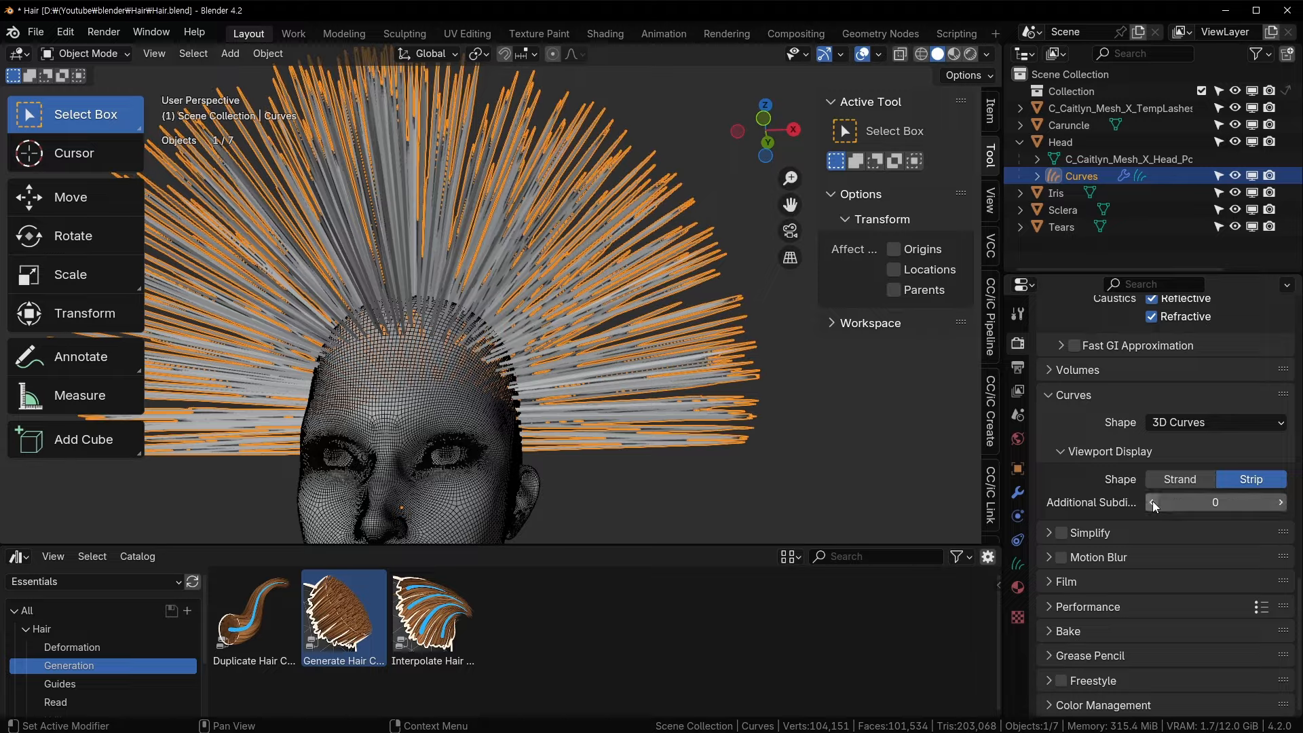
middle_click_drag(629, 307, 597, 319)
- Try moving the selected hair curve end in Edit Mode, undo the move, and return to Object Mode
key("Tab")
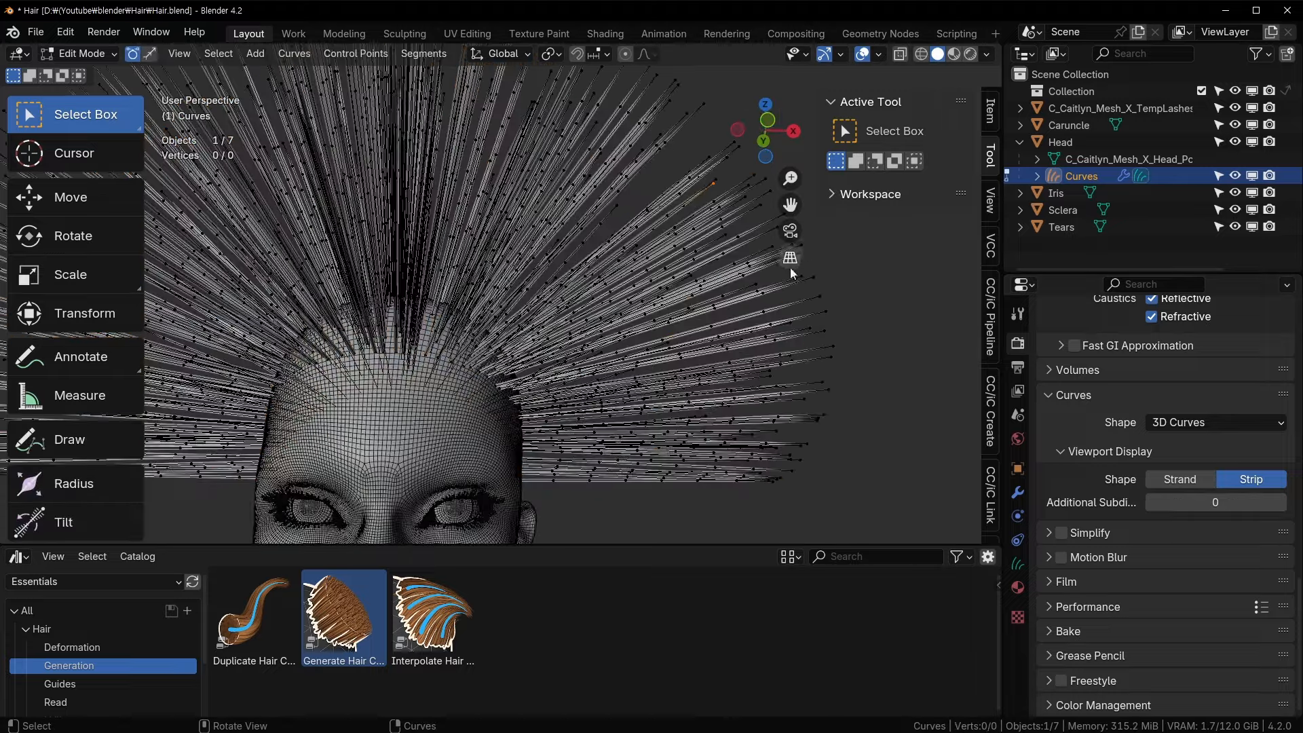
middle_click_drag(807, 255, 739, 262, "shift")
key("g")
left_click(714, 336)
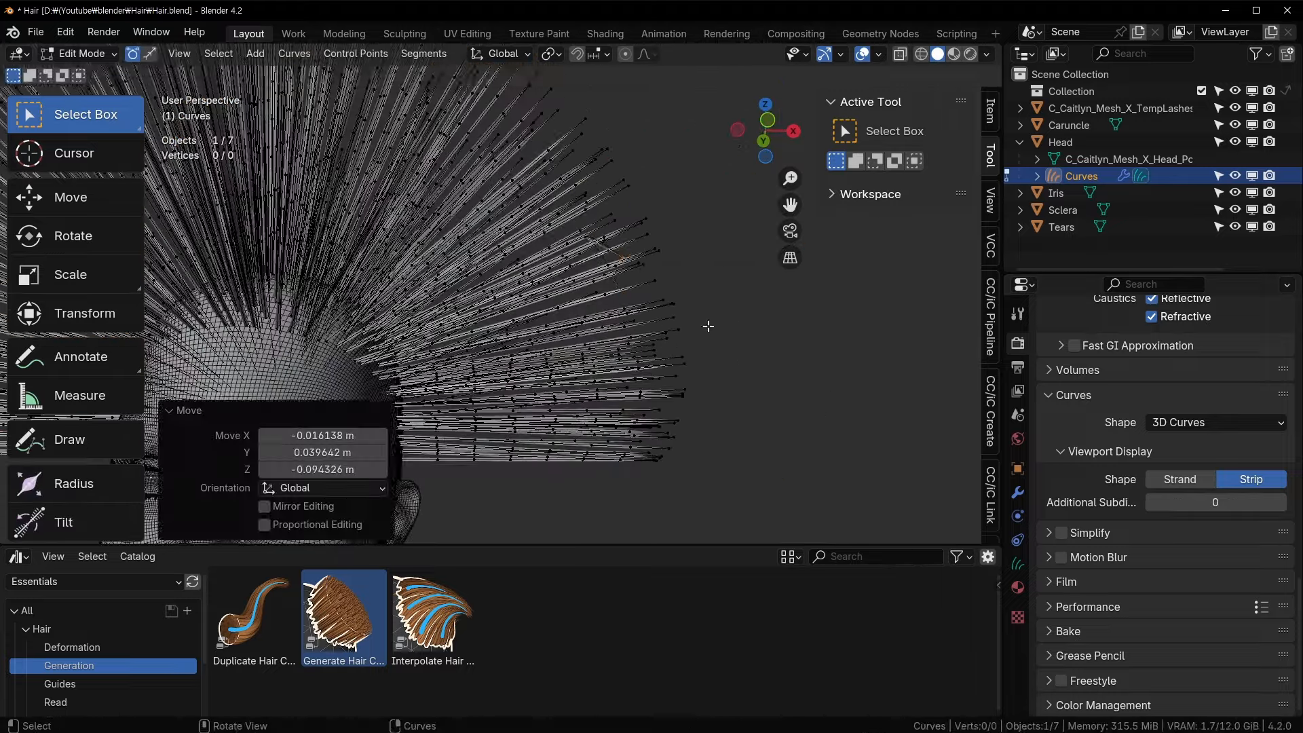
scroll(702, 327, "up", 5)
key("ctrl+z")
scroll(611, 340, "down", 6)
key("Tab")
- Set Additional Subdivisions for the curves' viewport display back to 3 and check the hair strands
left_click(1276, 501)
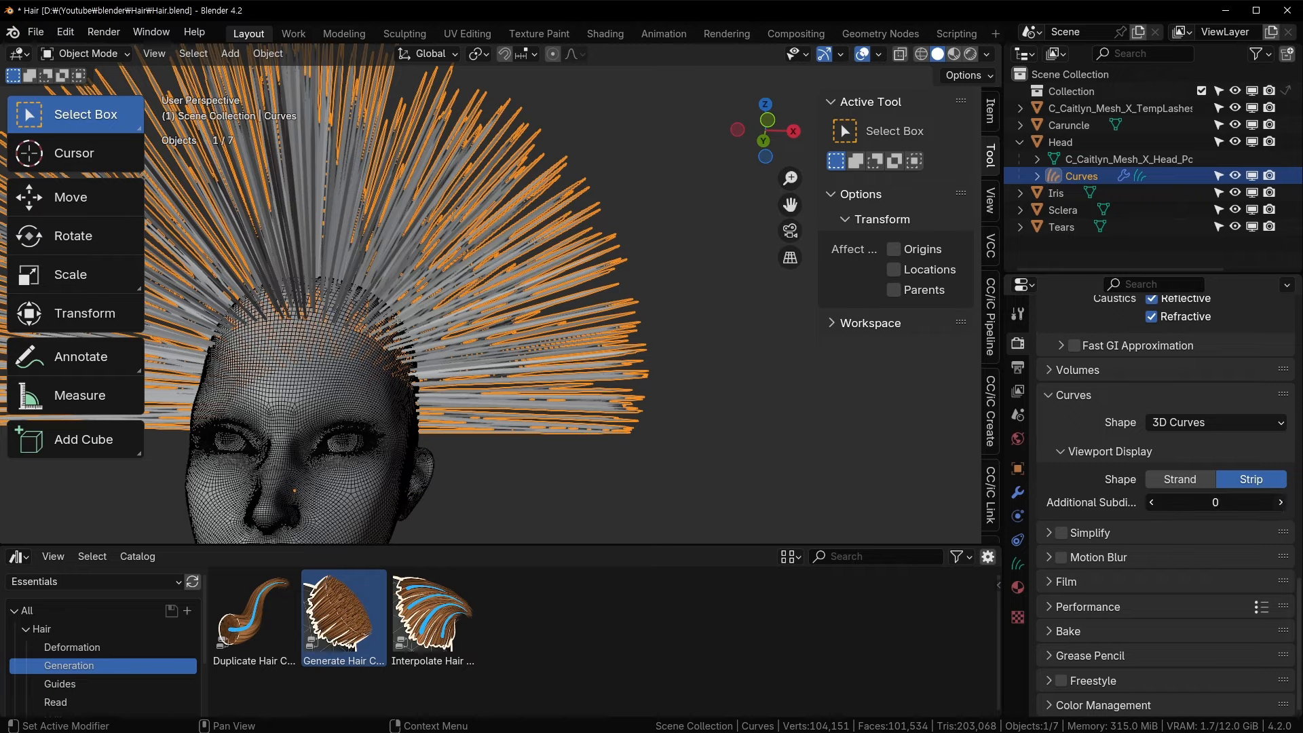
left_click(1280, 502)
left_click(1280, 503)
middle_click_drag(744, 307, 471, 311)
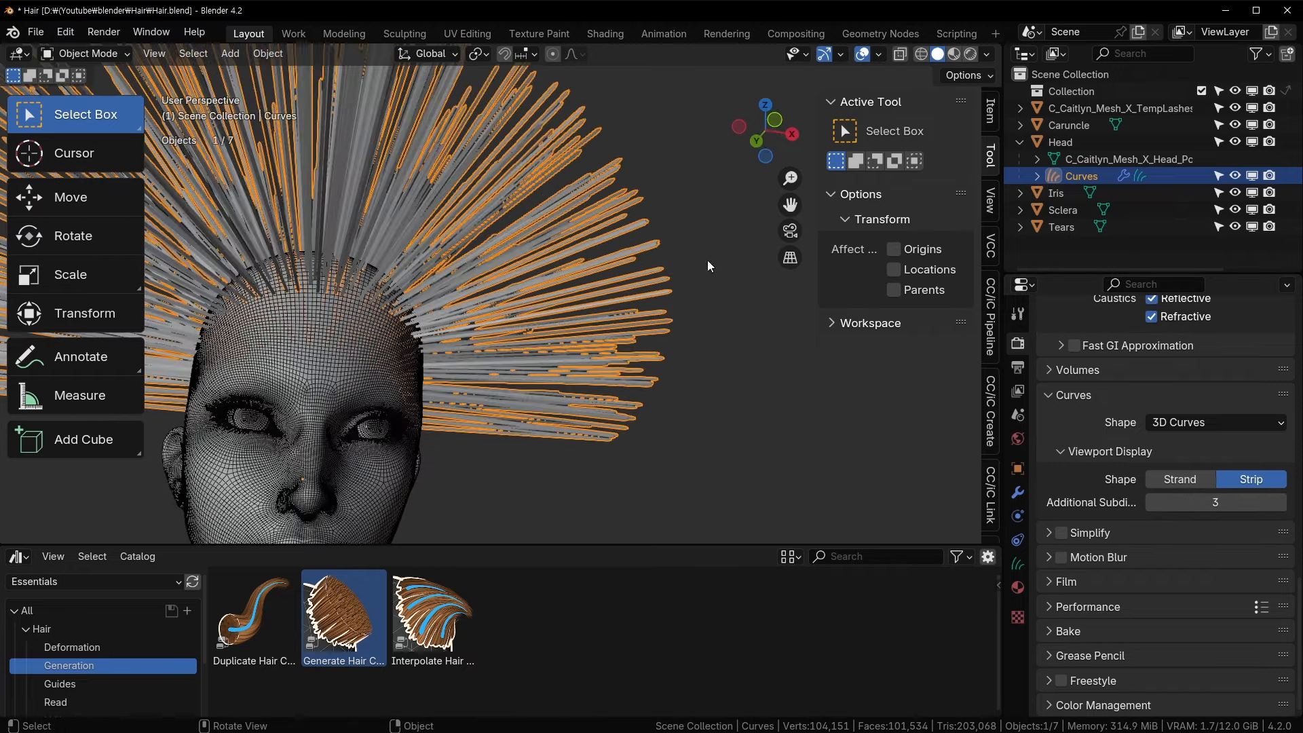
scroll(553, 237, "up", 2)
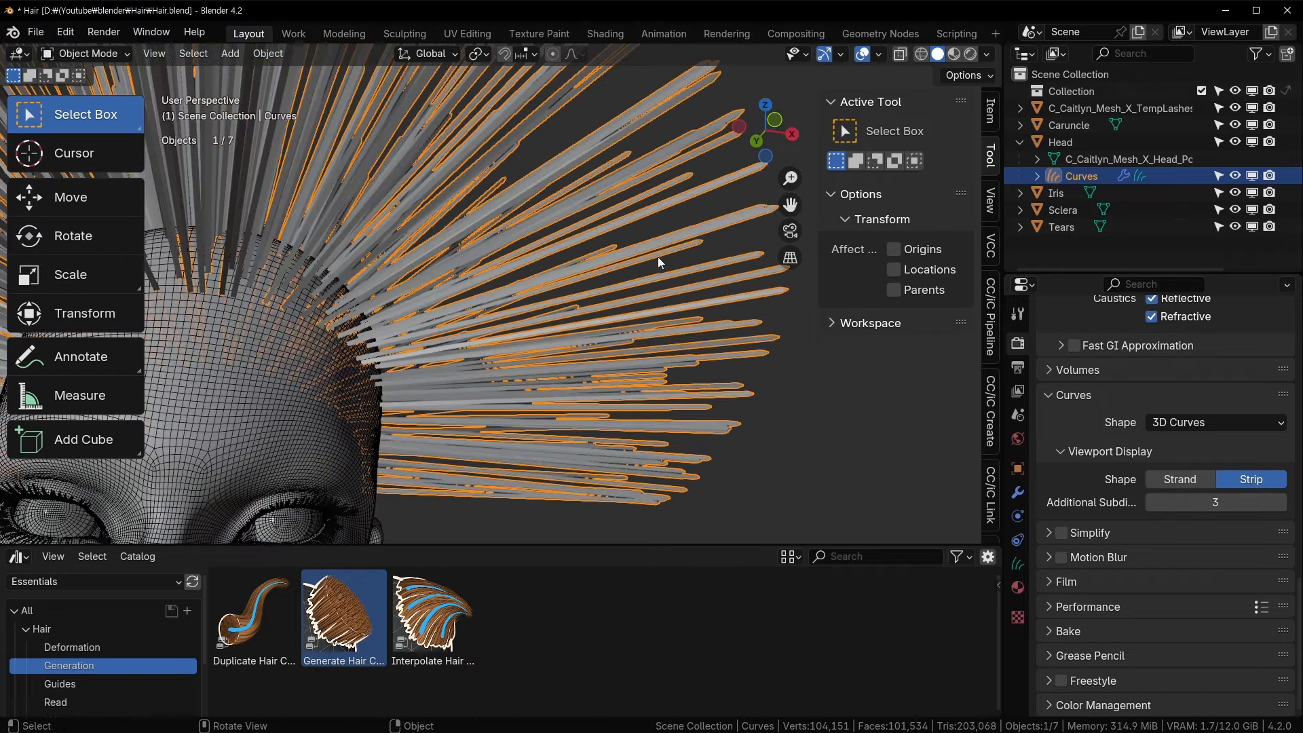
scroll(632, 258, "down", 3)
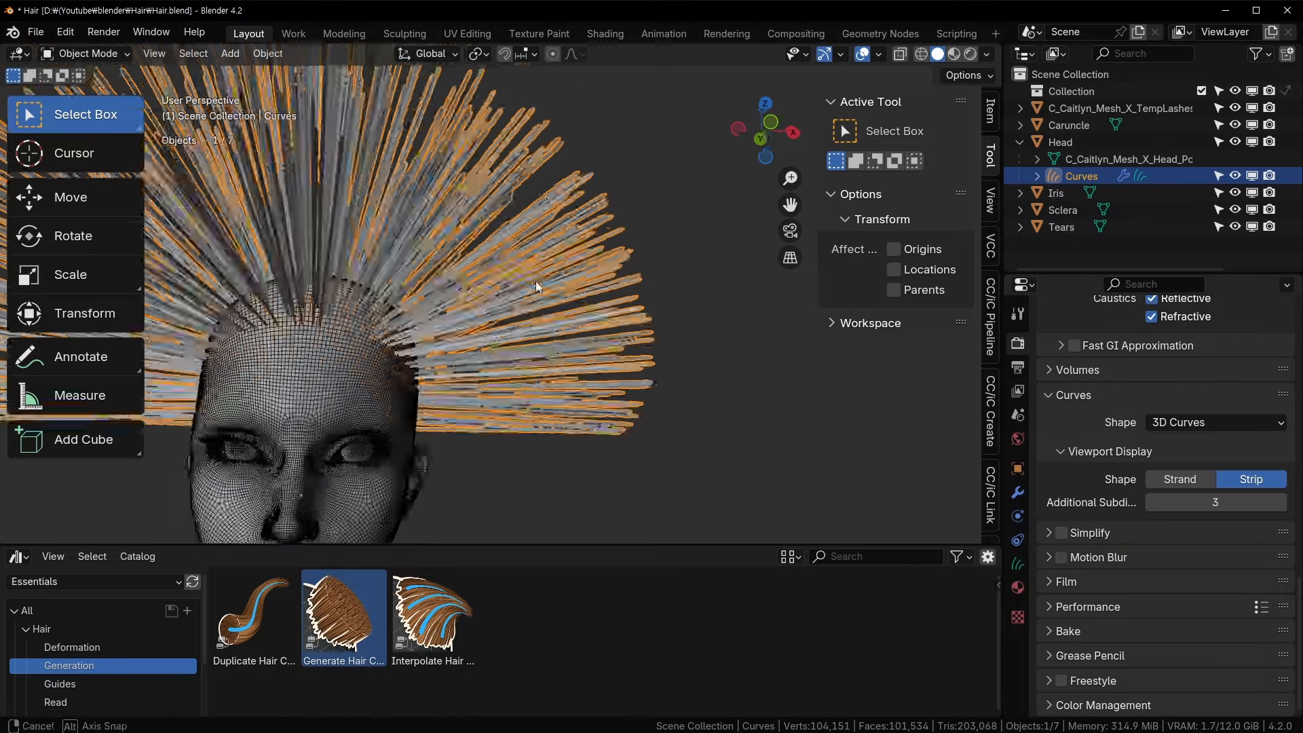
middle_click_drag(536, 281, 275, 203)
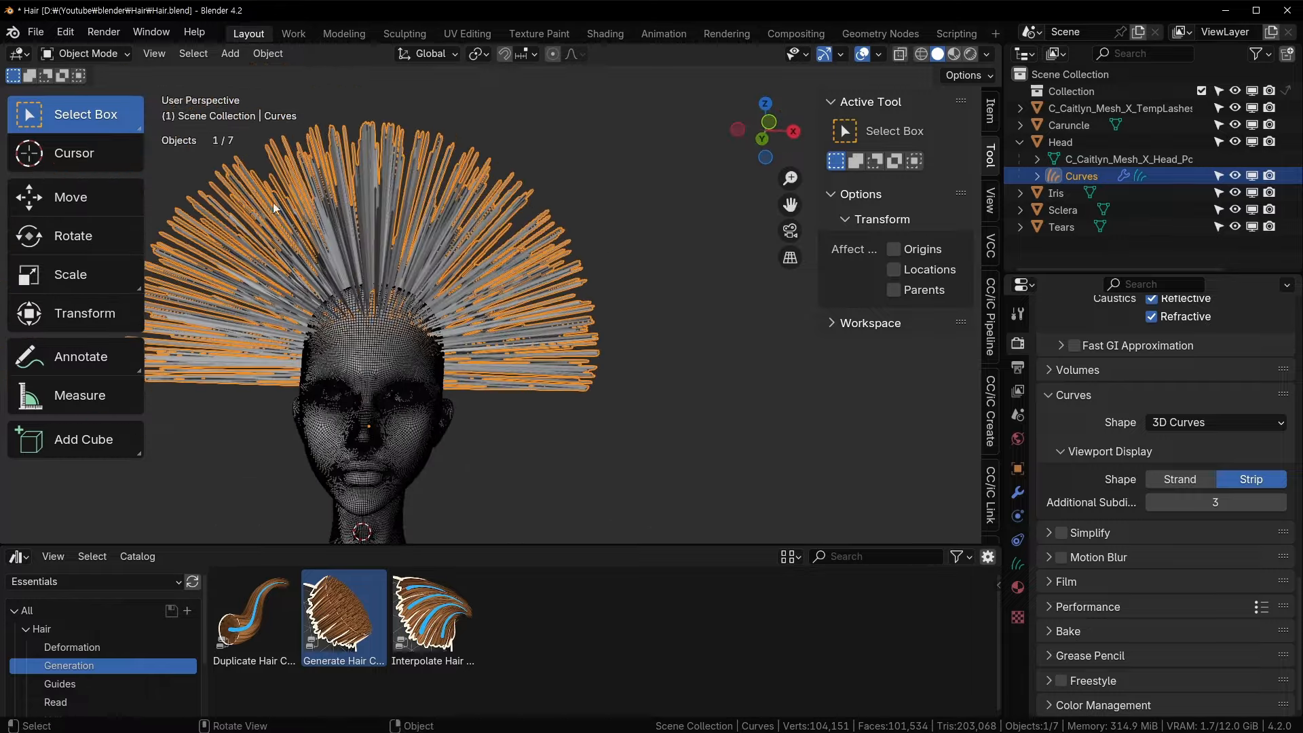
- Switch to the front view and put the hair curves object in Sculpt Mode
key("KP_1")
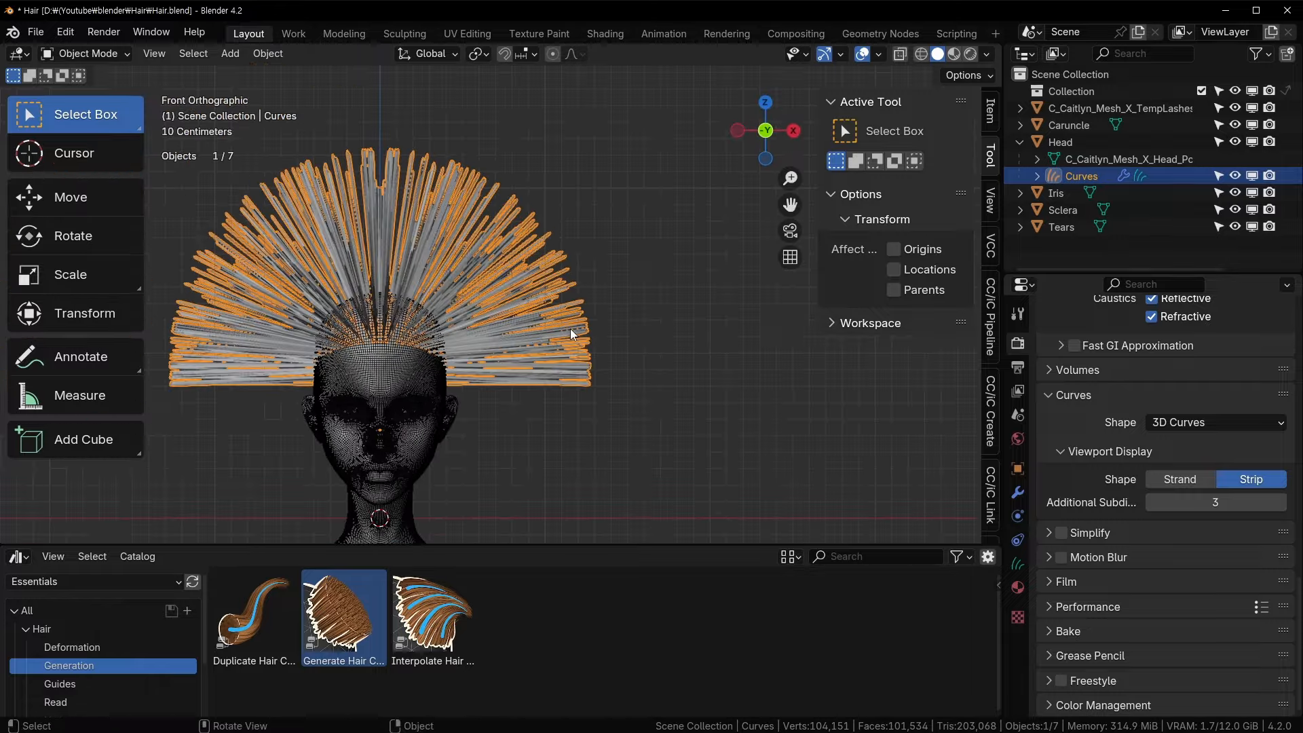
scroll(499, 355, "up", 3)
scroll(576, 338, "down", 2)
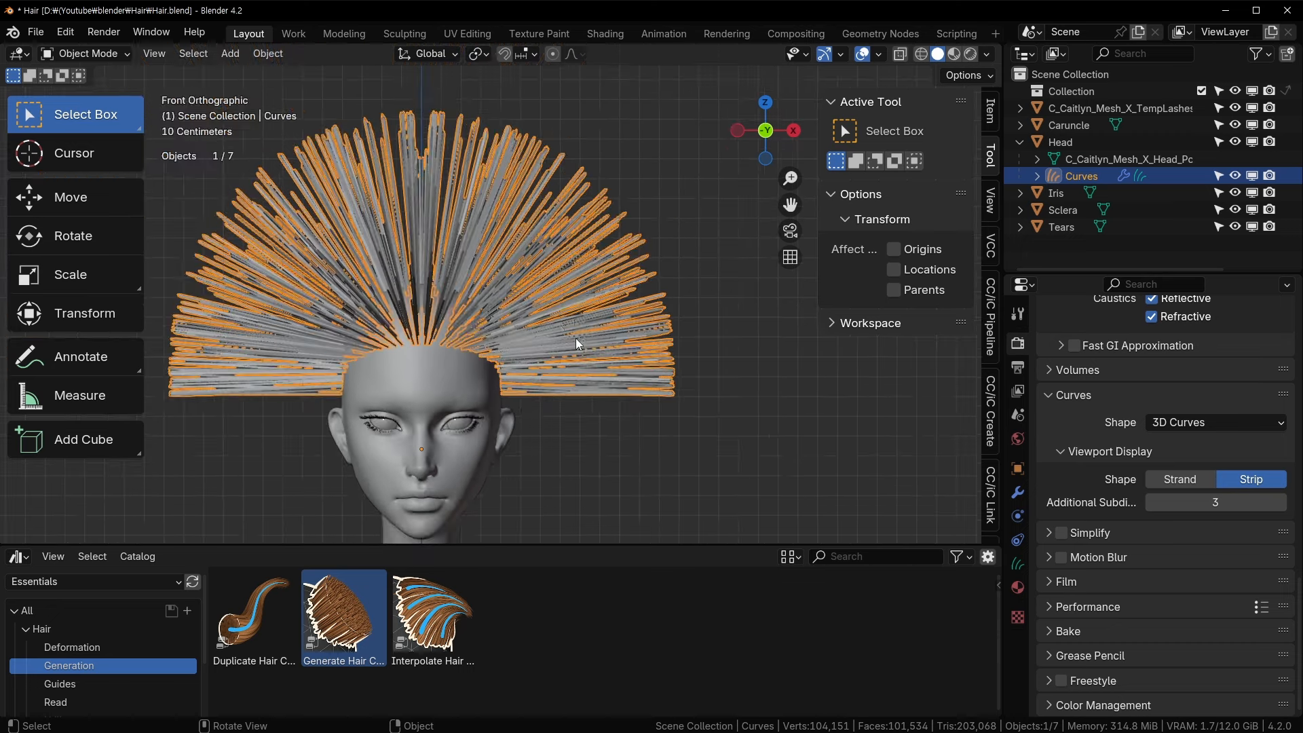
key("ctrl+Tab")
left_click(577, 417)
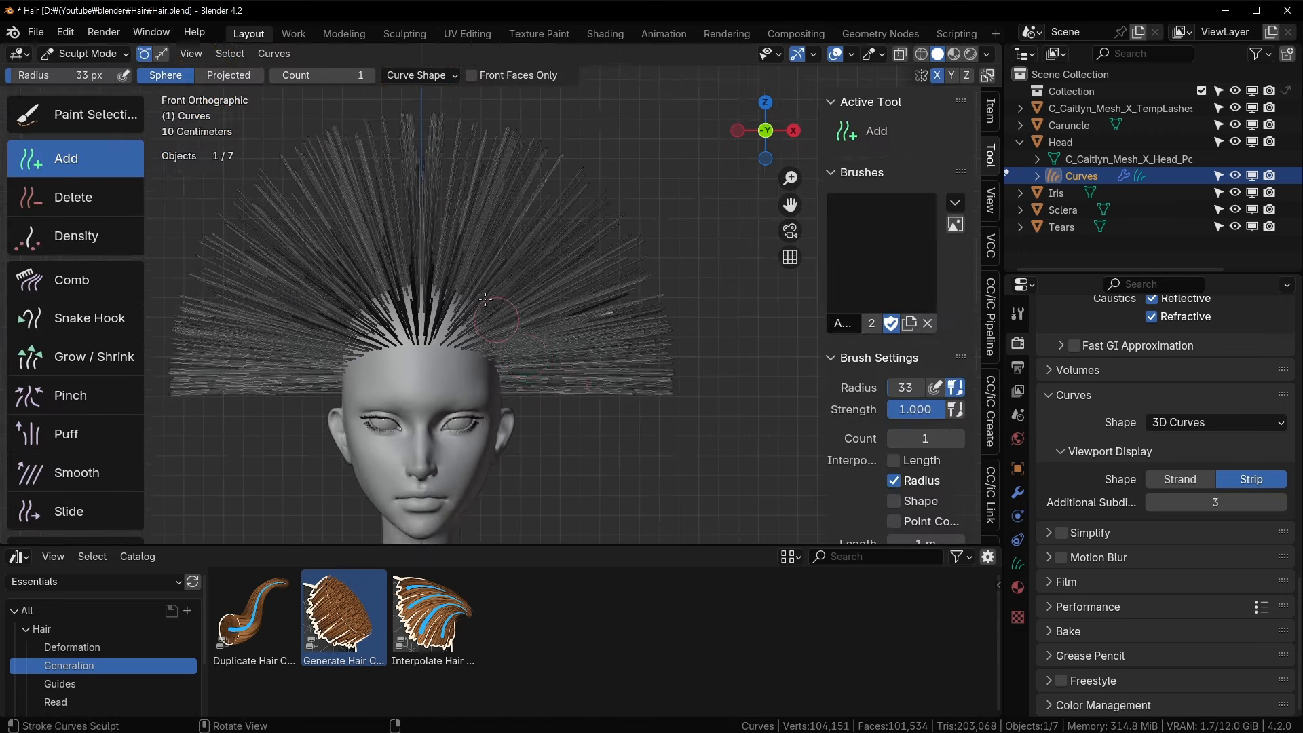
- Enable sculpt collision with the head surface and leave X-axis symmetry on
left_click(937, 75)
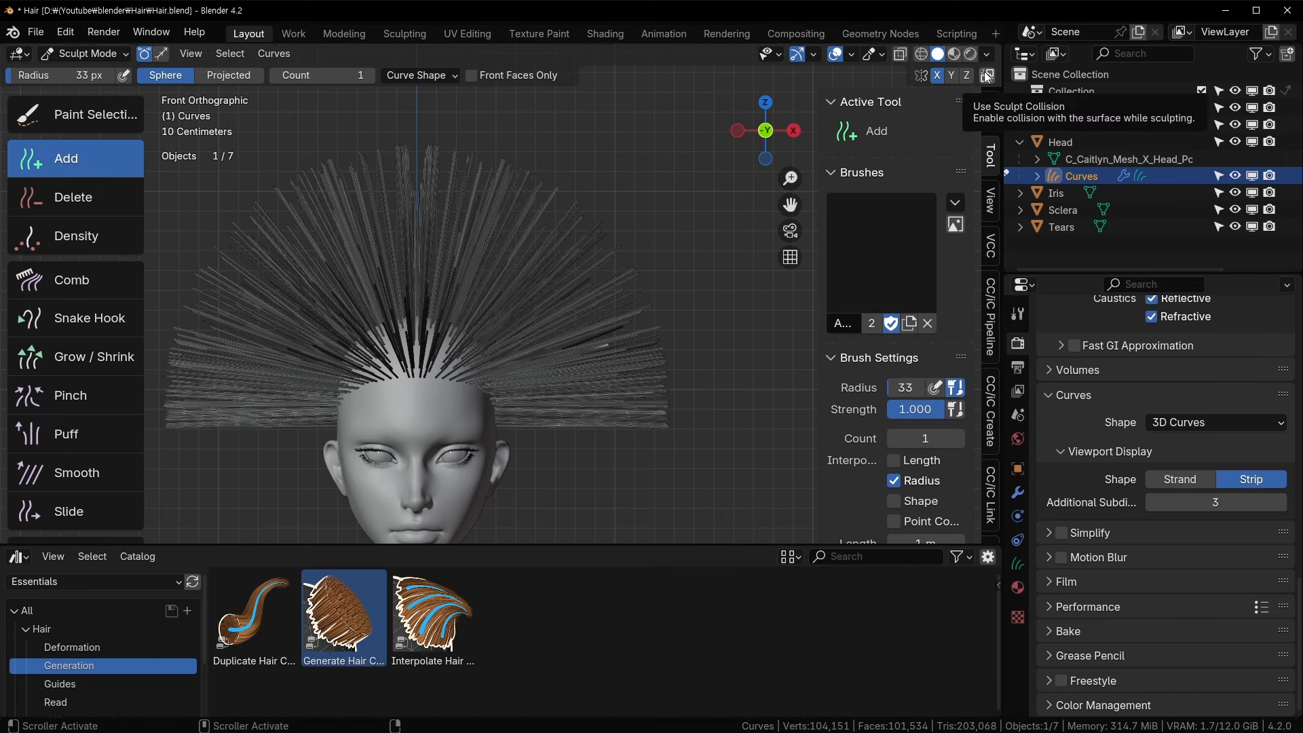
middle_click_drag(548, 380, 566, 275, "shift")
scroll(567, 275, "up", 2)
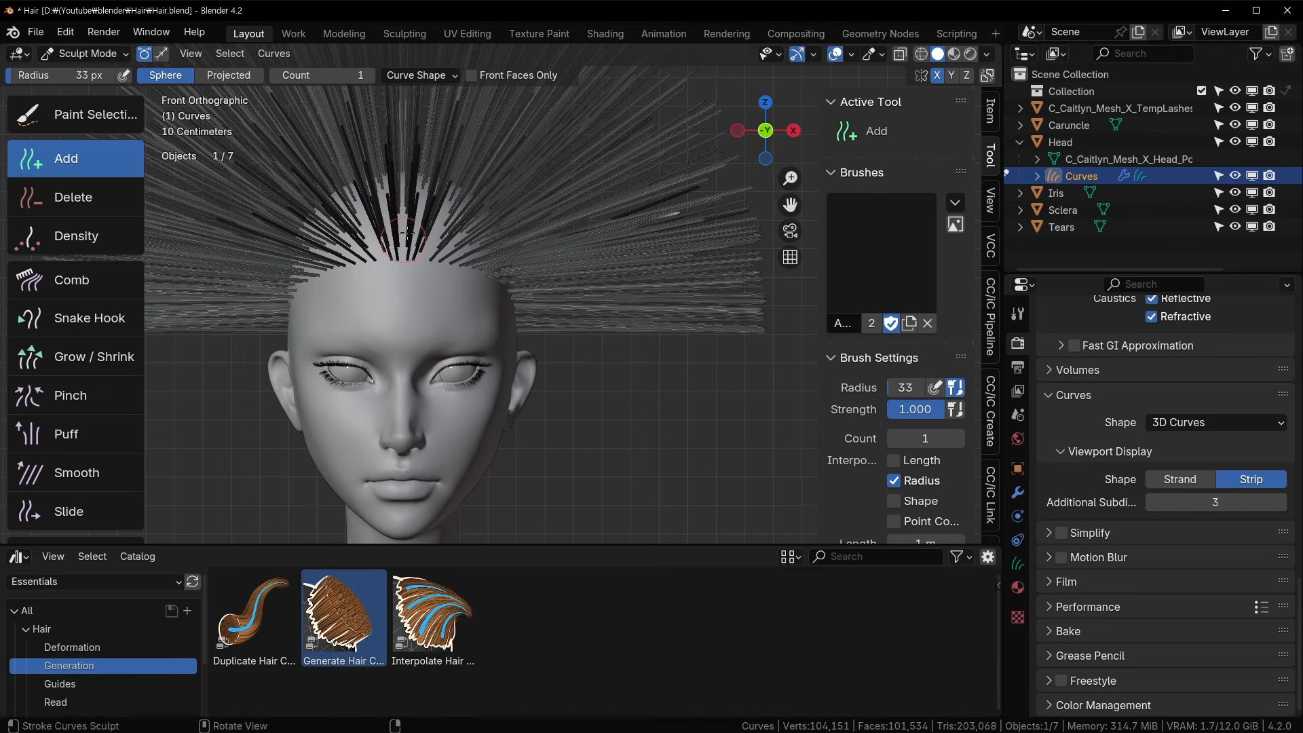
left_click(988, 76)
scroll(526, 216, "down", 2)
middle_click_drag(525, 216, 529, 259, "shift")
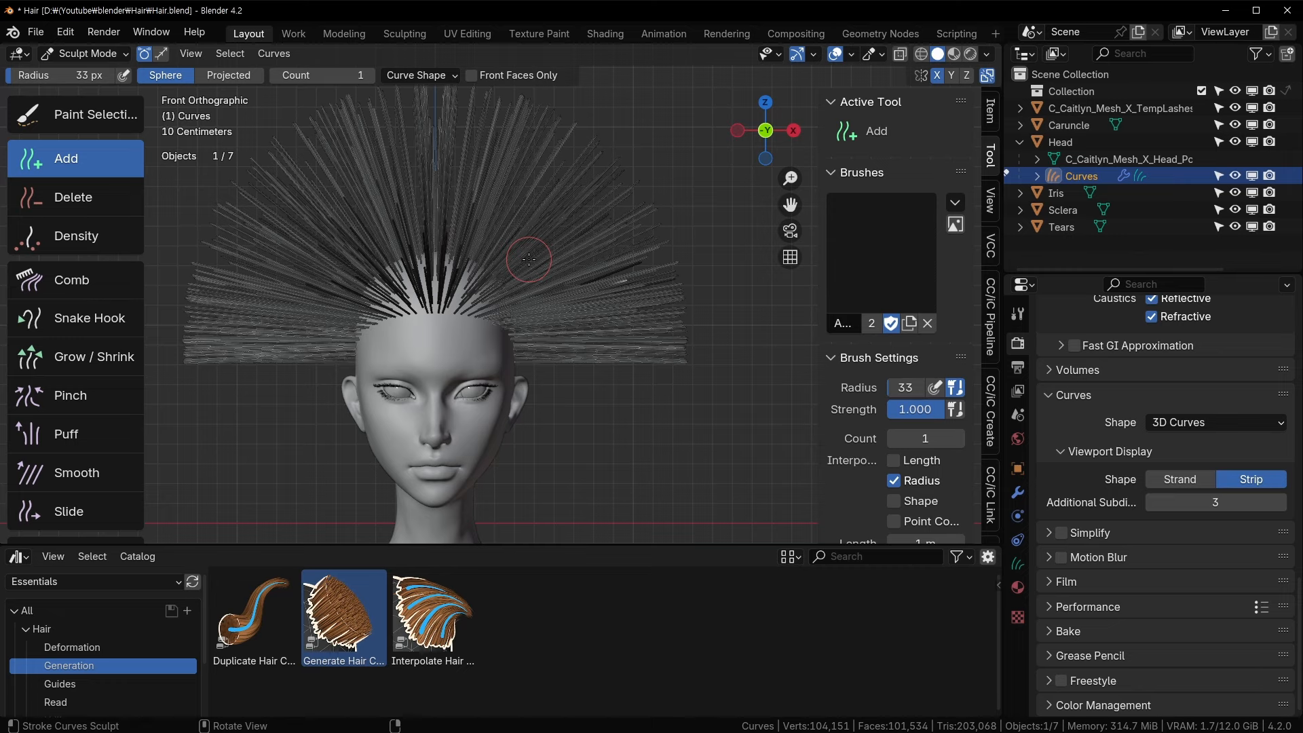
- Choose the Comb brush and select all hair curves in Edit Mode so that sculpting affects them
left_click(91, 278)
middle_click_drag(457, 278, 459, 327, "shift")
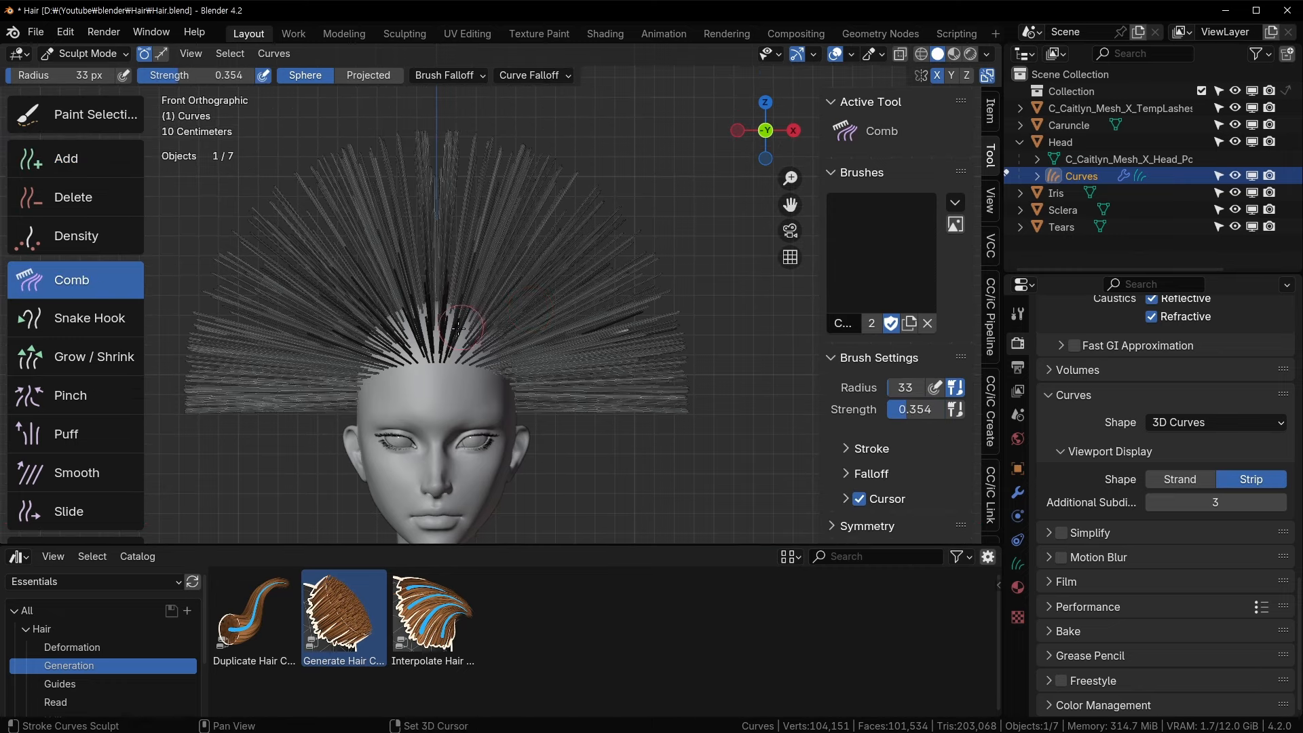
key("Tab")
key("a")
key("Tab")
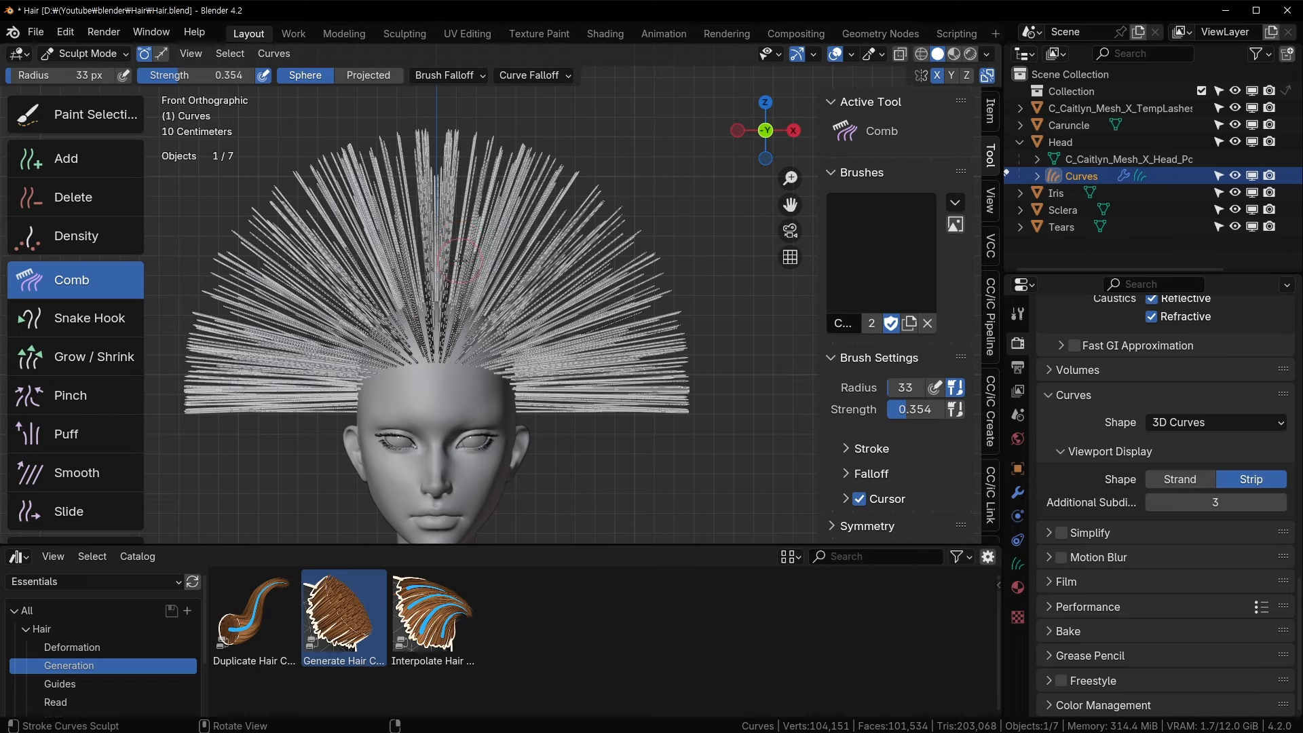
- Check the curve selection in Edit Mode, return to Sculpt Mode, and comb the side hairs in front view with a 150 px radius
key("Tab")
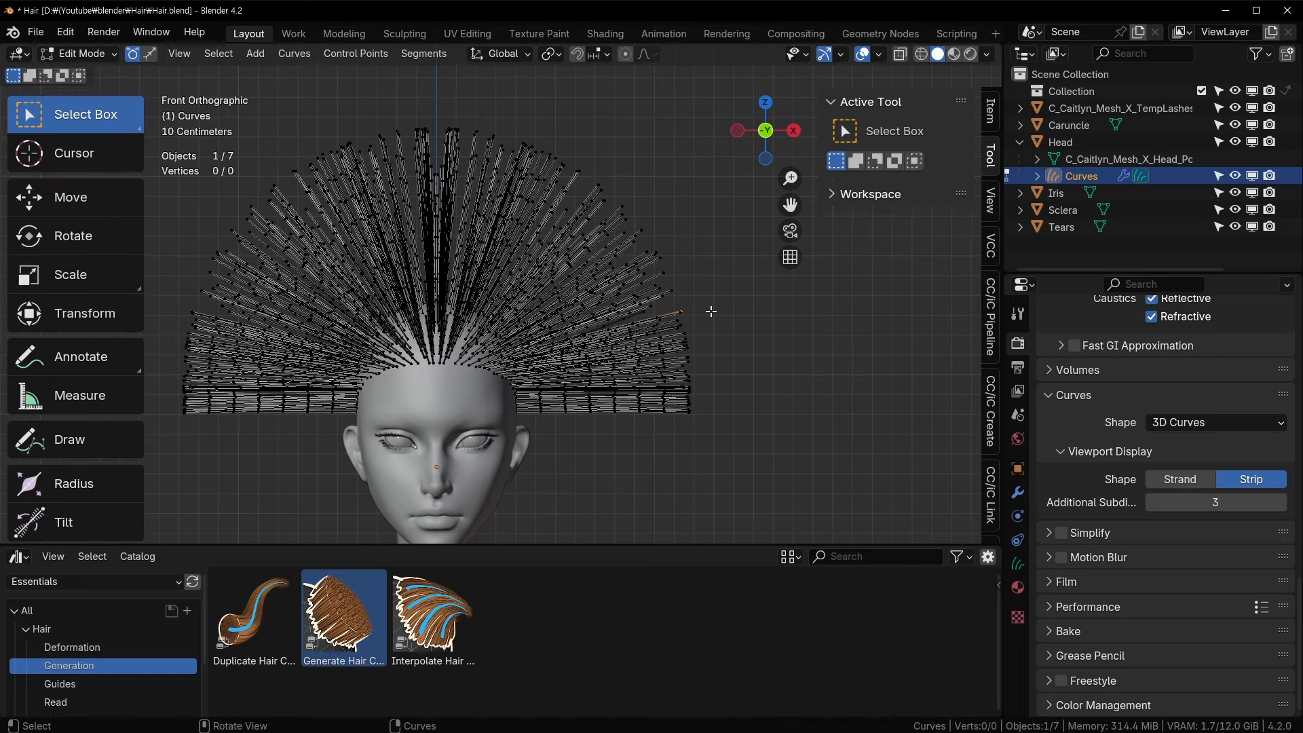
middle_click_drag(596, 316, 531, 300)
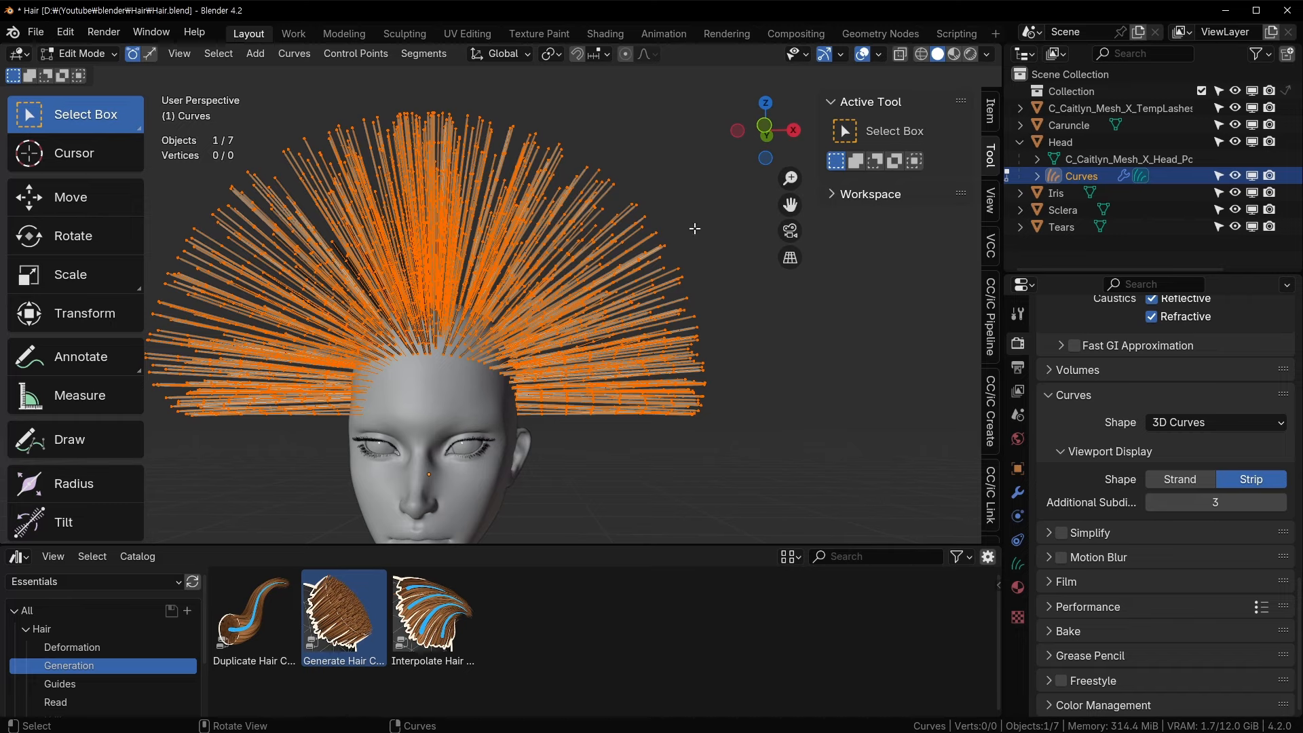
key("ctrl+Tab")
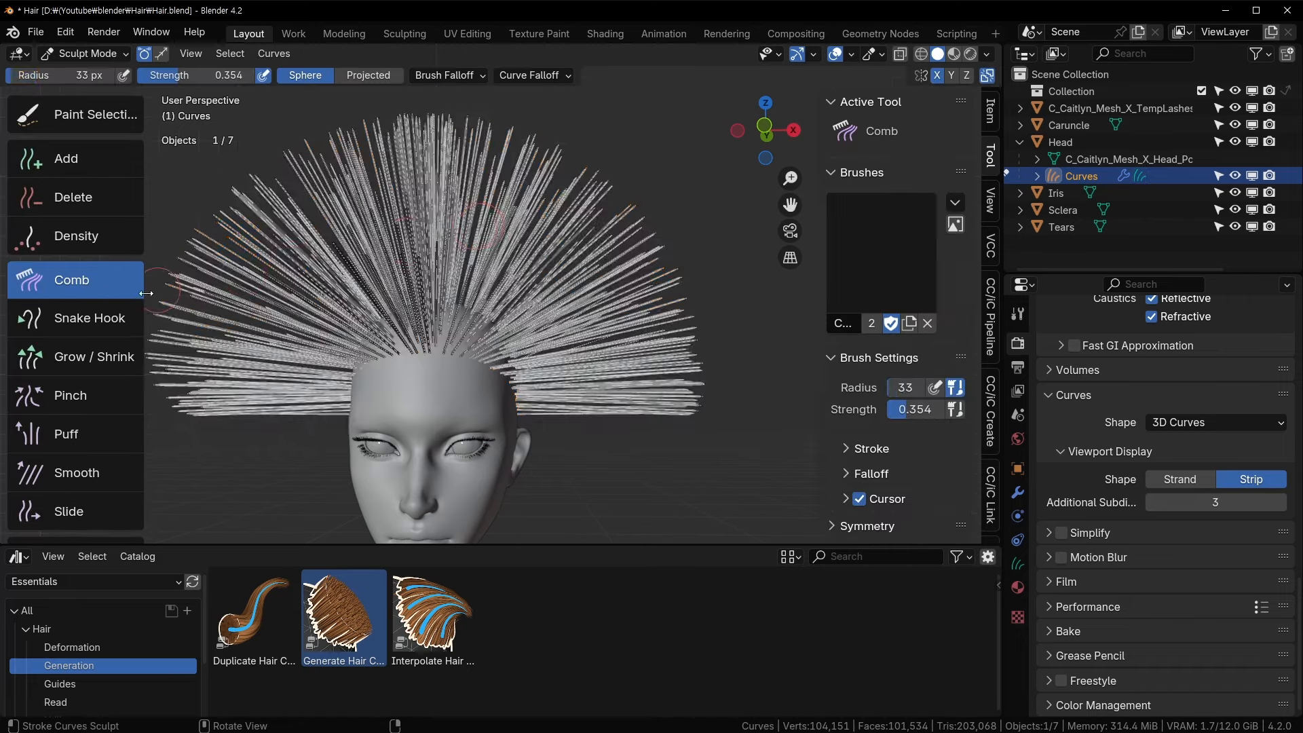
key("KP_1")
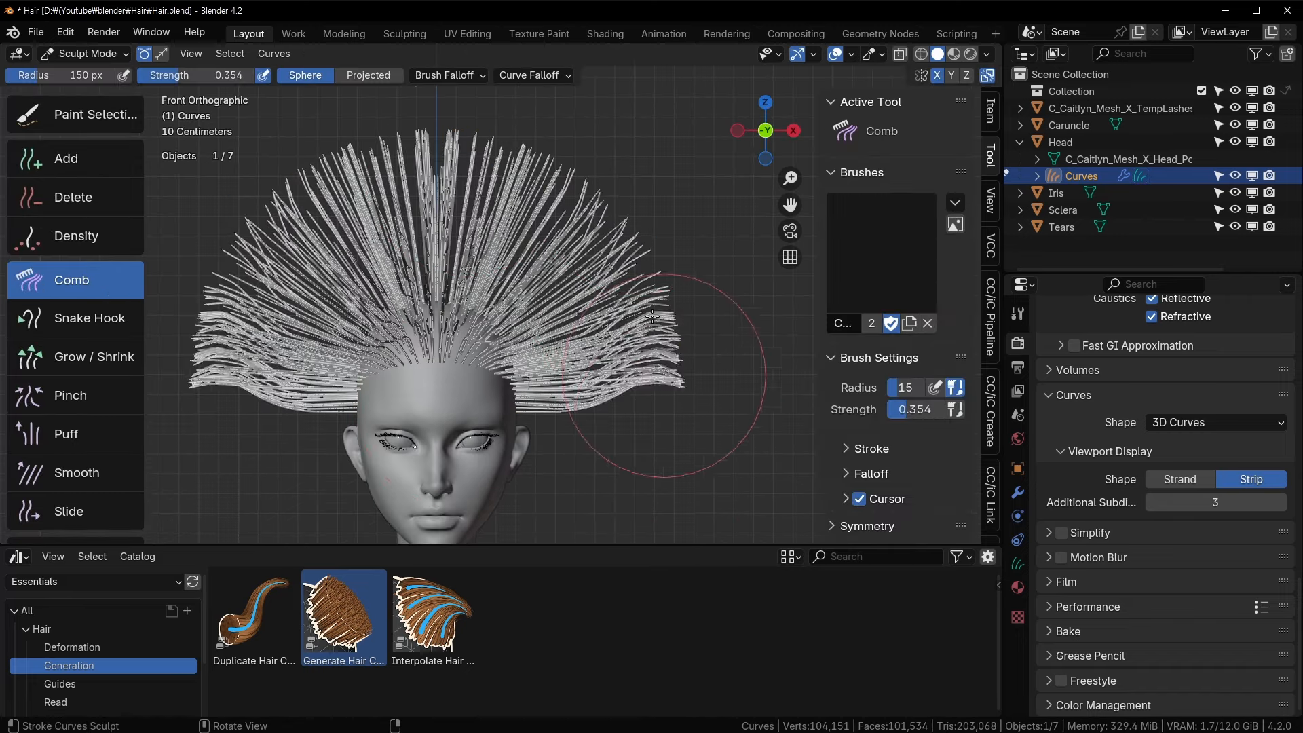
- Select only the complete lower strands on one side of the head and set the Comb brush to Projected with strength 1.000
key("Tab")
key("alt+a")
left_click_drag(705, 348, 647, 415)
key("ctrl+l")
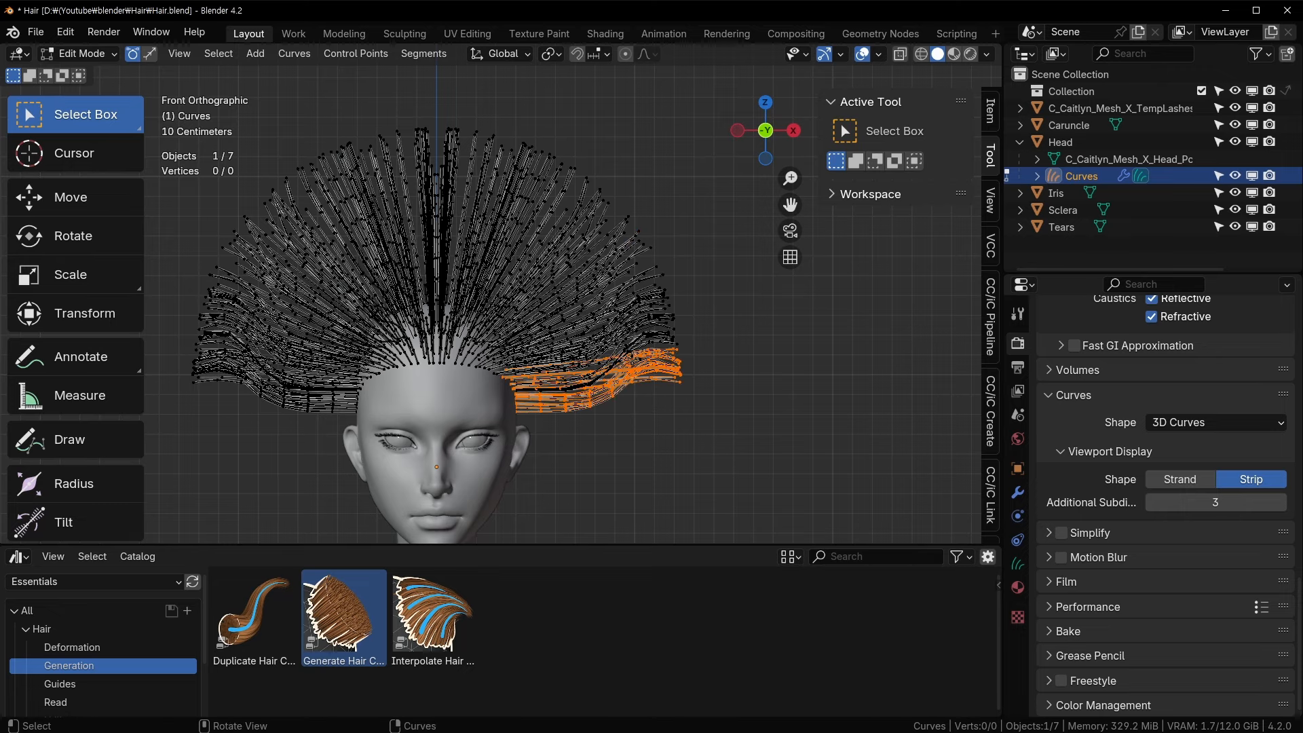
key("Tab")
scroll(577, 475, "up", 3)
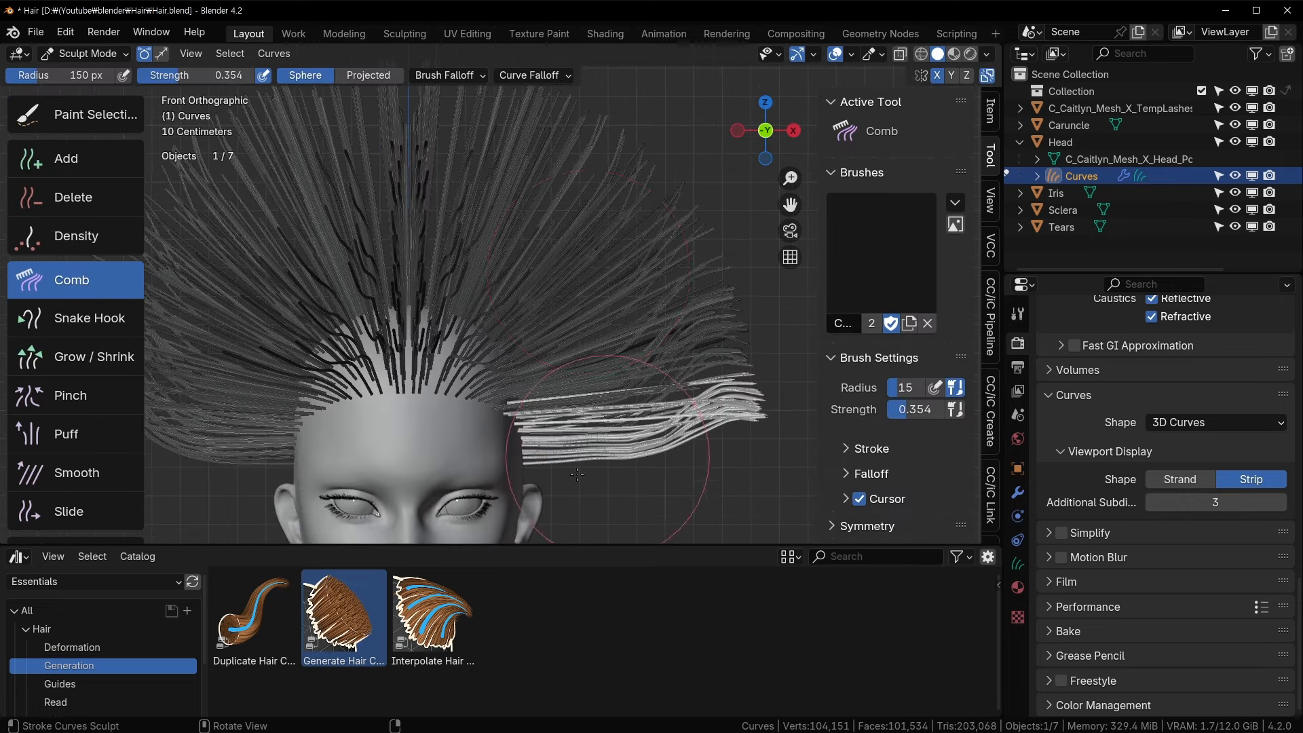
scroll(631, 286, "down", 2)
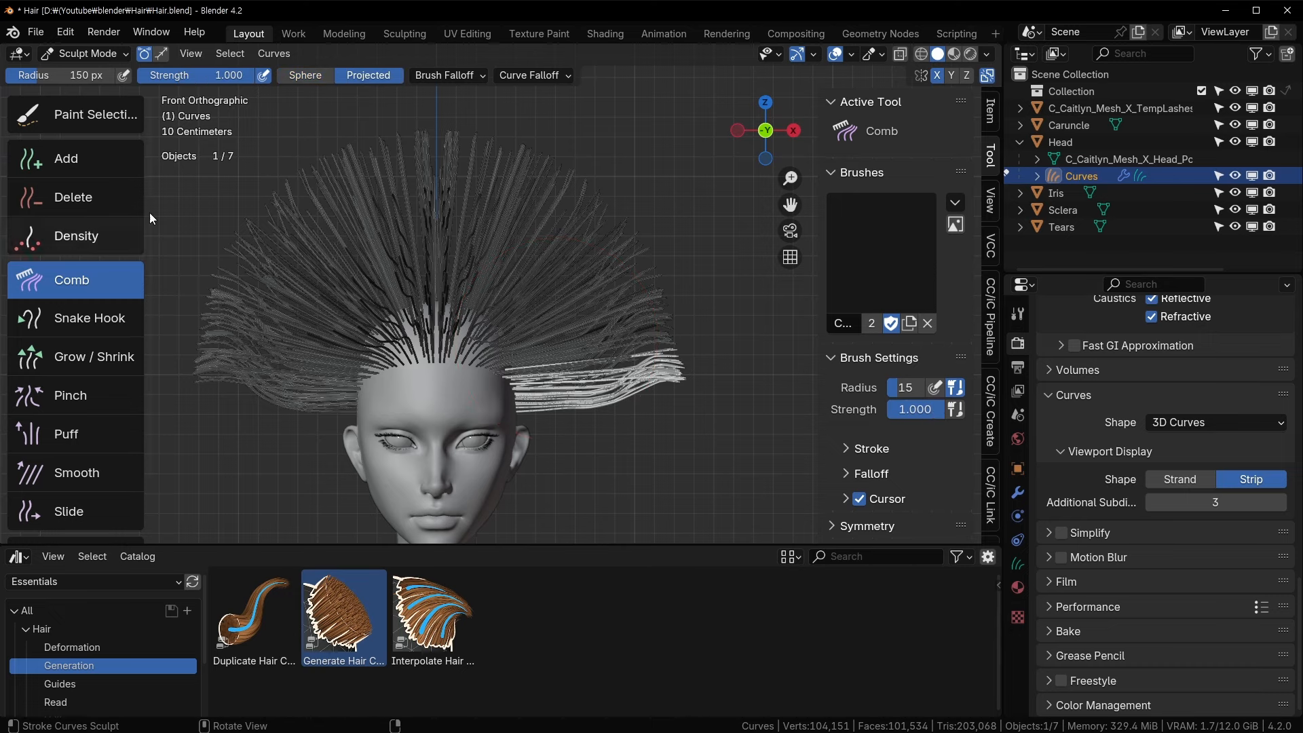
- Select all hair curves in Edit Mode and enlarge the Comb brush radius to 280 px in Sculpt Mode
key("Tab")
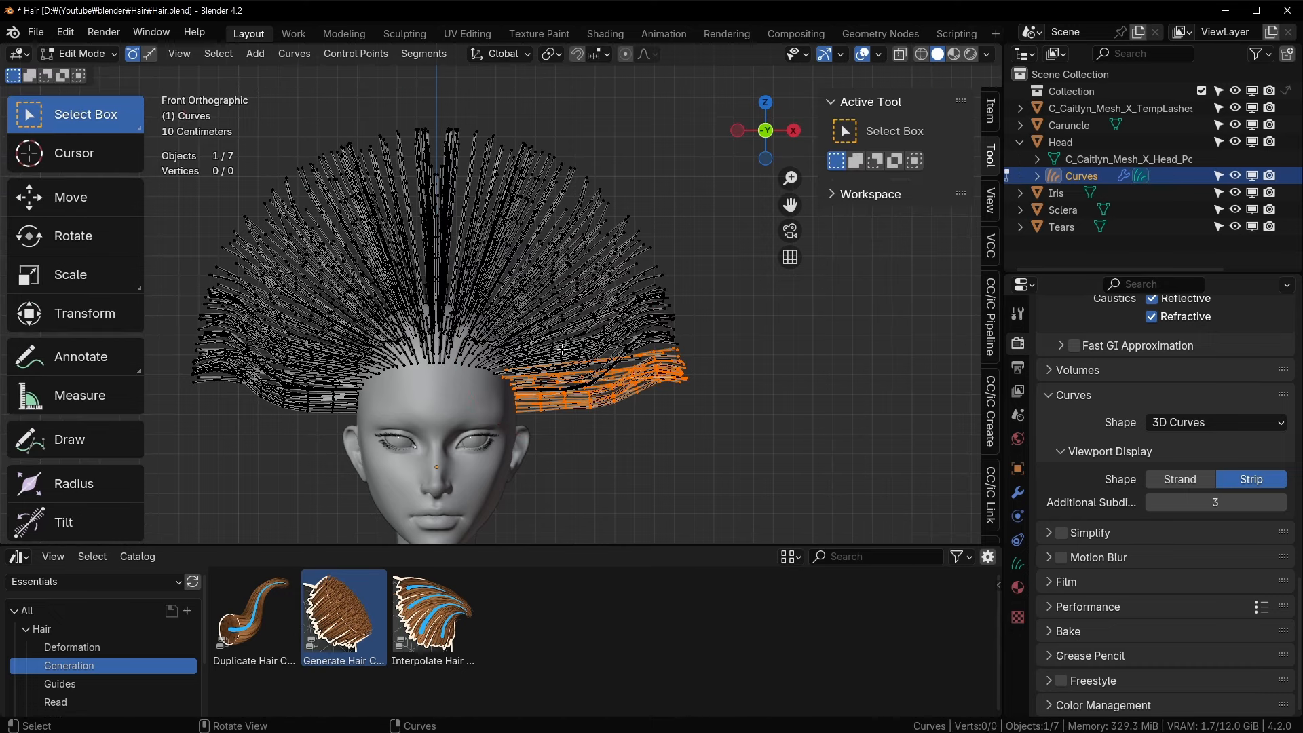
key("a")
key("Tab")
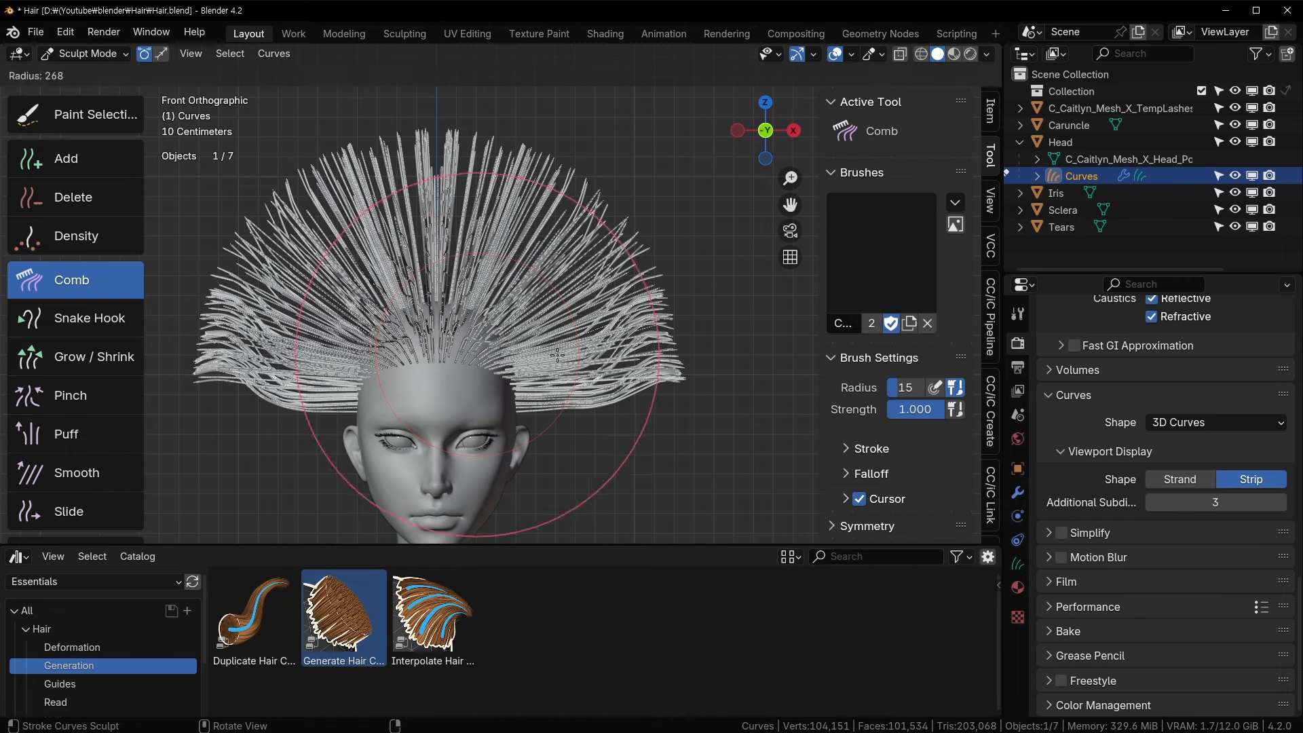
middle_click_drag(434, 322, 426, 372, "shift")
key("f")
left_click(617, 421)
- Comb all the hair straight up above the head with mirrored upward strokes from the front
mouse_move(555, 390)
left_mouse_down()
mouse_move(560, 129)
mouse_move(523, 156)
left_mouse_up()
left_click_drag(506, 394, 479, 183)
left_click_drag(494, 326, 497, 150)
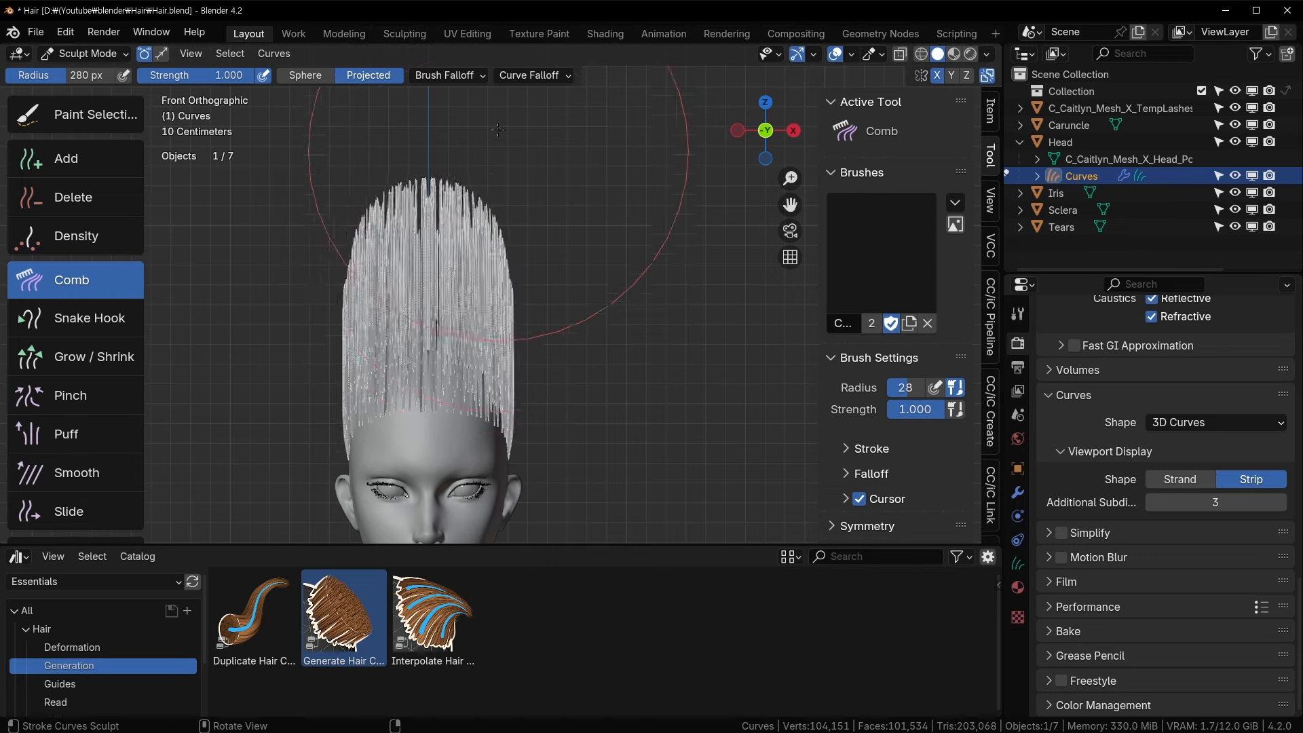
mouse_move(686, 353)
middle_mouse_down()
mouse_move(349, 300)
mouse_move(694, 347)
middle_mouse_up()
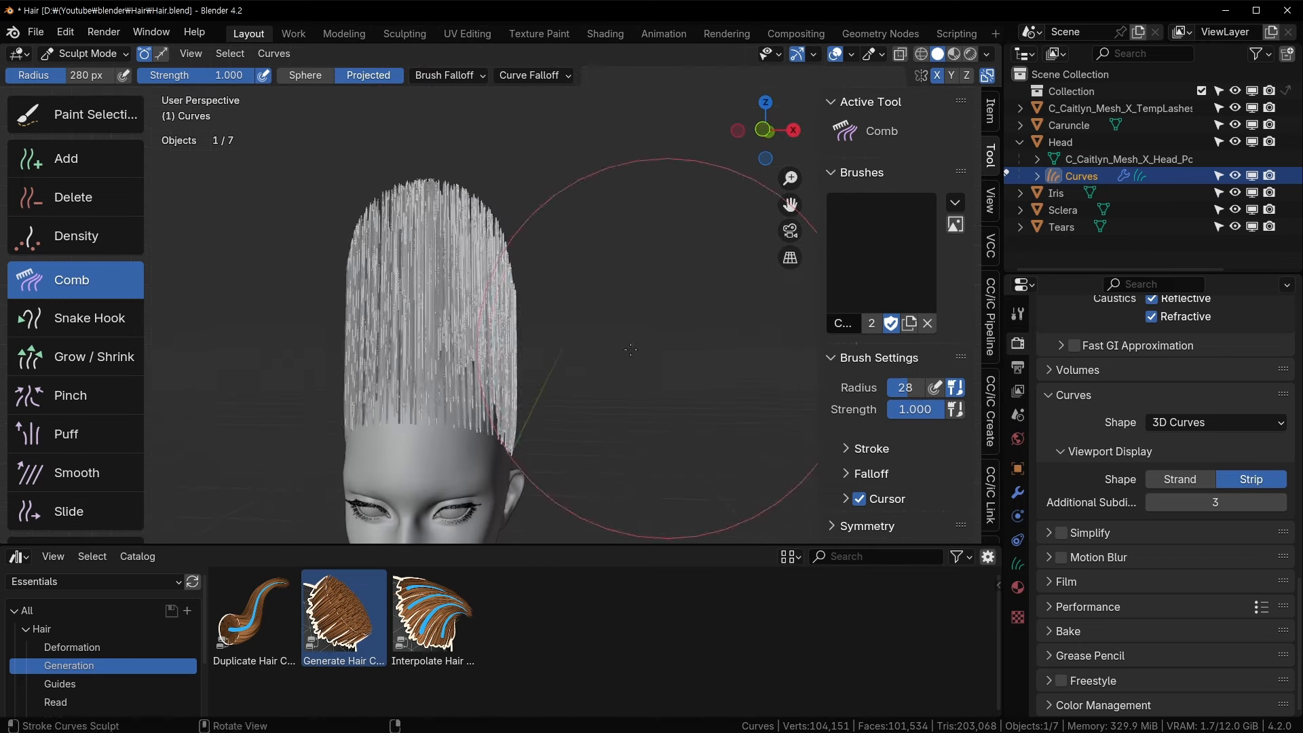
- Reduce the Comb brush radius to 250 px and save the file
key("f")
left_click(469, 332)
key("ctrl+s")
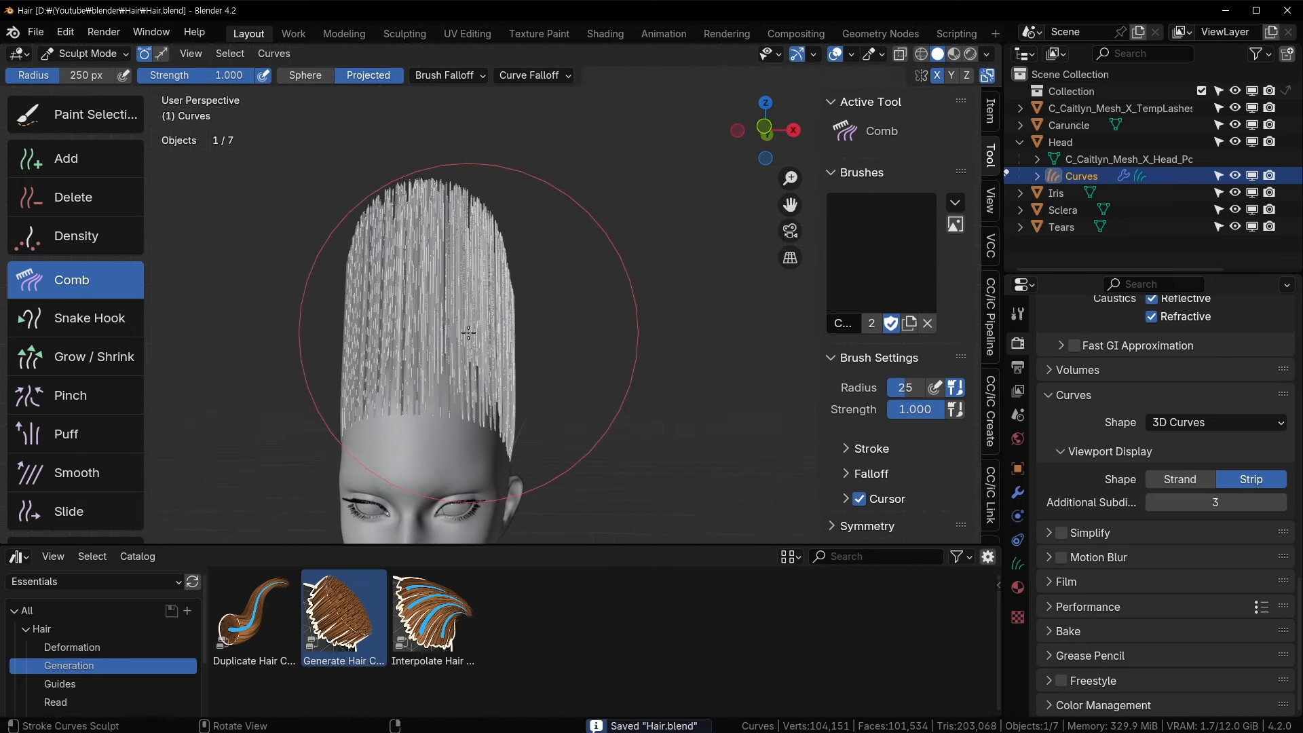
- Set the Comb brush radius to 156 px and comb the upright hair outward and down from the centre in front view
key("KP_1")
key("f")
left_click(415, 372)
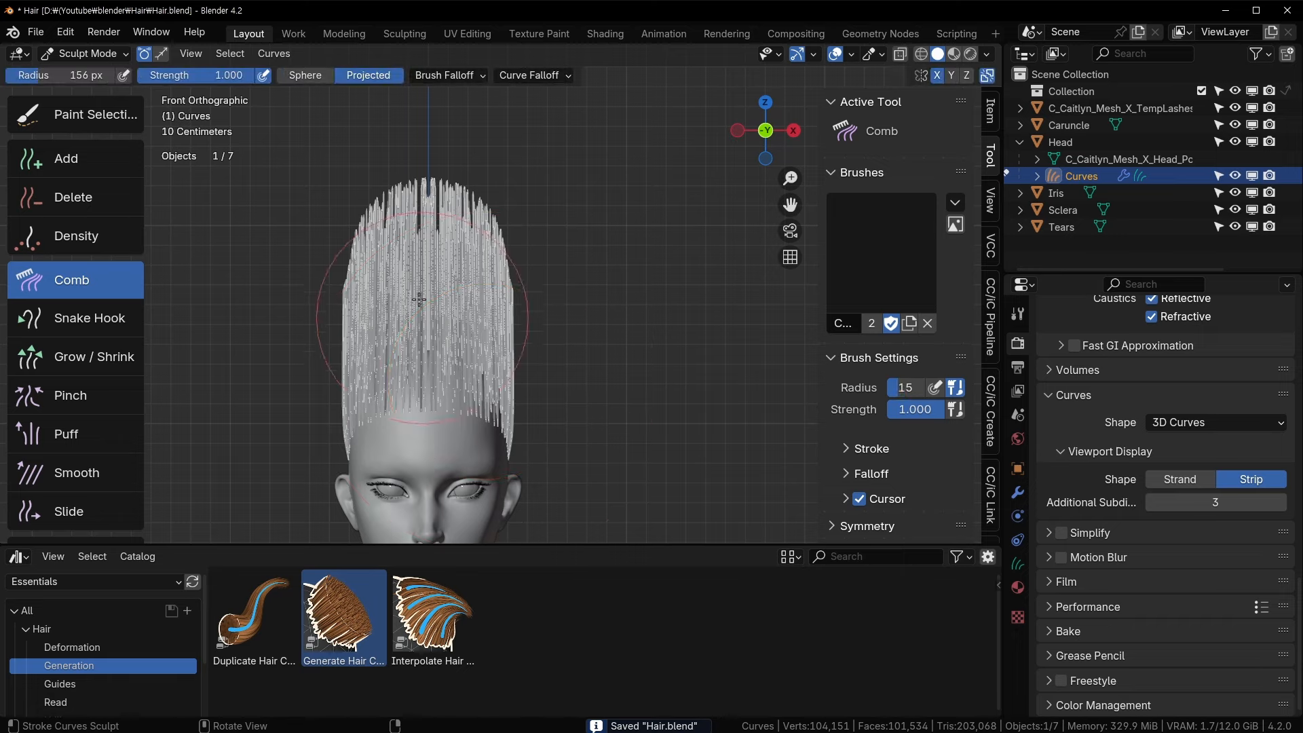
middle_click_drag(462, 364, 452, 209, "shift")
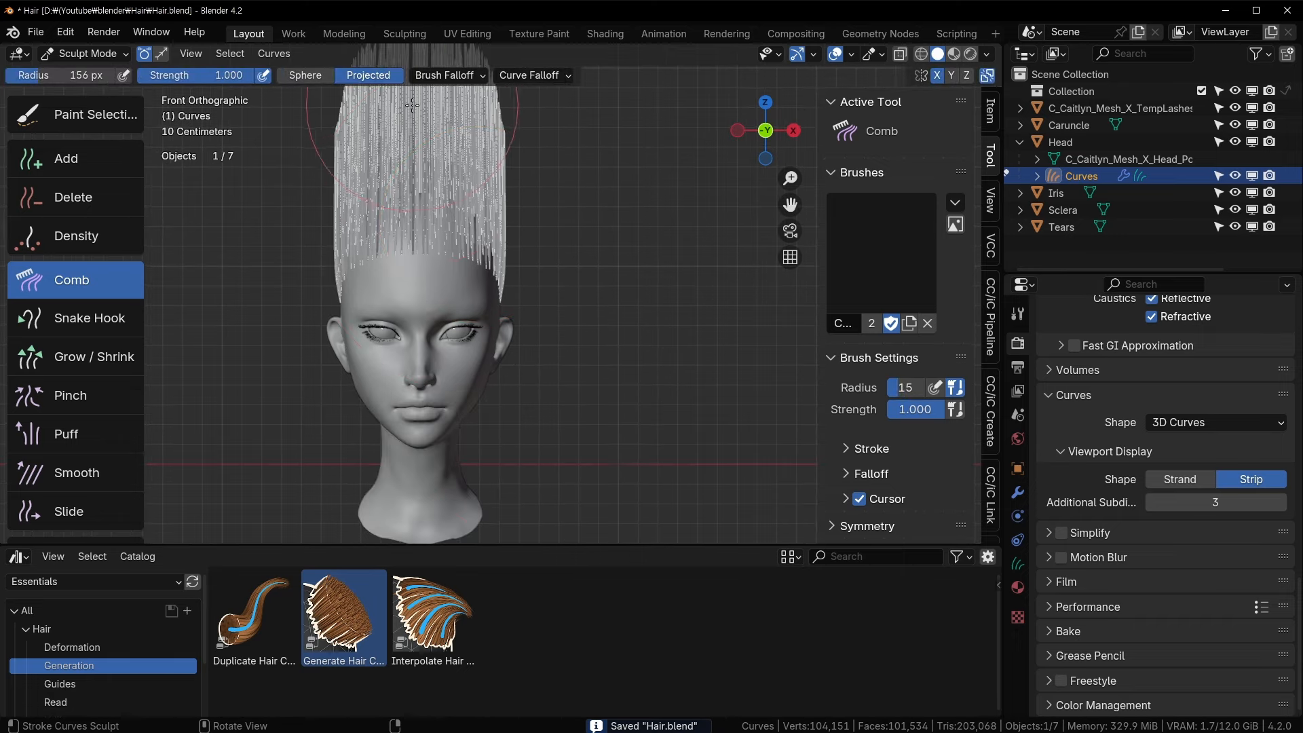
middle_click_drag(472, 307, 459, 455, "shift")
mouse_move(416, 290)
left_mouse_down()
mouse_move(476, 278)
mouse_move(529, 362)
left_mouse_up()
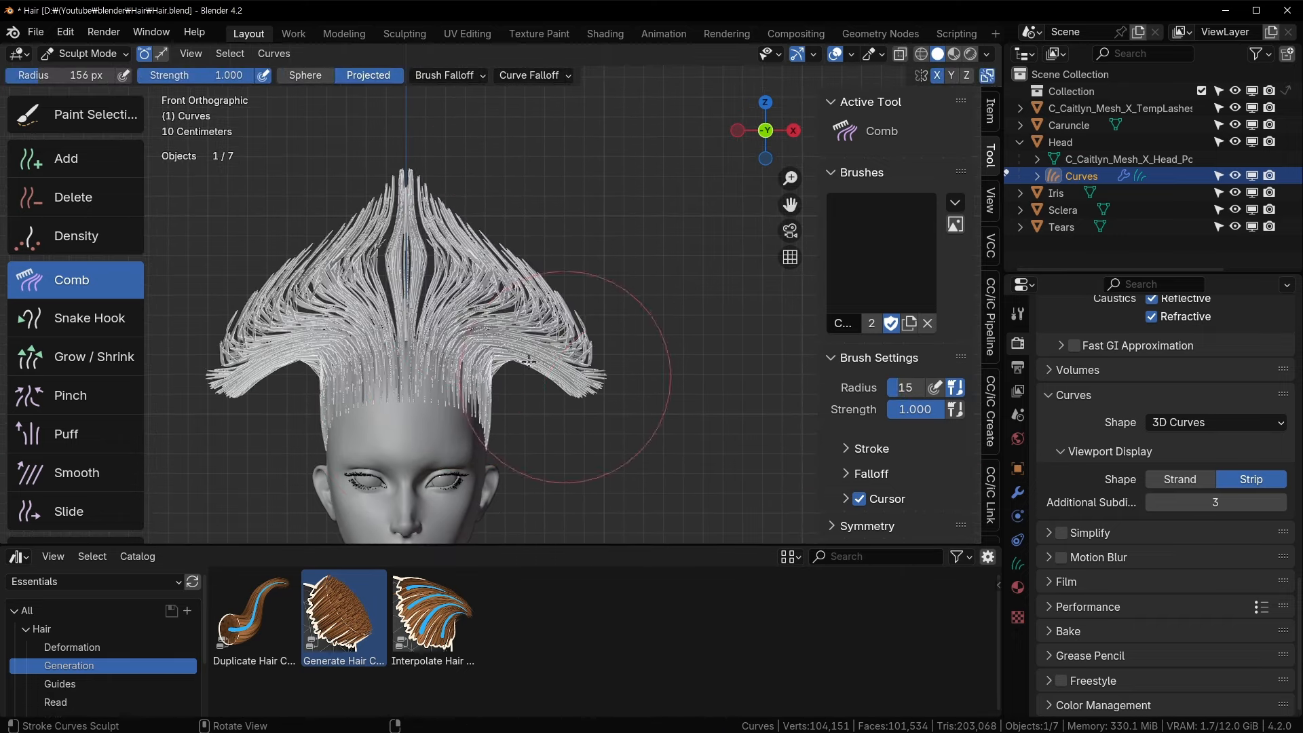
- Spread the hair further to both sides of the centre with more comb strokes, reducing the brush radius to 124 px
key("f")
left_click(646, 353)
left_click_drag(411, 285, 652, 374)
mouse_move(453, 237)
left_mouse_down()
mouse_move(413, 267)
mouse_move(461, 250)
left_mouse_up()
key("f")
left_click(426, 408)
mouse_move(422, 390)
left_mouse_down()
mouse_move(470, 239)
mouse_move(567, 255)
left_mouse_up()
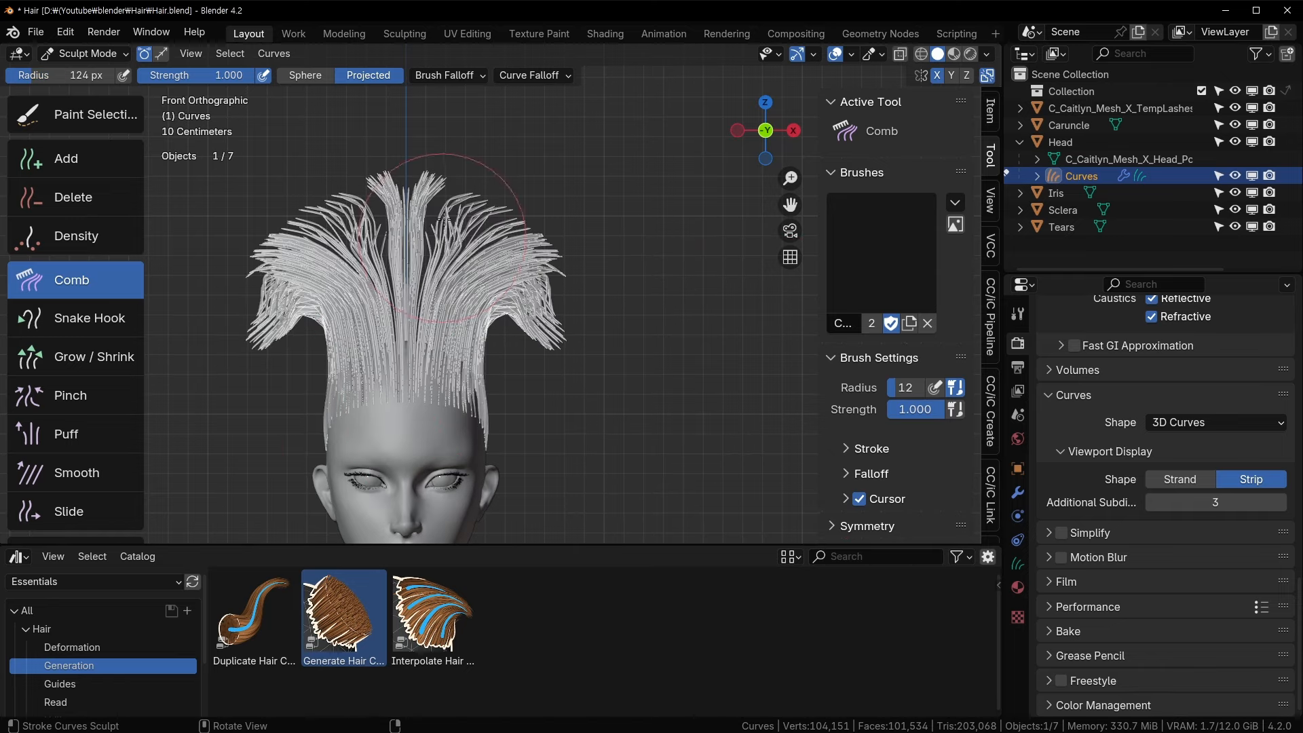
- Comb the parted strands from the crown outward and down over both sides of the head
mouse_move(444, 217)
left_mouse_down()
mouse_move(597, 302)
mouse_move(596, 335)
mouse_move(509, 203)
mouse_move(499, 300)
mouse_move(596, 255)
mouse_move(601, 347)
mouse_move(525, 400)
left_mouse_up()
scroll(525, 399, "up", 4)
middle_click_drag(525, 399, 620, 265, "shift")
left_click_drag(475, 204, 631, 326)
mouse_move(469, 151)
left_mouse_down()
mouse_move(604, 207)
mouse_move(686, 333)
left_mouse_up()
mouse_move(685, 333)
middle_mouse_down("shift")
mouse_move(611, 220)
mouse_move(577, 272)
middle_mouse_up("shift")
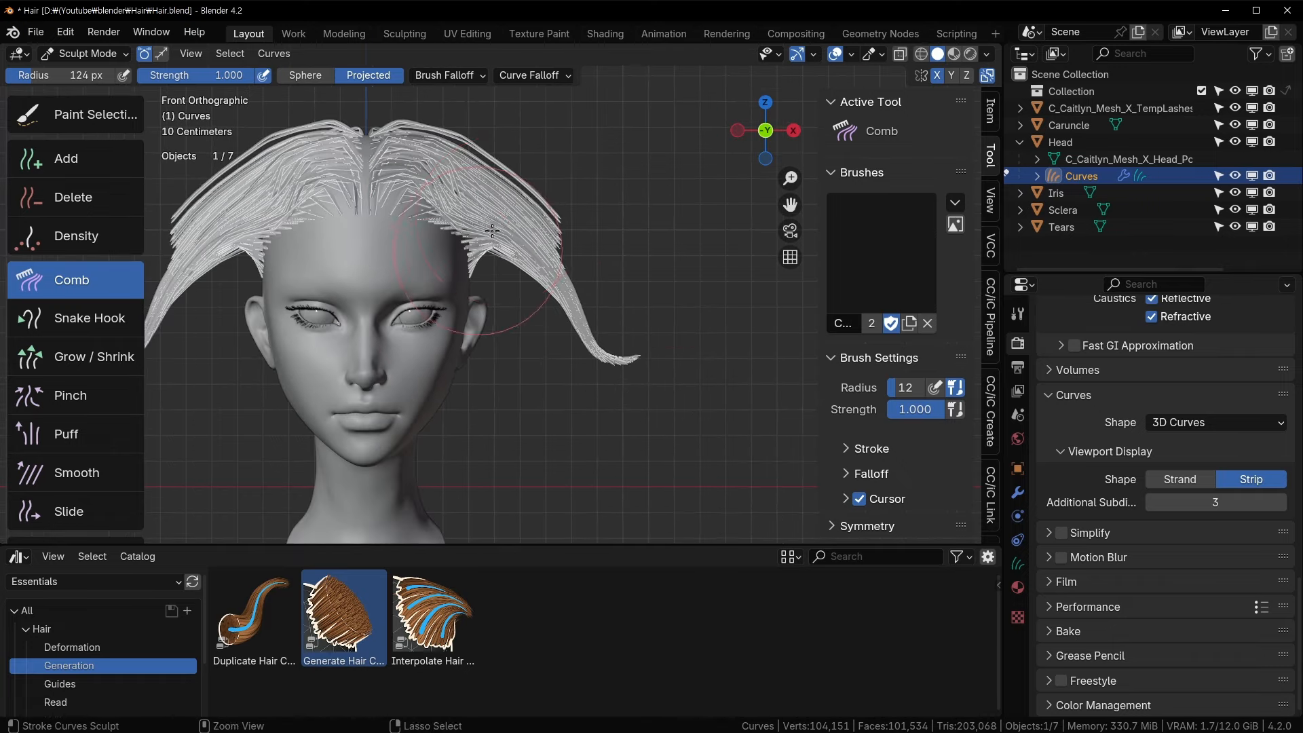
- Enlarge the Comb brush radius to 210 px and comb the flared side hair down alongside the face
key("f")
left_click(668, 199)
mouse_move(543, 198)
left_mouse_down()
mouse_move(624, 484)
mouse_move(532, 255)
mouse_move(503, 309)
left_mouse_up()
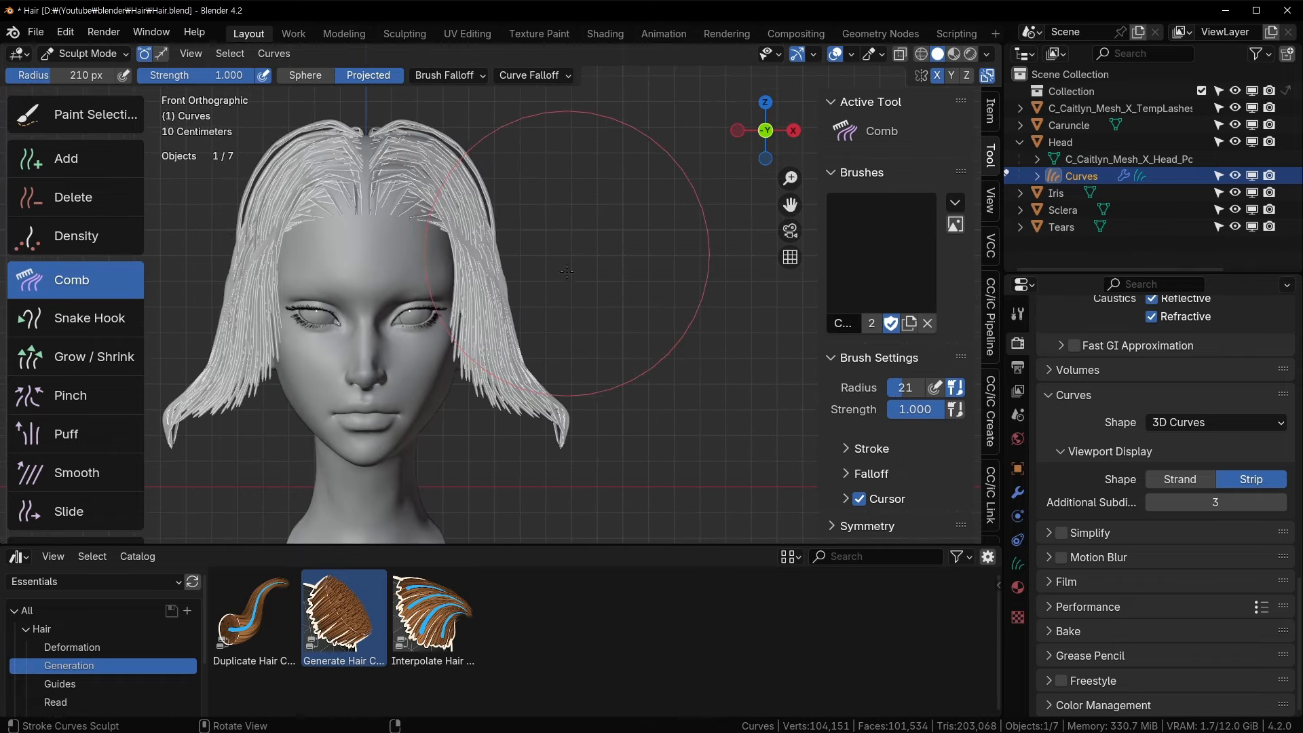
left_click_drag(568, 264, 499, 400)
left_click_drag(566, 197, 470, 326)
left_click_drag(469, 216, 555, 283)
- Reduce the Comb brush radius to 127 px and, in X-ray display, comb the side strands closer to the head and neck
key("f")
left_click(499, 280)
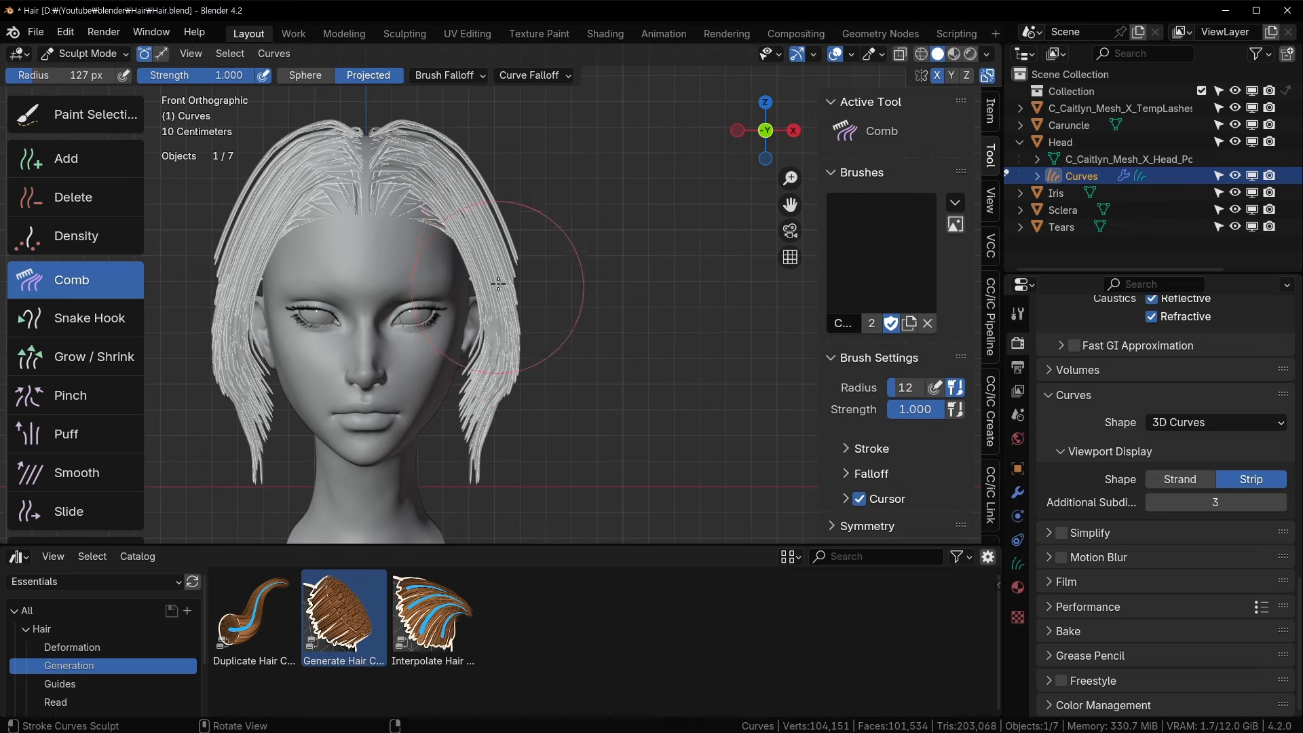
key("alt+z")
mouse_move(470, 166)
left_mouse_down()
mouse_move(500, 235)
mouse_move(488, 442)
left_mouse_up()
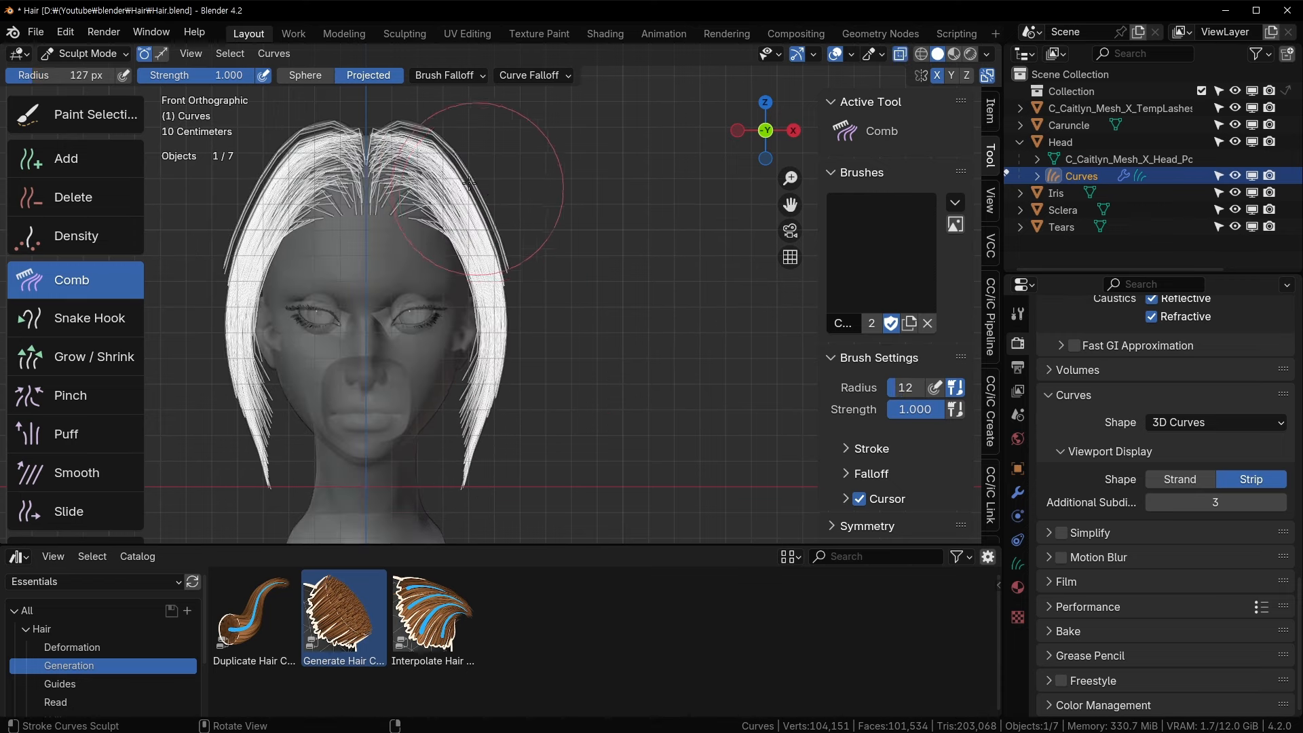
left_click_drag(478, 171, 541, 362)
key("ctrl+z")
left_click_drag(465, 153, 503, 370)
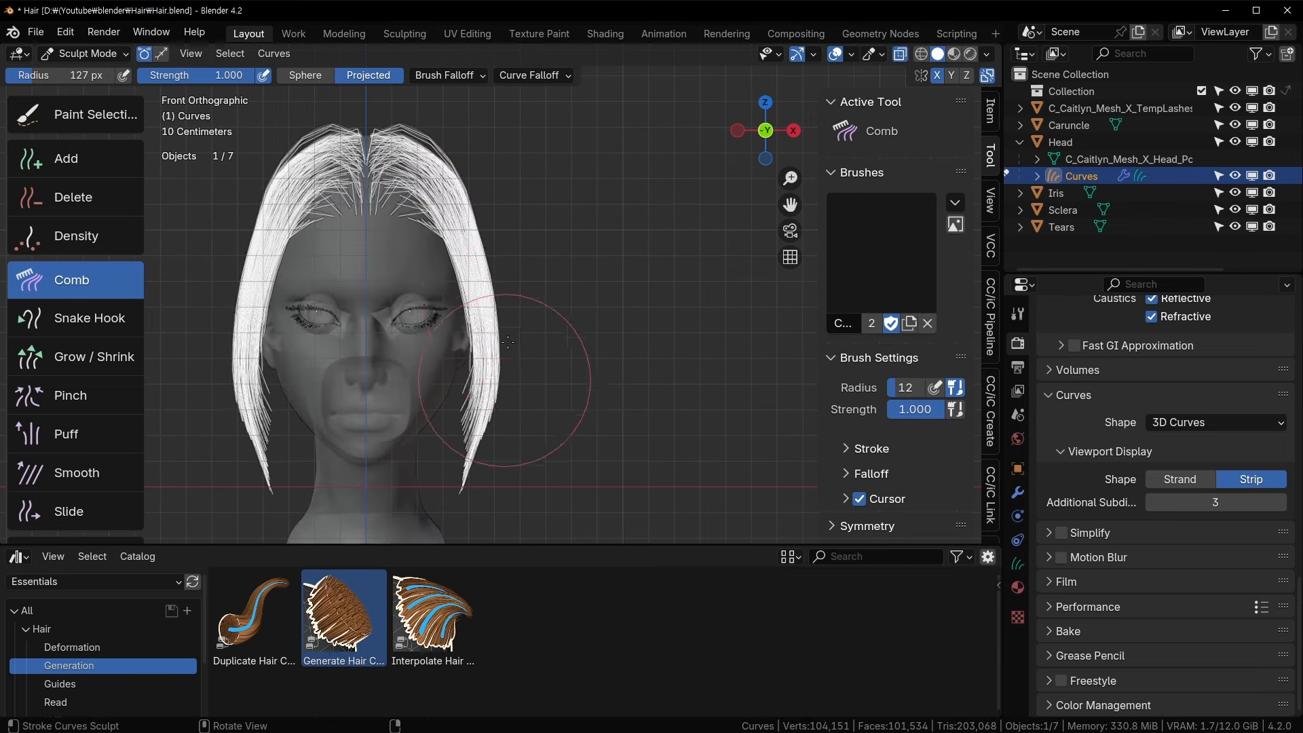
left_click_drag(501, 327, 480, 466)
left_click_drag(506, 367, 484, 401)
key("alt+z")
- Examine the root segments of the front strands beside the parting in Edit Mode
middle_click_drag(470, 242, 529, 352, "shift")
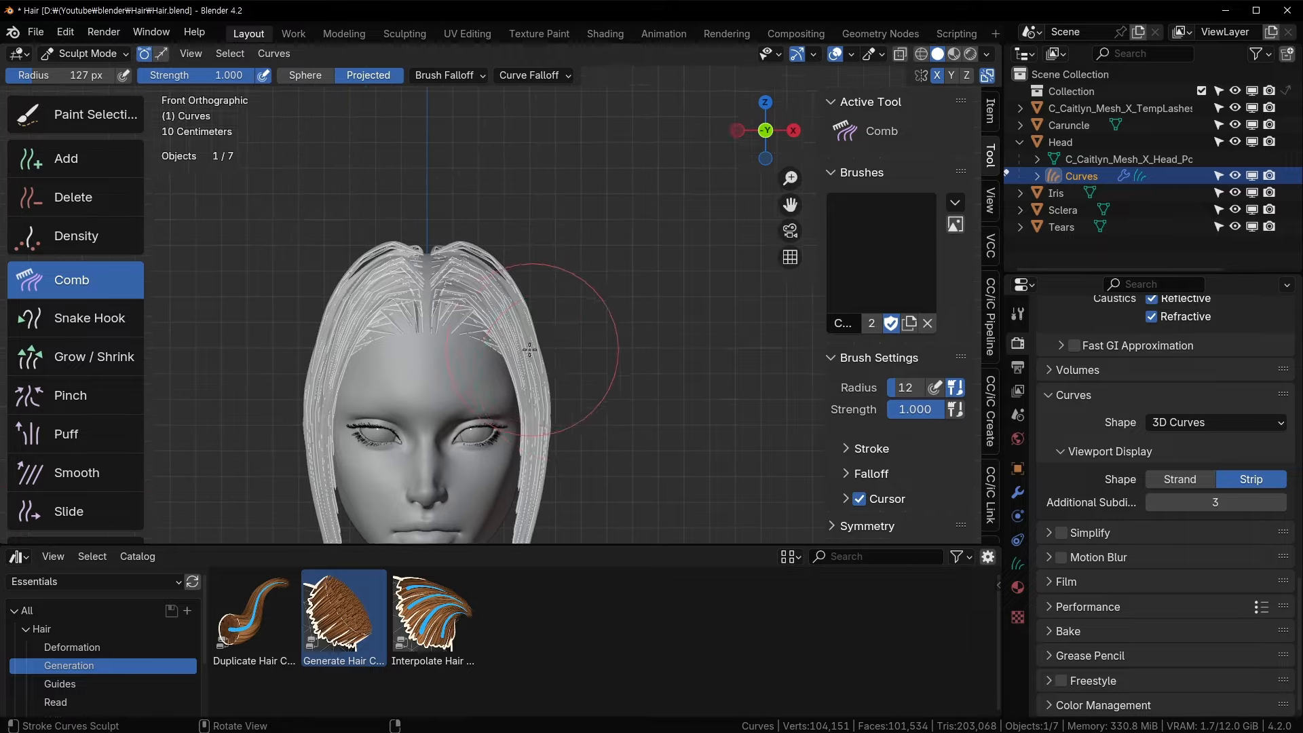
scroll(502, 285, "up", 7)
left_click_drag(382, 235, 467, 313)
key("Tab")
scroll(305, 287, "up", 3)
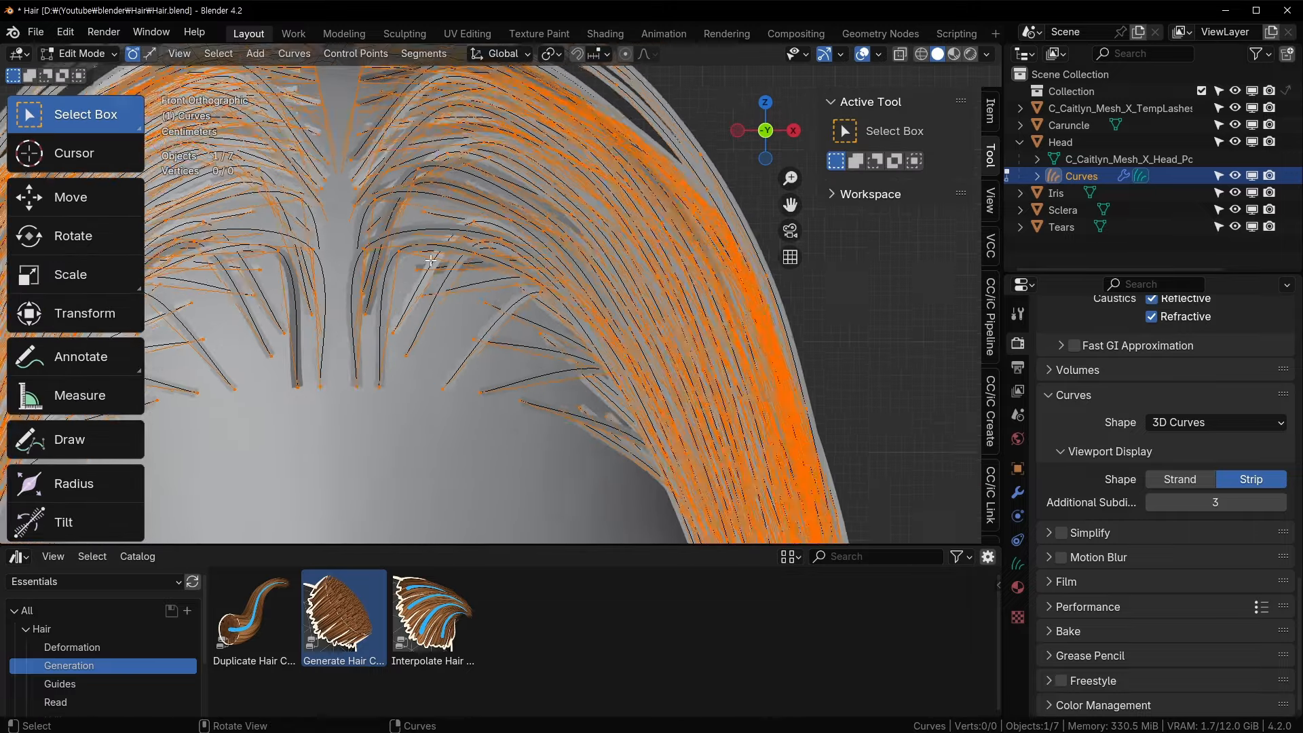
scroll(301, 234, "down", 3)
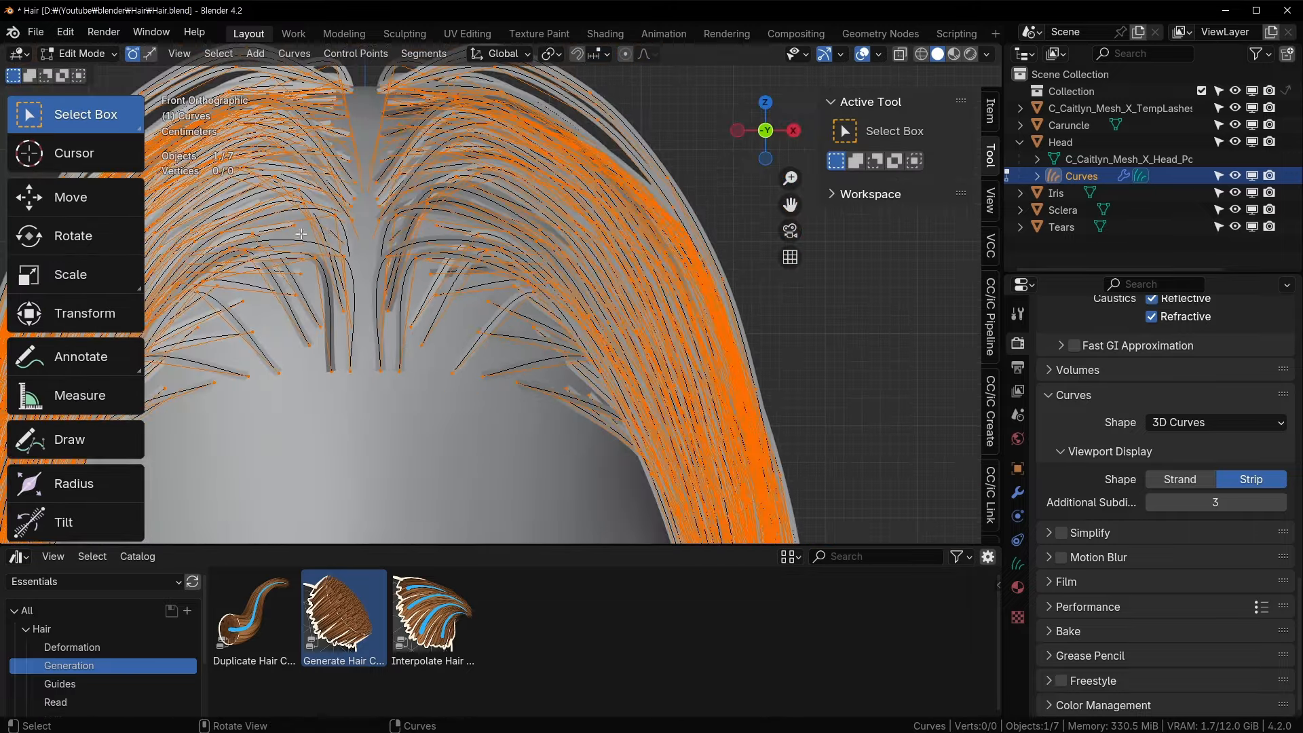
middle_click_drag(442, 248, 460, 253)
scroll(459, 253, "down", 3)
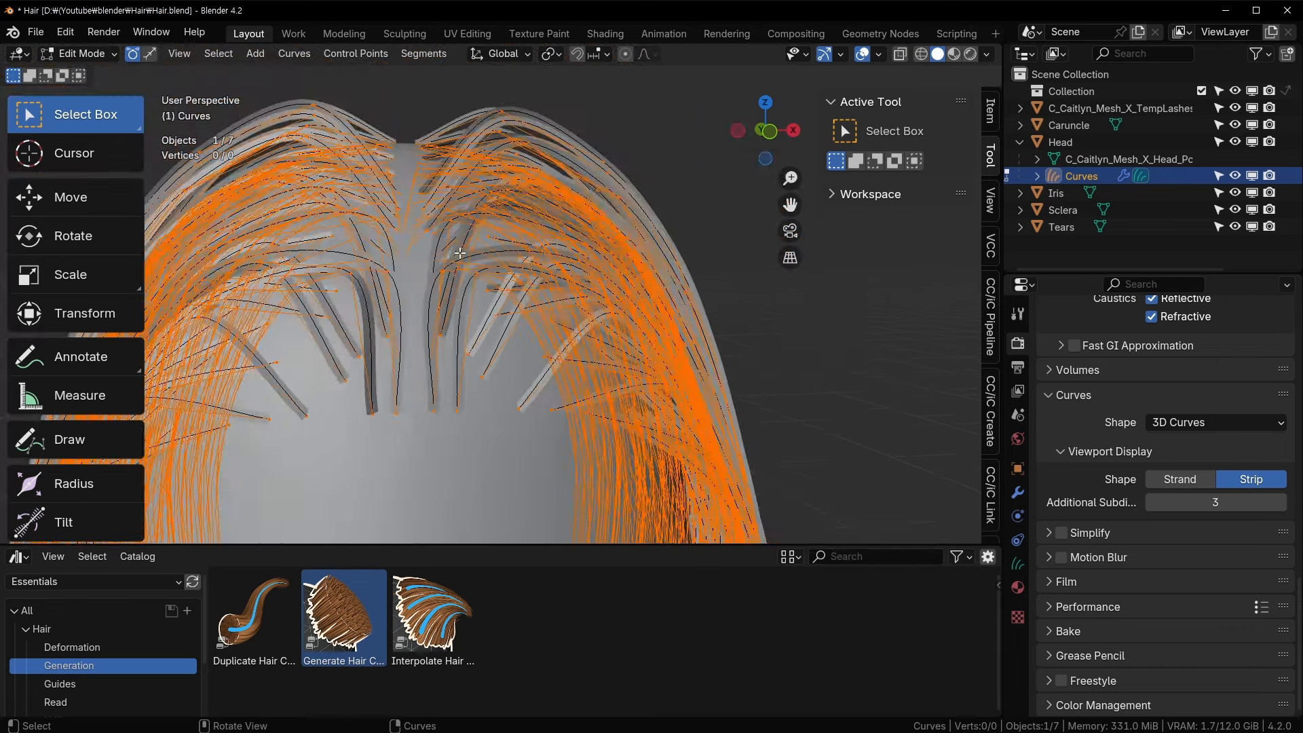
key("alt+z")
key("alt+z")
- Select only the root points of all hair curves using Endpoints with amount start 1 and end 0
left_click(457, 317)
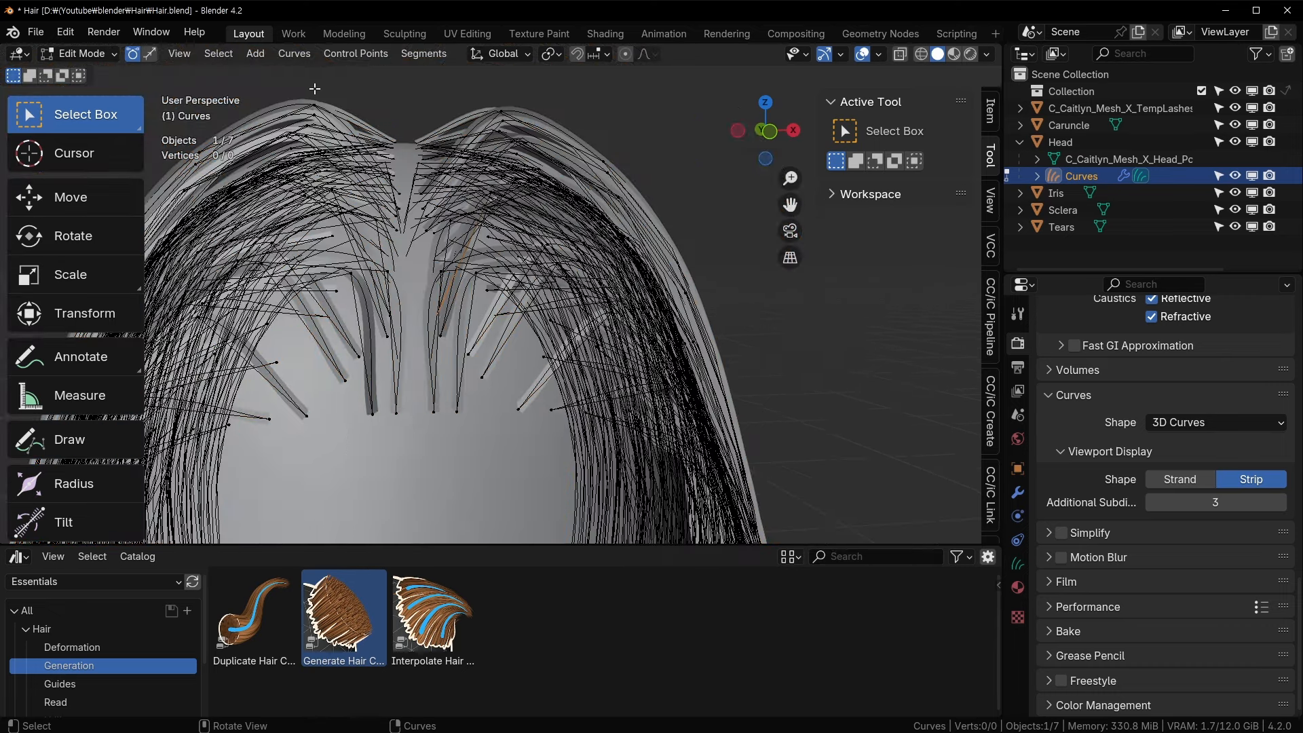
left_click(217, 53)
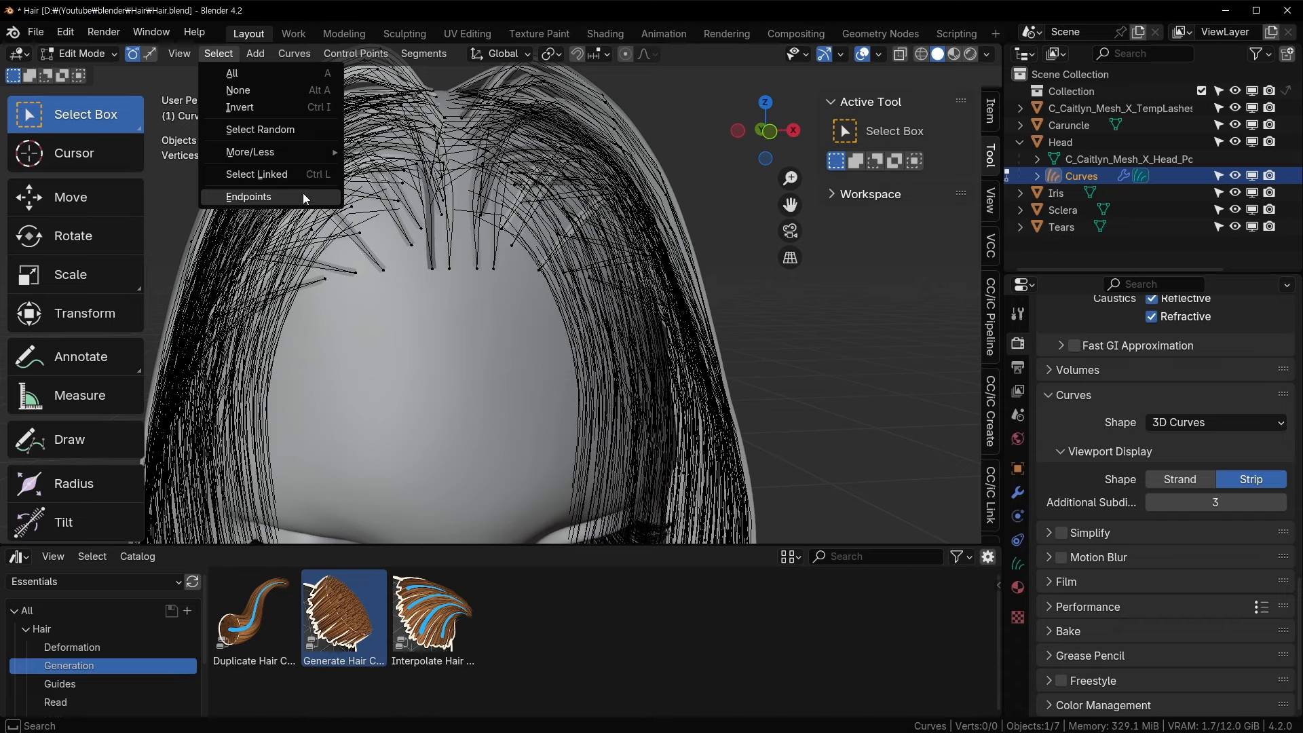
left_click(303, 193)
middle_click_drag(472, 264, 515, 360)
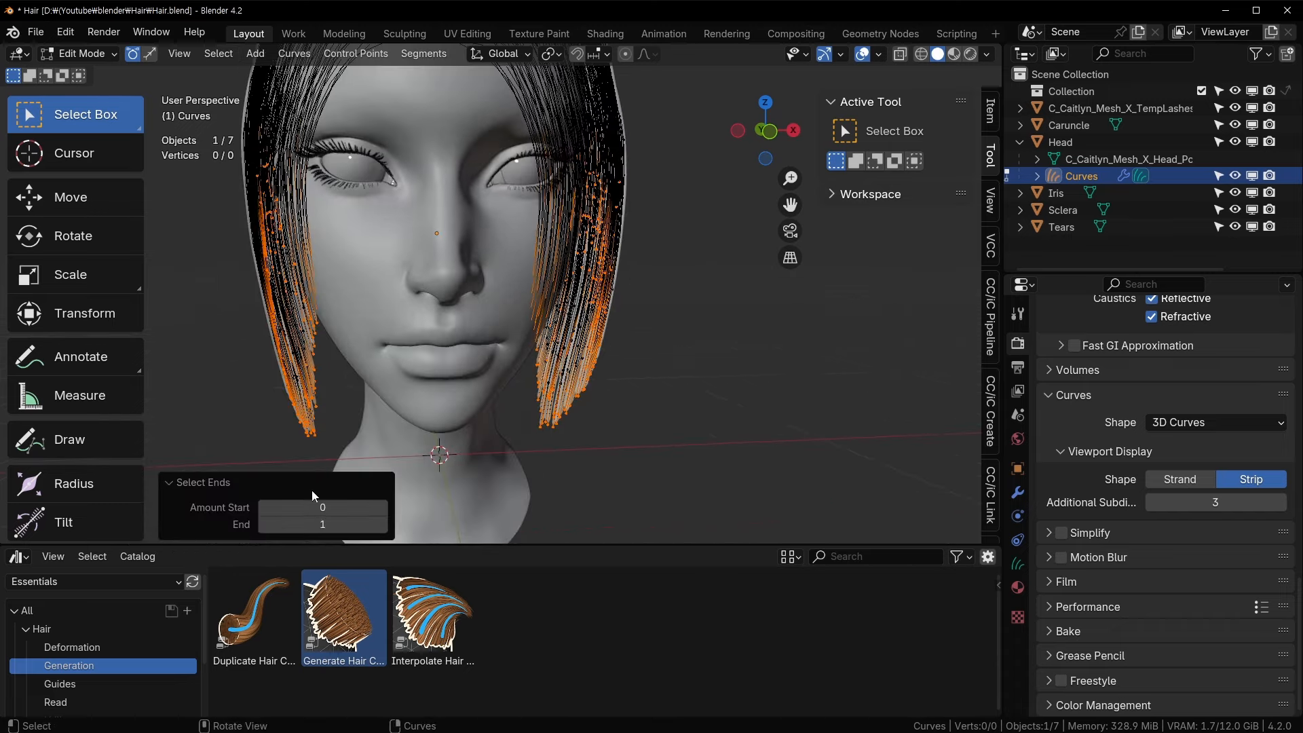
left_click(318, 507)
key("Return")
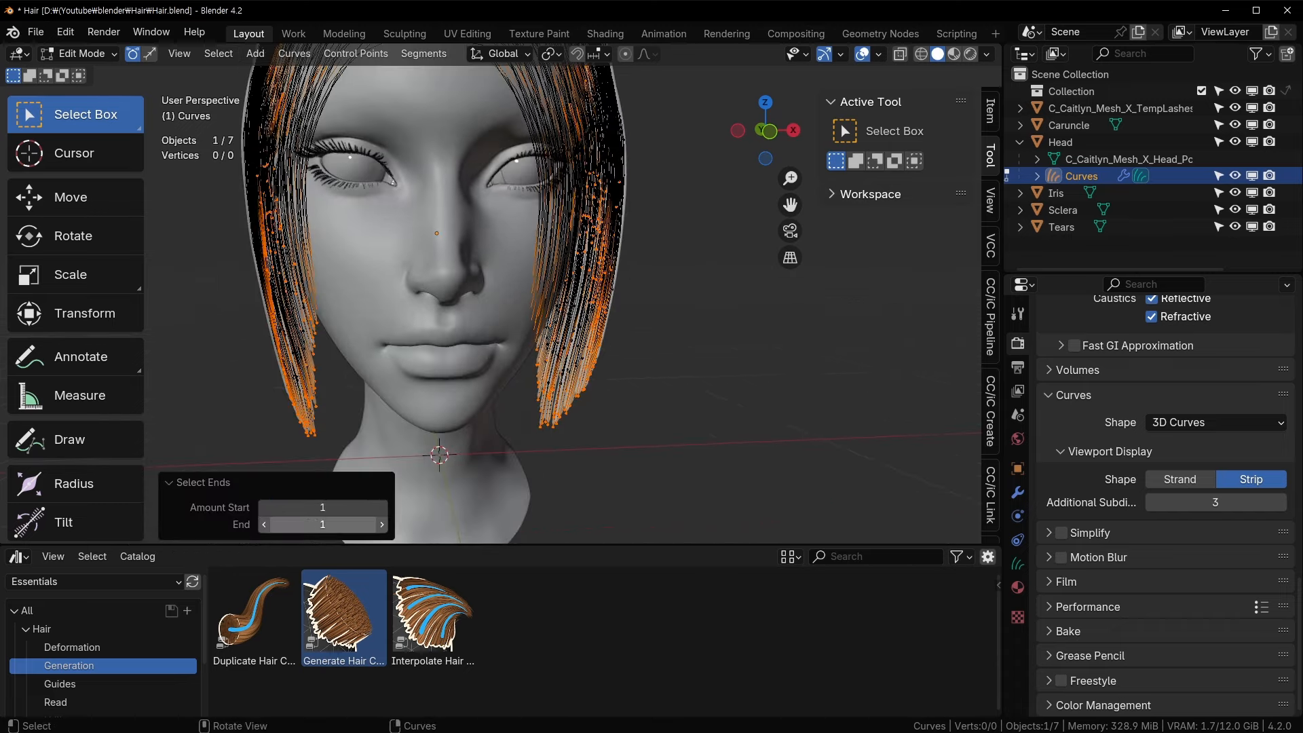
left_click(314, 524)
type("0")
key("Return")
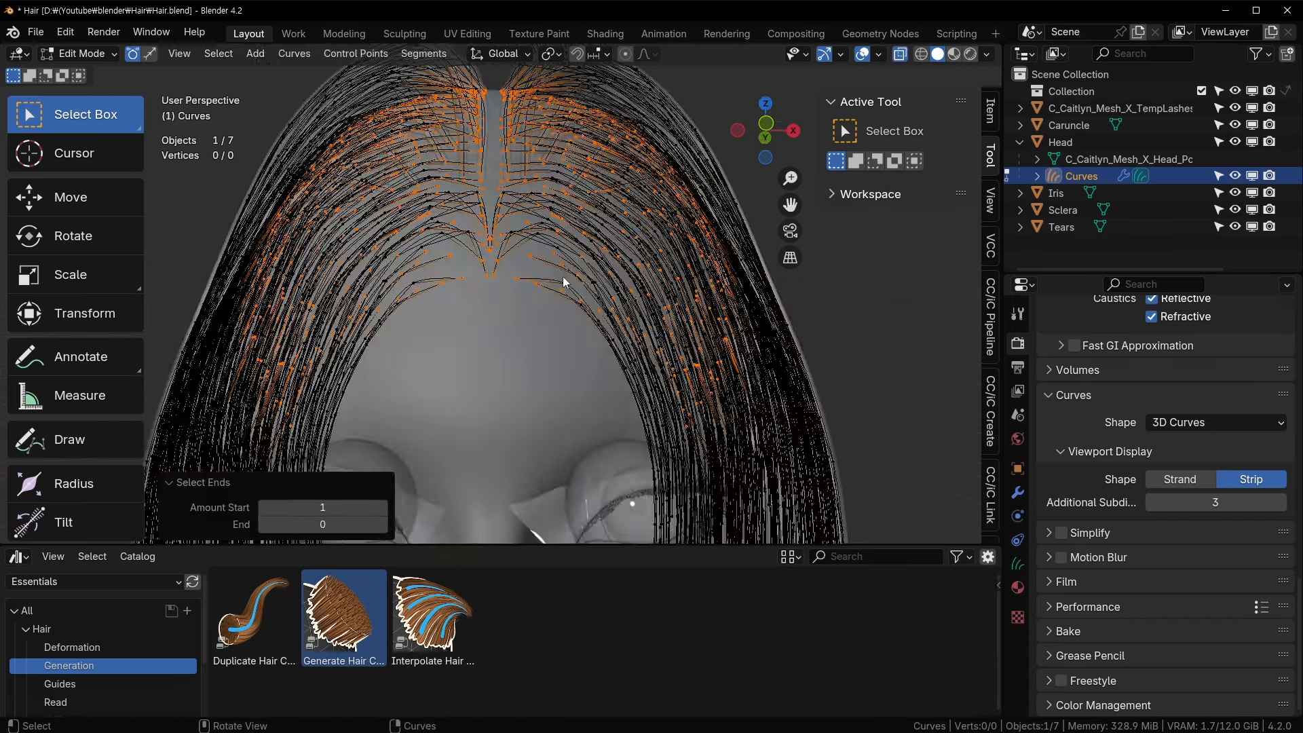
- Undo the last two curve edits and subdivide the selected segments near the hair roots
middle_click_drag(564, 276, 544, 249)
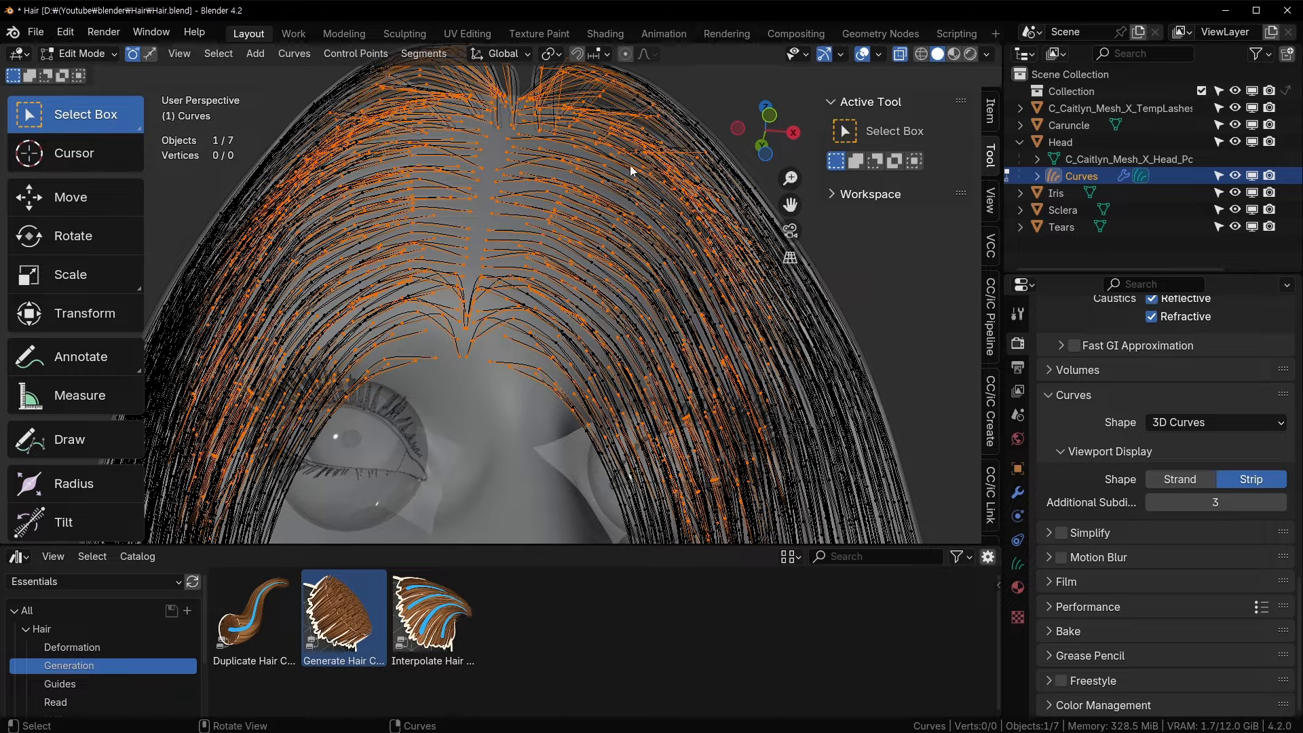
middle_click_drag(630, 165, 610, 293)
key("ctrl+z")
key("ctrl+z")
middle_click_drag(512, 392, 609, 165, "shift")
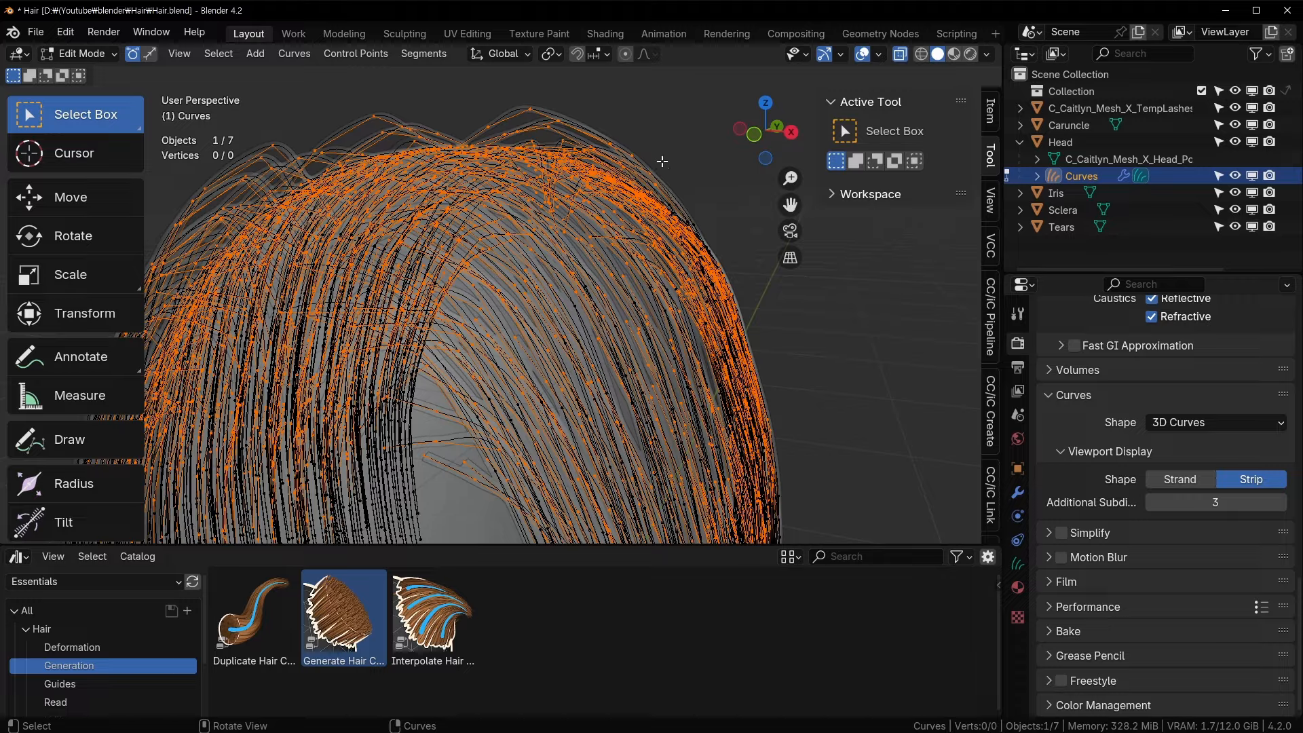
right_click(678, 116)
left_click(678, 116)
middle_click_drag(552, 226, 571, 220)
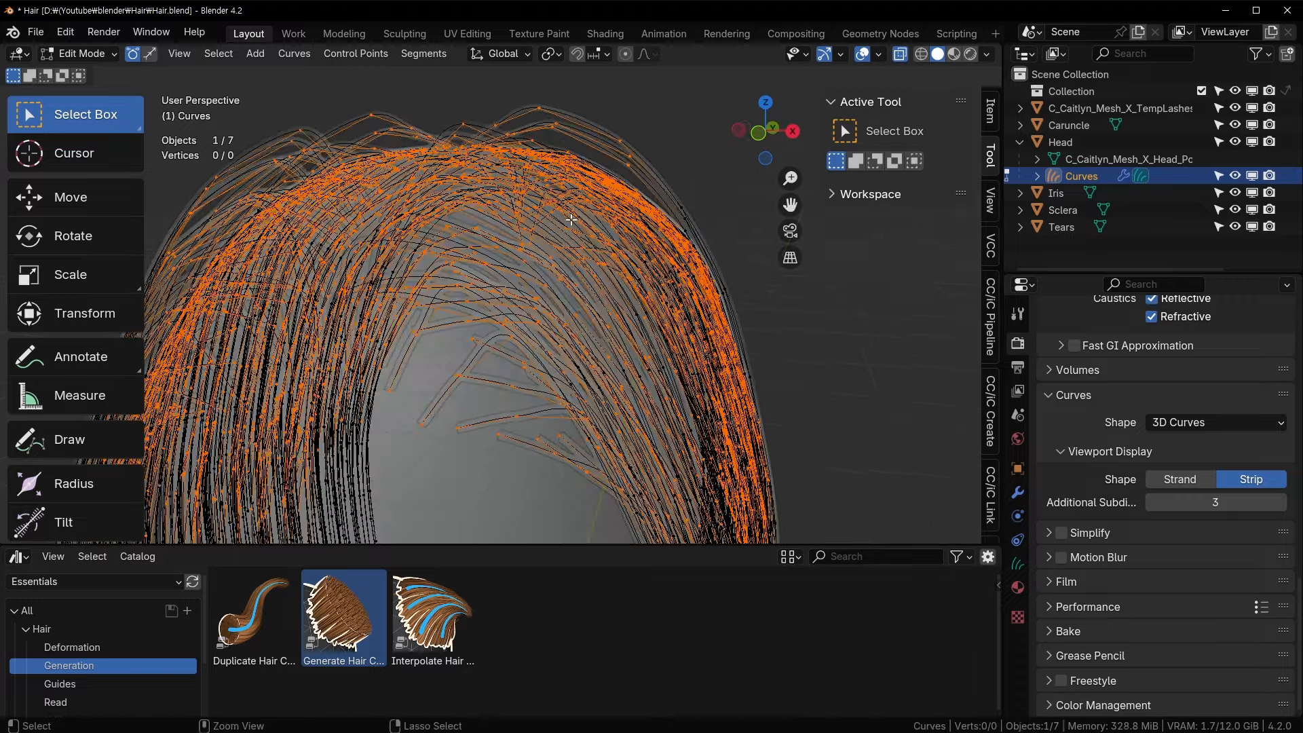
middle_click_drag(723, 395, 611, 274, "shift")
scroll(570, 312, "down", 3)
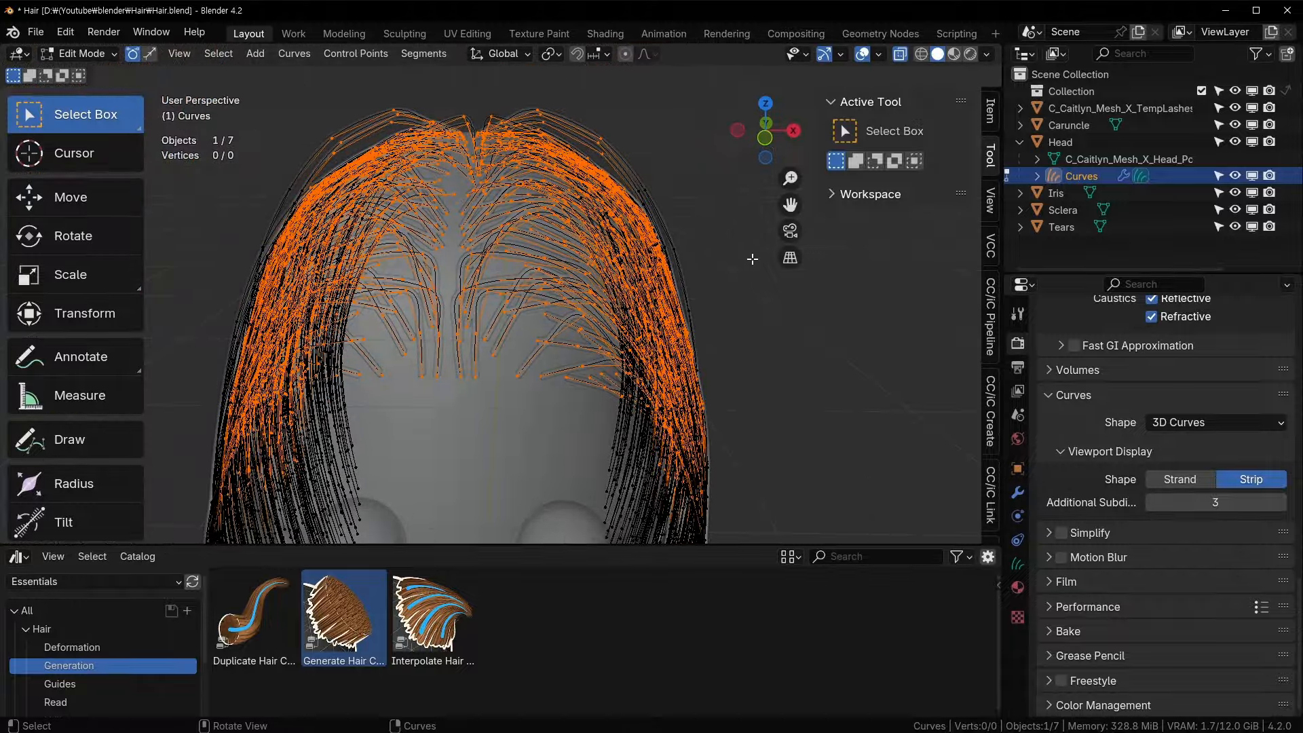
- Select all hair curve points and subdivide them twice with one cut each time
key("a")
right_click(589, 185)
left_click(588, 186)
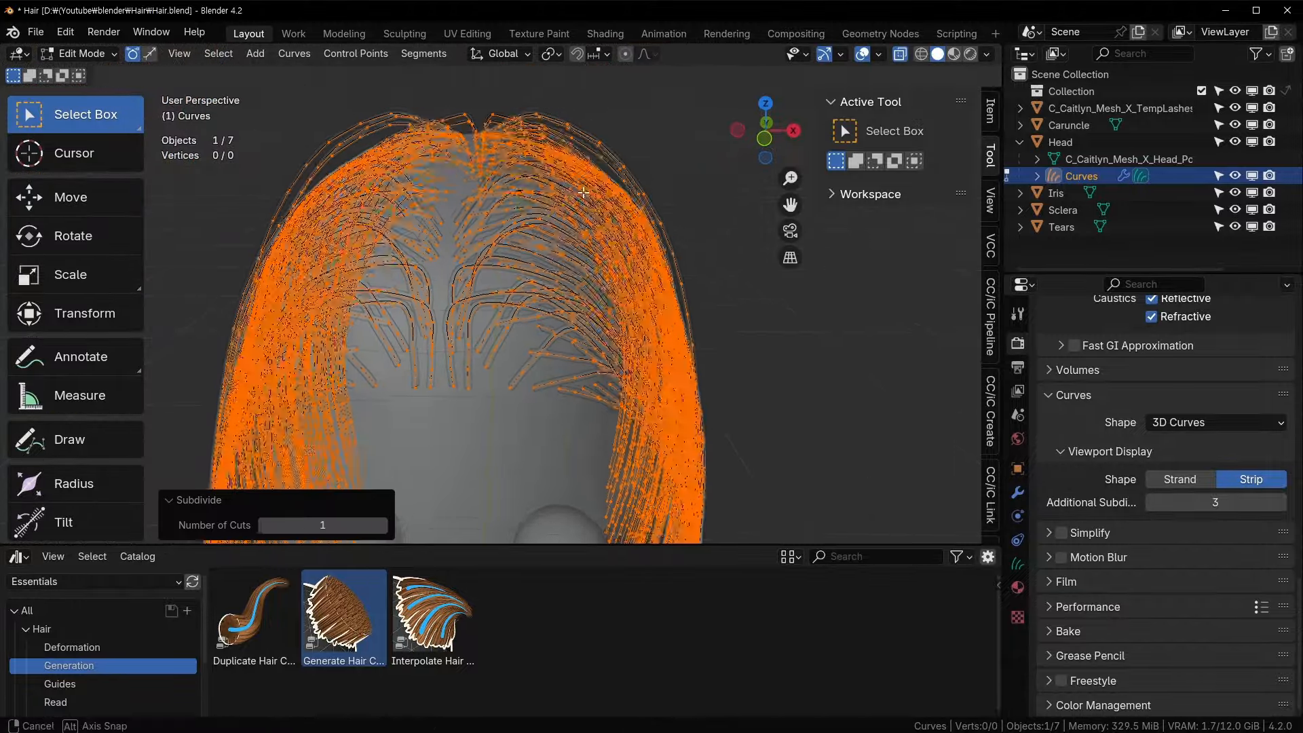
middle_click_drag(584, 193, 469, 163)
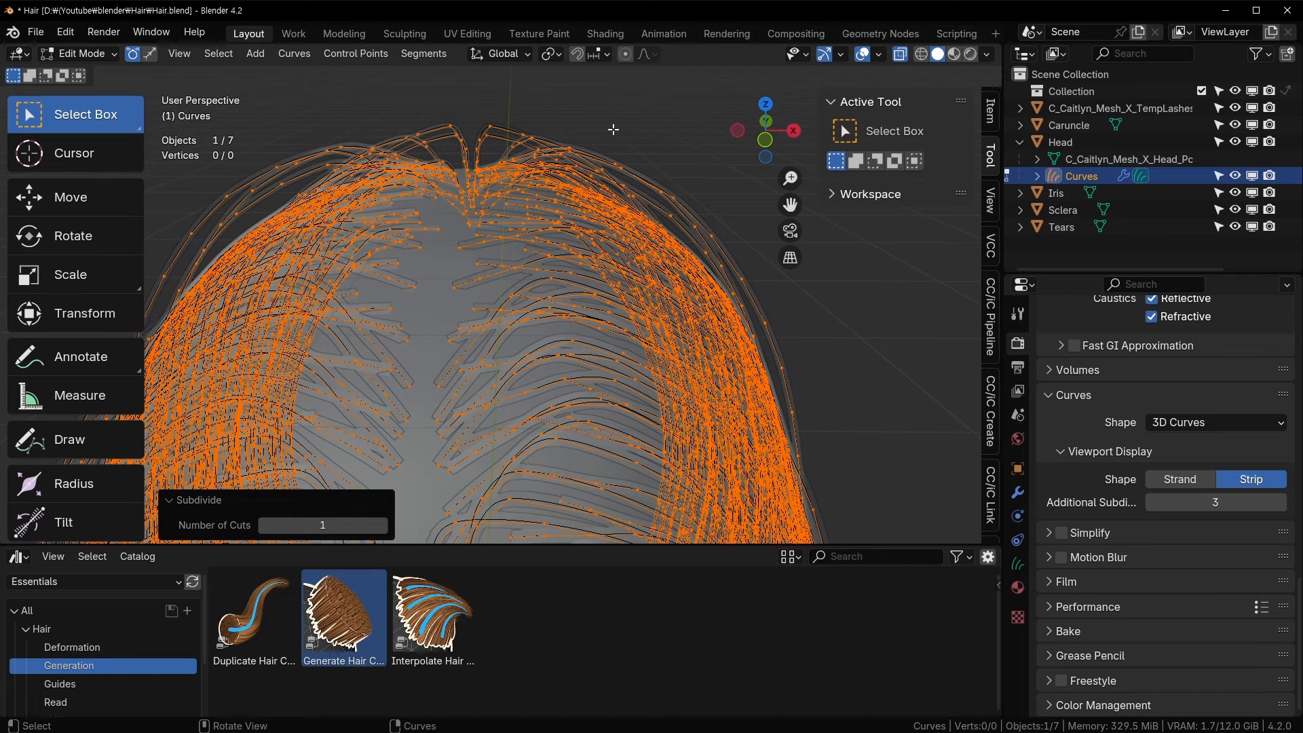
right_click(574, 139)
left_click(574, 139)
middle_click_drag(577, 170, 586, 273)
scroll(592, 268, "down", 3)
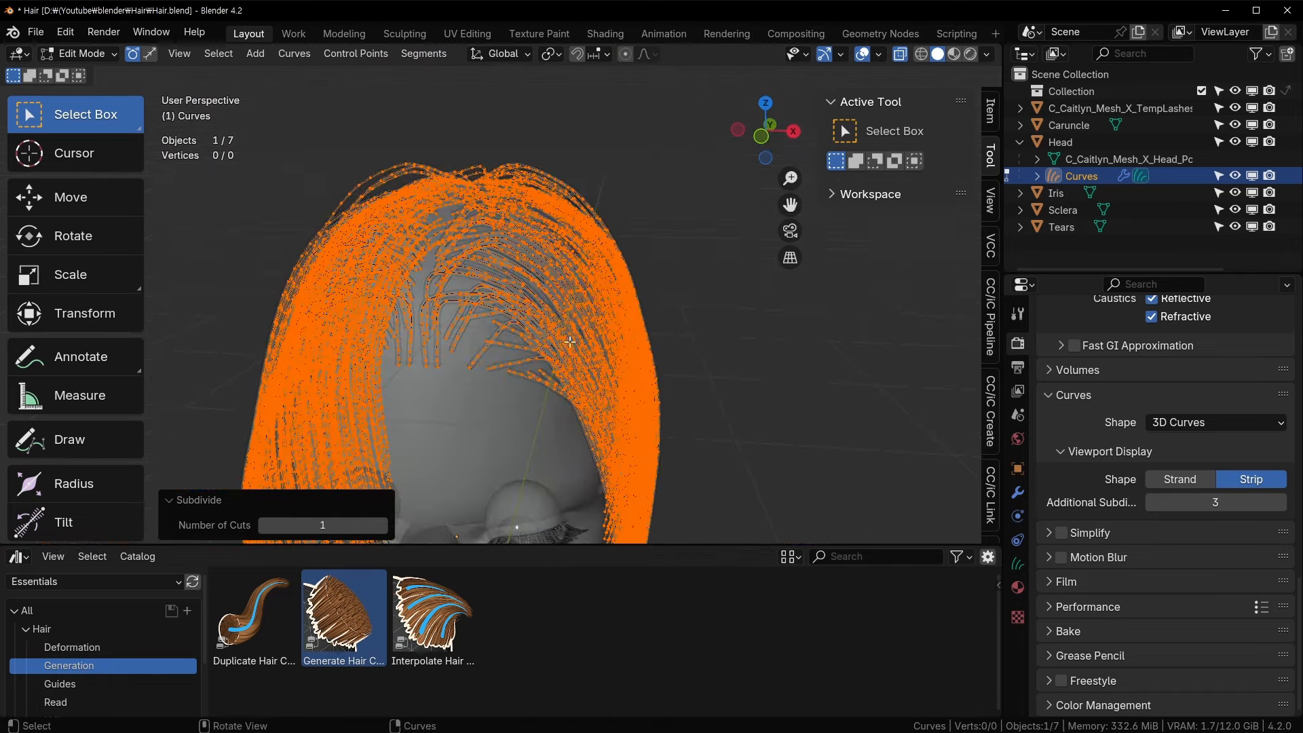
- Switch to Object Mode, deselect the curves and examine the subdivided roots around the parting
key("ctrl+Tab")
left_click(495, 321)
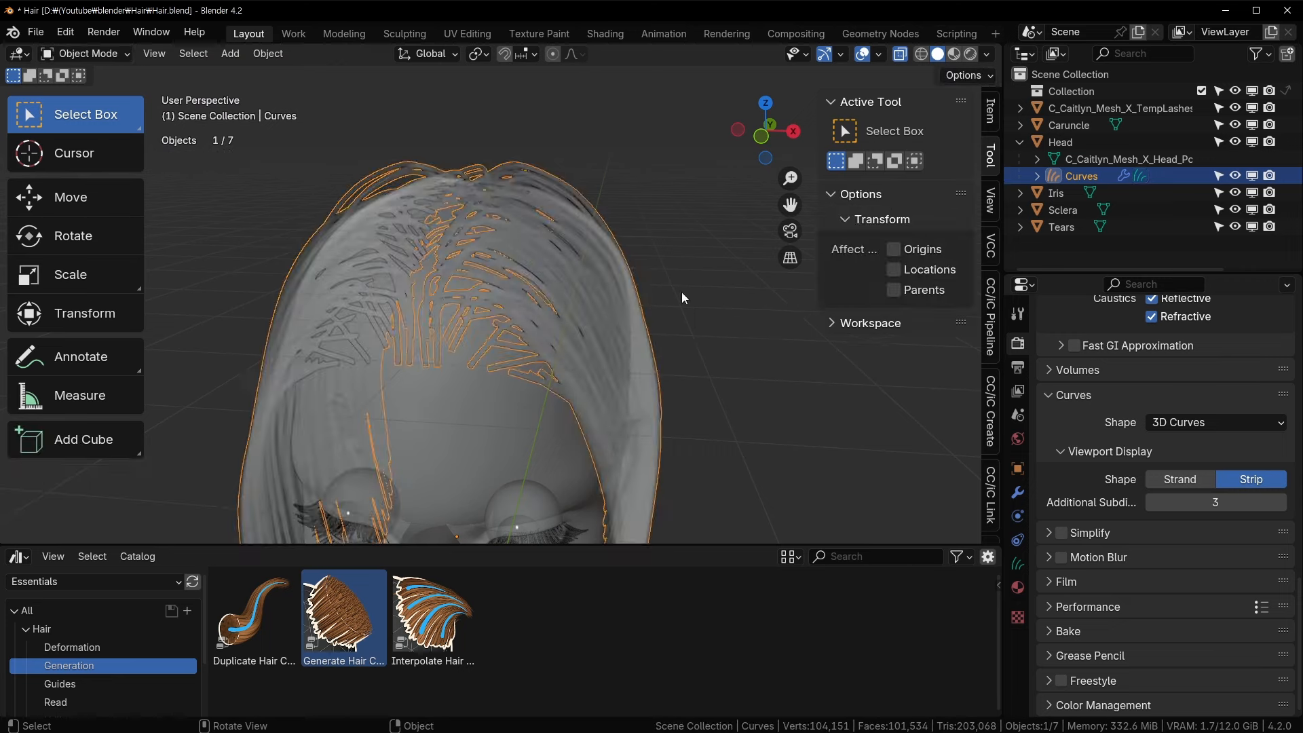
middle_click_drag(624, 311, 633, 272)
left_click(682, 205)
middle_click_drag(557, 221, 597, 307, "shift")
scroll(597, 307, "up", 3)
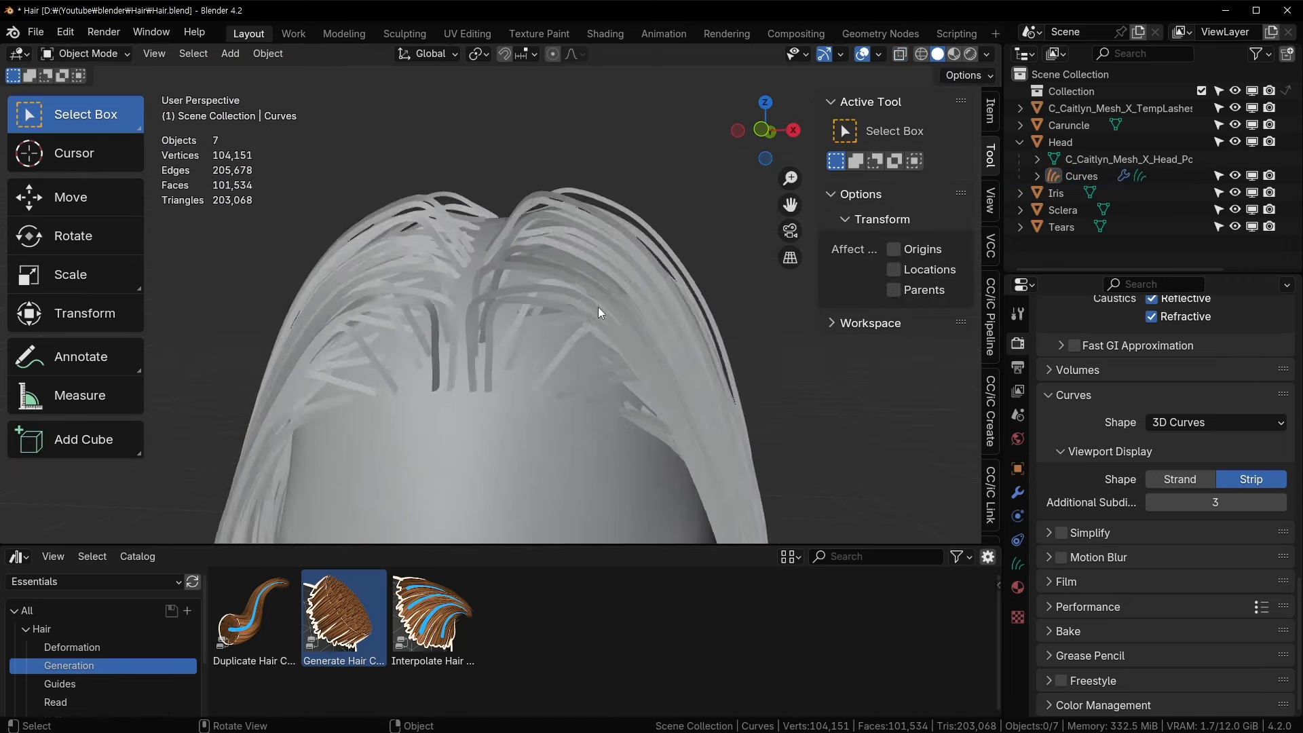
- Put the hair curves back into Sculpt Mode and set the Comb brush to radius 178 px with Projected falloff
mouse_move(674, 278)
middle_mouse_down("shift")
mouse_move(549, 129)
mouse_move(585, 228)
middle_mouse_up("shift")
left_click(548, 128)
key("ctrl+Tab")
left_click(600, 333)
middle_click_drag(496, 334, 507, 315)
key("f")
left_click(501, 224)
middle_click_drag(501, 224, 478, 225)
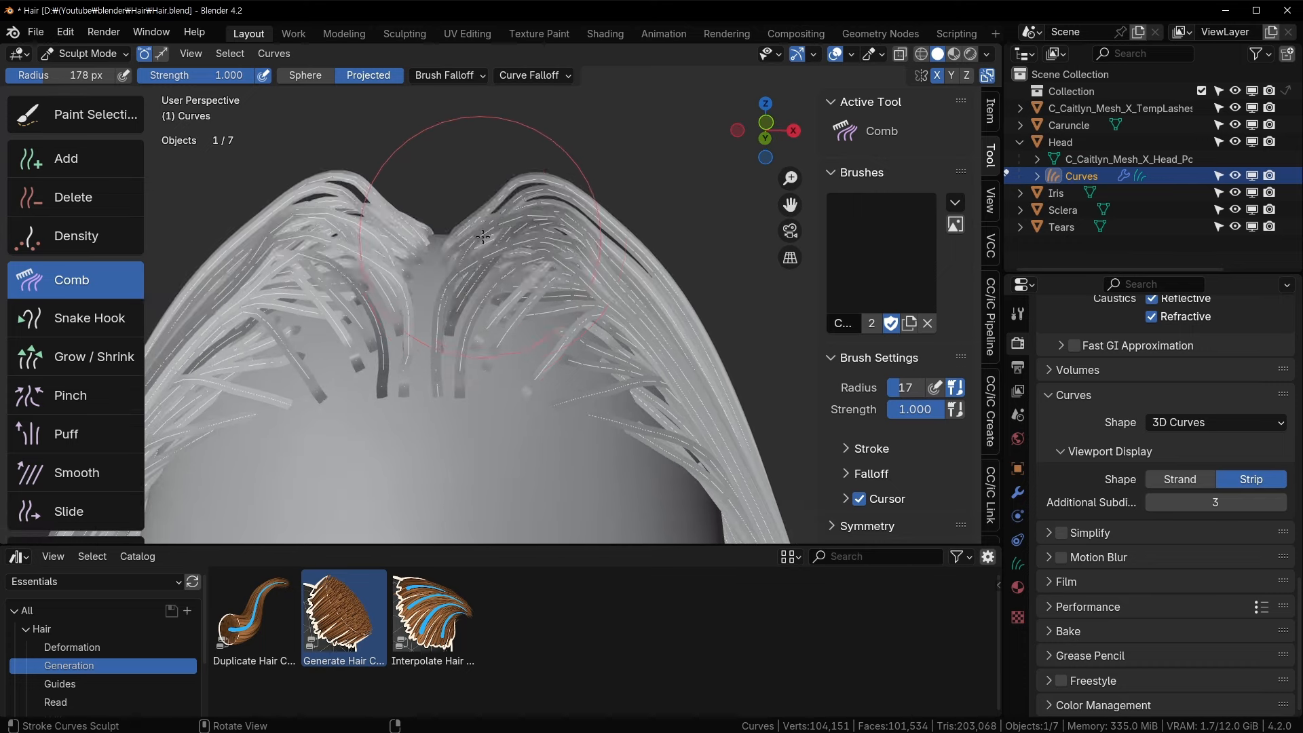
mouse_move(478, 224)
left_mouse_down()
mouse_move(503, 206)
mouse_move(480, 221)
left_mouse_up()
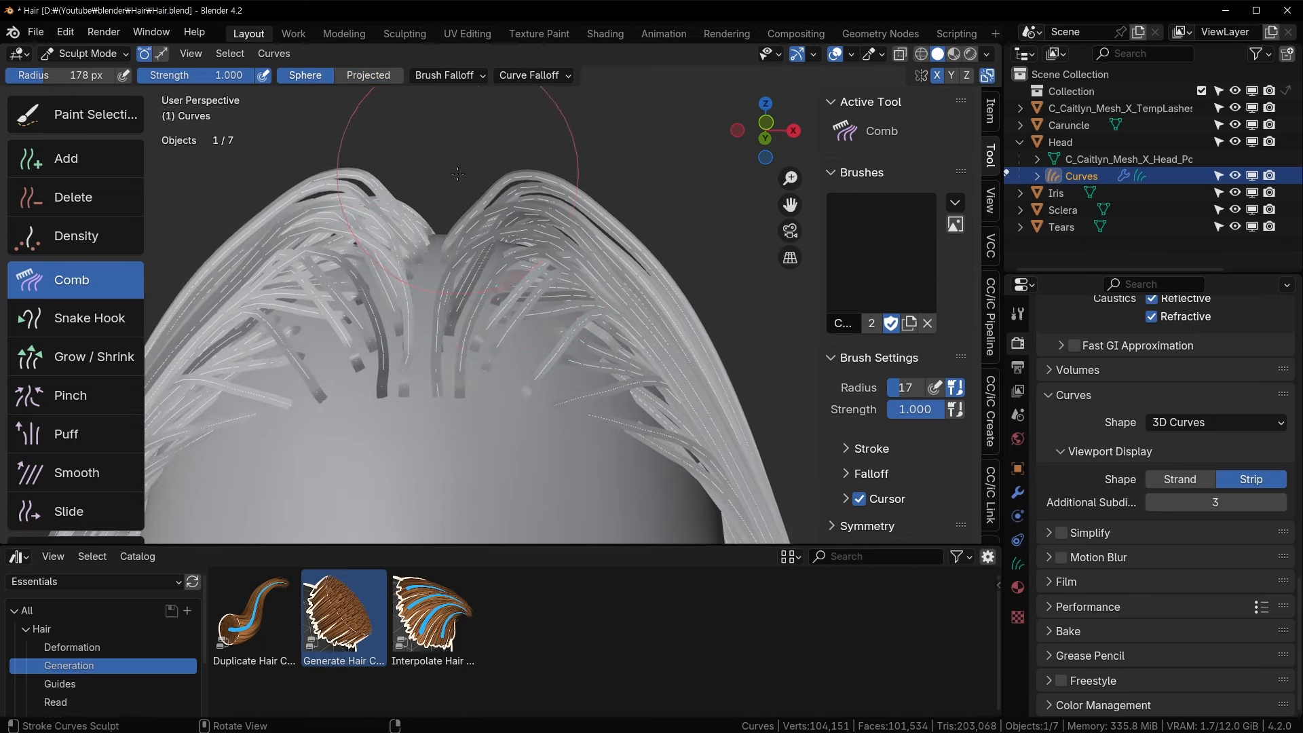
left_click(373, 75)
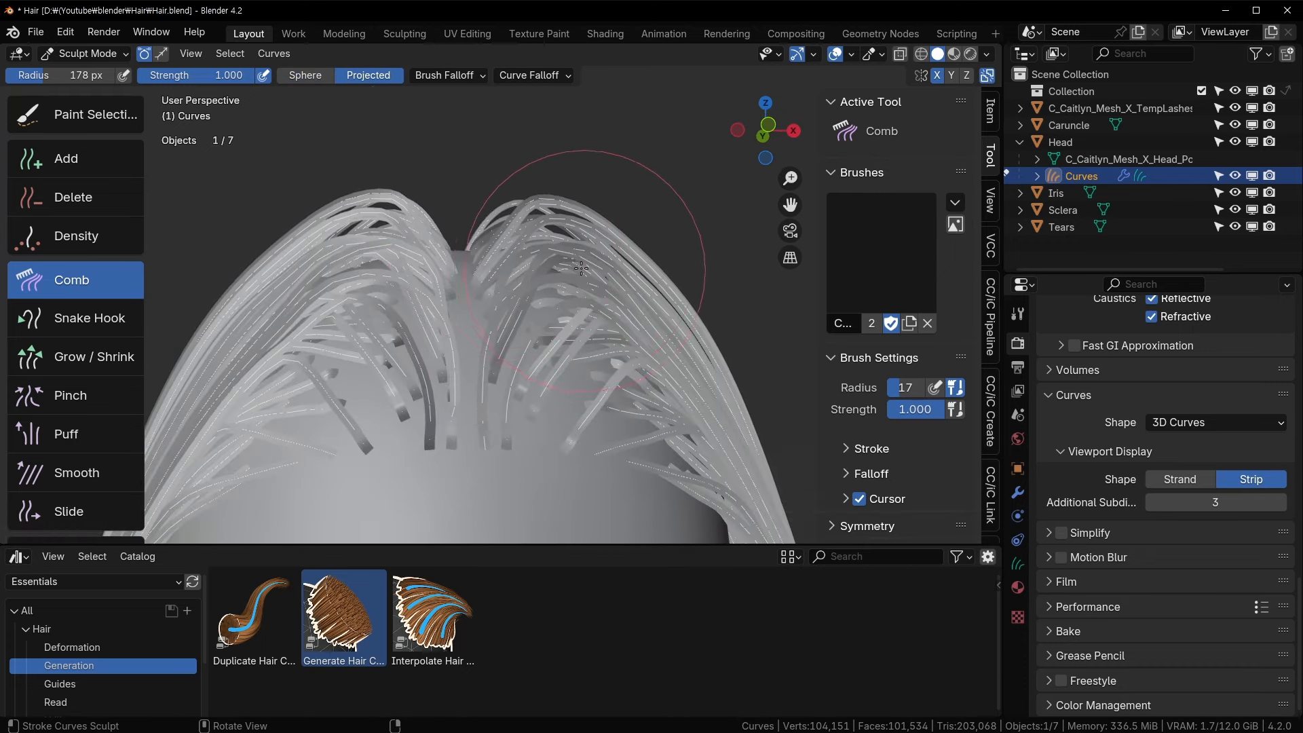
- Enlarge the Comb brush radius to 241 px and comb the top strands outward from the parting in front view
key("KP_1")
middle_click_drag(546, 236, 506, 114, "shift")
key("f")
left_click(609, 136)
middle_click_drag(610, 135, 601, 190, "shift")
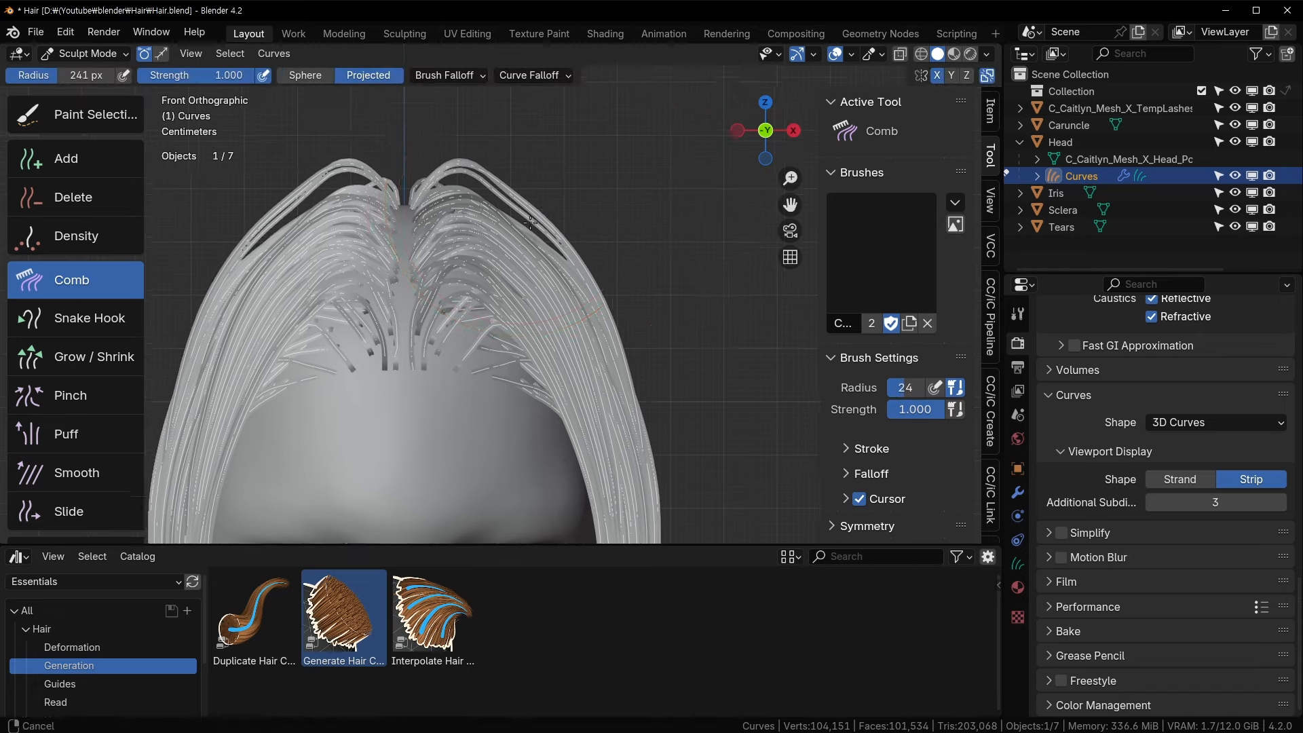
mouse_move(526, 162)
left_mouse_down()
mouse_move(587, 174)
mouse_move(598, 185)
mouse_move(568, 197)
mouse_move(634, 238)
left_mouse_up()
left_click_drag(545, 208, 648, 325)
- Comb the hair smoothly from the crown down past the temples with long mirrored strokes
mouse_move(519, 319)
left_mouse_down()
mouse_move(661, 413)
mouse_move(682, 452)
left_mouse_up()
left_click_drag(553, 353, 665, 496)
mouse_move(502, 245)
left_mouse_down()
mouse_move(638, 370)
mouse_move(642, 295)
mouse_move(715, 400)
mouse_move(711, 468)
left_mouse_up()
left_click_drag(516, 193, 637, 350)
mouse_move(582, 364)
middle_mouse_down("shift")
mouse_move(564, 174)
mouse_move(558, 285)
middle_mouse_up("shift")
left_click_drag(528, 156, 603, 550)
mouse_move(581, 256)
left_mouse_down()
mouse_move(733, 418)
mouse_move(679, 499)
left_mouse_up()
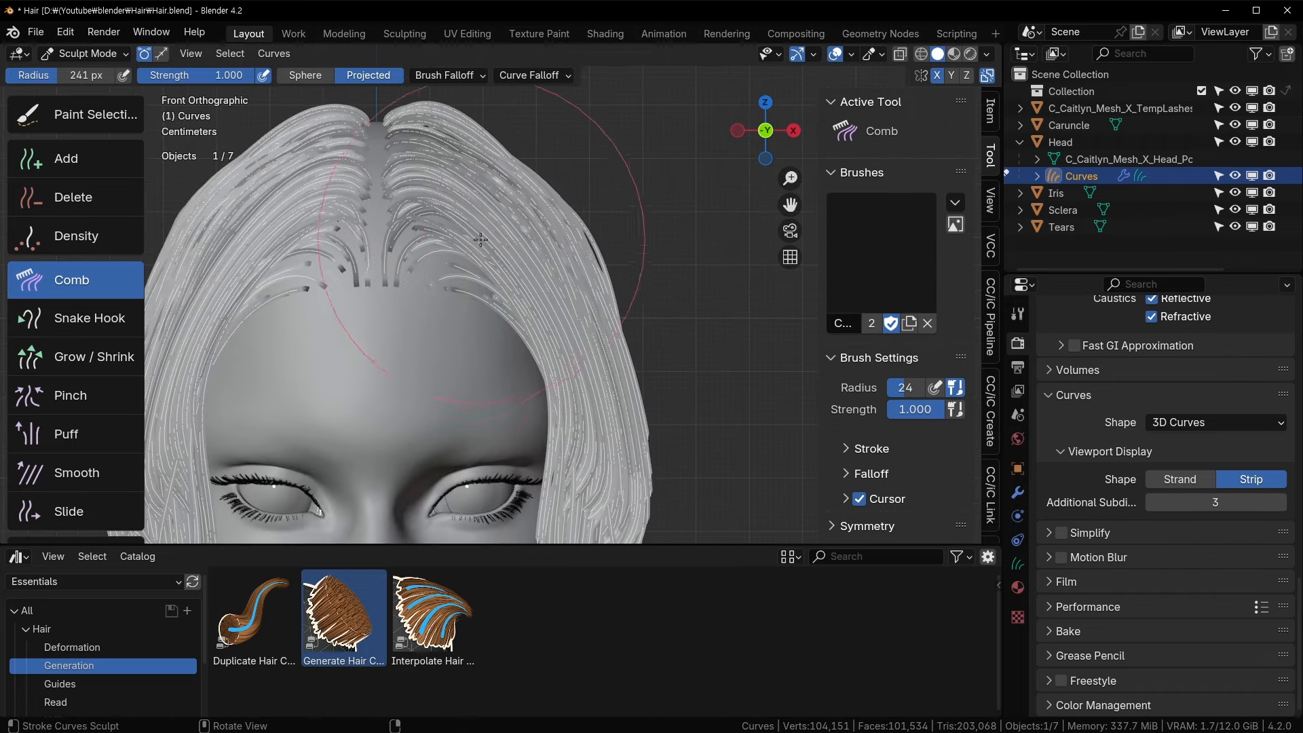
- Reduce the Comb brush radius to 155 px and check the hair curve selection in Edit Mode
key("f")
left_click(420, 266)
key("Tab")
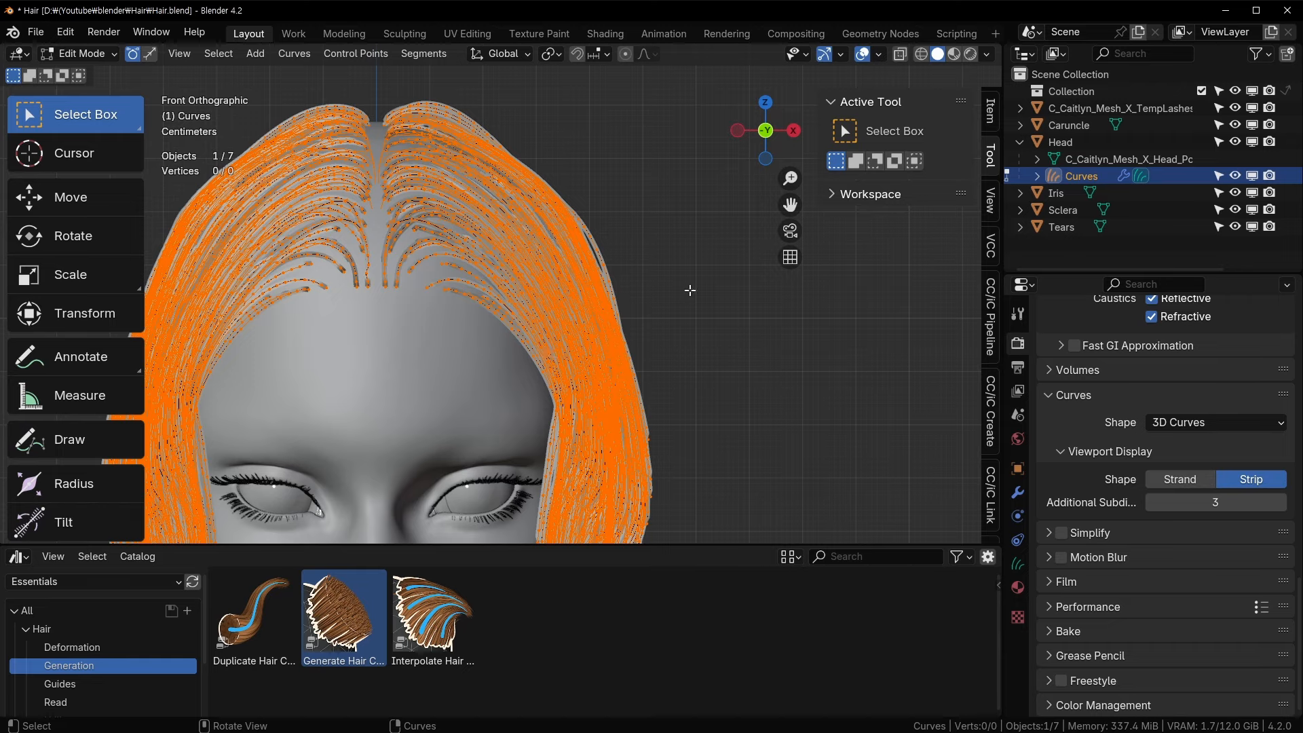
left_click(730, 275)
key("Tab")
key("Tab")
key("Tab")
- Comb the side strands straight down along both sides of the face, using X-ray display
scroll(575, 326, "down", 2)
middle_click_drag(574, 343, 577, 205, "shift")
left_click_drag(577, 207, 580, 277)
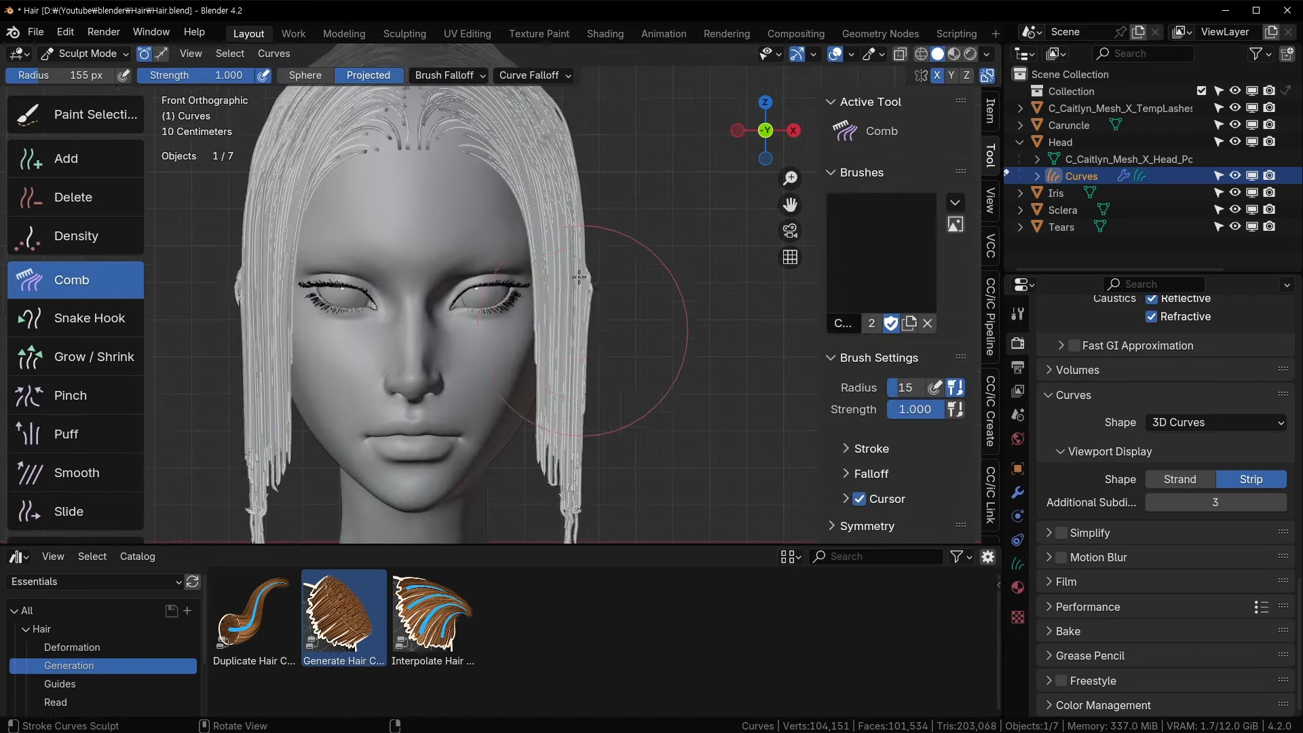
key("alt+z")
left_click_drag(584, 145, 593, 437)
left_click_drag(589, 204, 602, 489)
middle_click_drag(591, 314, 547, 408, "shift")
key("alt+z")
- Reduce the Comb brush radius to 83 px over the top of the head
middle_click_drag(468, 238, 380, 340)
key("f")
left_click(434, 271)
scroll(446, 263, "down", 1)
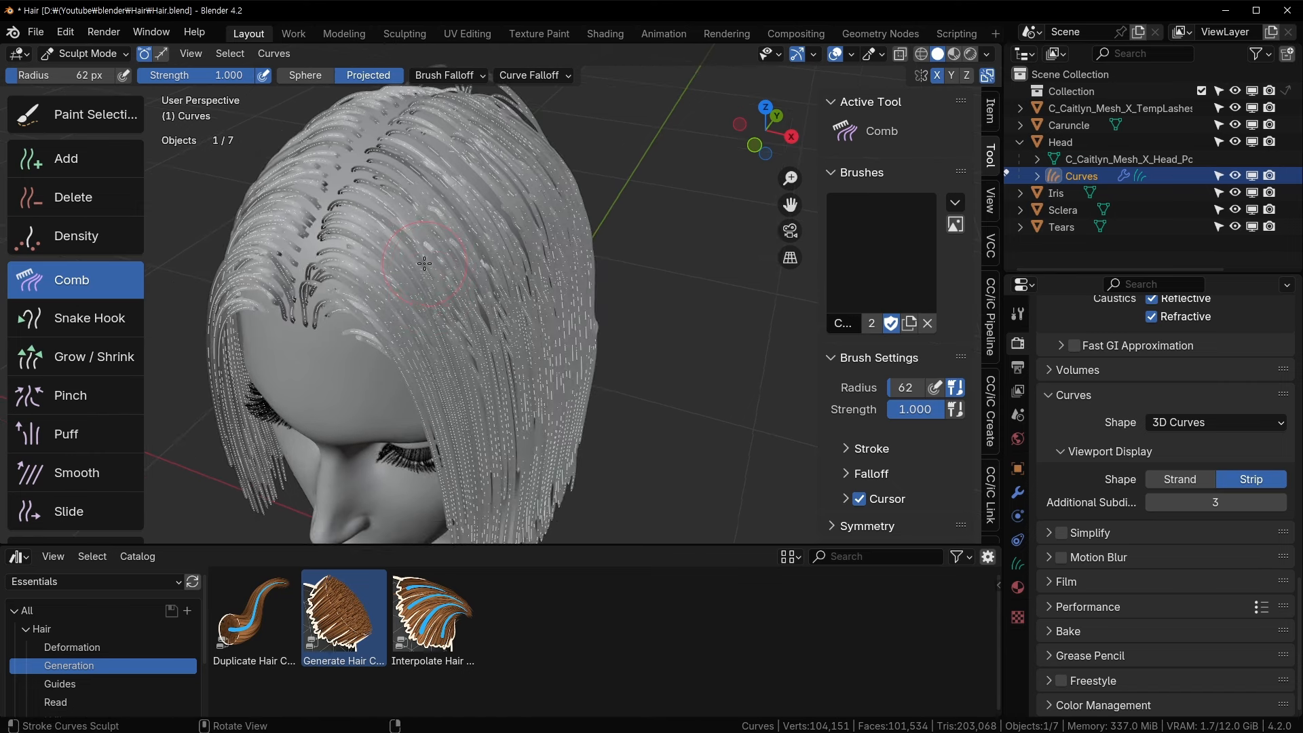
key("f")
left_click(439, 261)
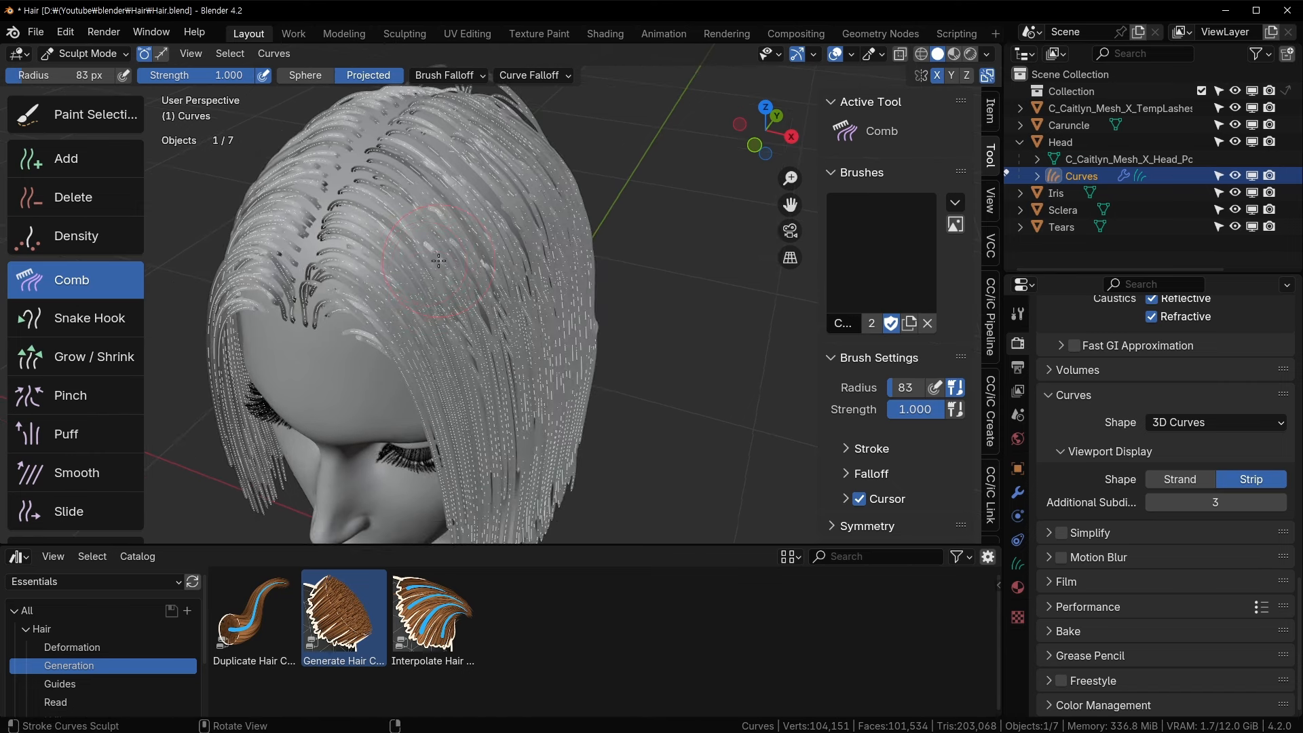
left_click(328, 79)
middle_click_drag(399, 263, 422, 139)
middle_click_drag(381, 102, 355, 91, "shift")
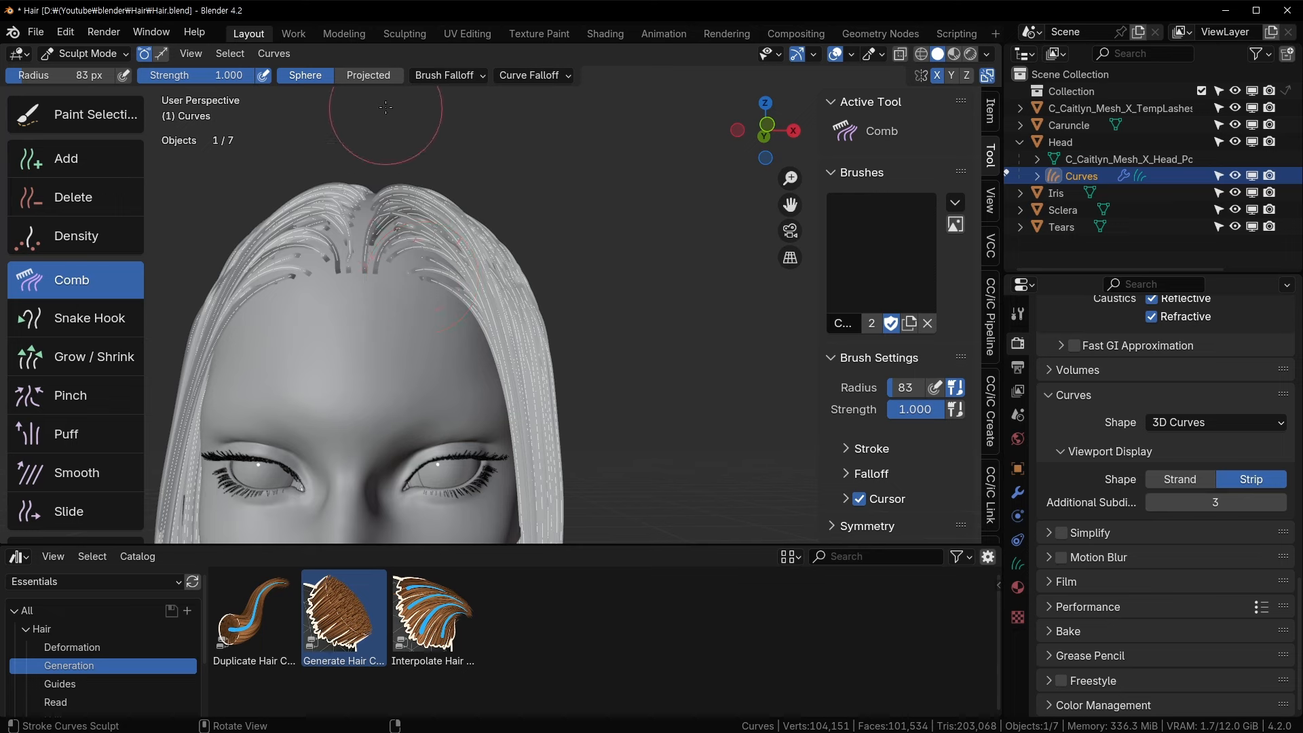
left_click(375, 77)
- Enlarge the Comb brush radius to 132 px and comb the front strands outward from the parting
middle_click_drag(387, 204, 399, 252)
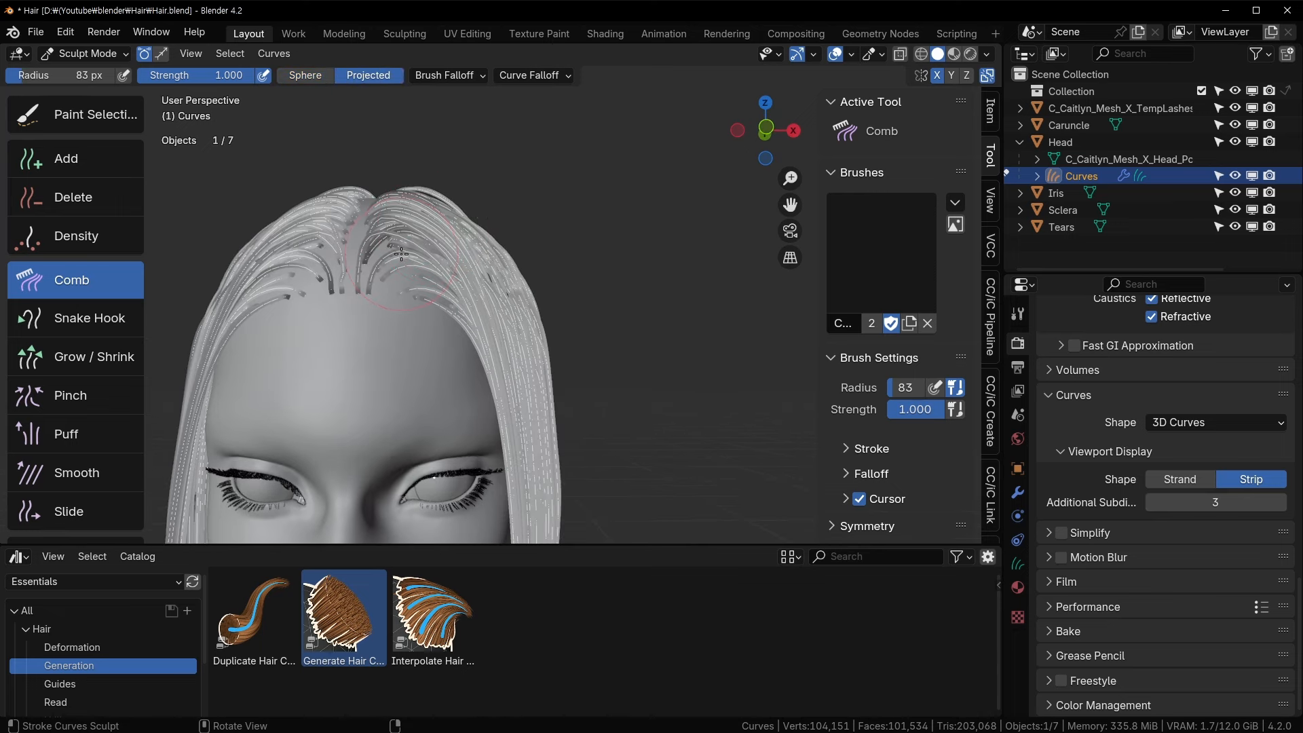
key("f")
left_click(449, 256)
middle_click_drag(430, 265, 415, 227)
scroll(415, 227, "up", 4)
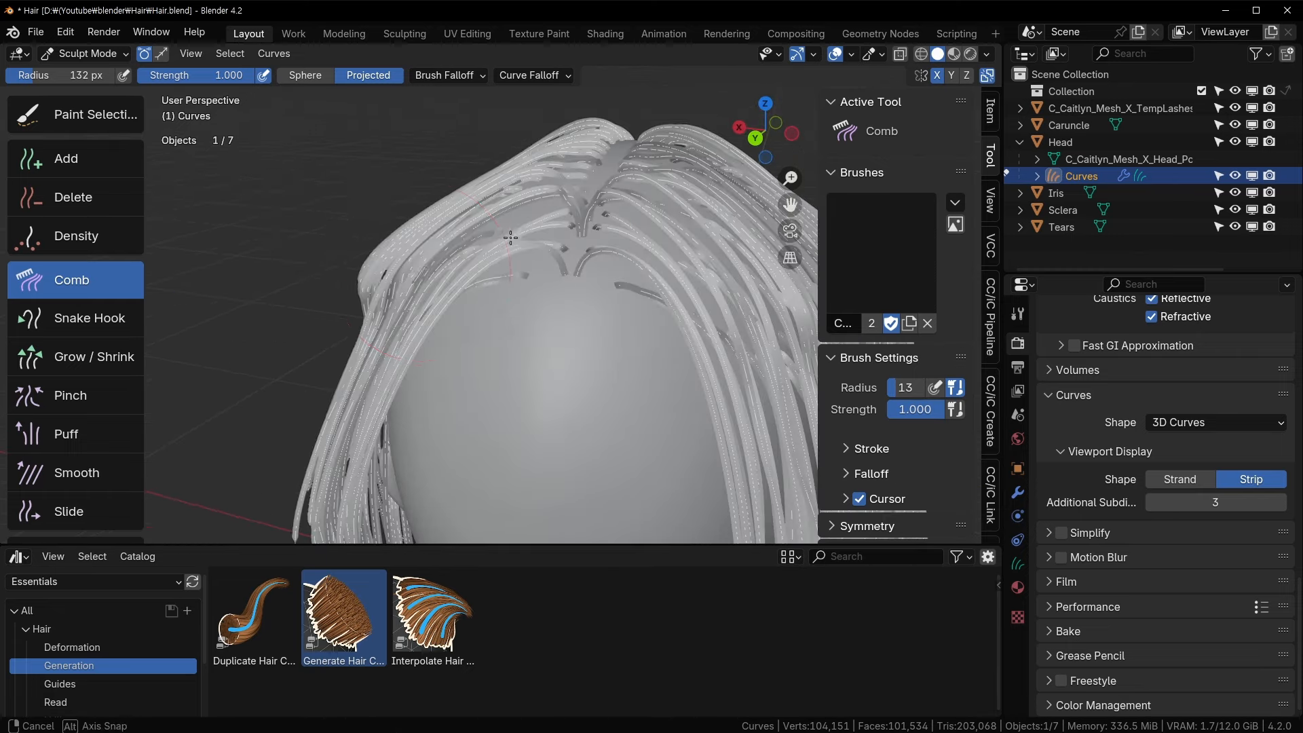
key("Tab")
key("Tab")
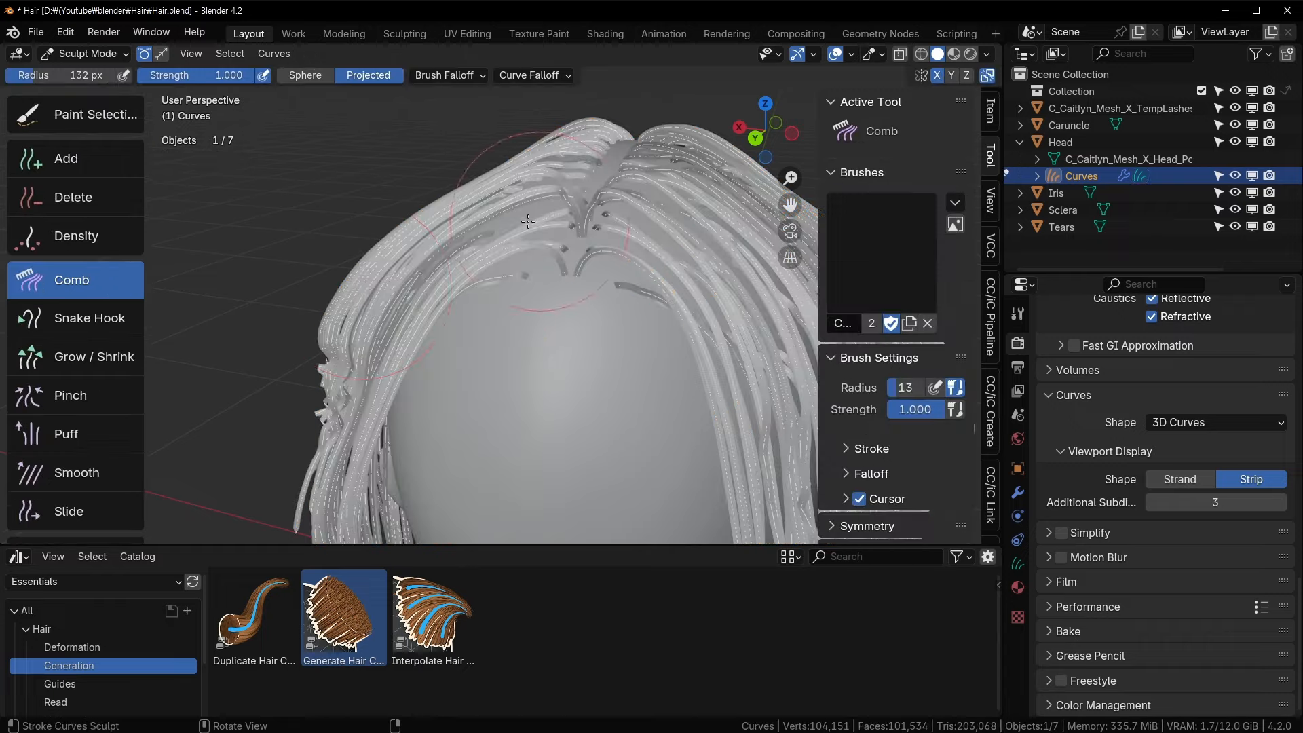
- Comb the hair at the back of the head straight down in right side view, with the brush radius enlarged to 178 px
mouse_move(373, 291)
middle_mouse_down()
mouse_move(365, 525)
mouse_move(594, 248)
middle_mouse_up()
key("KP_3")
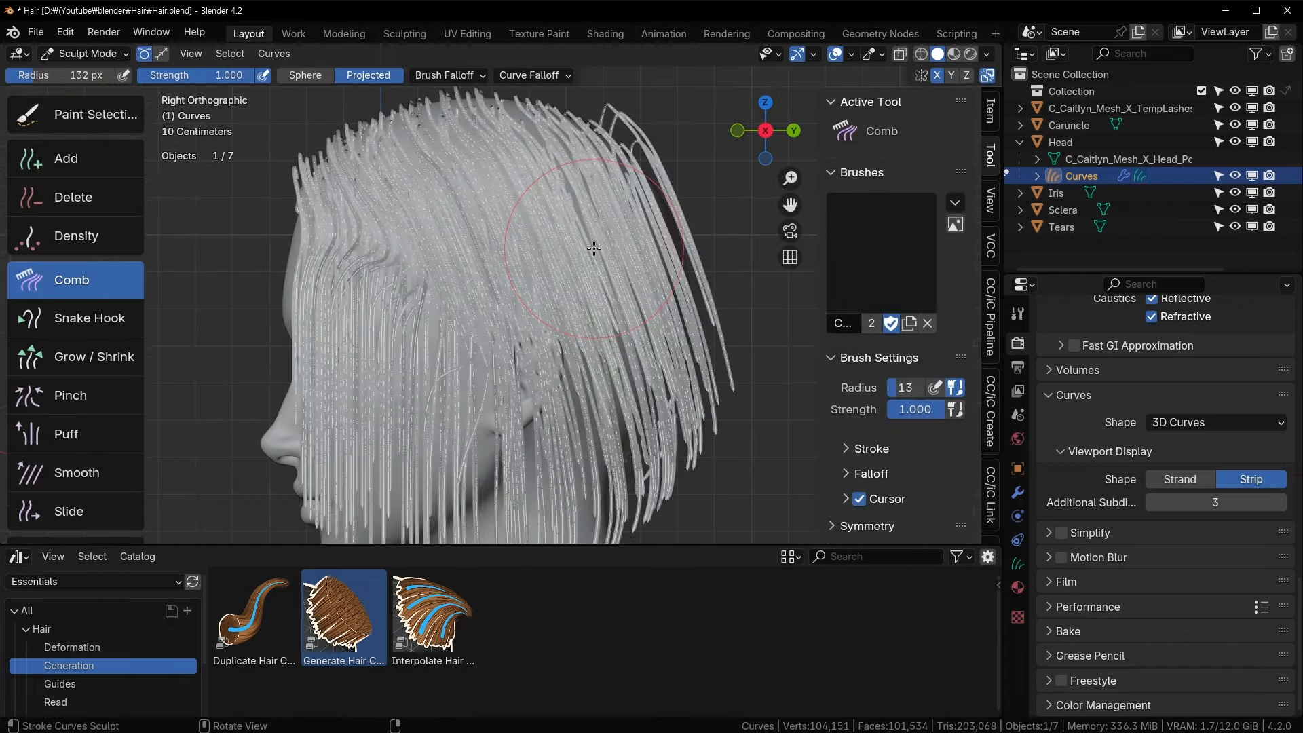
scroll(660, 136, "down", 5)
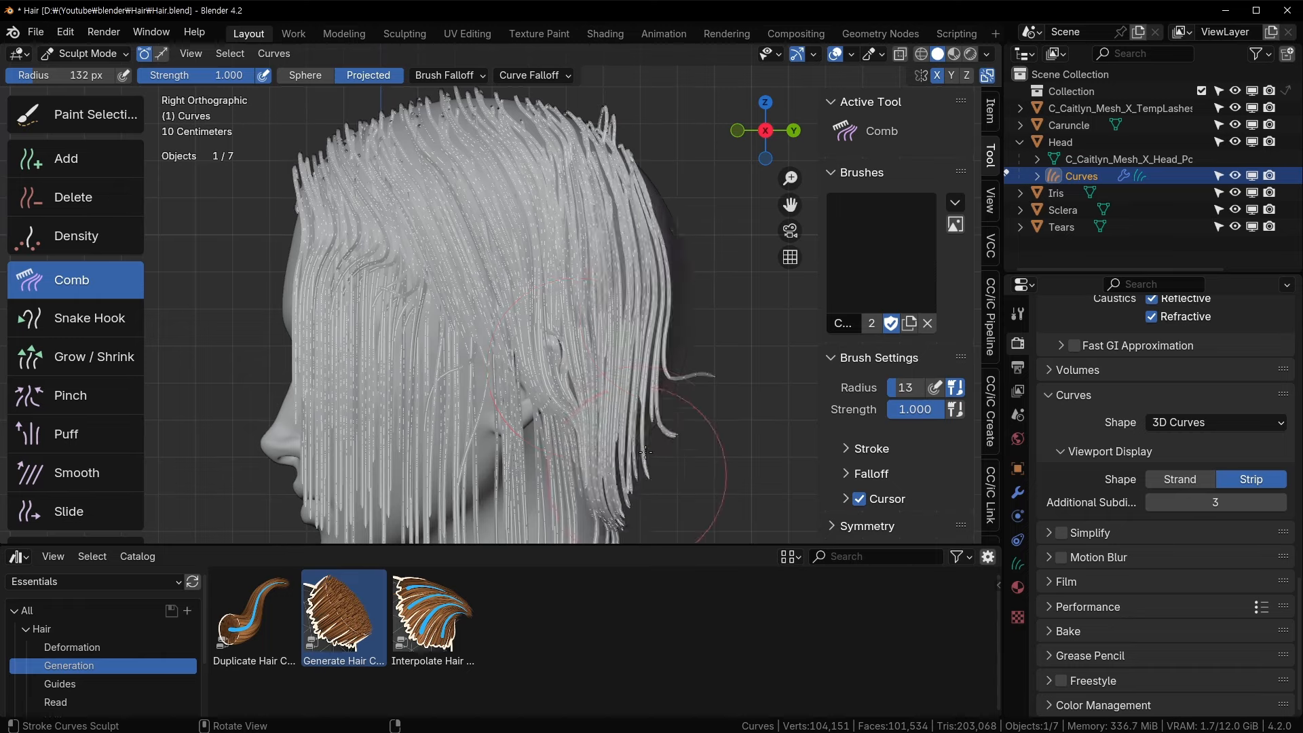
key("f")
left_click(588, 217)
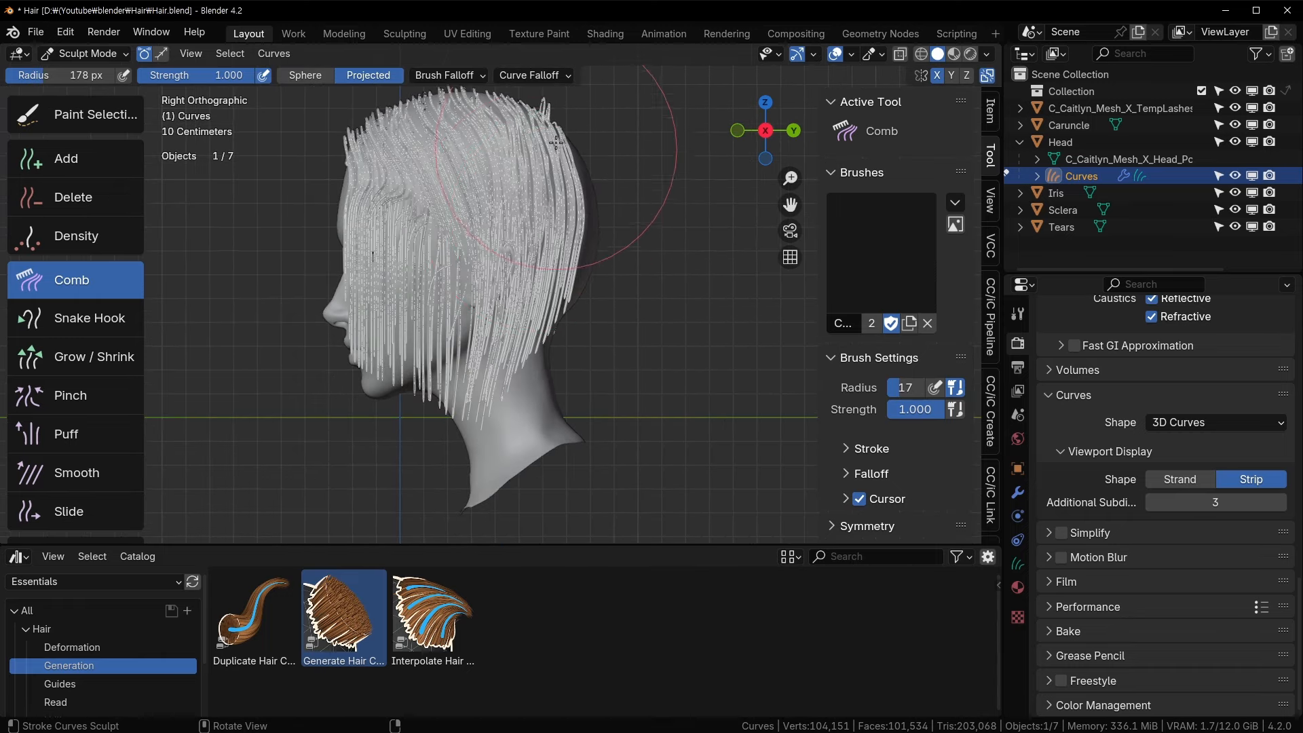
left_click_drag(574, 165, 551, 329)
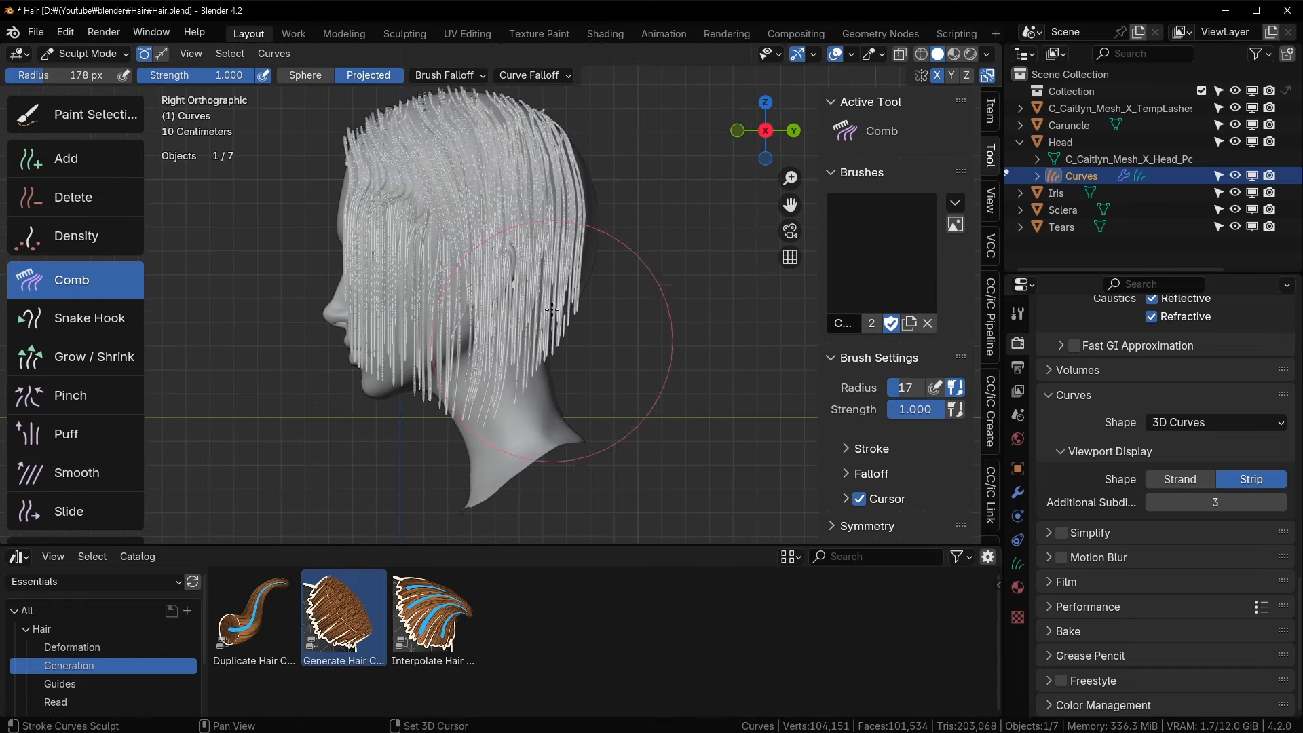
middle_click_drag(548, 328, 532, 404, "shift")
- Comb the front strands back off the face, and smooth the remaining hair downward with long strokes
left_click_drag(279, 269, 357, 453)
middle_click_drag(357, 452, 543, 414)
key("f")
left_click(516, 272)
mouse_move(555, 204)
left_mouse_down()
mouse_move(594, 382)
mouse_move(557, 270)
mouse_move(485, 504)
left_mouse_up()
mouse_move(524, 158)
left_mouse_down()
mouse_move(547, 178)
mouse_move(567, 249)
mouse_move(555, 404)
left_mouse_up()
- Set the Comb brush radius to 133 px and comb the back strands in towards the neck in right side view
middle_click_drag(556, 404, 533, 245)
scroll(534, 245, "up", 3)
scroll(529, 245, "down", 4)
key("KP_3")
key("f")
left_click(486, 259)
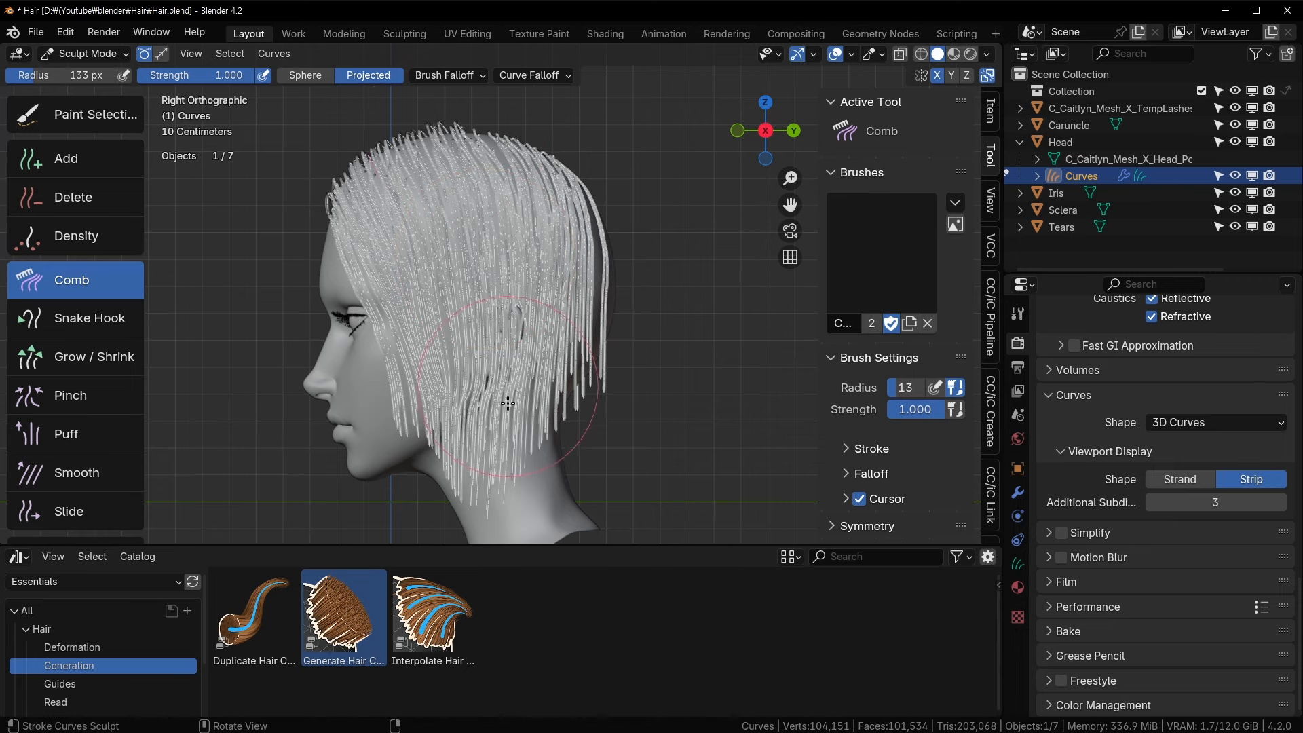
middle_click_drag(511, 447, 524, 404, "shift")
left_click_drag(588, 296, 477, 368)
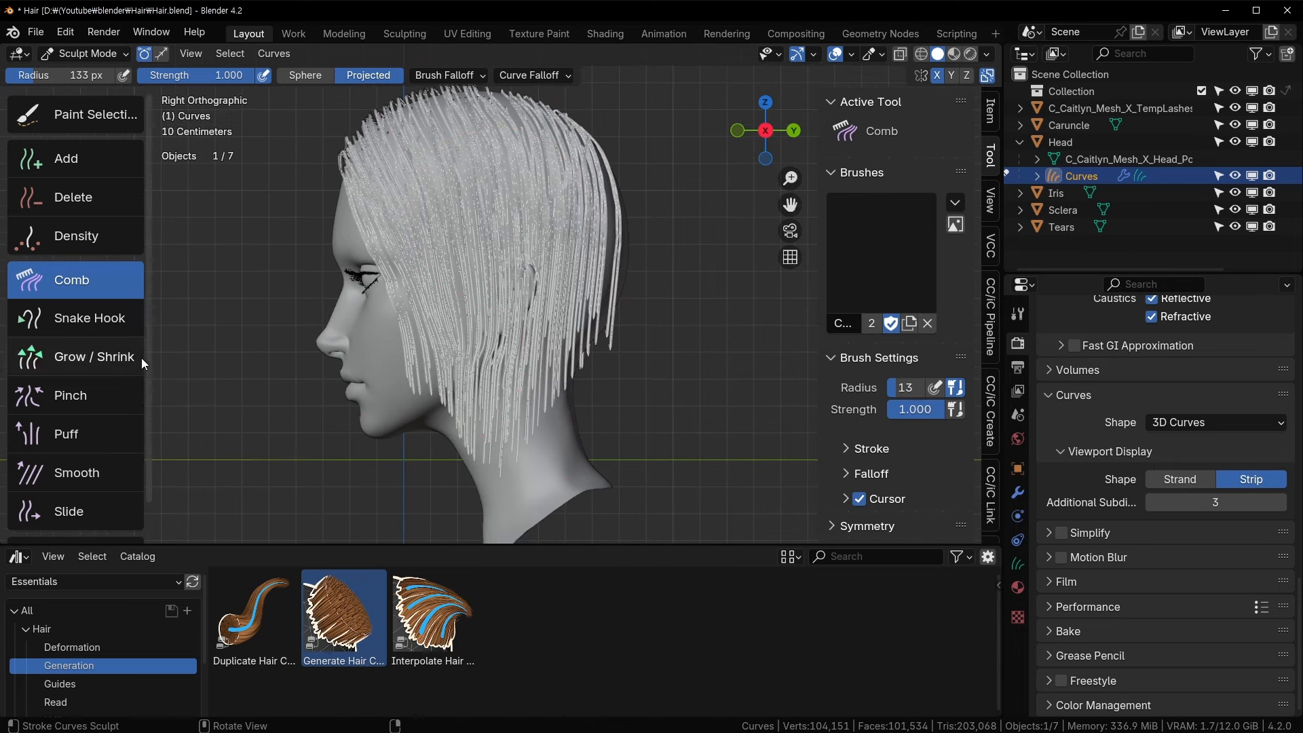
- Stroke across the side and back strands with the Grow / Shrink brush to lengthen them
left_click(95, 356)
mouse_move(394, 367)
middle_mouse_down("shift")
mouse_move(366, 336)
mouse_move(381, 343)
middle_mouse_up("shift")
mouse_move(414, 300)
left_mouse_down()
mouse_move(416, 328)
mouse_move(417, 291)
mouse_move(445, 299)
mouse_move(600, 261)
left_mouse_up()
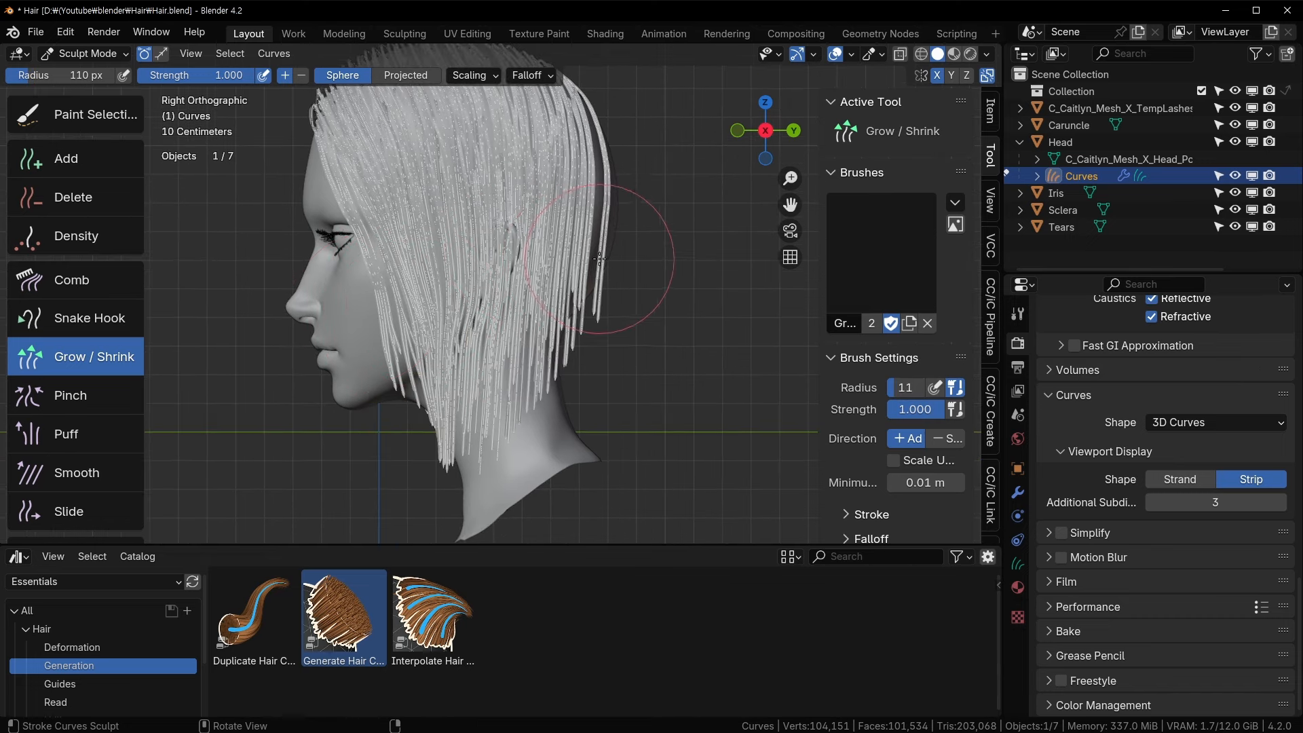
- Pull the back and side strands downward with the Snake Hook brush in right side view
left_click(81, 322)
middle_click_drag(401, 272, 403, 247, "shift")
mouse_move(546, 170)
left_mouse_down()
mouse_move(533, 234)
mouse_move(565, 297)
left_mouse_up()
left_click_drag(577, 205, 574, 297)
mouse_move(548, 187)
left_mouse_down()
mouse_move(536, 294)
mouse_move(480, 334)
left_mouse_up()
left_click_drag(431, 271, 420, 363)
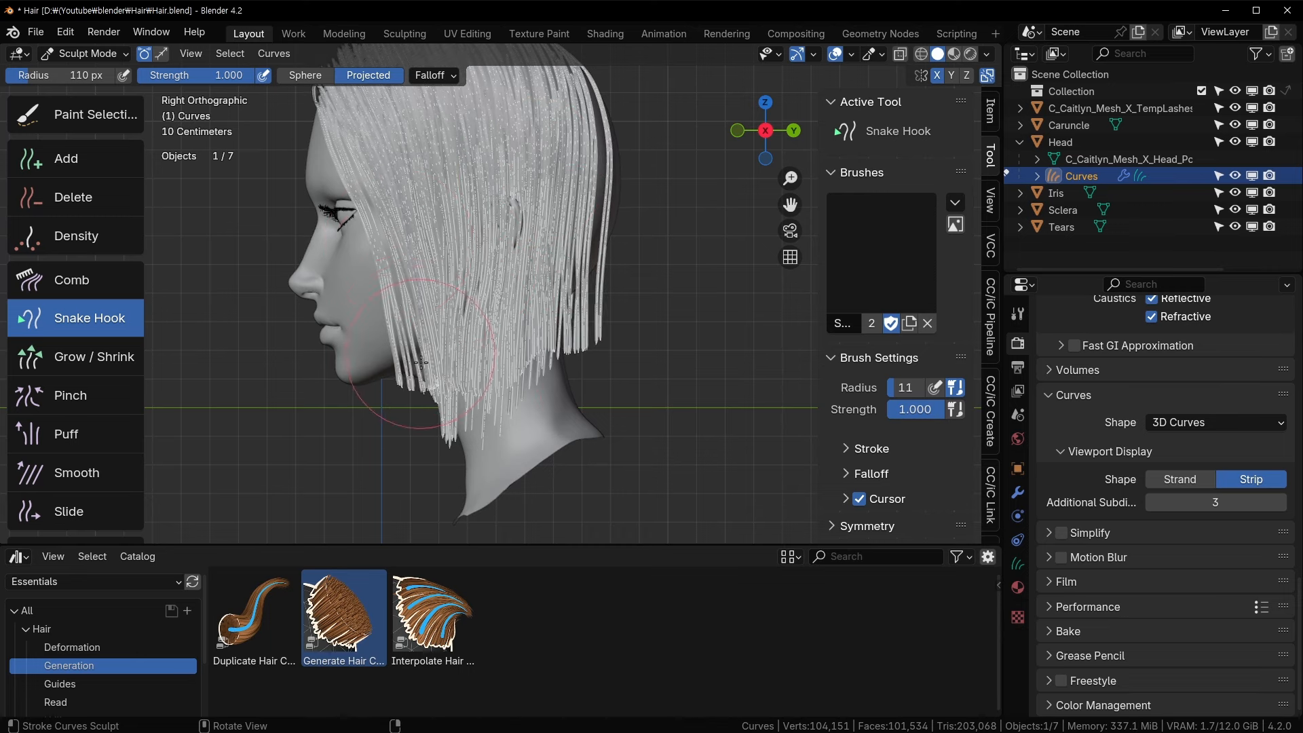
- Turn on X-ray display and pull the hair tips down past the jaw and neck into a fuller lower edge with Snake Hook
key("alt+z")
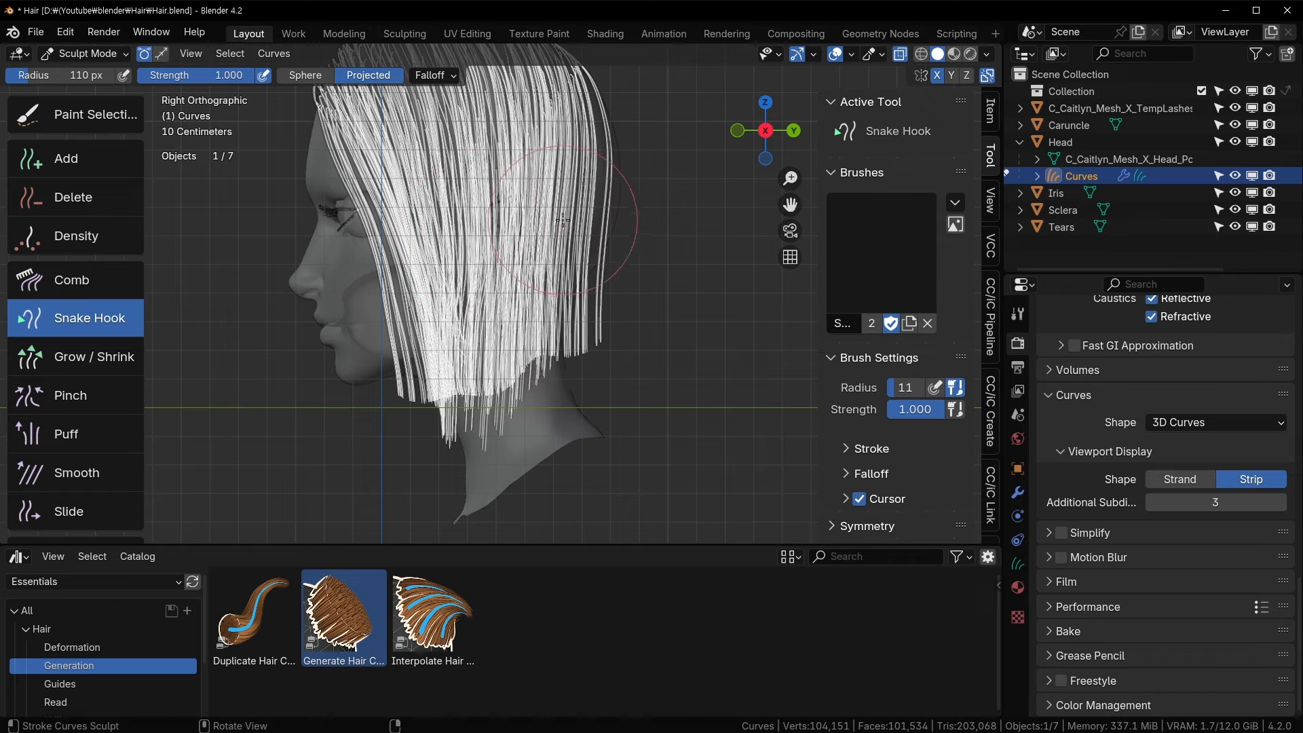
mouse_move(564, 287)
left_mouse_down()
mouse_move(567, 330)
mouse_move(510, 384)
left_mouse_up()
mouse_move(474, 334)
left_mouse_down()
mouse_move(438, 392)
mouse_move(463, 399)
mouse_move(483, 438)
left_mouse_up()
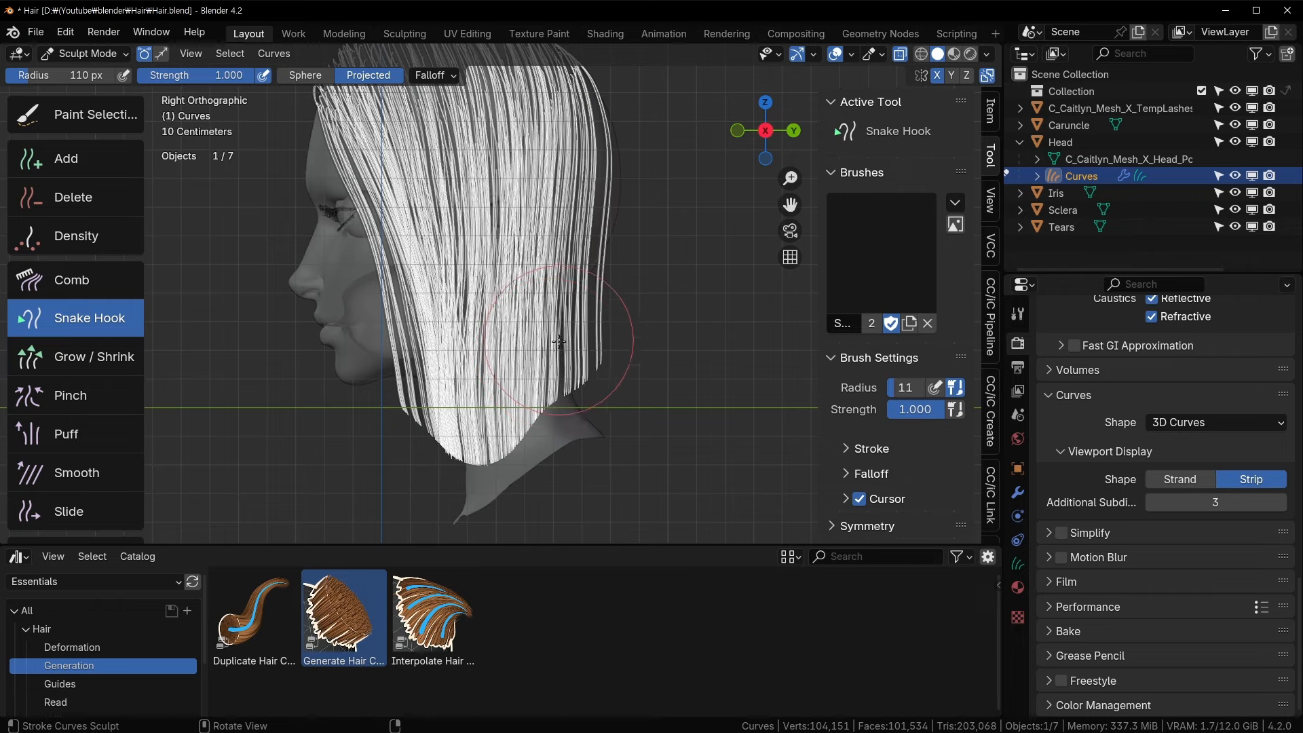
mouse_move(600, 319)
left_mouse_down()
mouse_move(569, 406)
mouse_move(554, 412)
left_mouse_up()
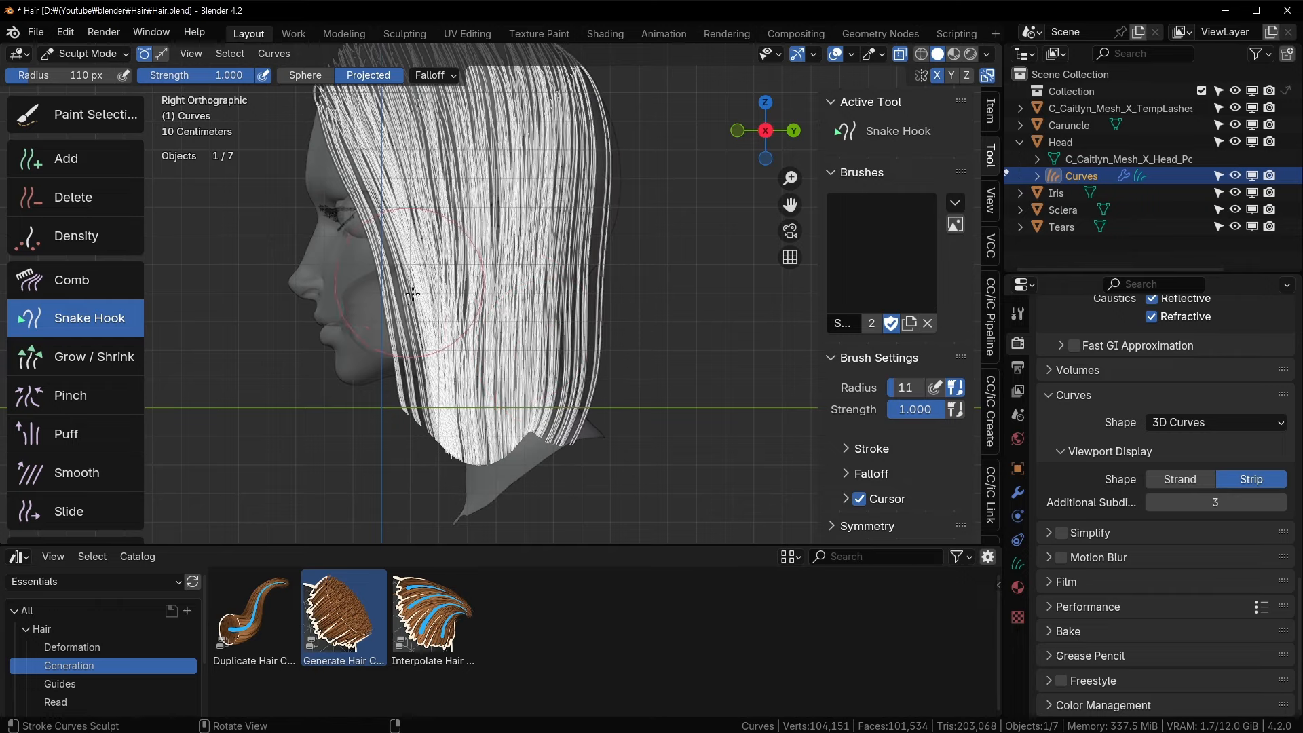
left_click_drag(415, 343, 444, 413)
- Comb the front strand tips down and shape their ends beneath the chin
left_click(106, 284)
left_click_drag(405, 305, 451, 410)
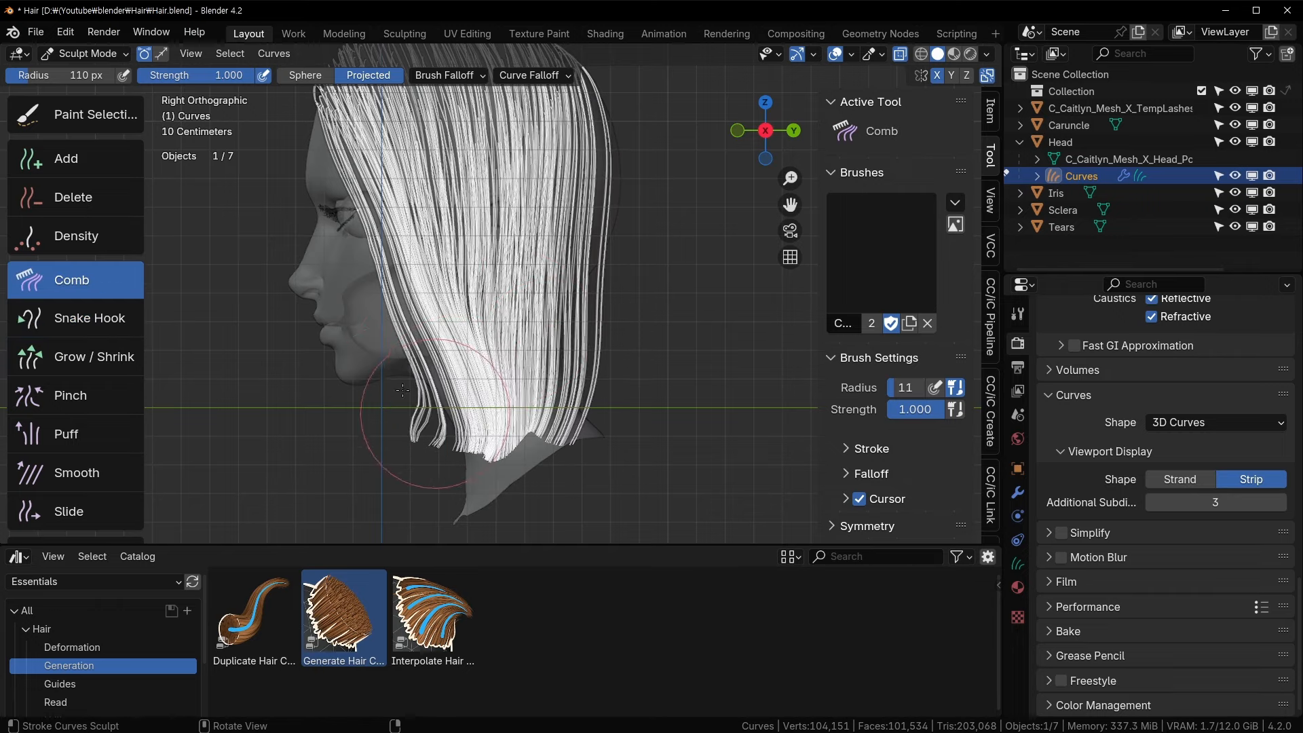
left_click_drag(446, 478, 415, 481)
left_click_drag(435, 414, 443, 464)
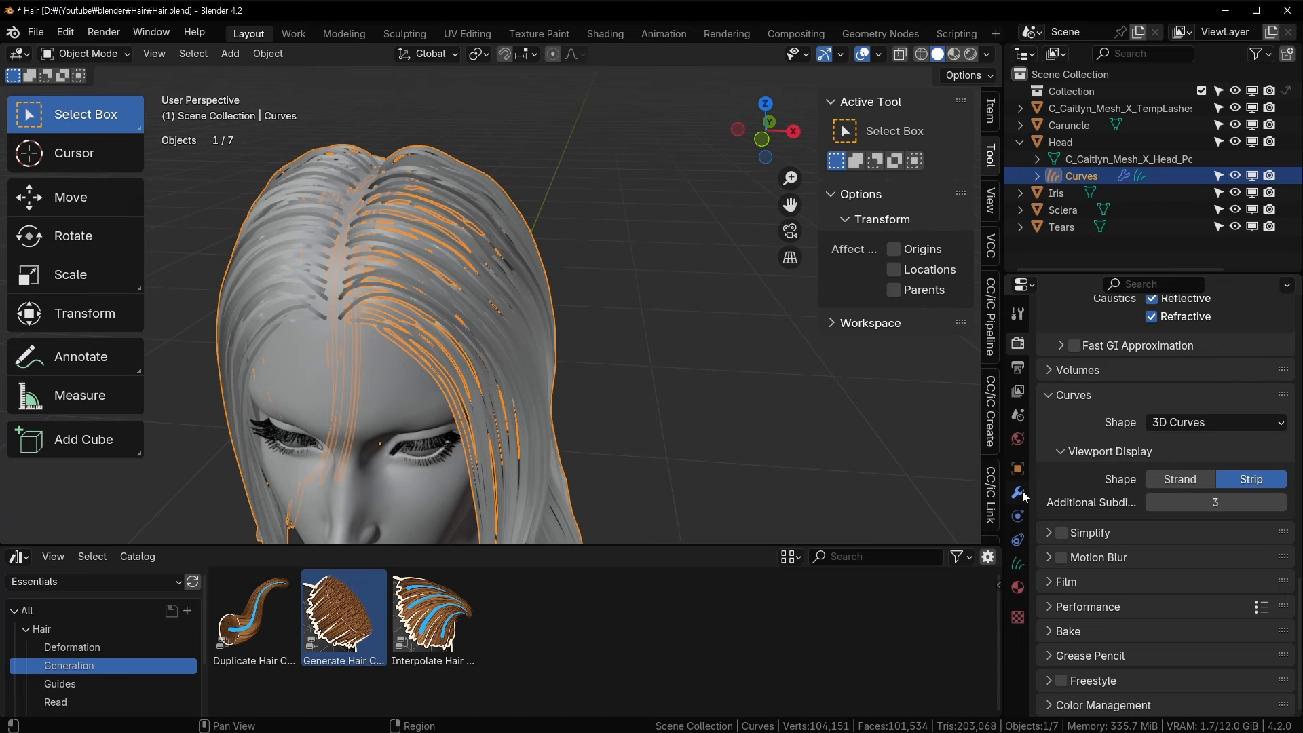
- Show the hair curves' modifiers beside an enlarged asset browser, and save the file
left_click(1018, 492)
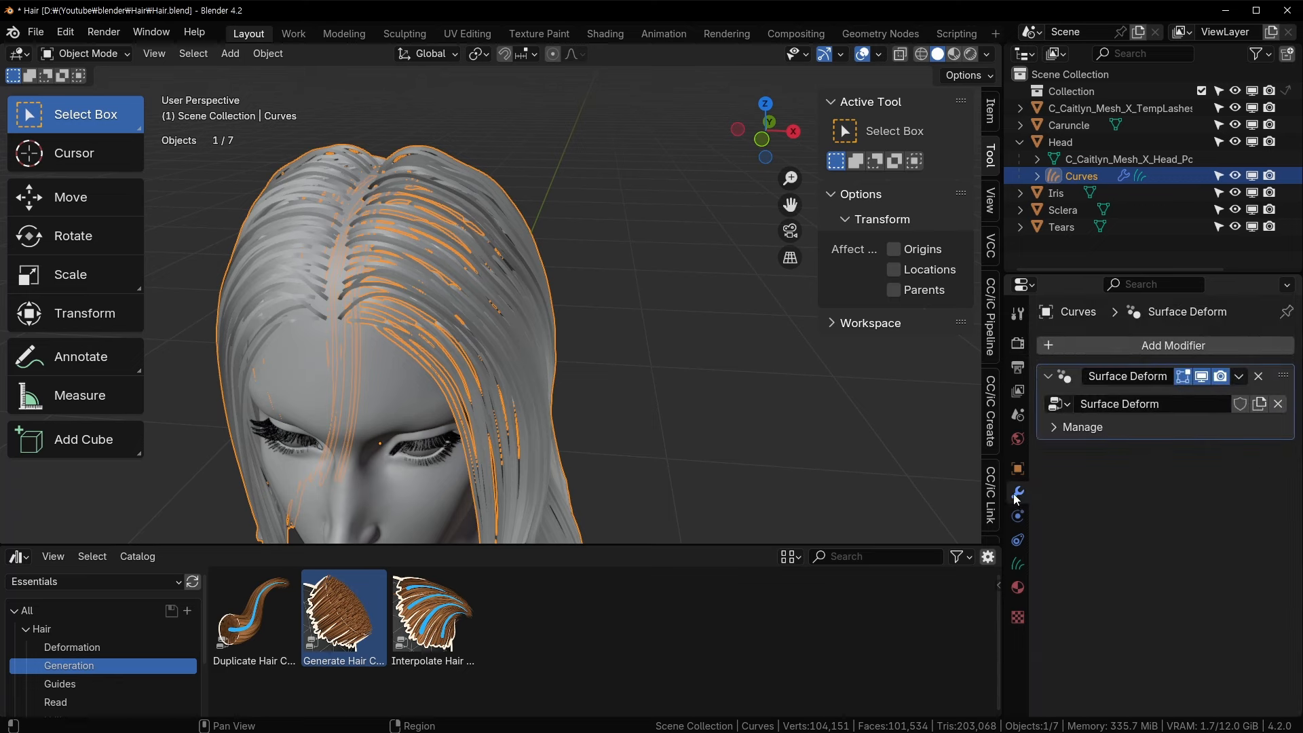
left_click_drag(485, 544, 485, 479)
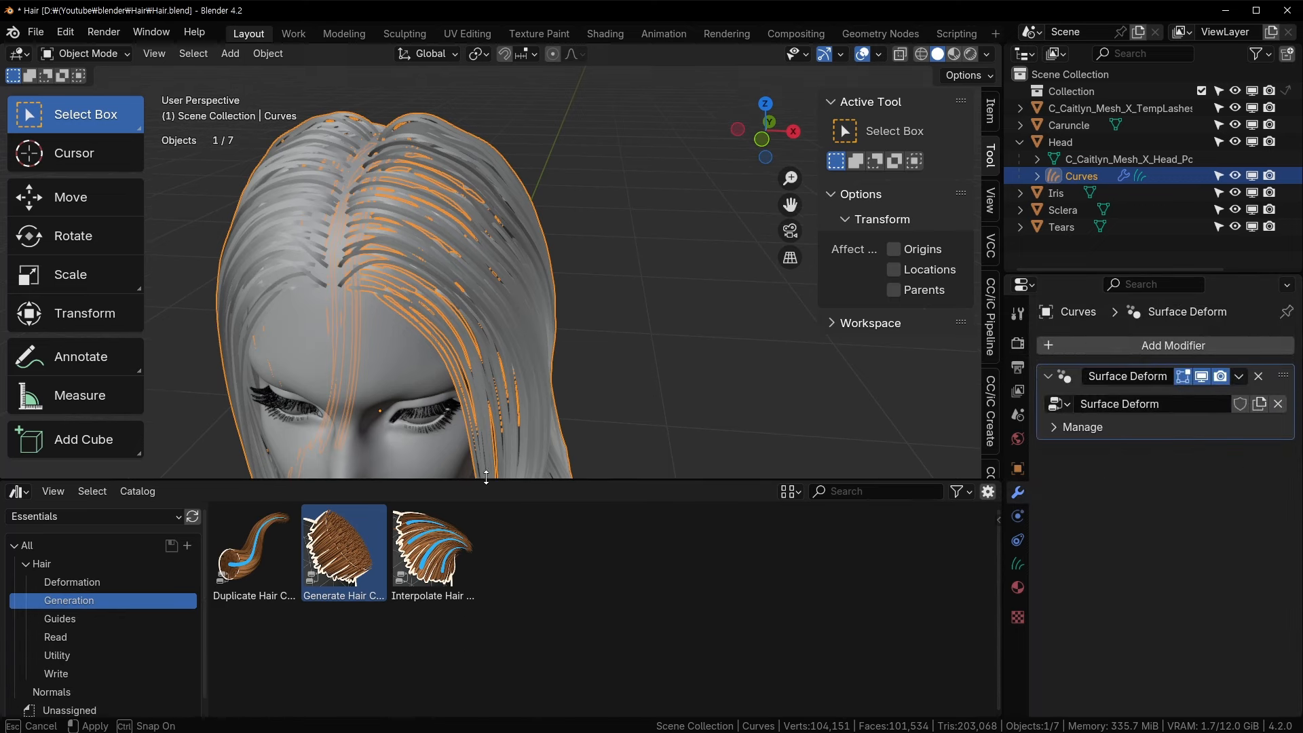
middle_click_drag(609, 424, 619, 297, "shift")
key("ctrl+s")
- Rename the Curves object to Hair1
left_click(1080, 176)
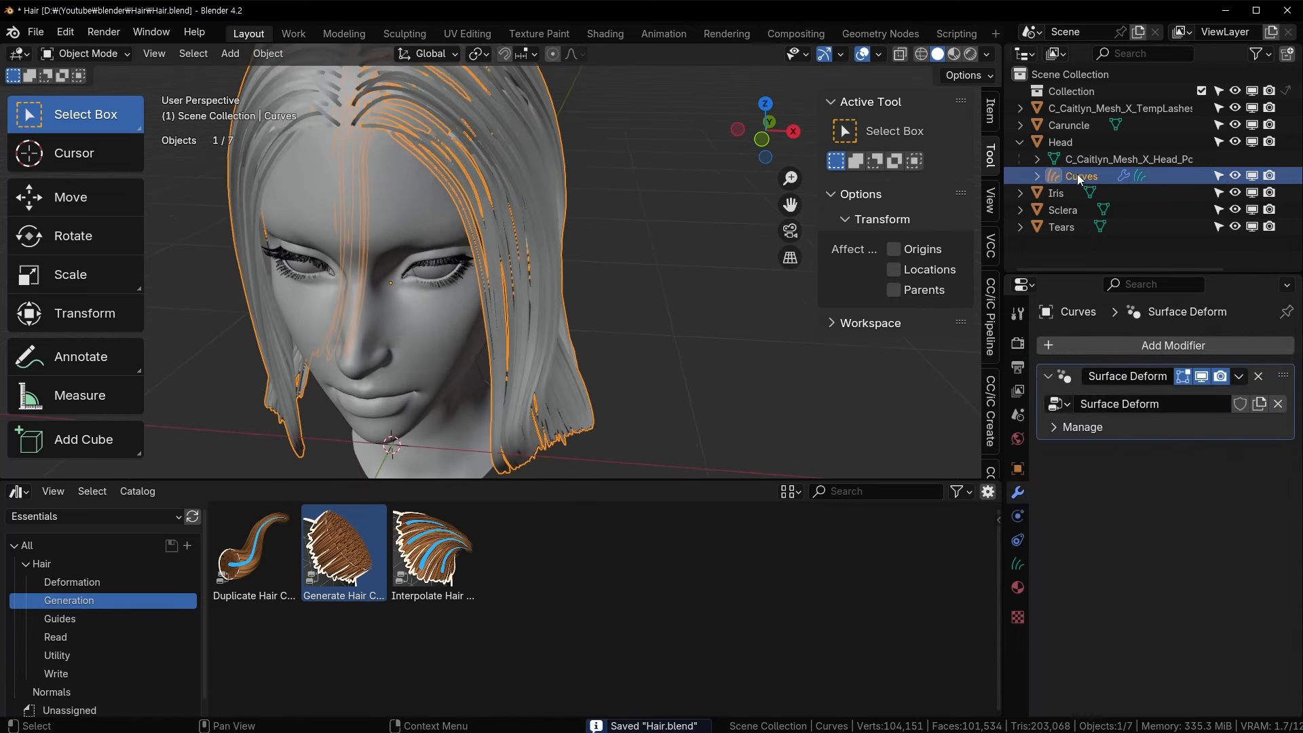
double_click(1083, 175)
type("H")
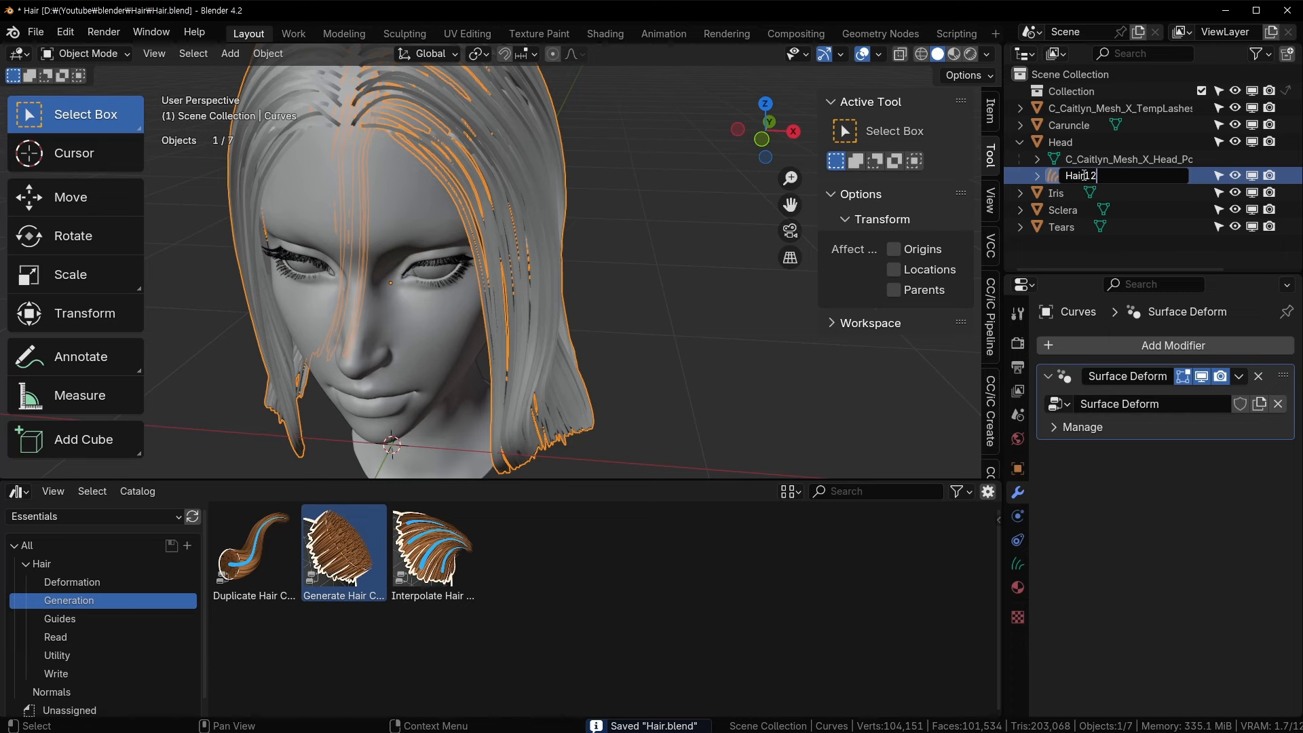
type("air1")
key("Return")
- Add the Duplicate Hair Curves asset from the Generation hair assets to Hair1
left_click(102, 582)
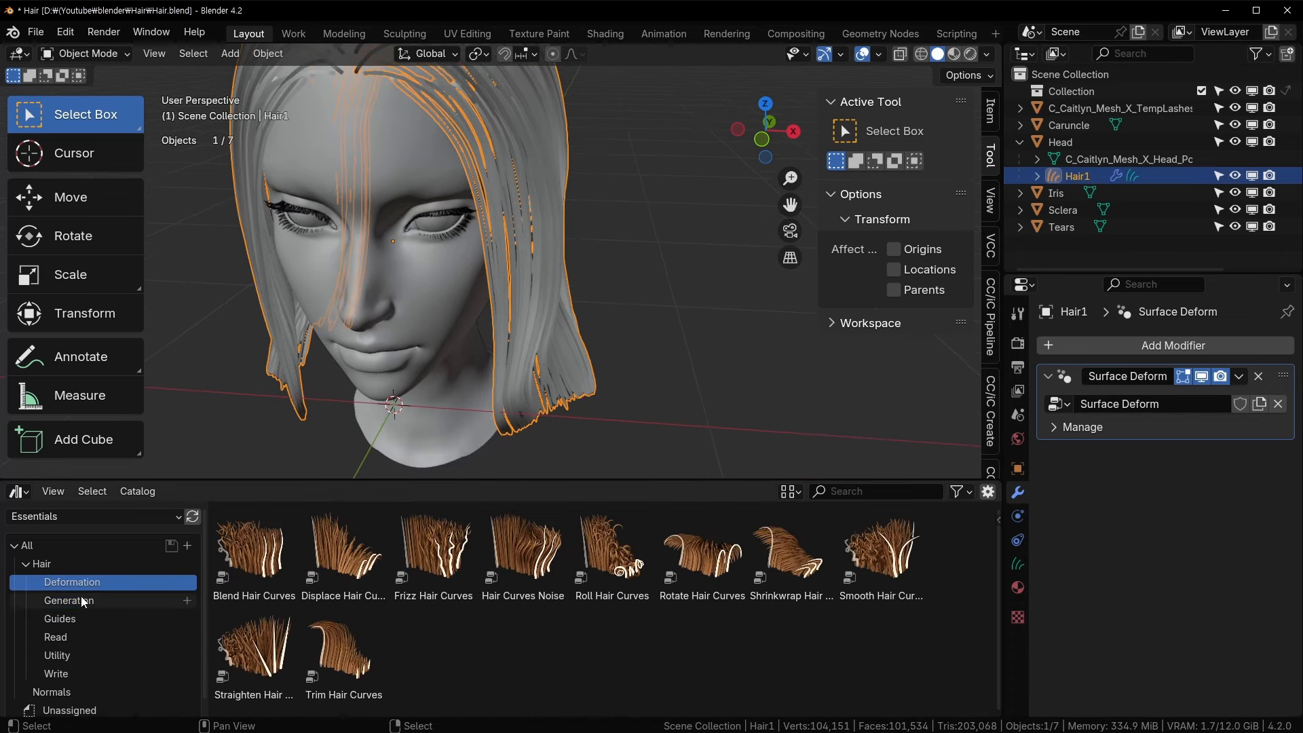
left_click(70, 601)
left_click(89, 584)
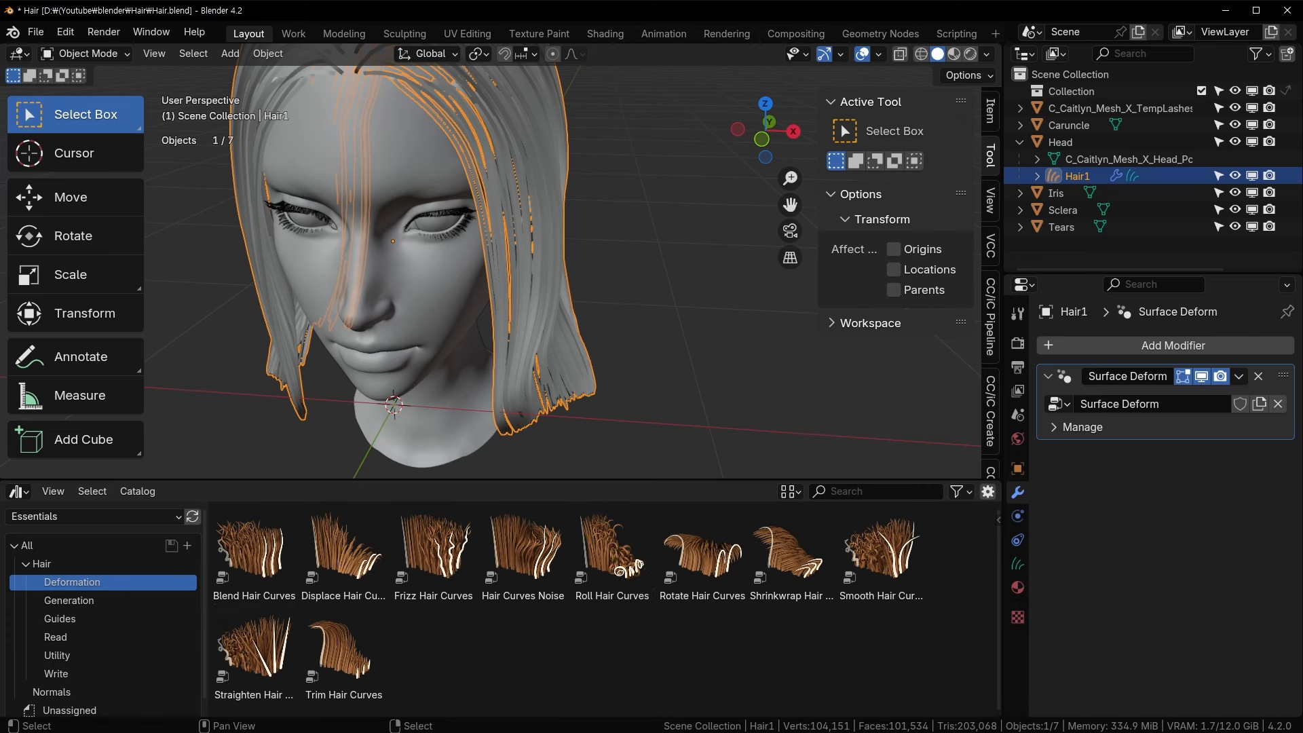
left_click(127, 599)
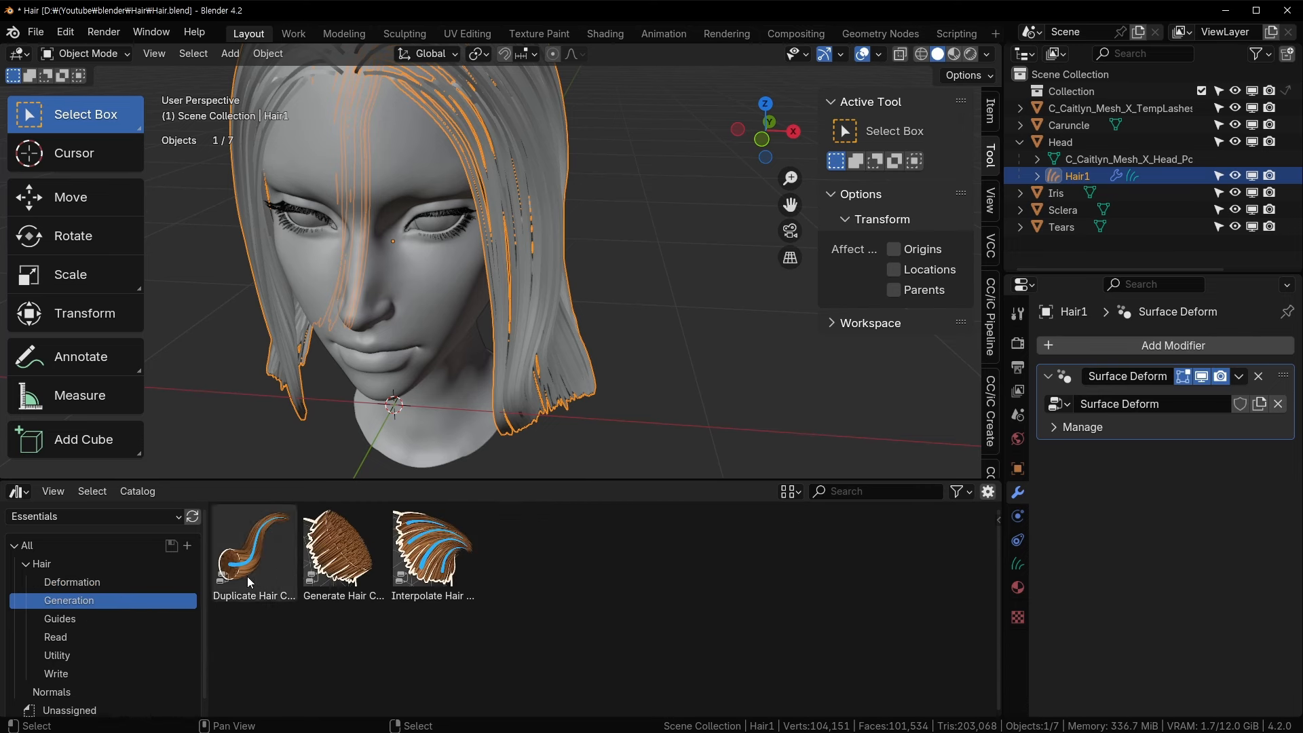
left_click_drag(247, 576, 556, 308)
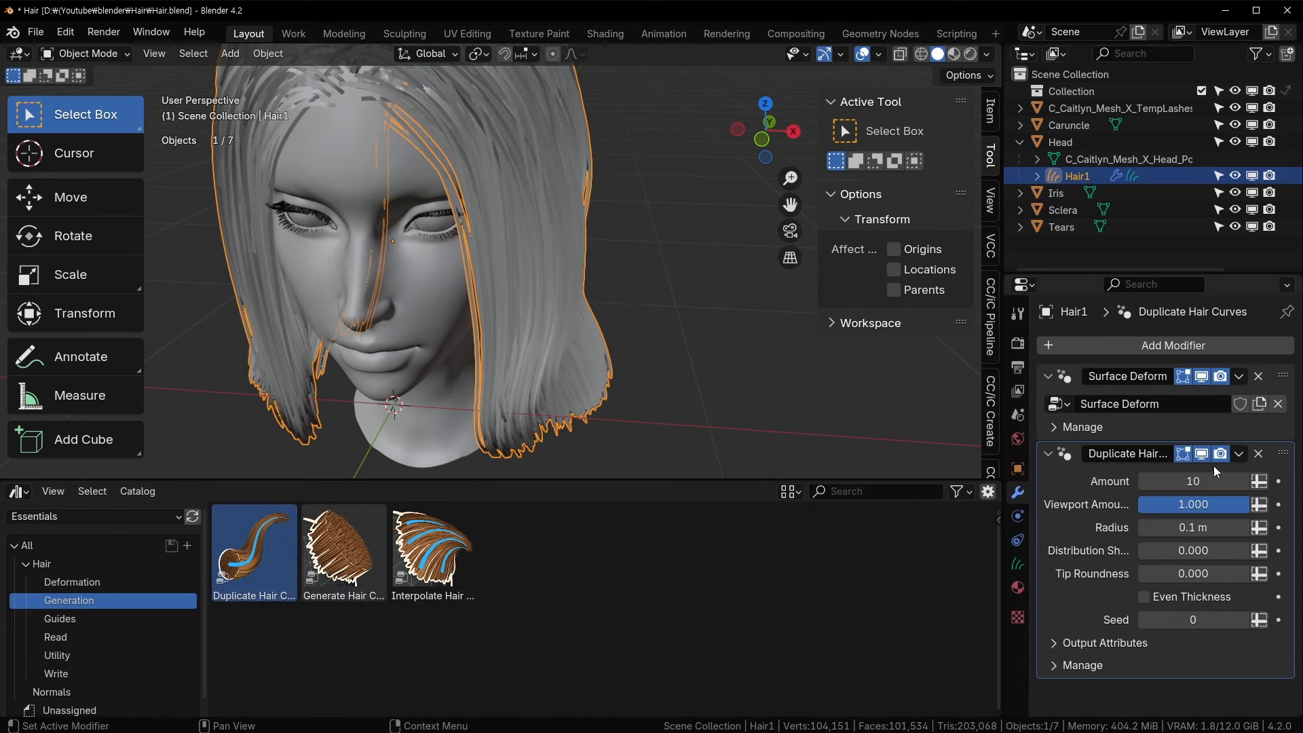
- Set the Duplicate Hair Curves amount to 20
scroll(634, 340, "up", 3)
middle_click_drag(638, 312, 466, 156)
scroll(651, 360, "down", 3)
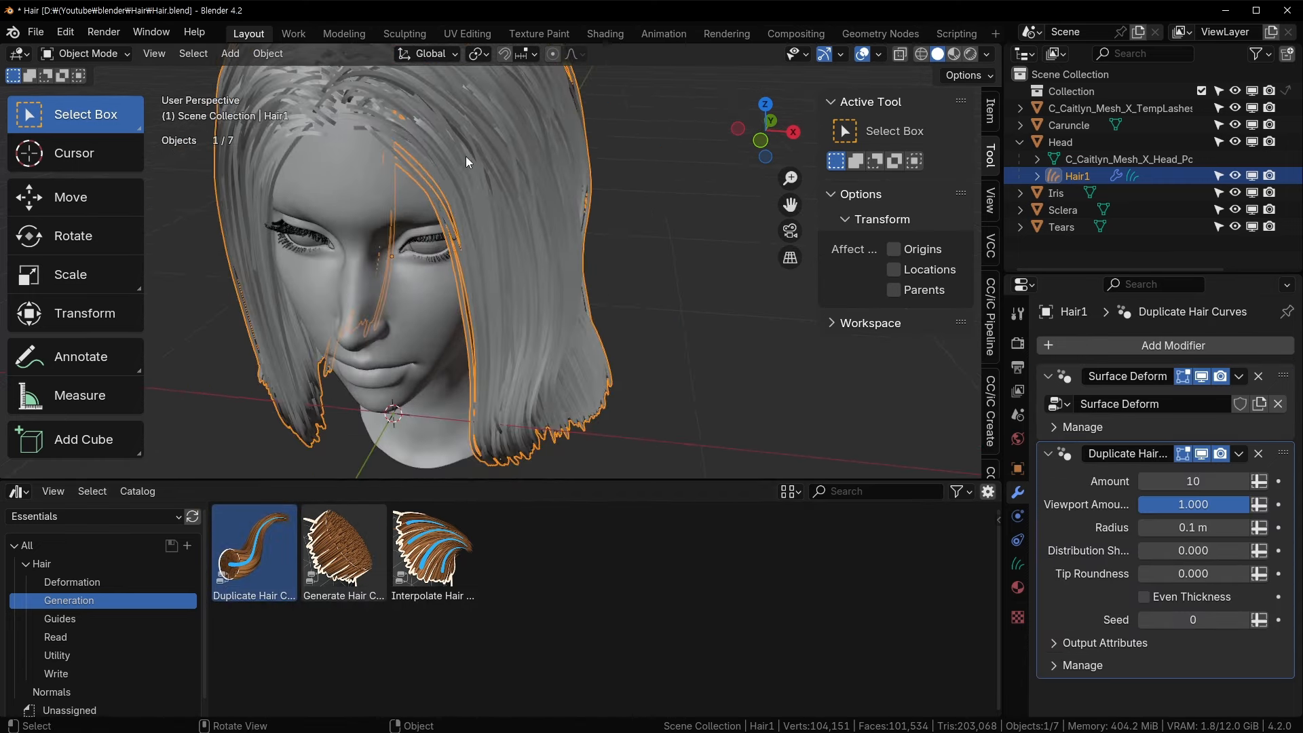
left_click(1195, 482)
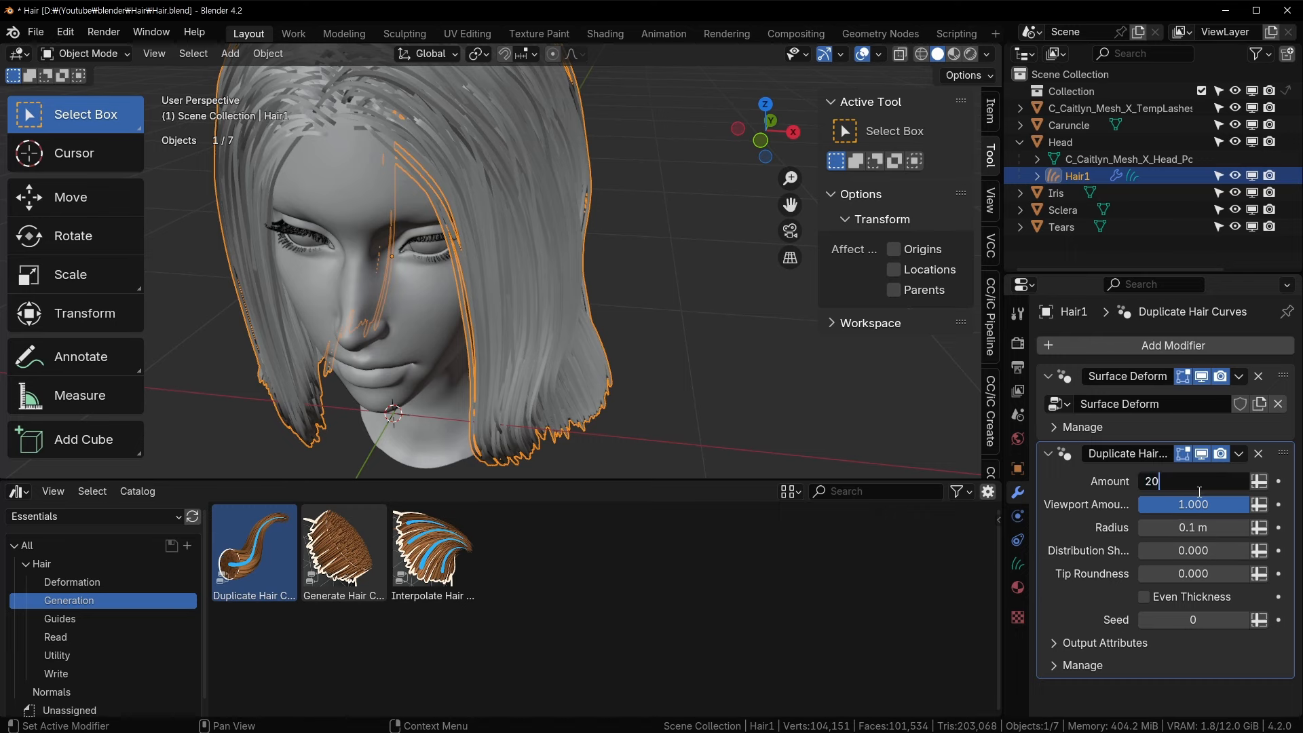
key("Return")
middle_click_drag(533, 235, 618, 285)
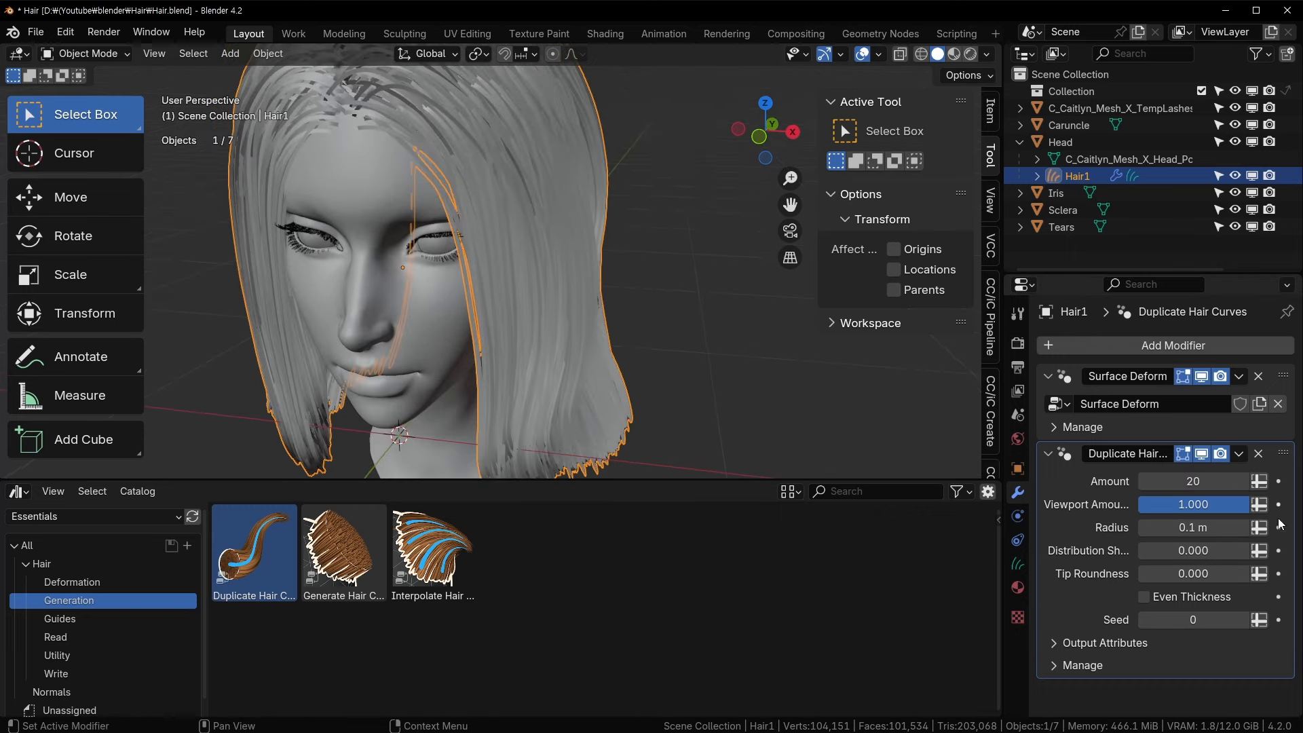
- Examine the duplicated strands around the parting in Edit Mode, and return to Object Mode
scroll(523, 251, "up", 4)
key("Tab")
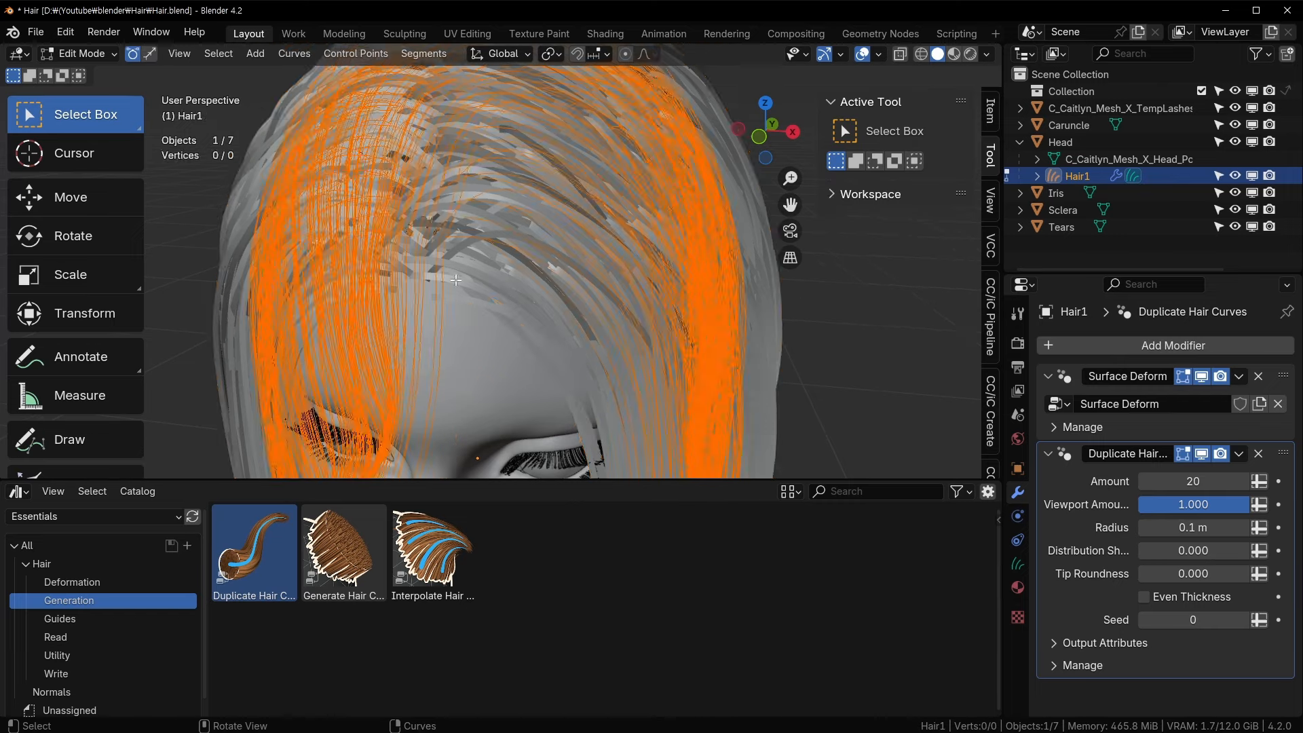
scroll(455, 280, "up", 3)
key("Tab")
scroll(512, 197, "down", 6)
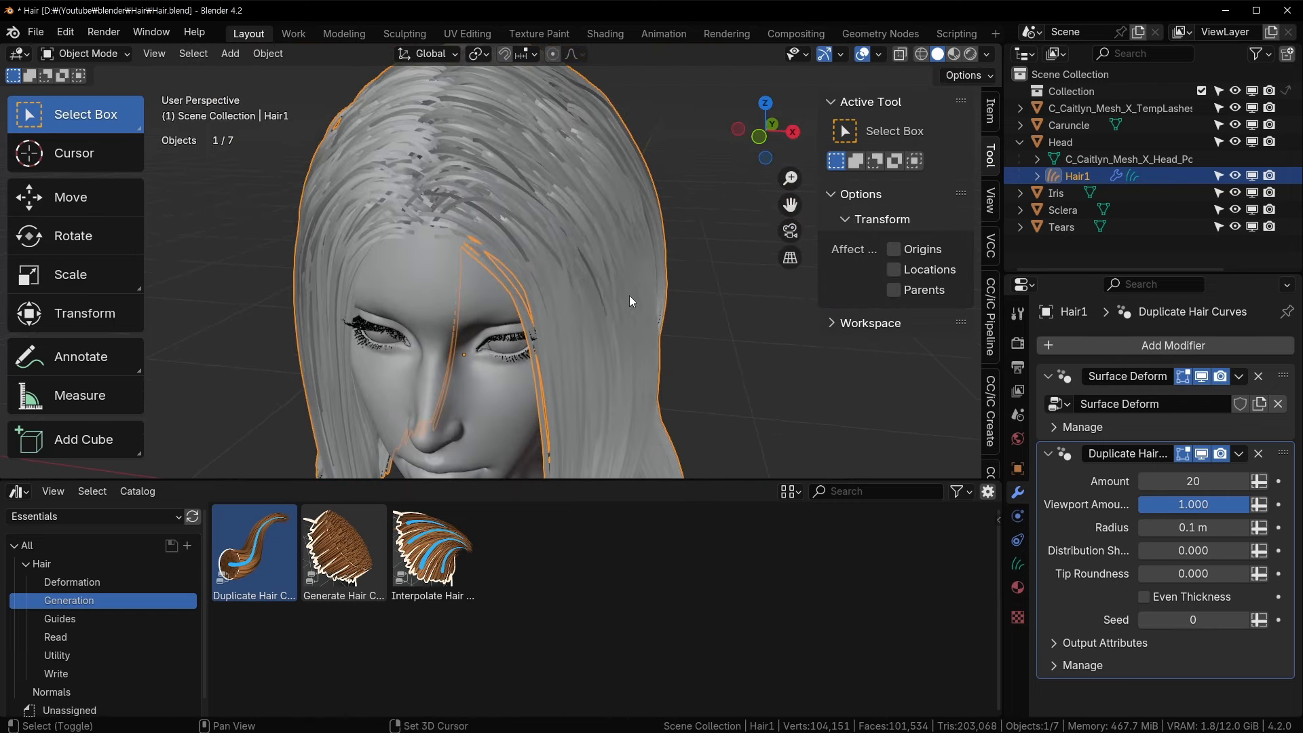
- Reduce the Duplicate Hair Curves radius to 0.033 m and inspect the hair deselected from several angles
mouse_move(1193, 528)
left_mouse_down()
mouse_move(1237, 528)
mouse_move(1162, 528)
mouse_move(1181, 527)
left_mouse_up()
left_click(712, 360)
middle_click_drag(611, 319, 624, 394)
middle_click_drag(573, 241, 222, 202)
middle_click_drag(465, 221, 476, 248)
middle_click_drag(710, 462, 575, 331, "shift")
scroll(658, 218, "down", 4)
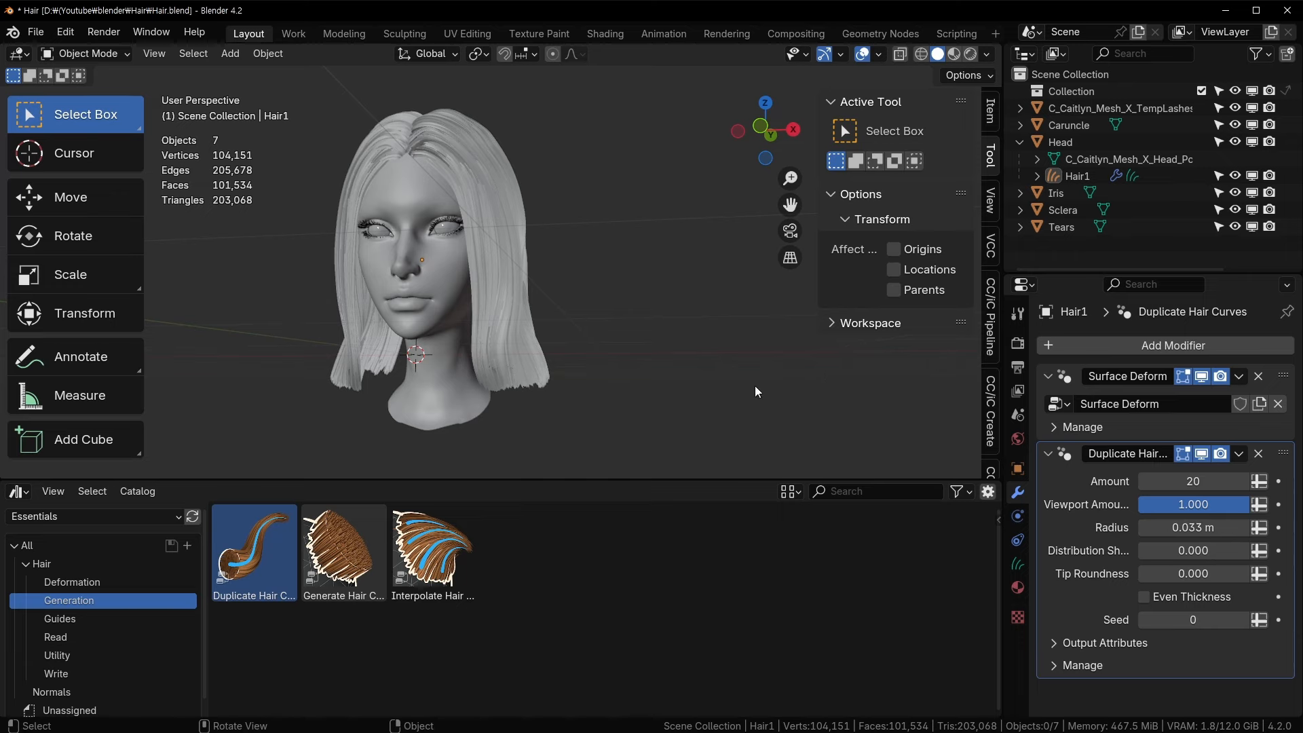
- Save the file and preview the head and hair in Rendered viewport shading, with nothing selected
scroll(588, 304, "up", 3)
left_click(588, 304)
key("ctrl+s")
middle_click_drag(563, 275, 612, 275)
left_click(971, 55)
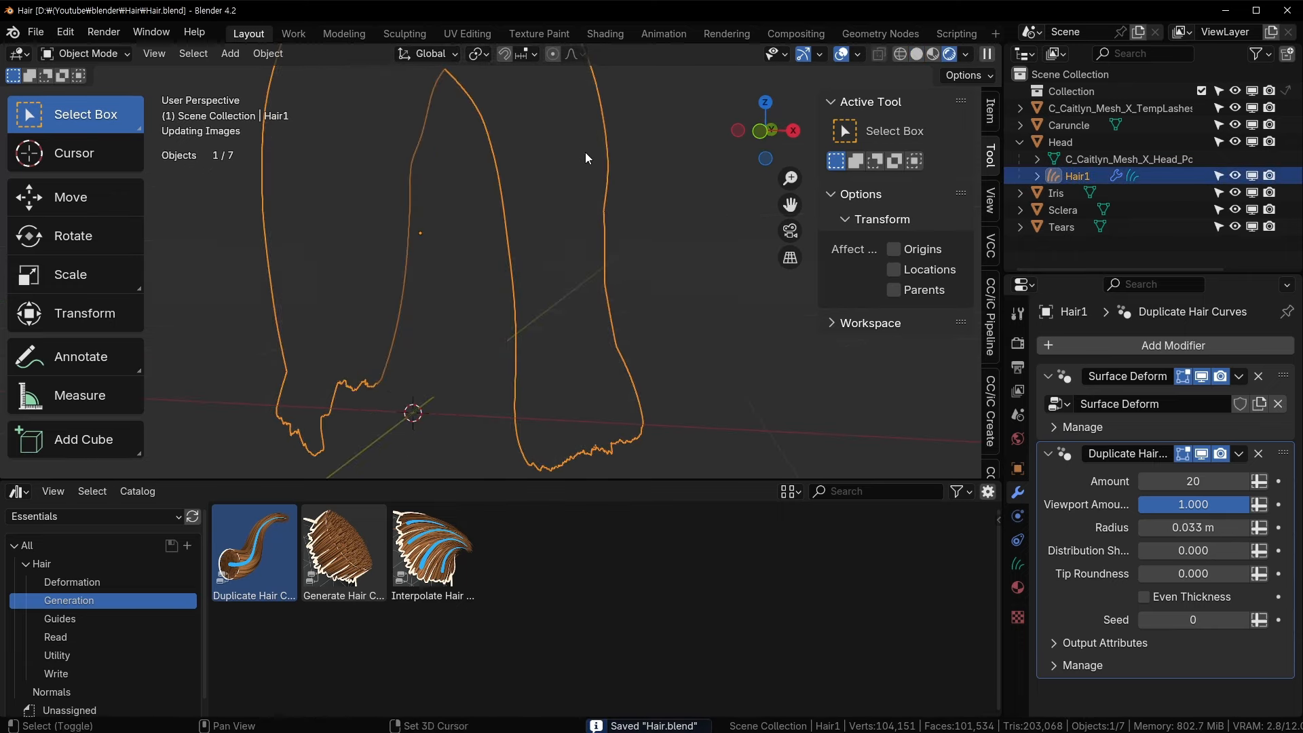
middle_click_drag(585, 152, 600, 256, "shift")
left_click(686, 370)
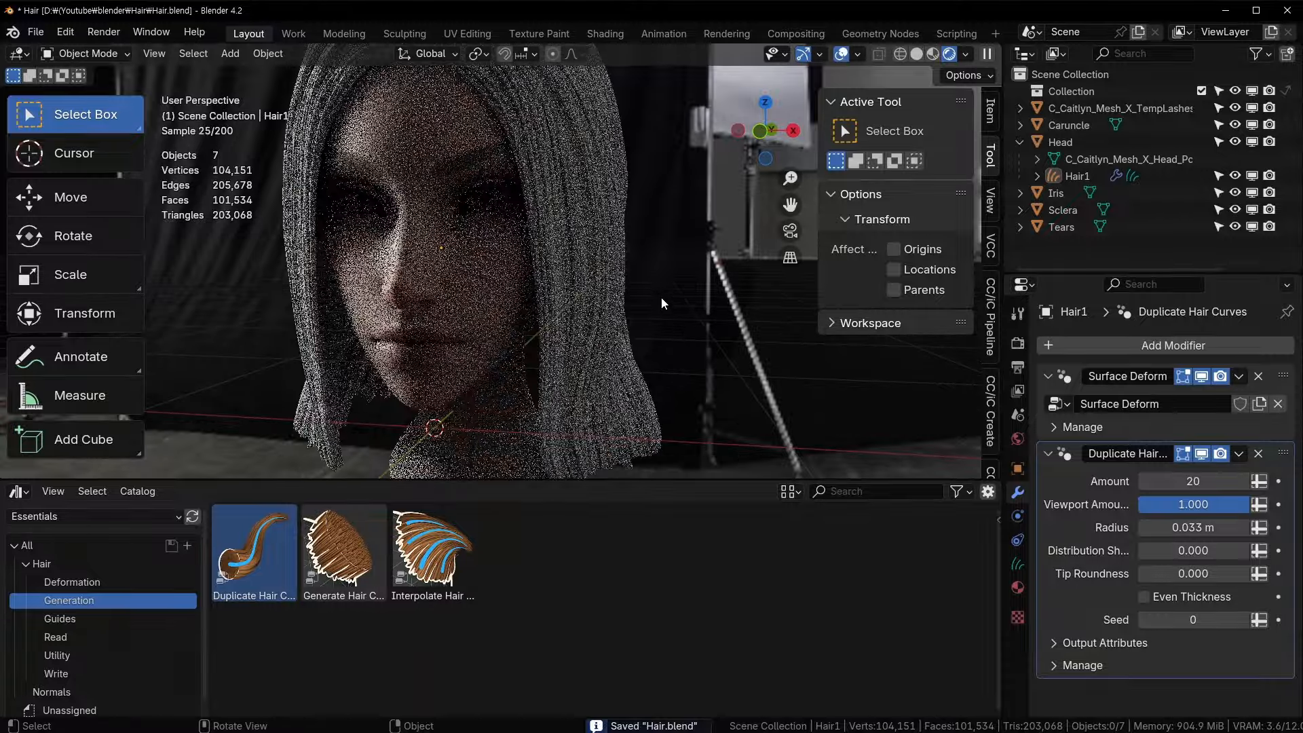
- Inspect the rendered hair from the side and front in a maximized viewport, and return to the full layout
key("ctrl+space")
middle_click_drag(800, 326, 648, 355)
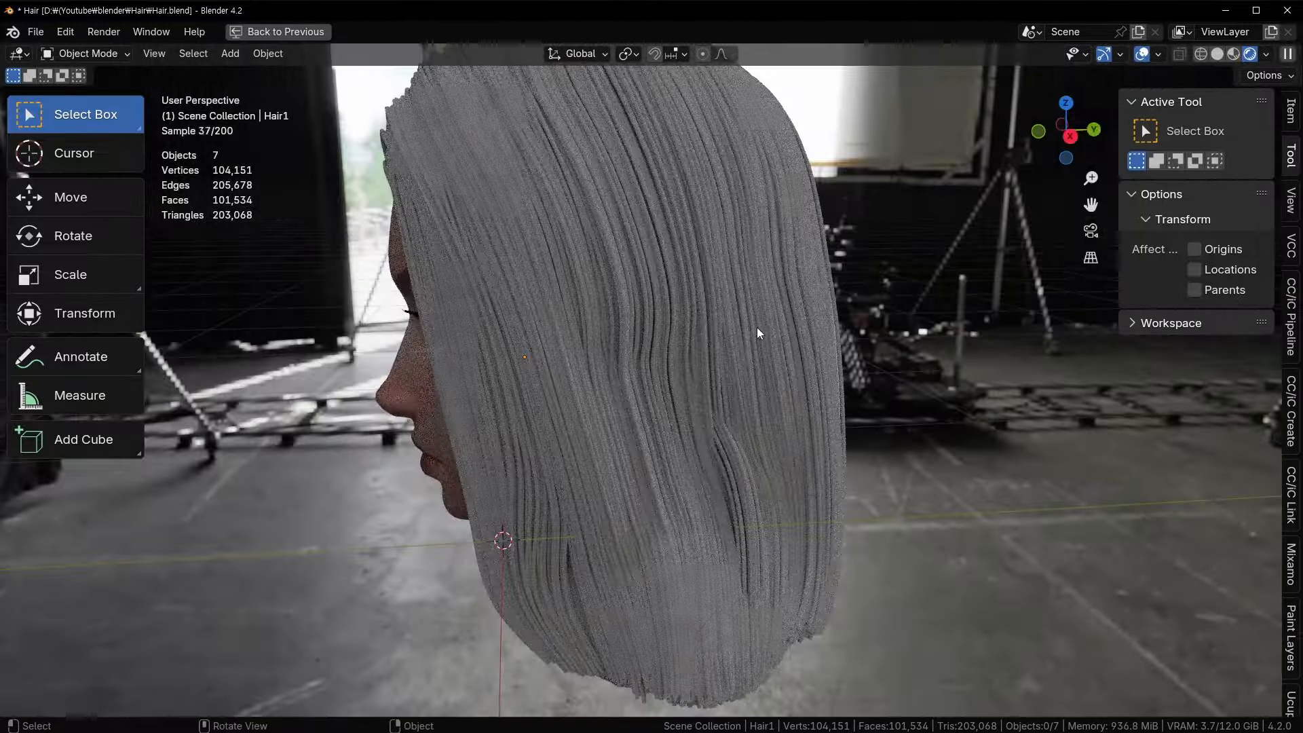
middle_click_drag(758, 329, 483, 186)
key("ctrl+space")
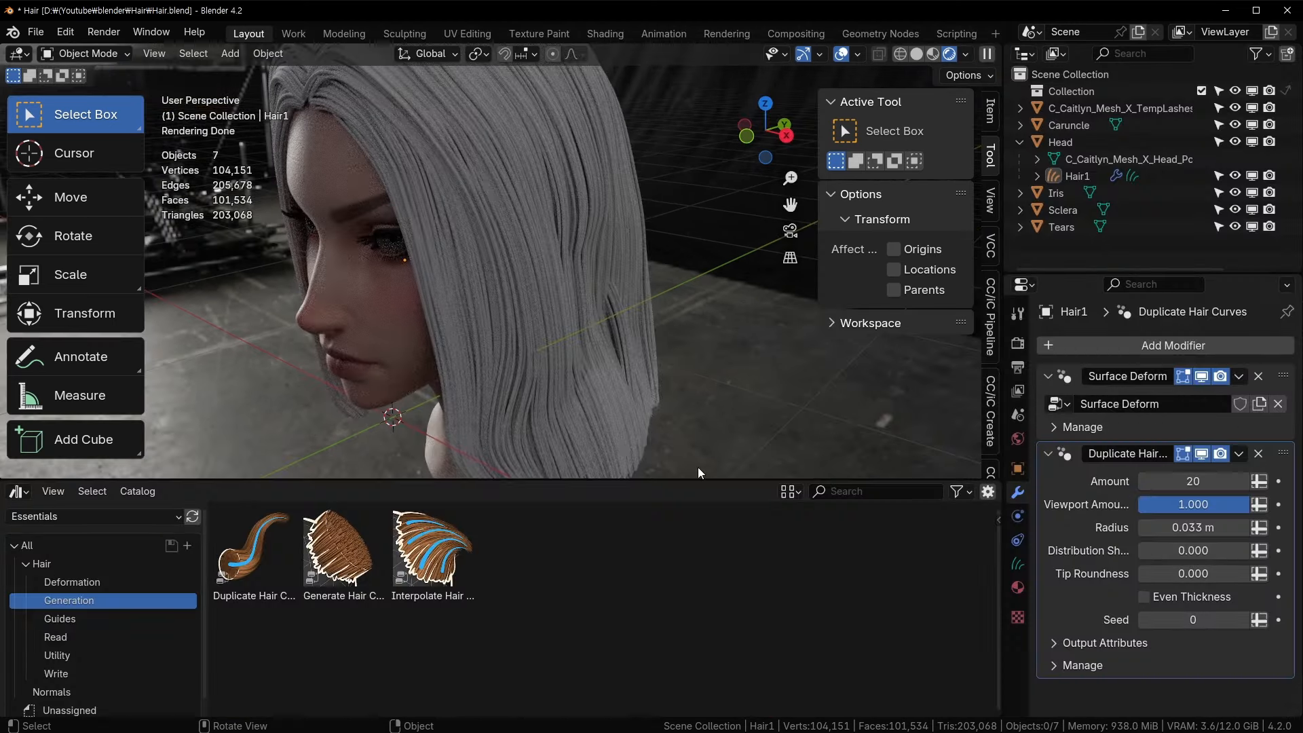
left_click(1049, 455)
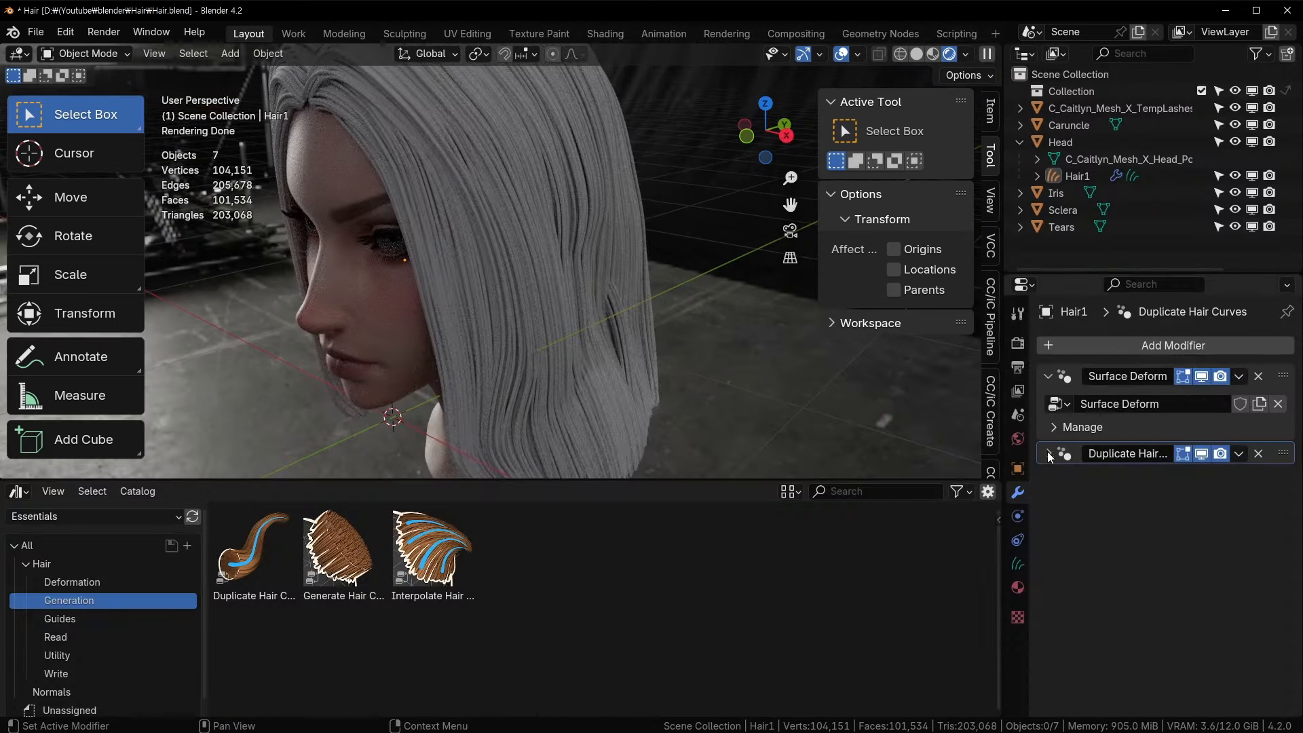
left_click(1049, 454)
- Add the Set Hair Curve Profile asset from the Hair Write category to Hair1, and collapse the Duplicate Hair Curves settings
left_click(67, 674)
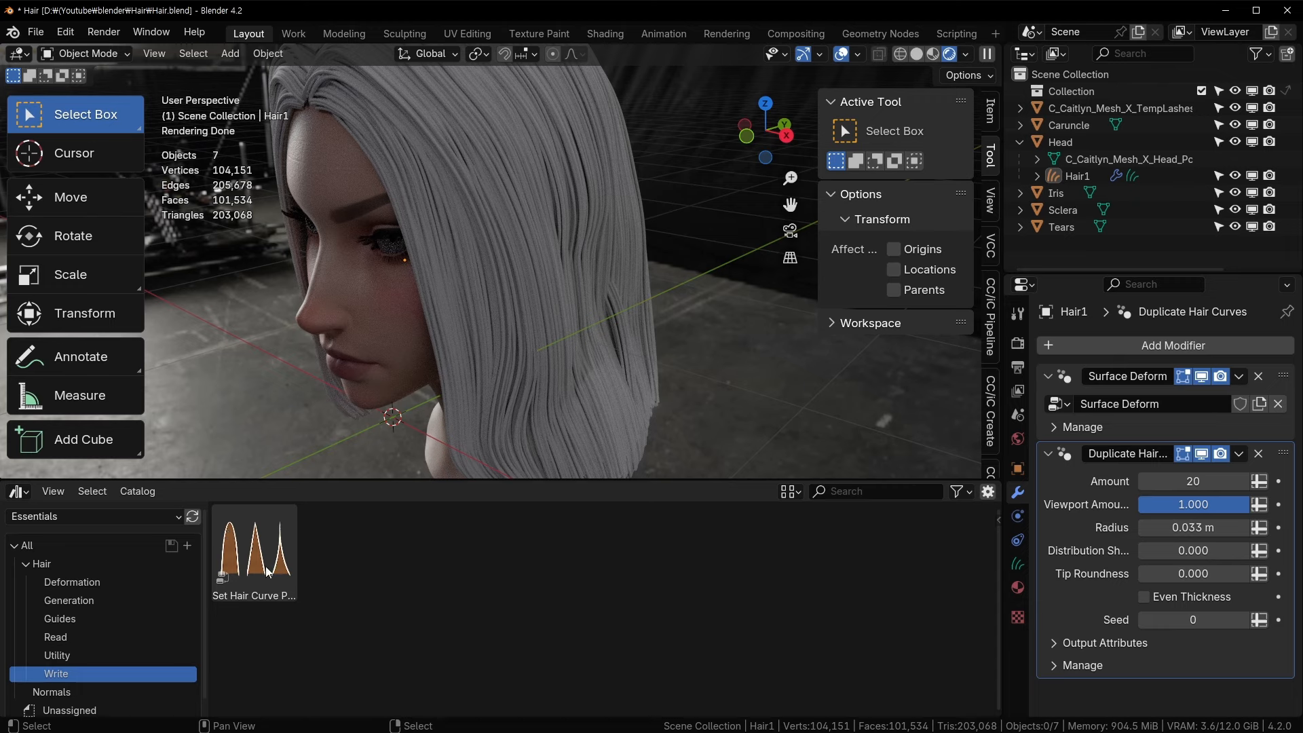
left_click_drag(266, 573, 592, 381)
scroll(1135, 514, "down", 5)
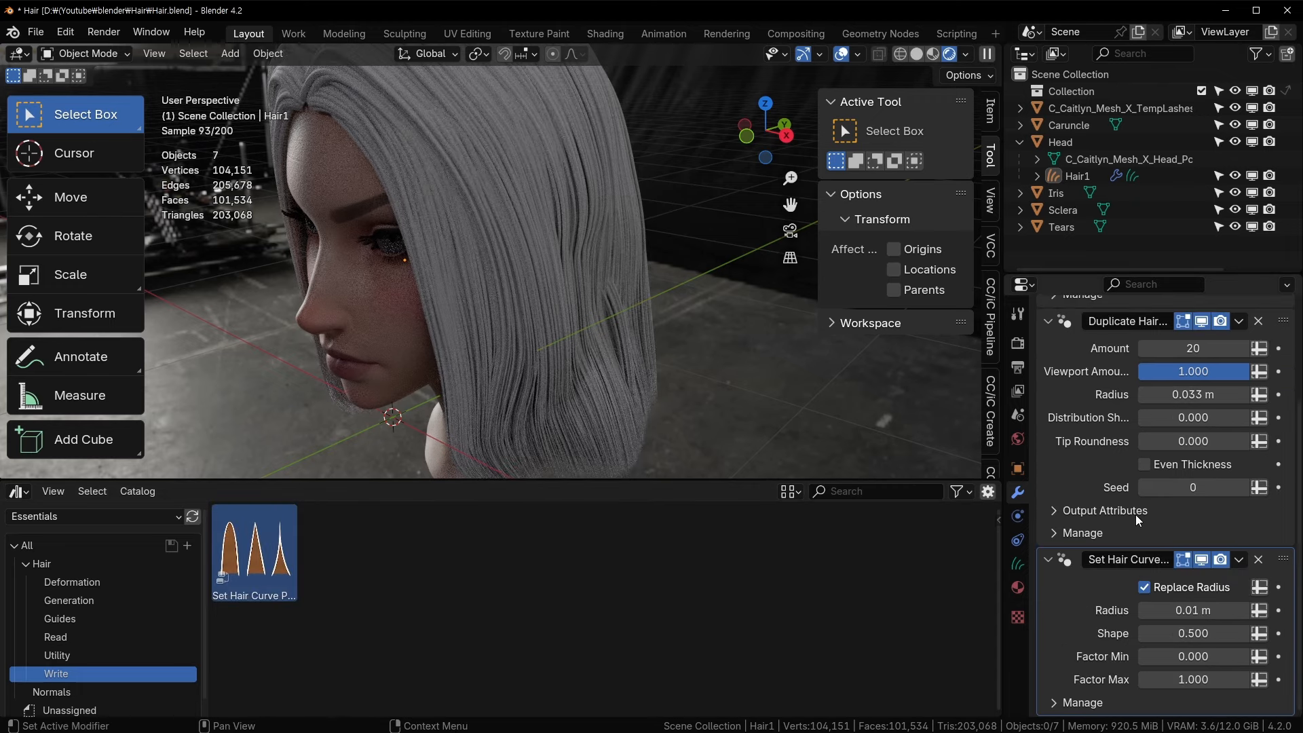
scroll(1136, 514, "up", 5)
left_click(1049, 453)
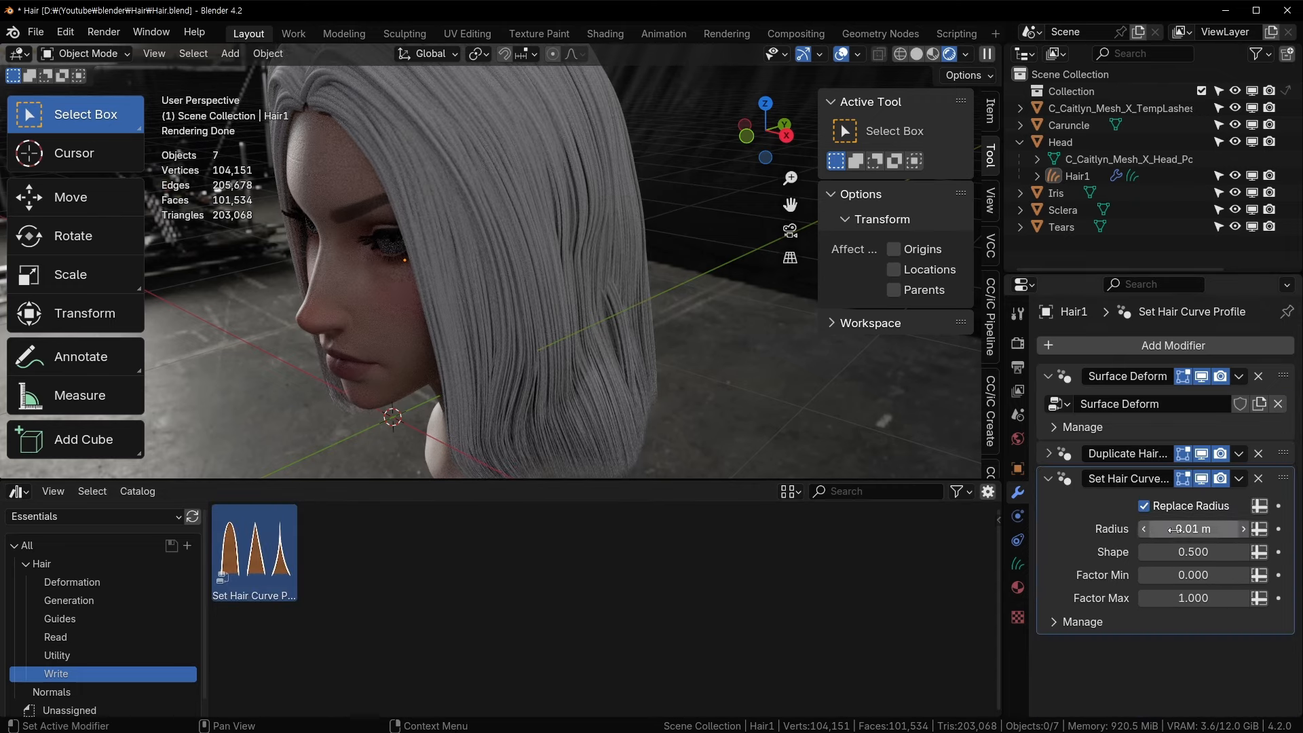
- Save the file, then enlarge the 3D viewport and inspect the rendered strands from the front
middle_click_drag(680, 344, 694, 345)
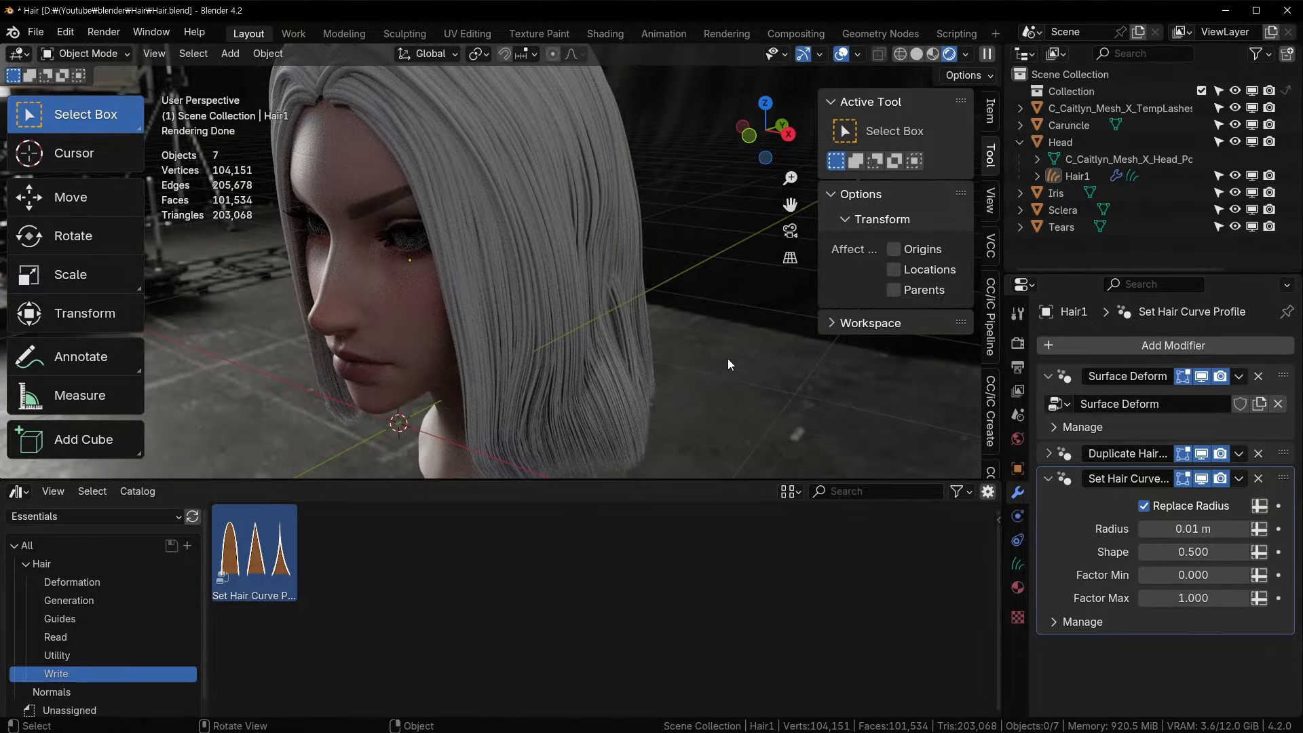
key("ctrl+s")
middle_click_drag(728, 359, 630, 321)
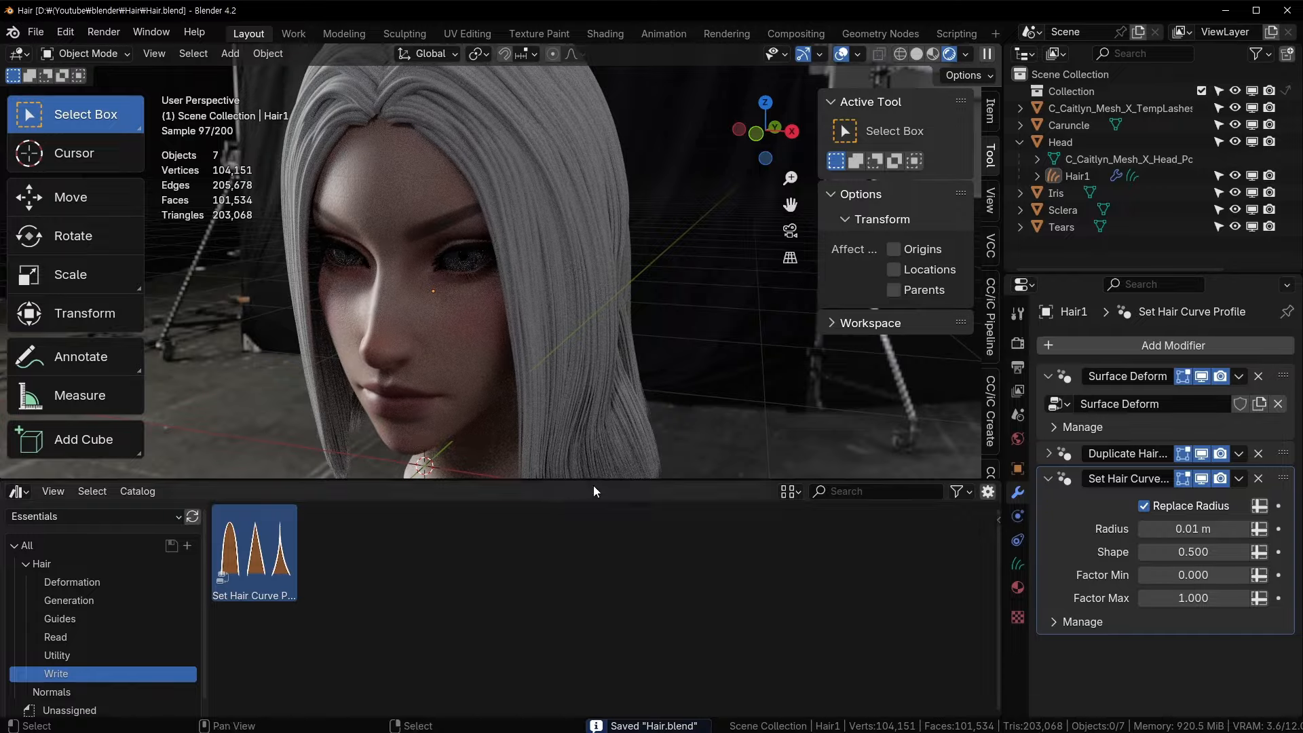
left_click_drag(593, 487, 611, 611)
middle_click_drag(628, 552, 646, 425)
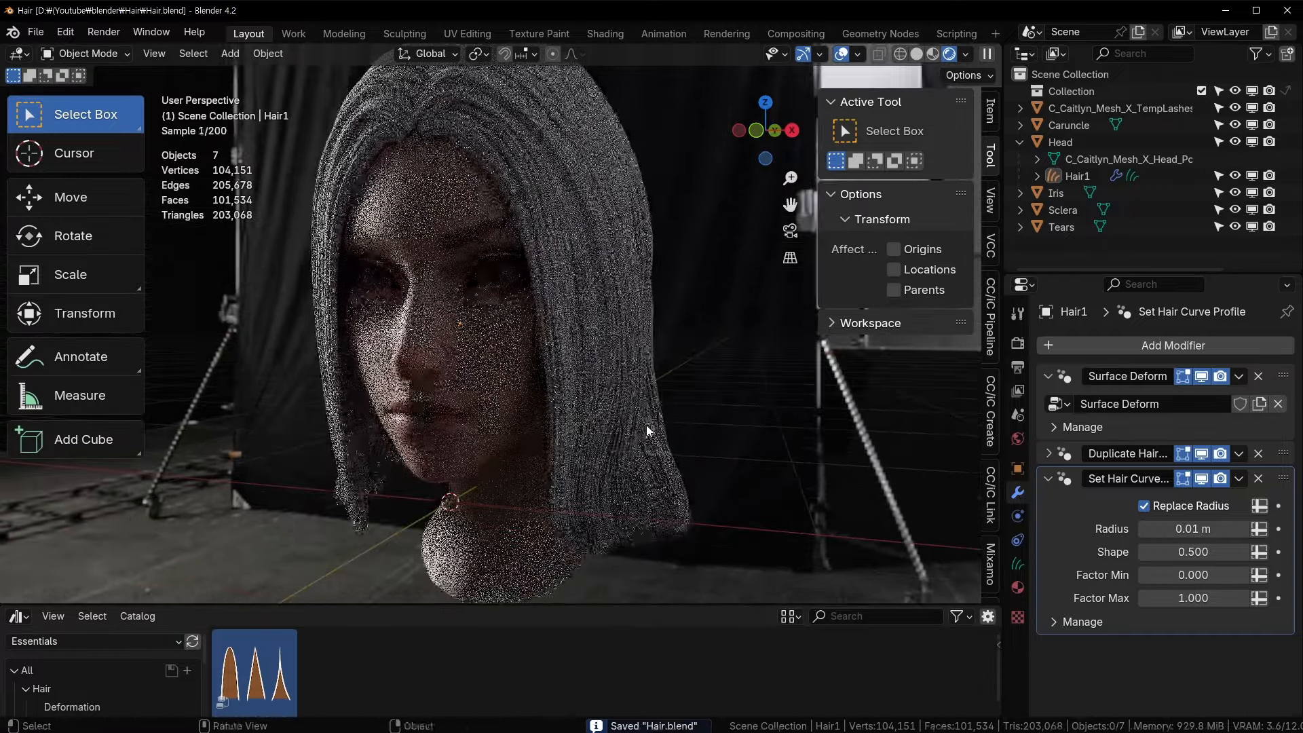
middle_click_drag(642, 320, 483, 201)
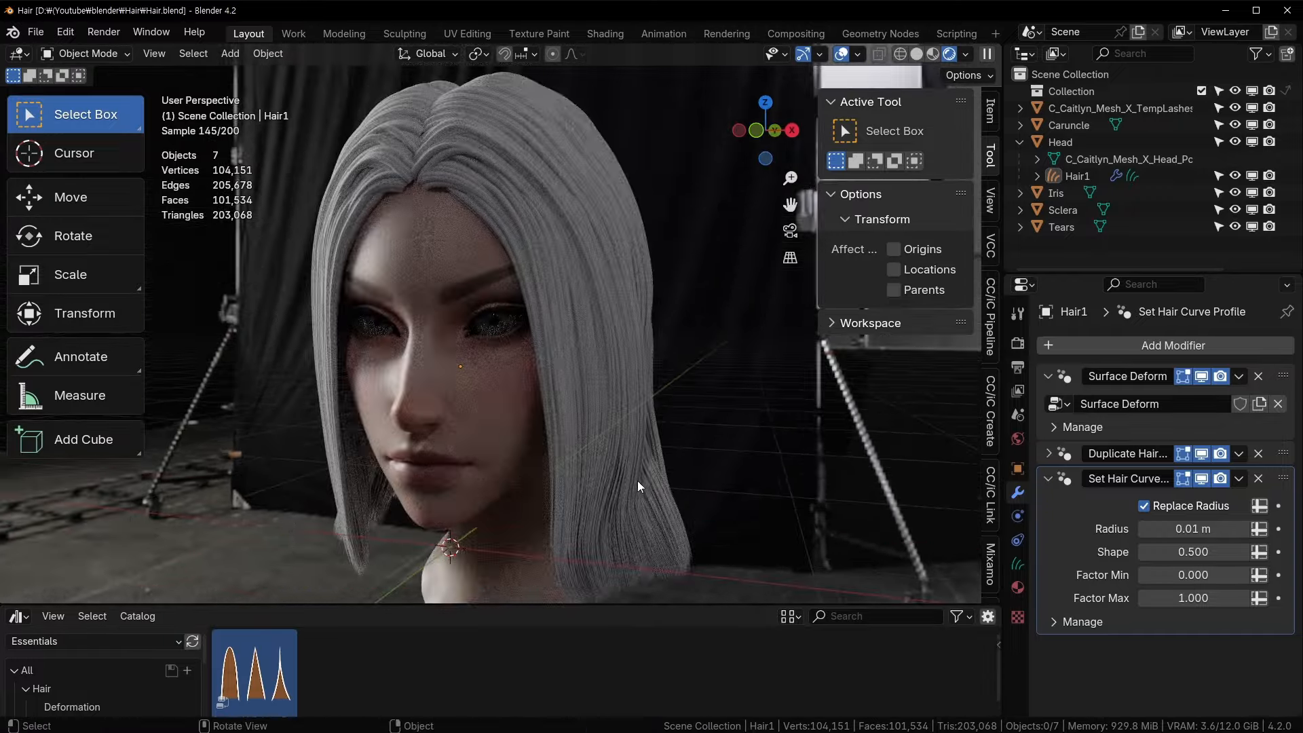
middle_click_drag(631, 441, 634, 412)
- Set the Set Hair Curve Profile radius to 0.005 m and inspect the hair around the parting up close
left_click(1182, 529)
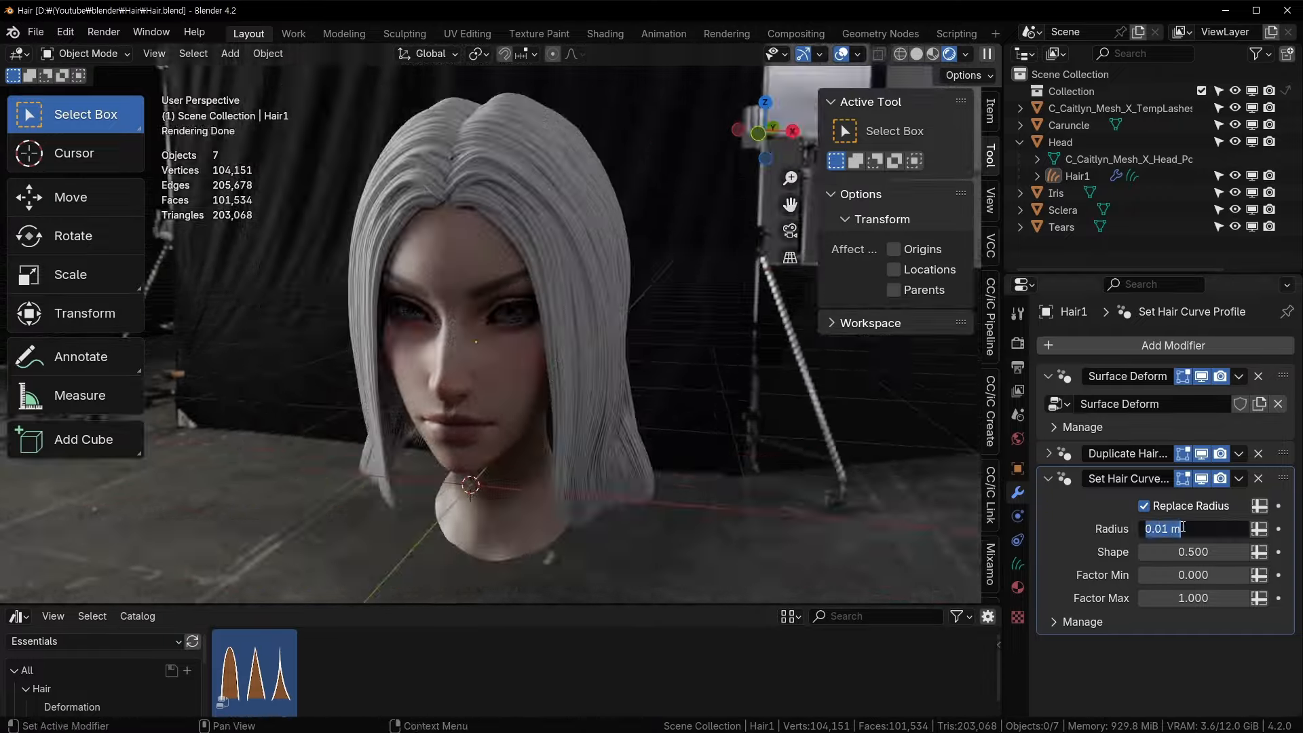
type("0.005")
key("Return")
scroll(573, 205, "up", 4)
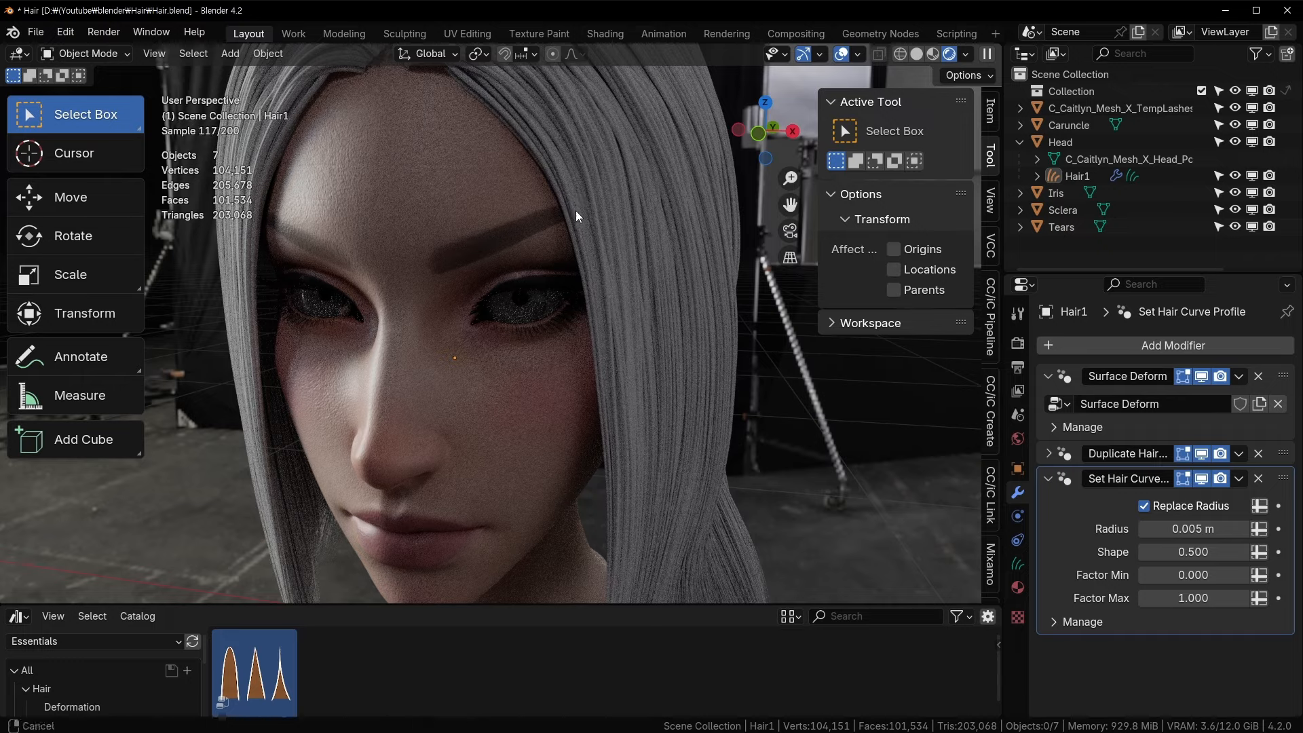
middle_click_drag(576, 210, 583, 329, "shift")
- Move Set Hair Curve Profile above Duplicate Hair Curves in the modifier stack and set its radius to 0.002 m
left_click_drag(1285, 475, 1284, 441)
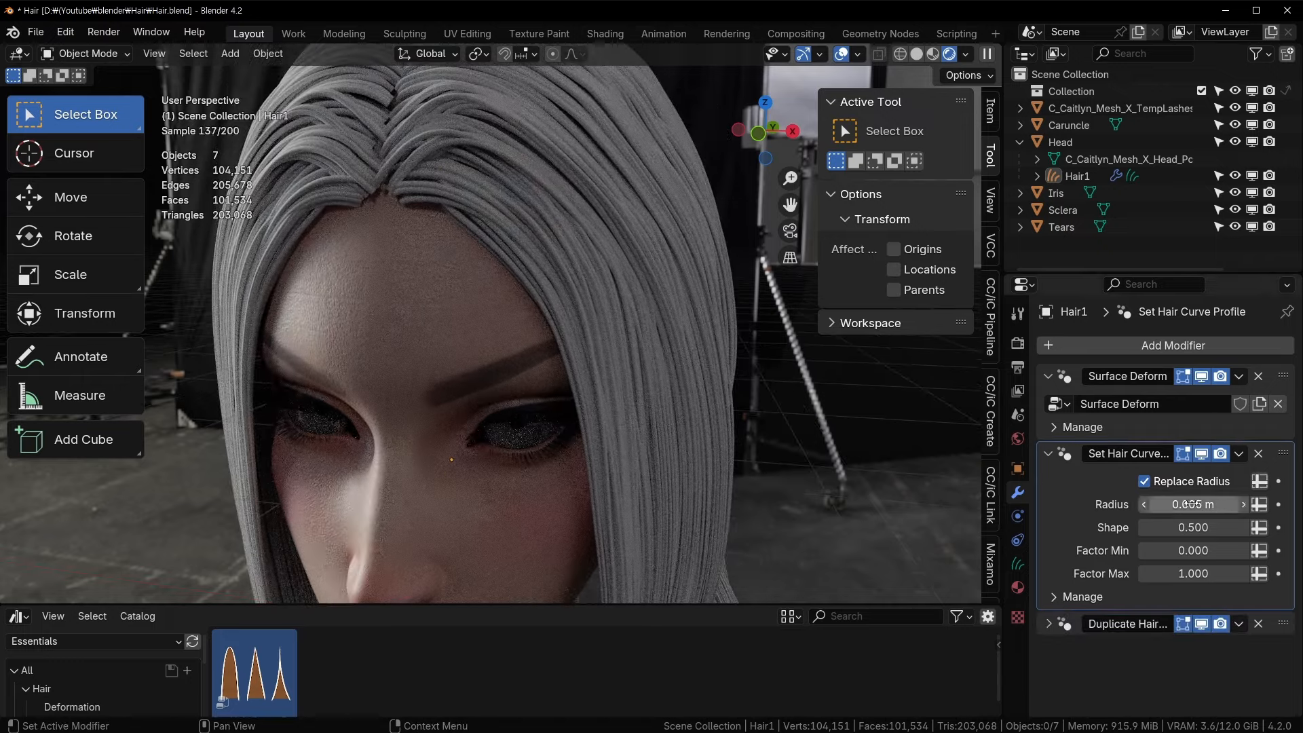
left_click(1172, 506)
left_click(1172, 506)
key("Return")
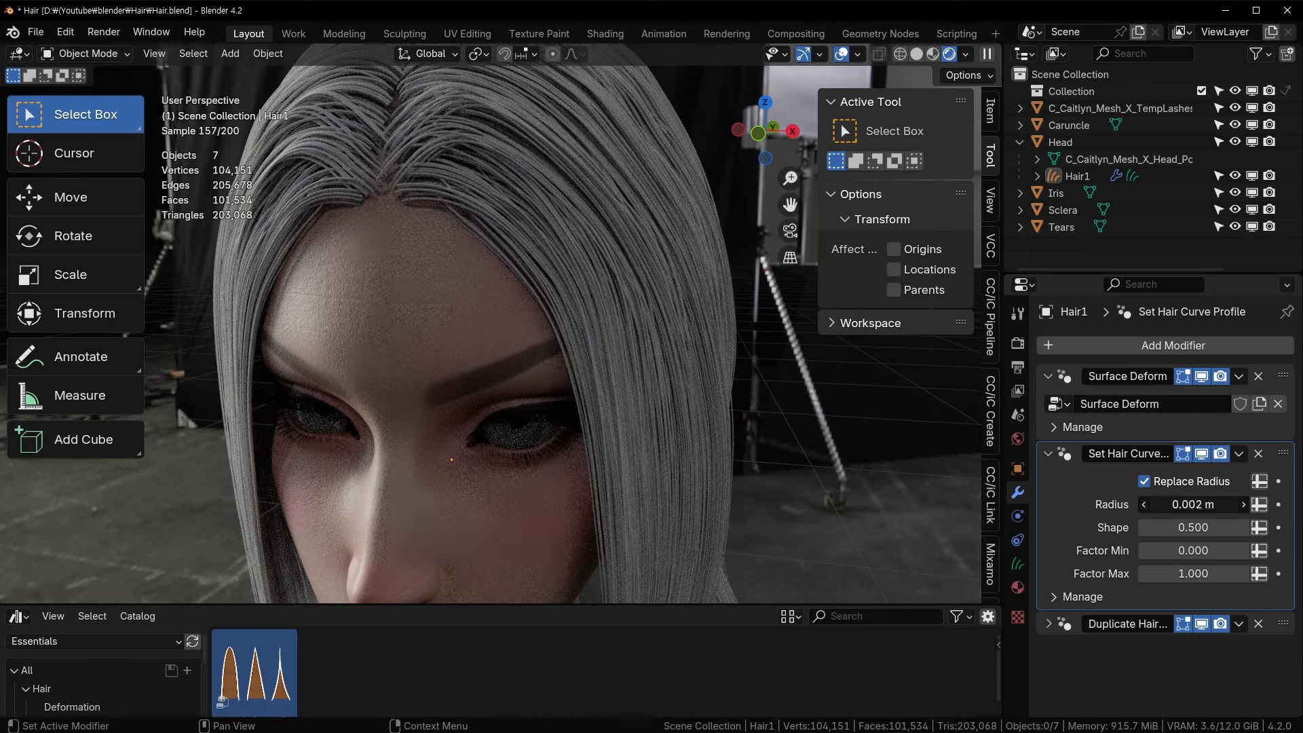
- Reduce the Set Hair Curve Profile radius to 0.0005 m, check the strands from the side and front, and save the file
left_click(1174, 505)
left_click(1174, 506)
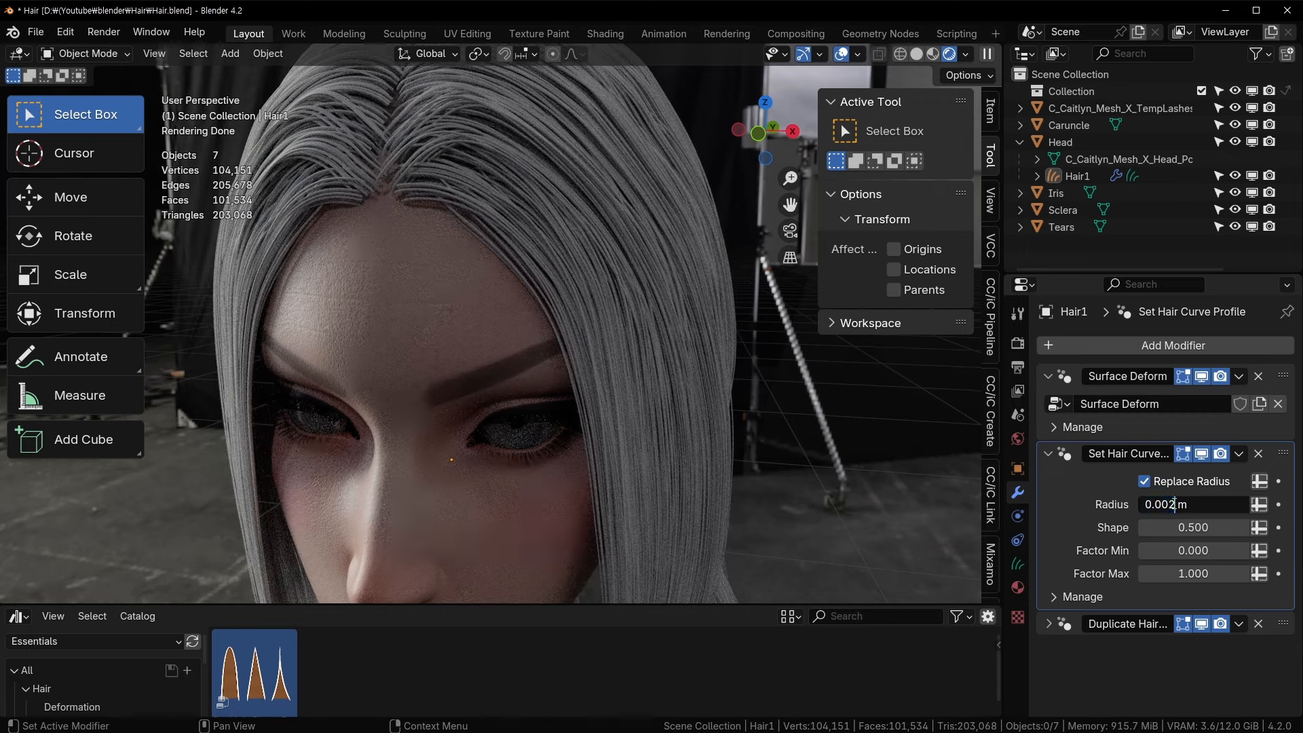
key("Return")
middle_click_drag(544, 339, 475, 330)
left_click(1193, 506)
left_click_drag(1183, 505, 1175, 506)
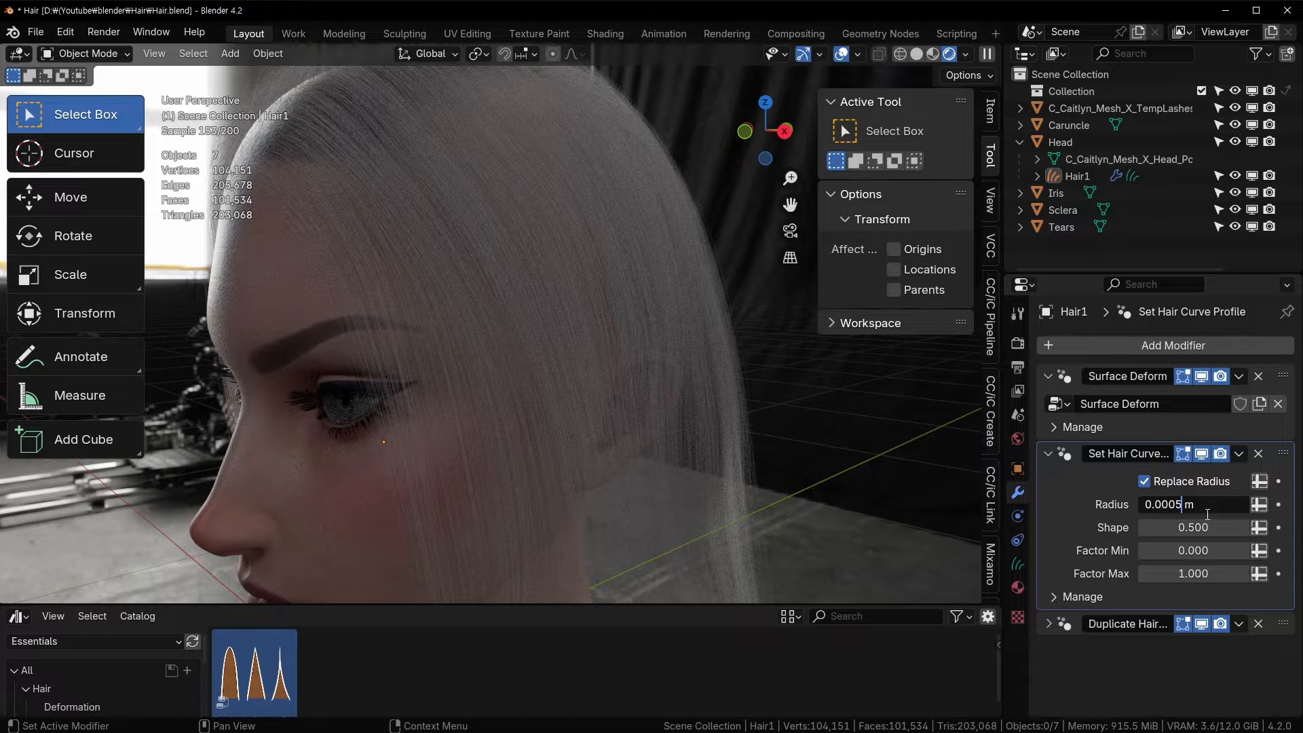
type("5")
key("Return")
middle_click_drag(469, 251, 569, 253)
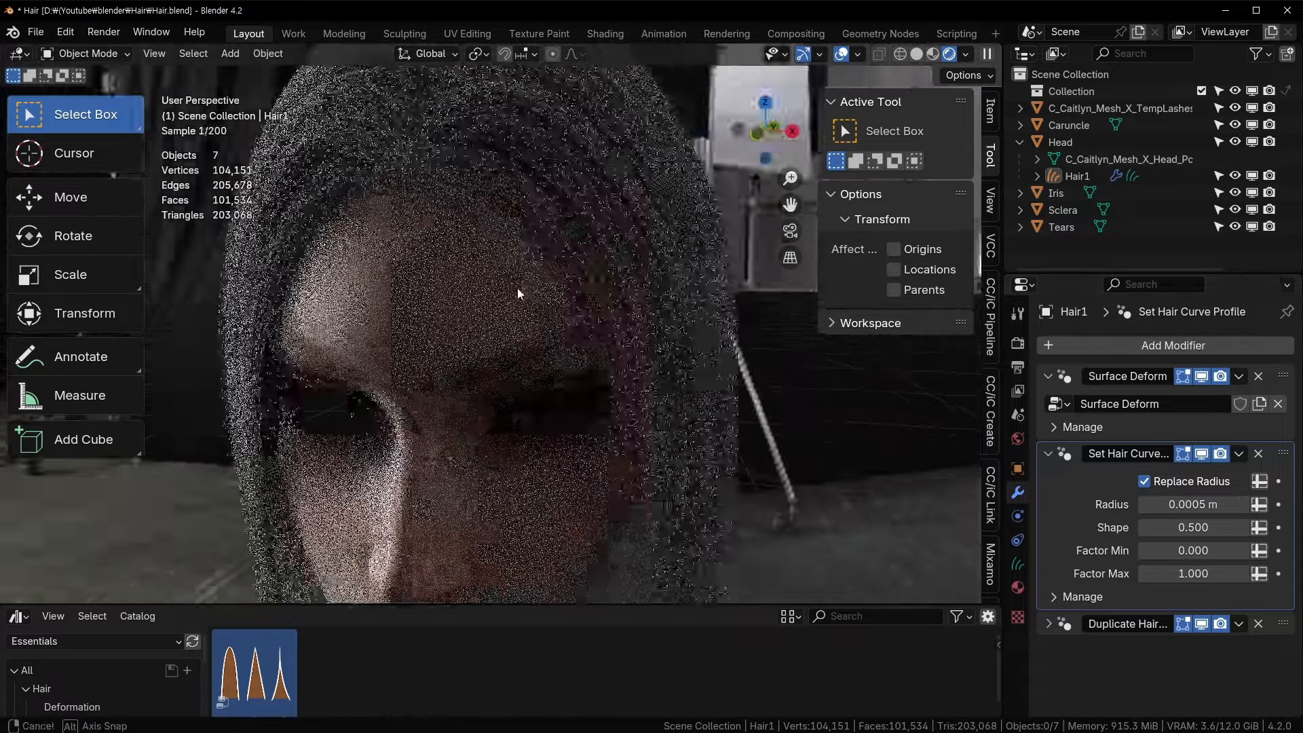
middle_click_drag(518, 288, 582, 317)
key("ctrl+s")
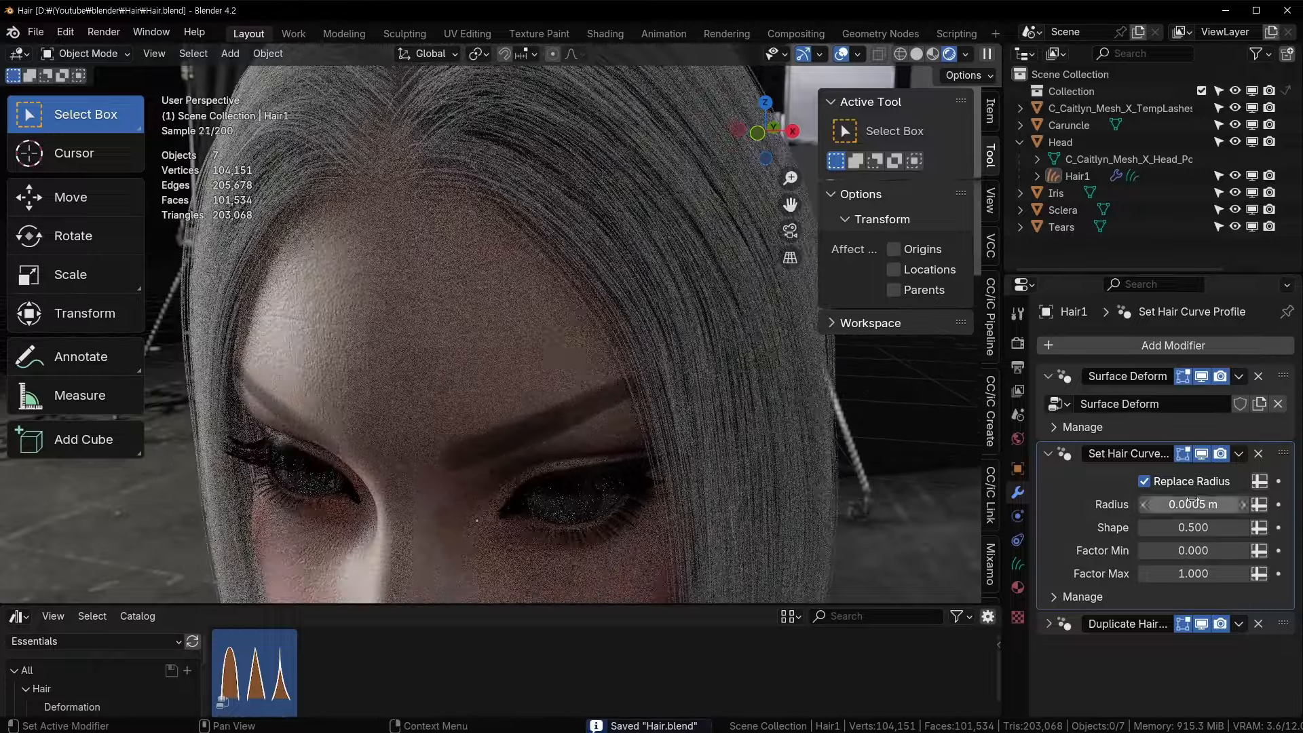
- Expand the Duplicate Hair Curves settings and disable that modifier in the viewport to inspect only the guide strands
left_click(1049, 625)
scroll(1049, 637, "down", 4)
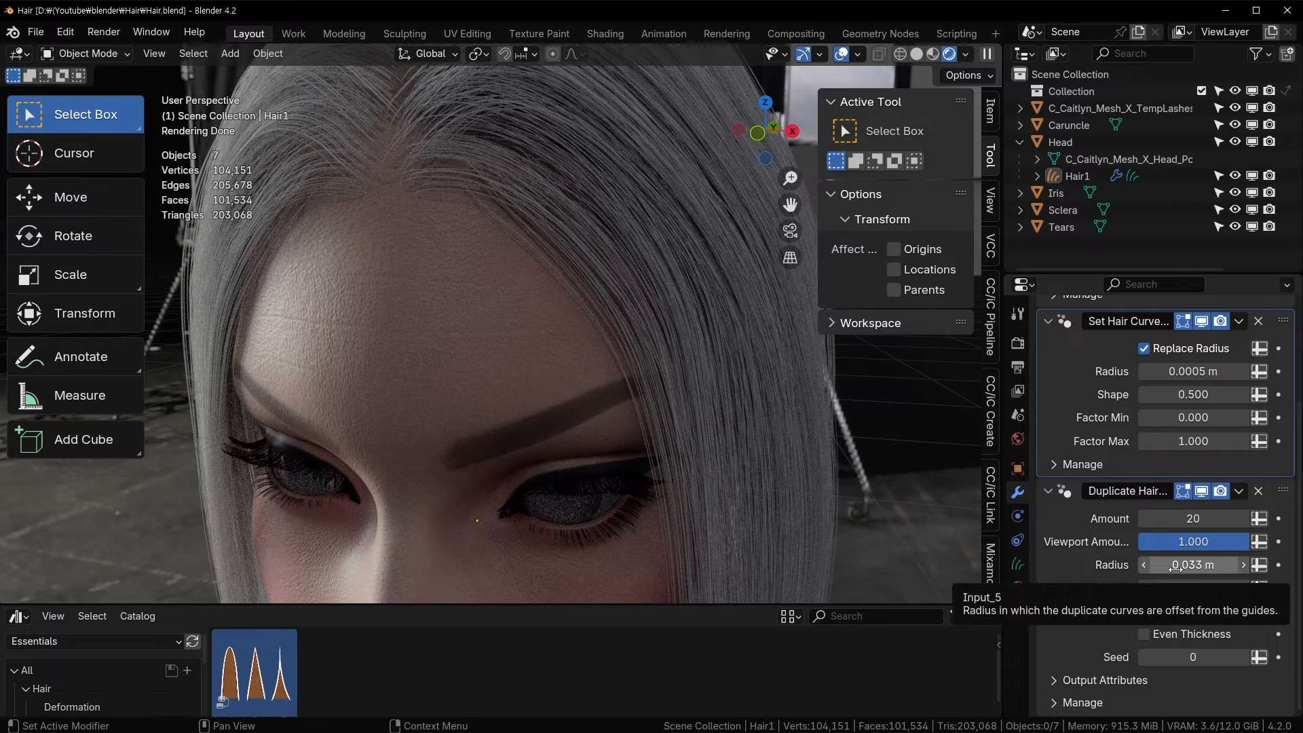
scroll(676, 278, "down", 5)
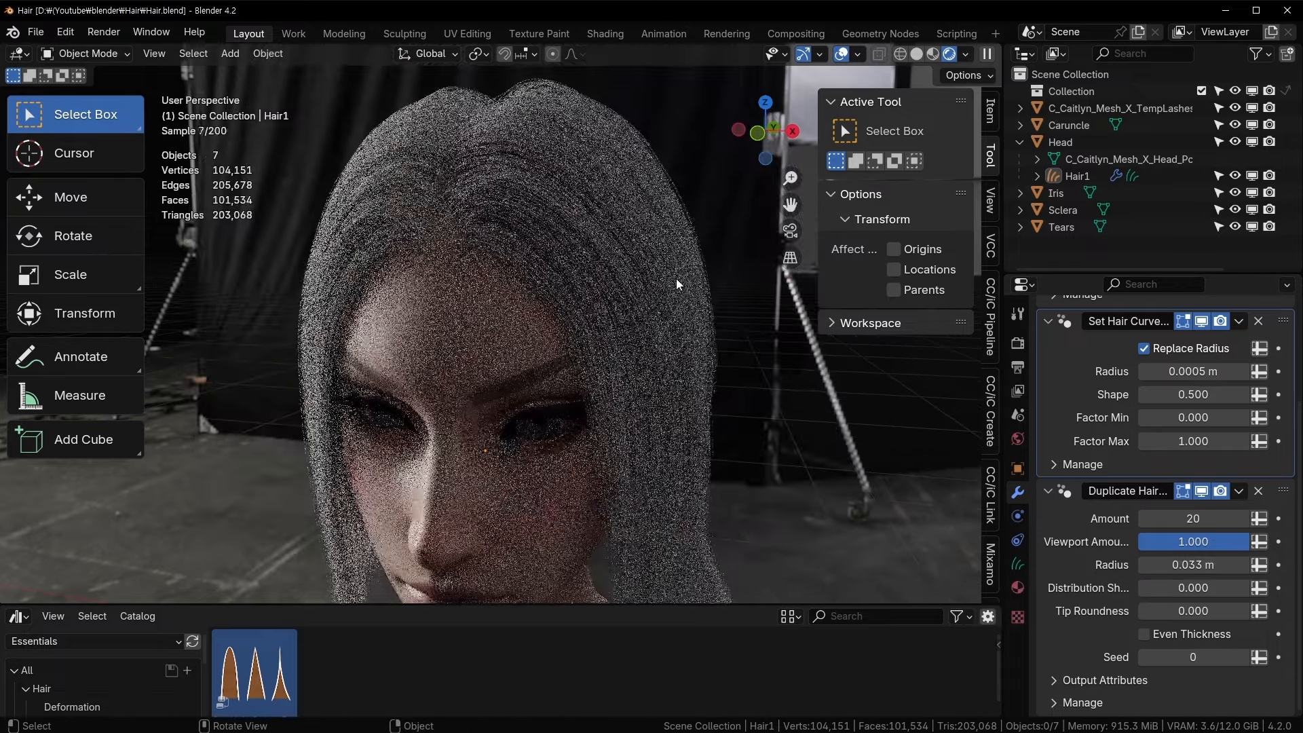
middle_click_drag(703, 317, 619, 231)
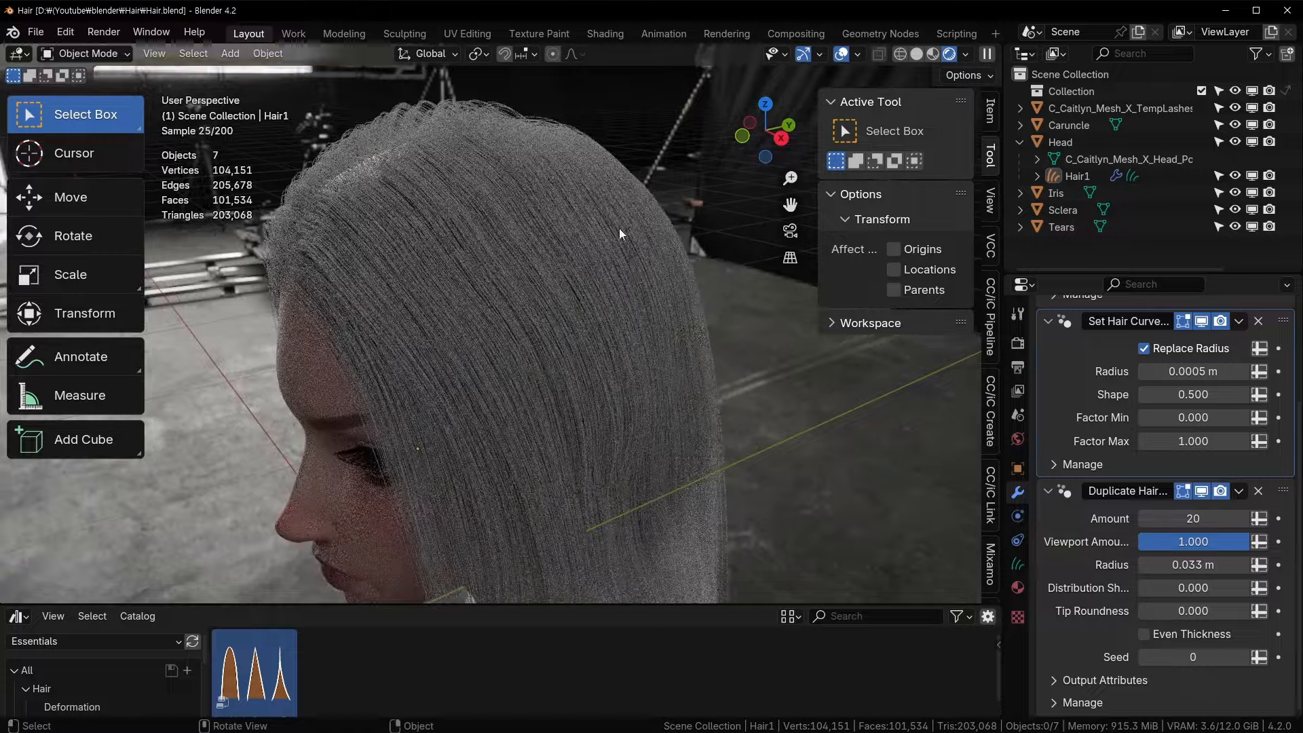
left_click(1202, 490)
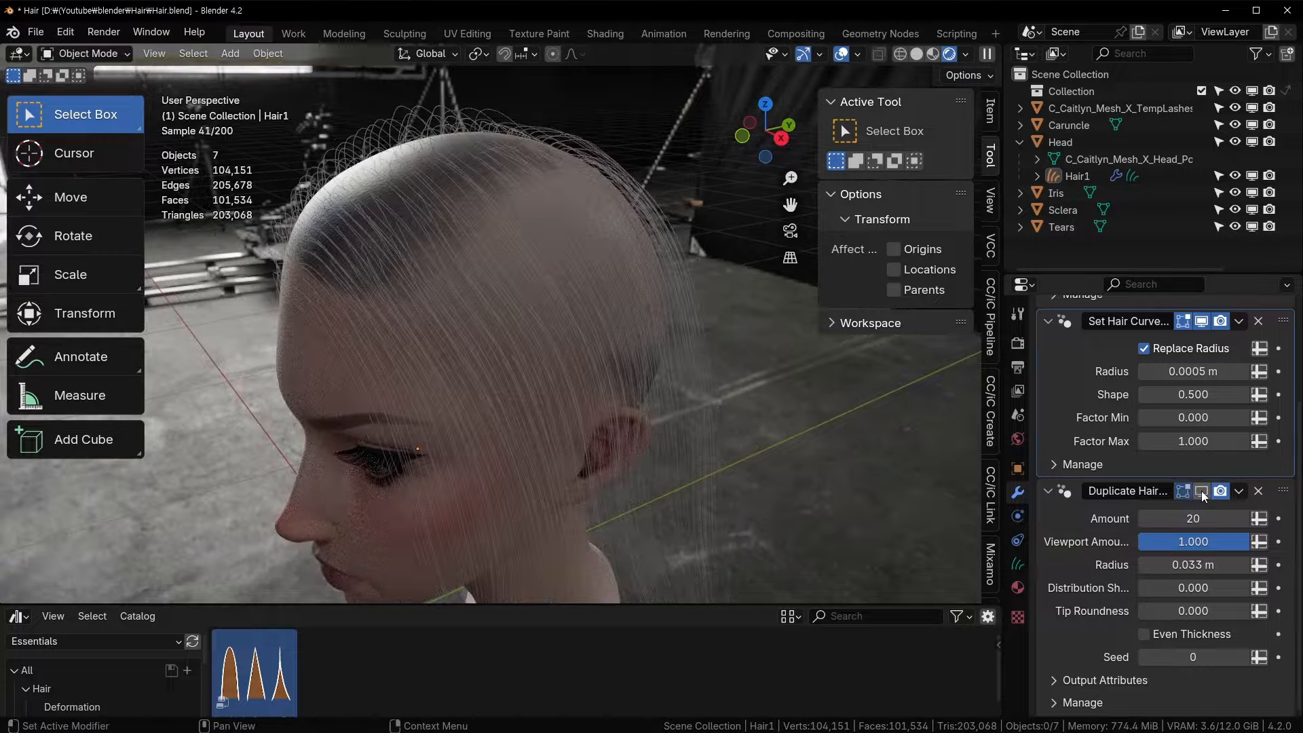
middle_click_drag(664, 356, 733, 348)
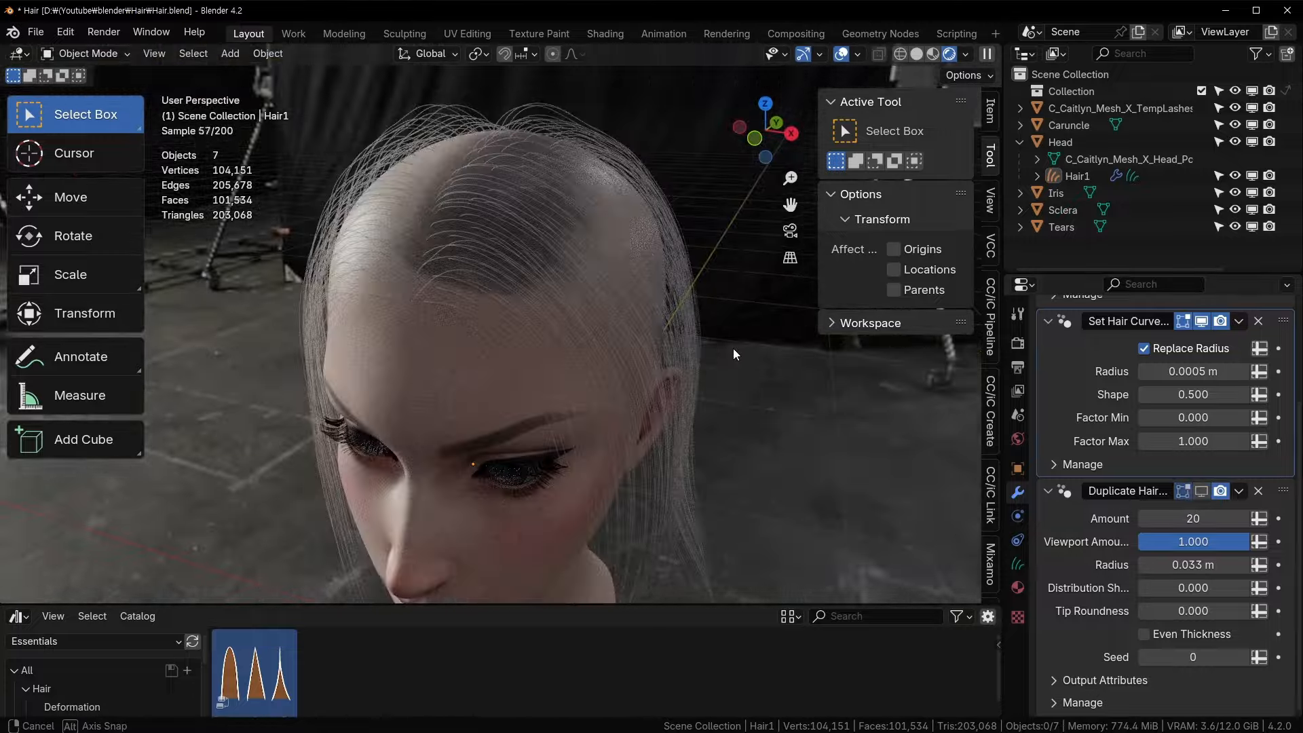
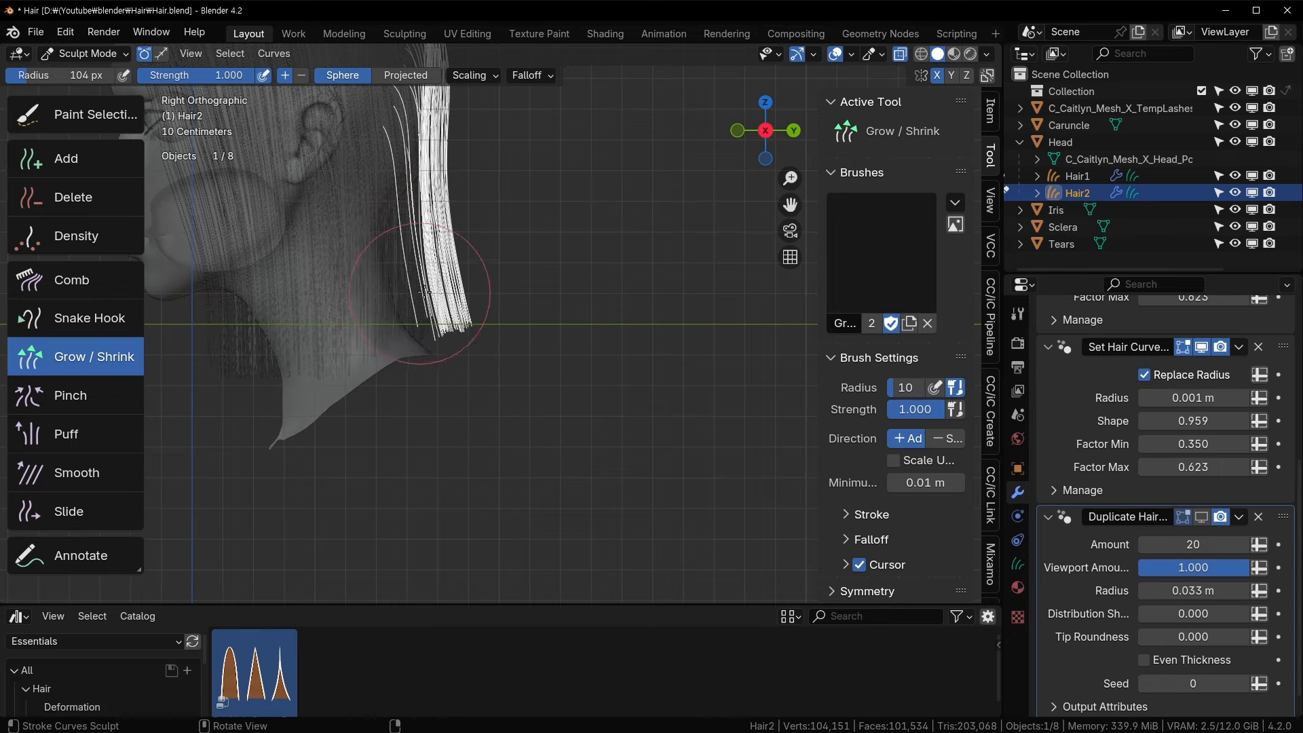
- Lengthen the Hair2 strands behind the neck with the Grow / Shrink brush, switch to Comb, turn off X-ray and view the back
left_click_drag(420, 294, 424, 312)
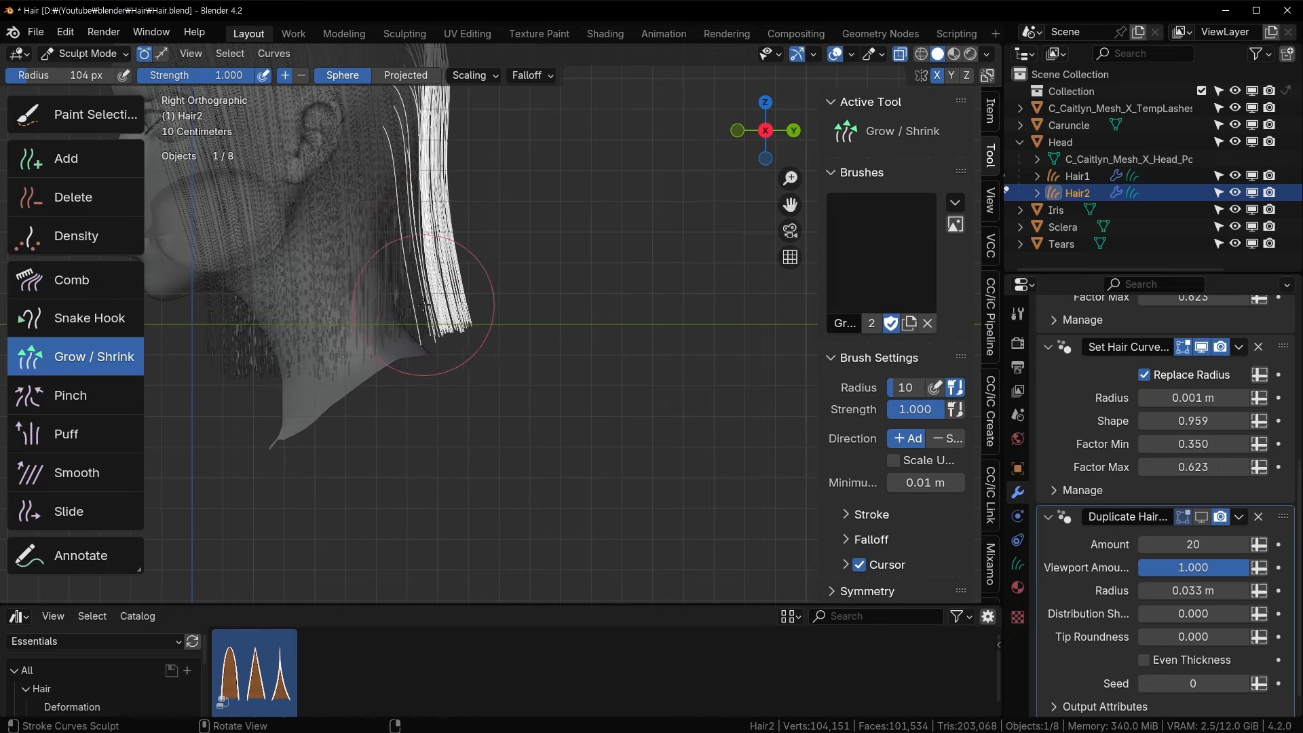
left_click(51, 289)
middle_click_drag(546, 135, 556, 263, "shift")
key("alt+z")
key("ctrl+KP_1")
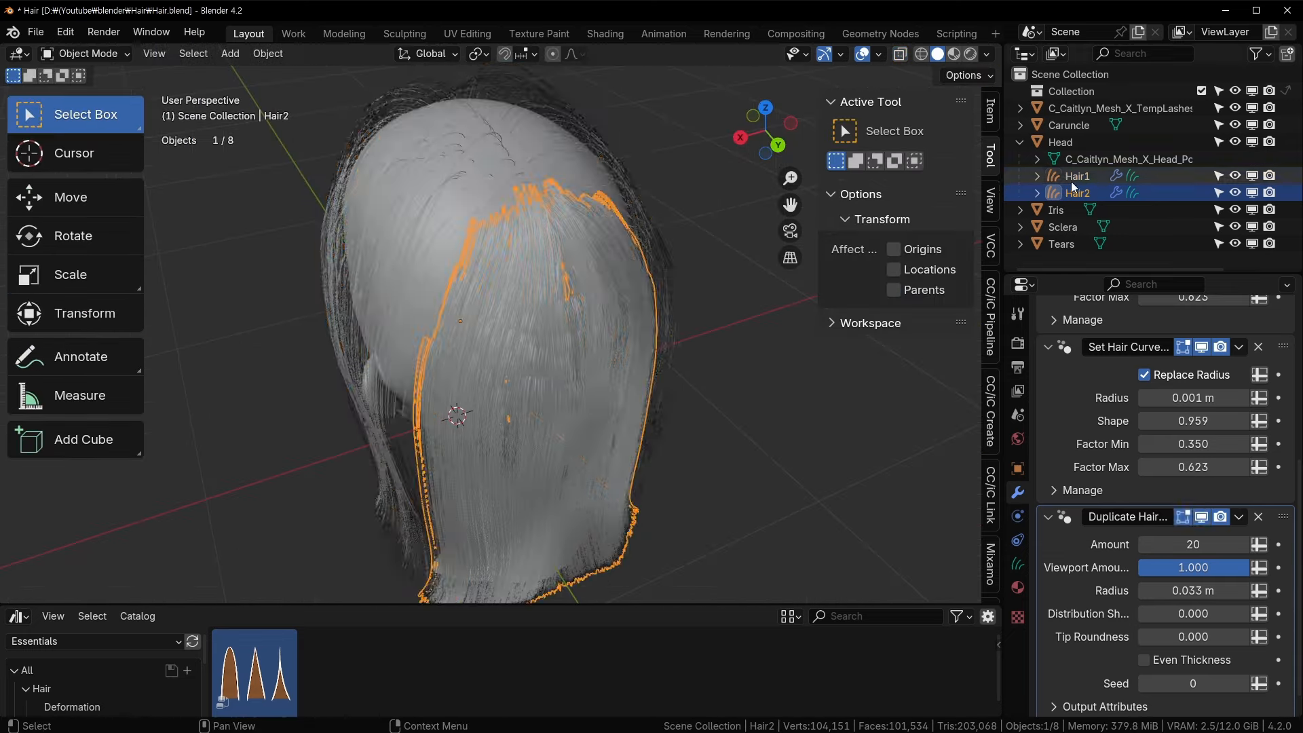
- Disable Duplicate Hair Curves in the viewport for both Hair1 and Hair2, leaving Hair2 selected
left_click(1073, 178)
left_click(1202, 492)
left_click(1078, 193)
left_click(1201, 576)
- In Sculpt Mode, add new strands to Hair2 across the bare upper back of the head with a 38 px Add brush
key("ctrl+Tab")
left_click(66, 159)
key("f")
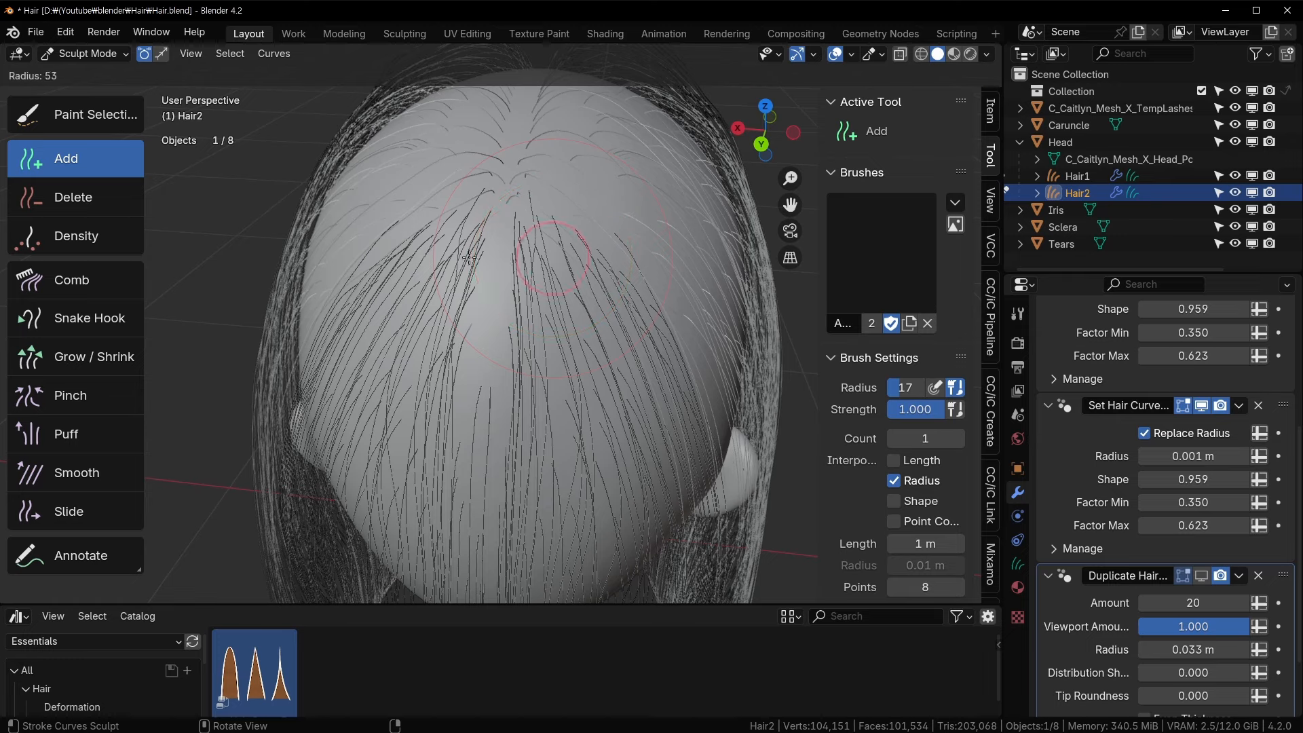
left_click(530, 238)
key("f")
left_click(502, 236)
middle_click_drag(502, 236, 561, 256)
left_click(535, 271)
left_click(521, 303)
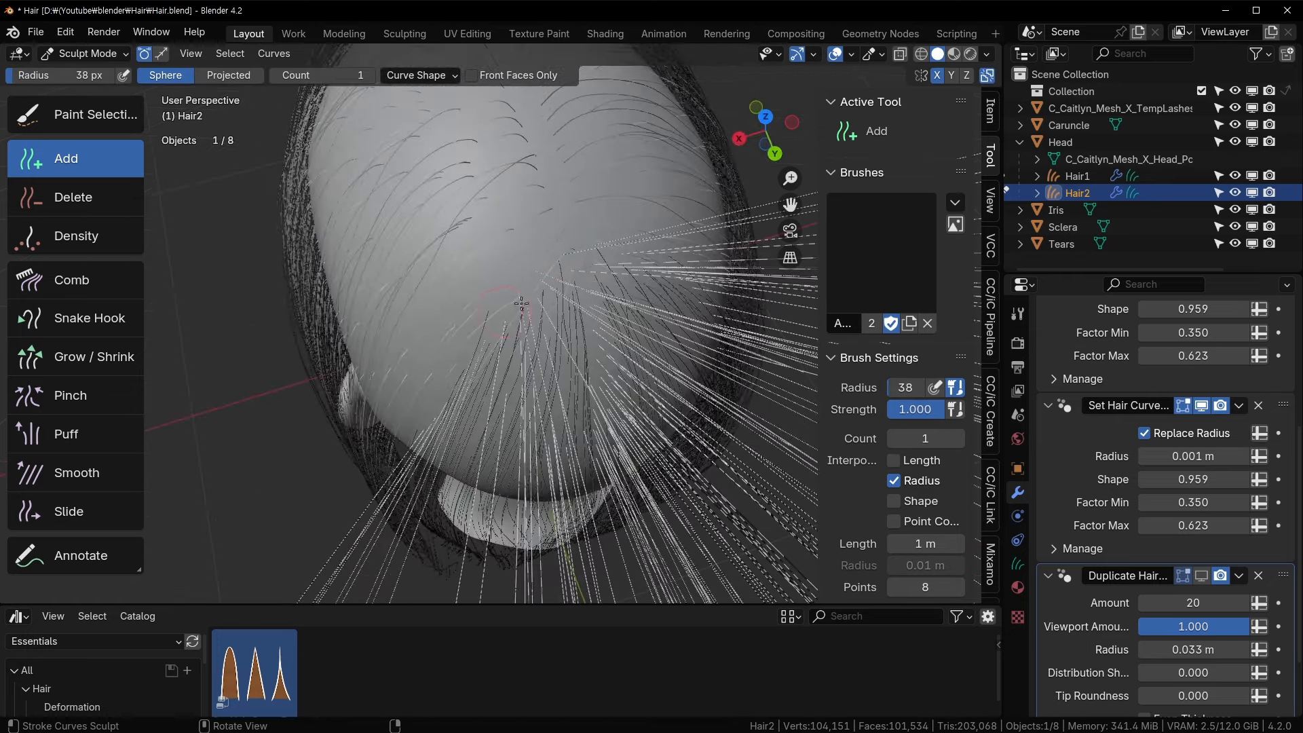
left_click(576, 236)
left_click(589, 282)
middle_click_drag(596, 331, 601, 336)
left_click(648, 357)
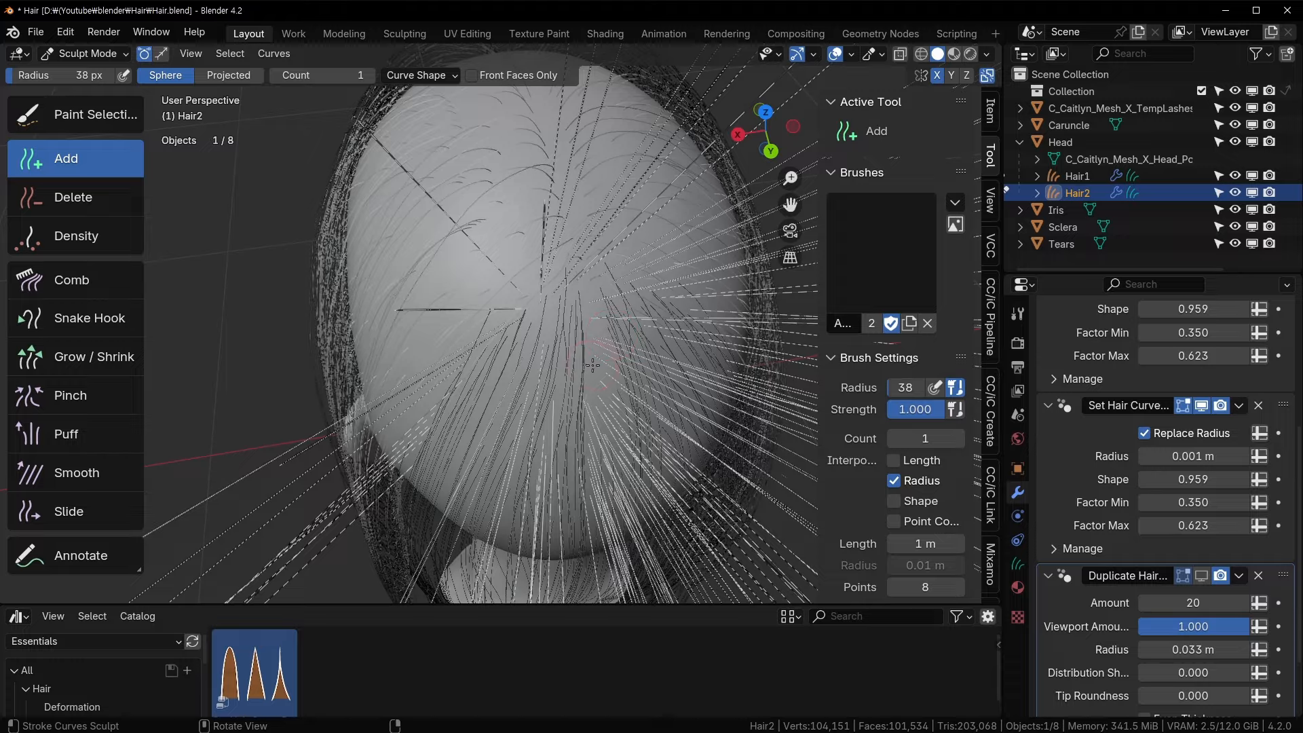
left_click(626, 375)
- Examine the newly added Hair2 strands in Edit Mode, ending in the right orthographic view
middle_click_drag(642, 380, 475, 309)
scroll(606, 305, "down", 3)
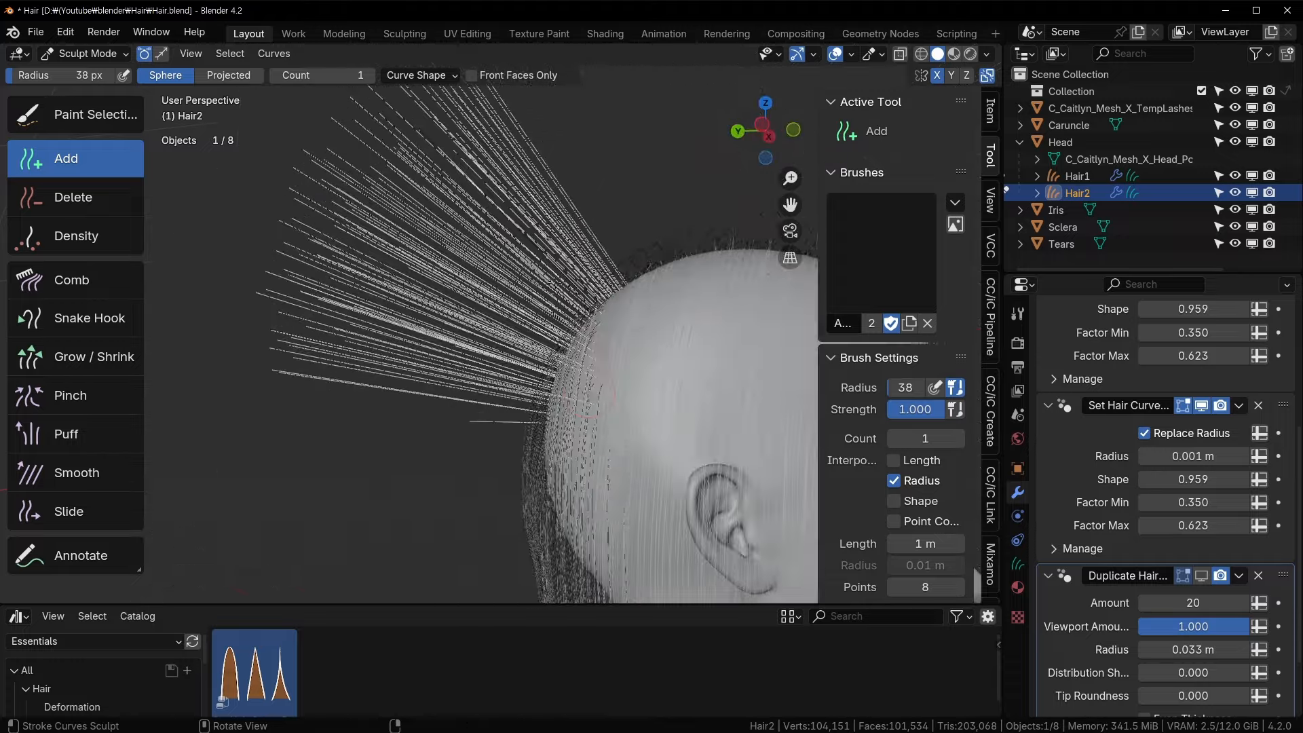
middle_click_drag(572, 486, 581, 322, "shift")
scroll(608, 498, "down", 3)
key("Tab")
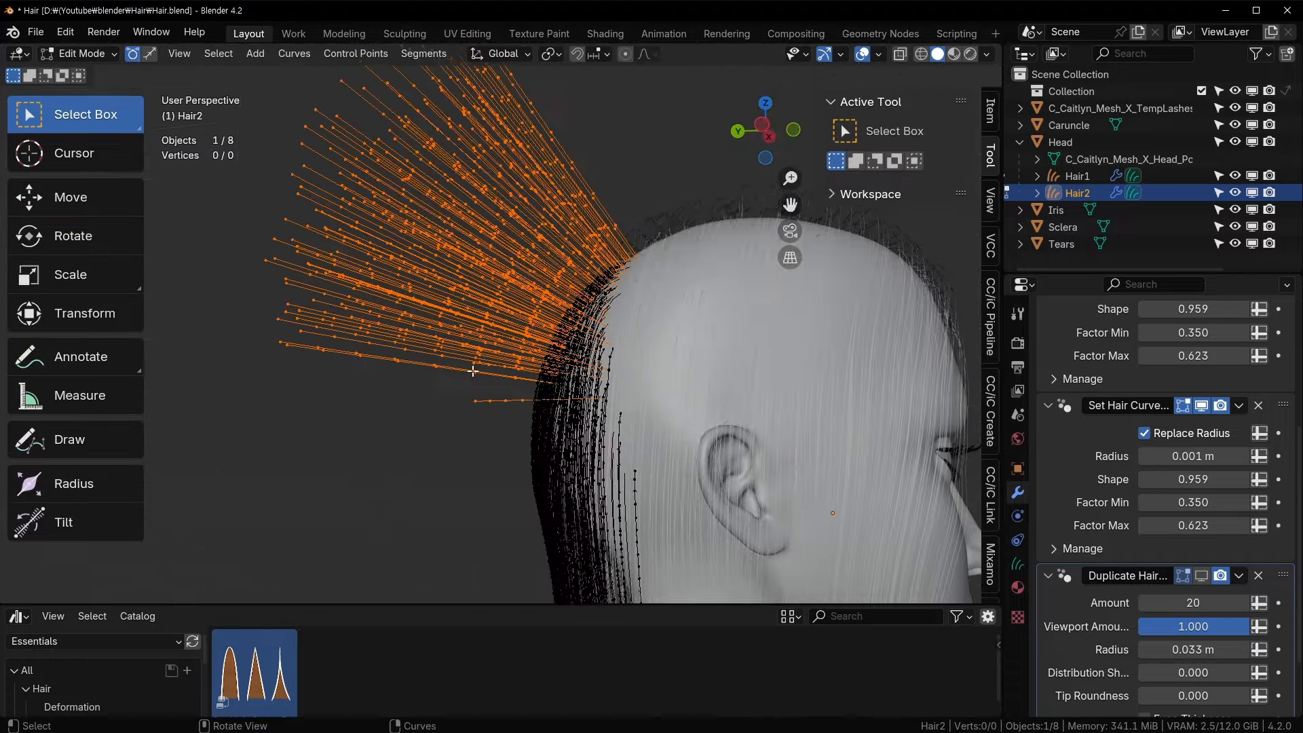
mouse_move(499, 281)
middle_mouse_down()
mouse_move(478, 307)
mouse_move(516, 299)
mouse_move(613, 333)
middle_mouse_up()
key("KP_3")
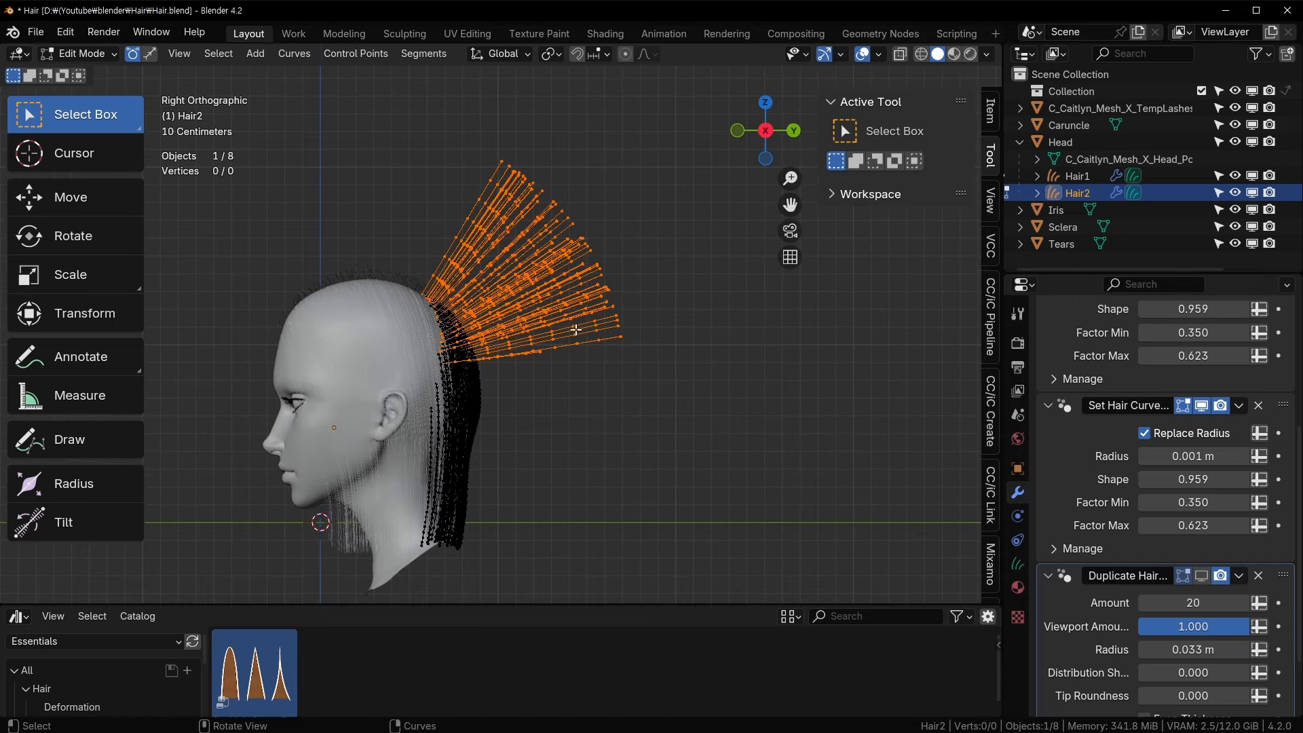
- Return to Sculpt Mode and comb the new Hair2 strands down along the back of the head with a 189 px Comb brush
key("ctrl+Tab")
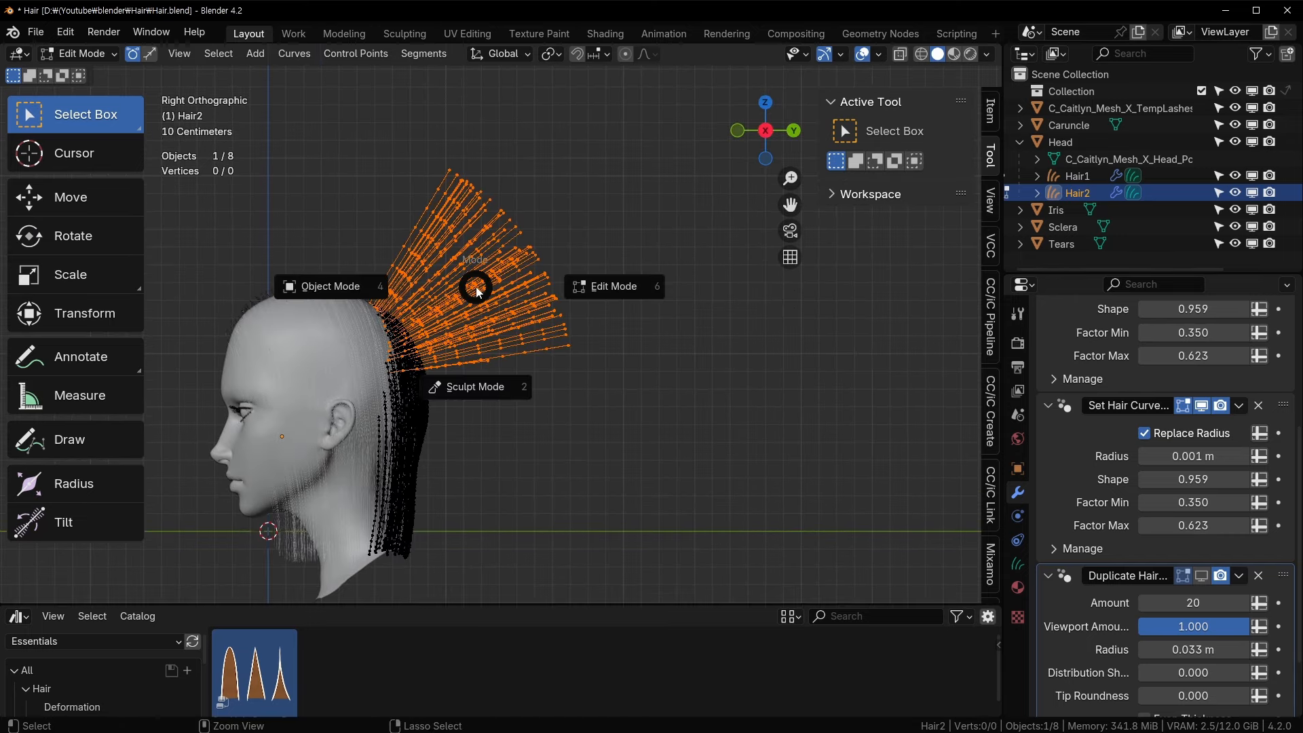
left_click(465, 384)
key("f")
left_click(562, 348)
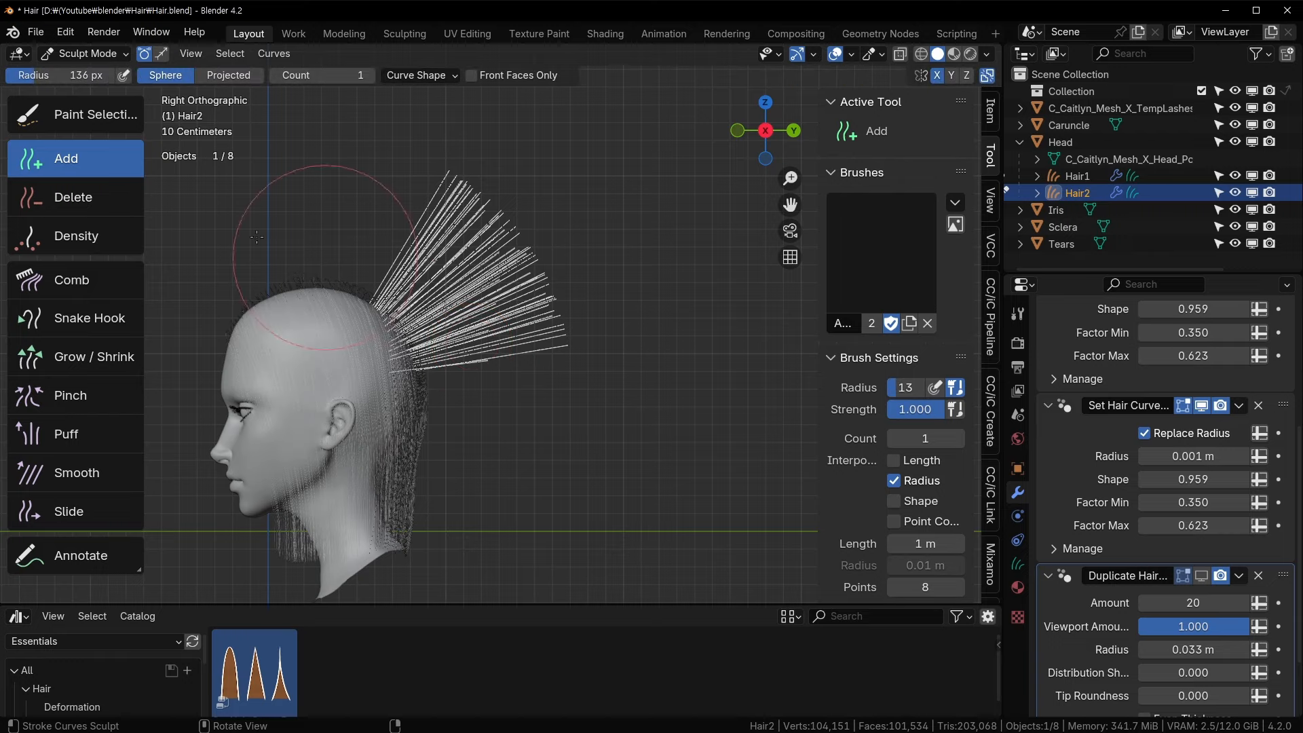
left_click(127, 289)
middle_click_drag(476, 350, 485, 322, "shift")
key("f")
left_click(597, 262)
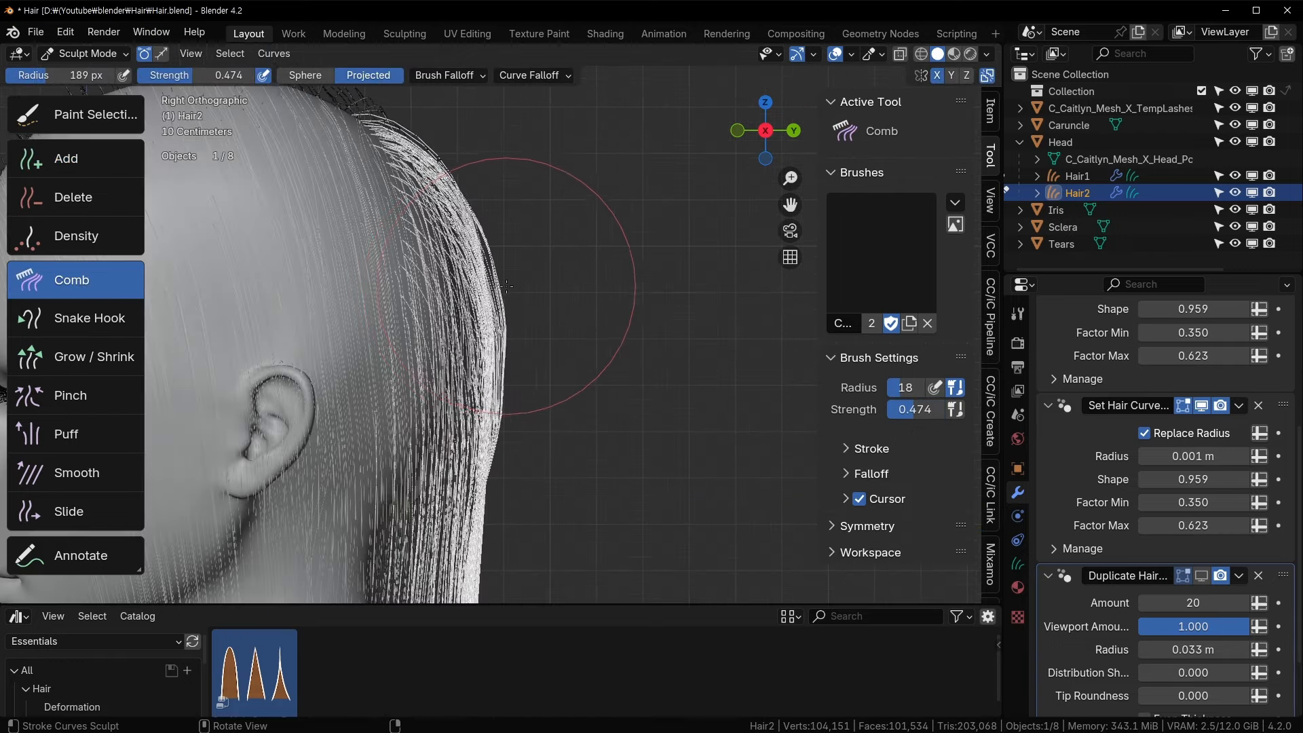
- Comb the lower ends of the Hair2 strands inward along the neck in the right view, reducing the Comb brush to 158 px
middle_click_drag(509, 421, 511, 177, "shift")
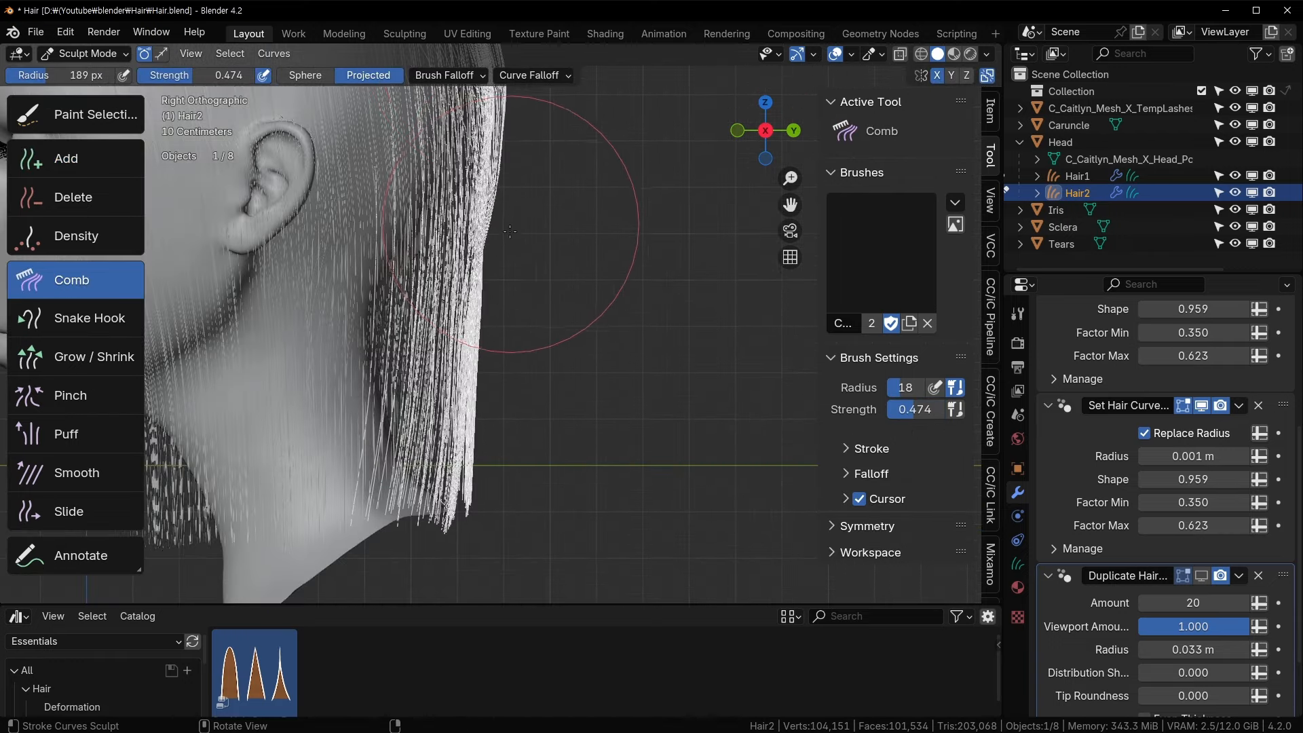
left_click_drag(577, 178, 486, 410)
left_click_drag(507, 302, 487, 432)
key("f")
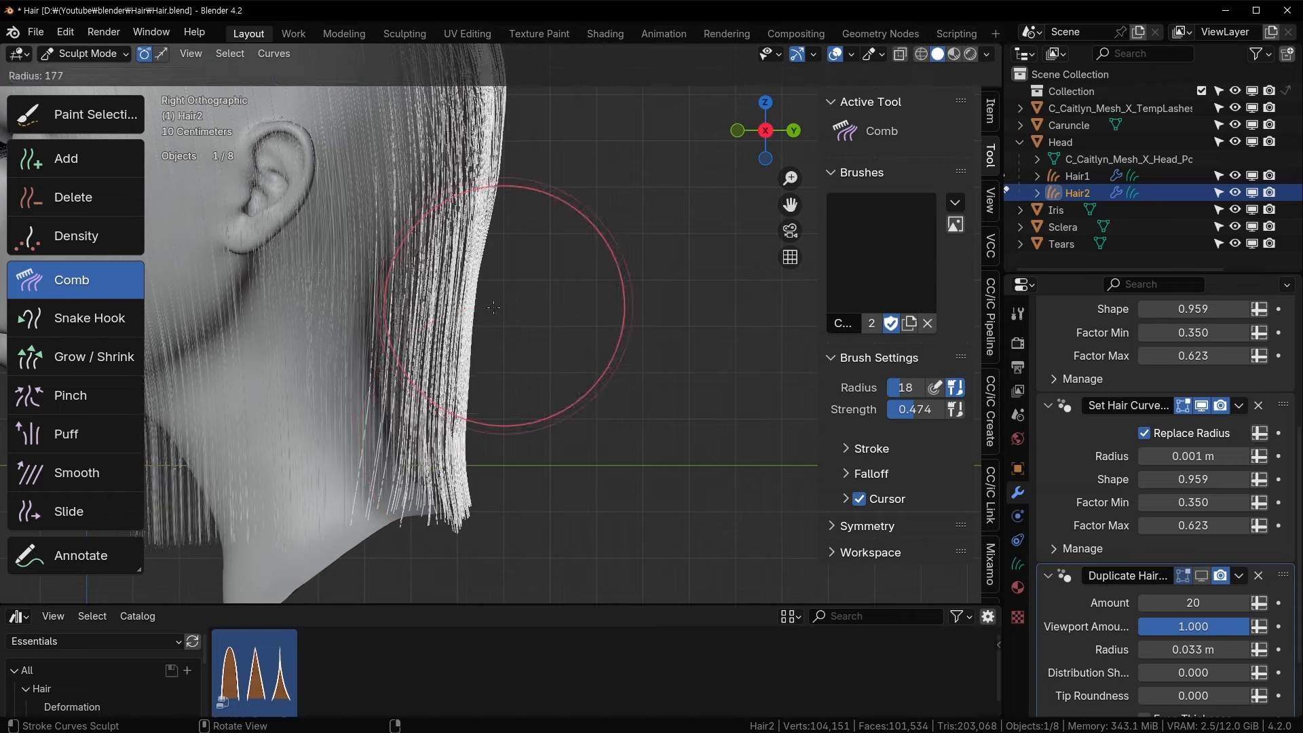
left_click(611, 304)
mouse_move(519, 285)
left_mouse_down()
mouse_move(472, 353)
mouse_move(486, 401)
left_mouse_up()
left_click_drag(479, 510, 501, 516)
left_click_drag(326, 532, 379, 523)
- In the top view, comb the Hair2 strands around the back of the head with Comb brush radii of 245 px and 178 px
key("KP_7")
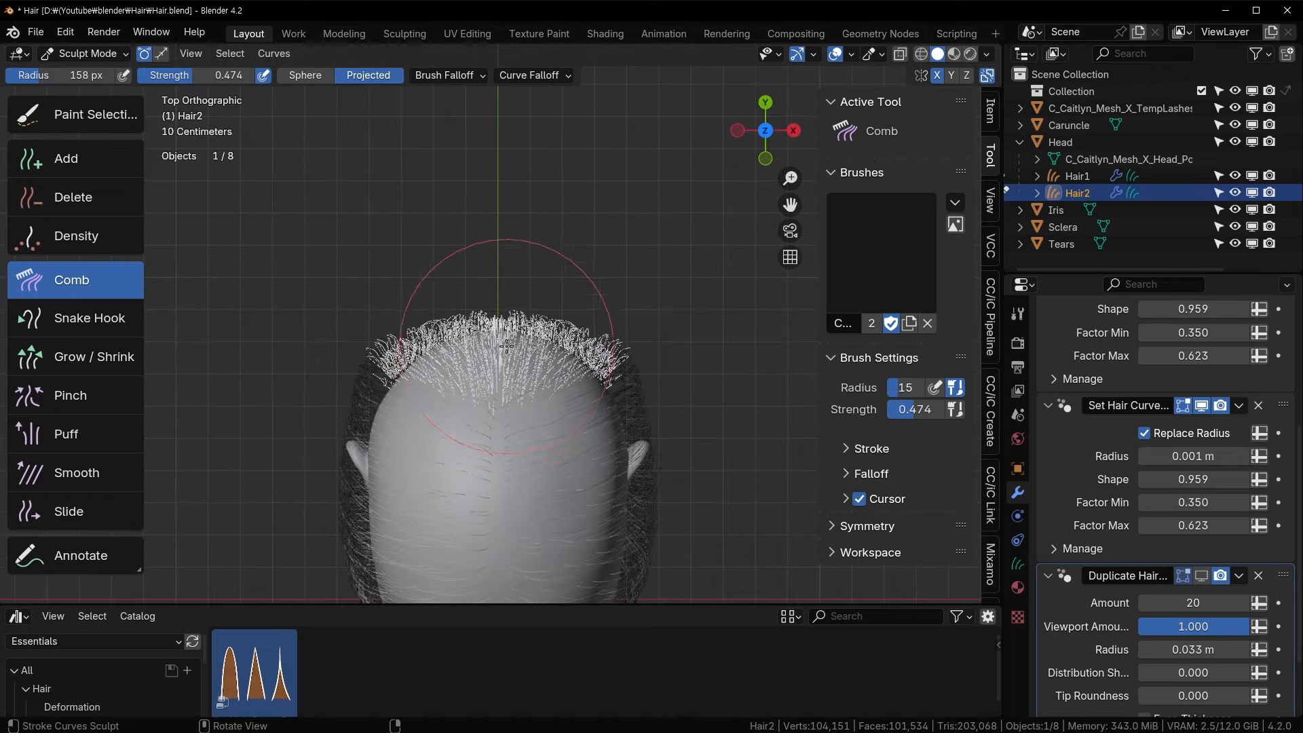
middle_click_drag(568, 223, 512, 287, "shift")
key("f")
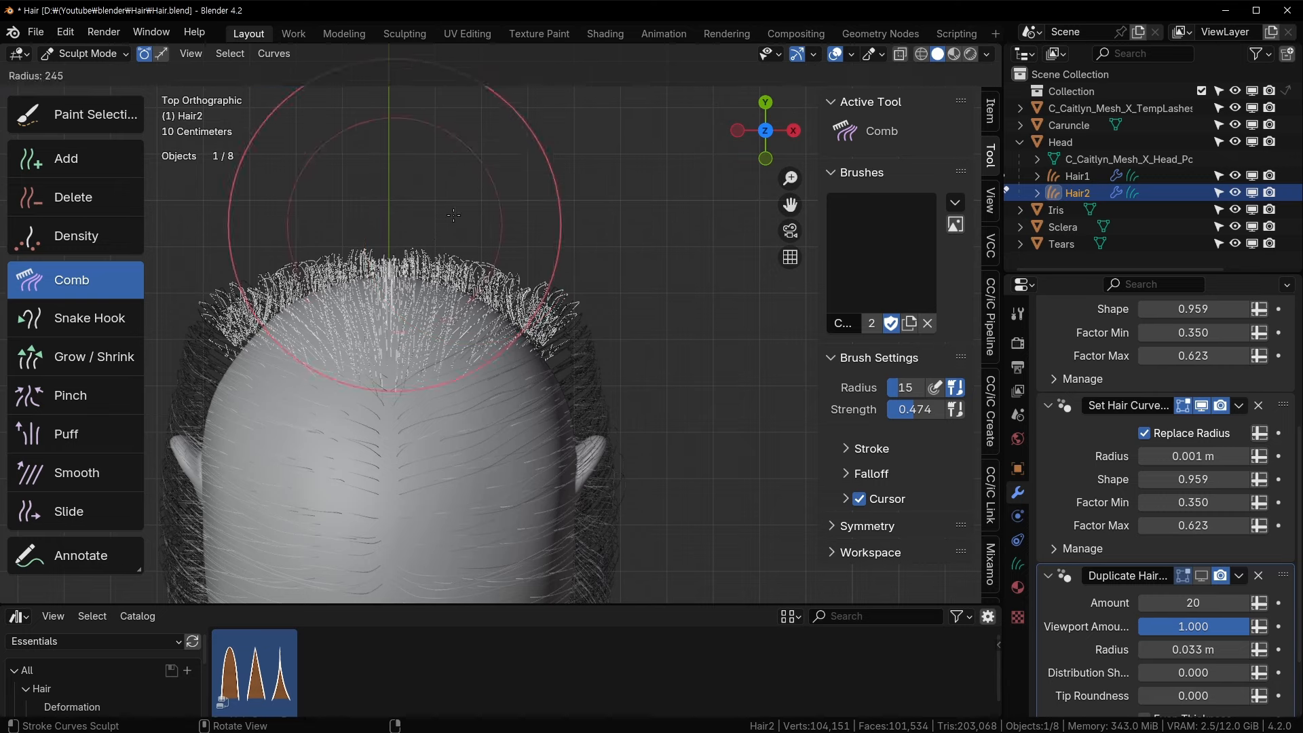
left_click(453, 269)
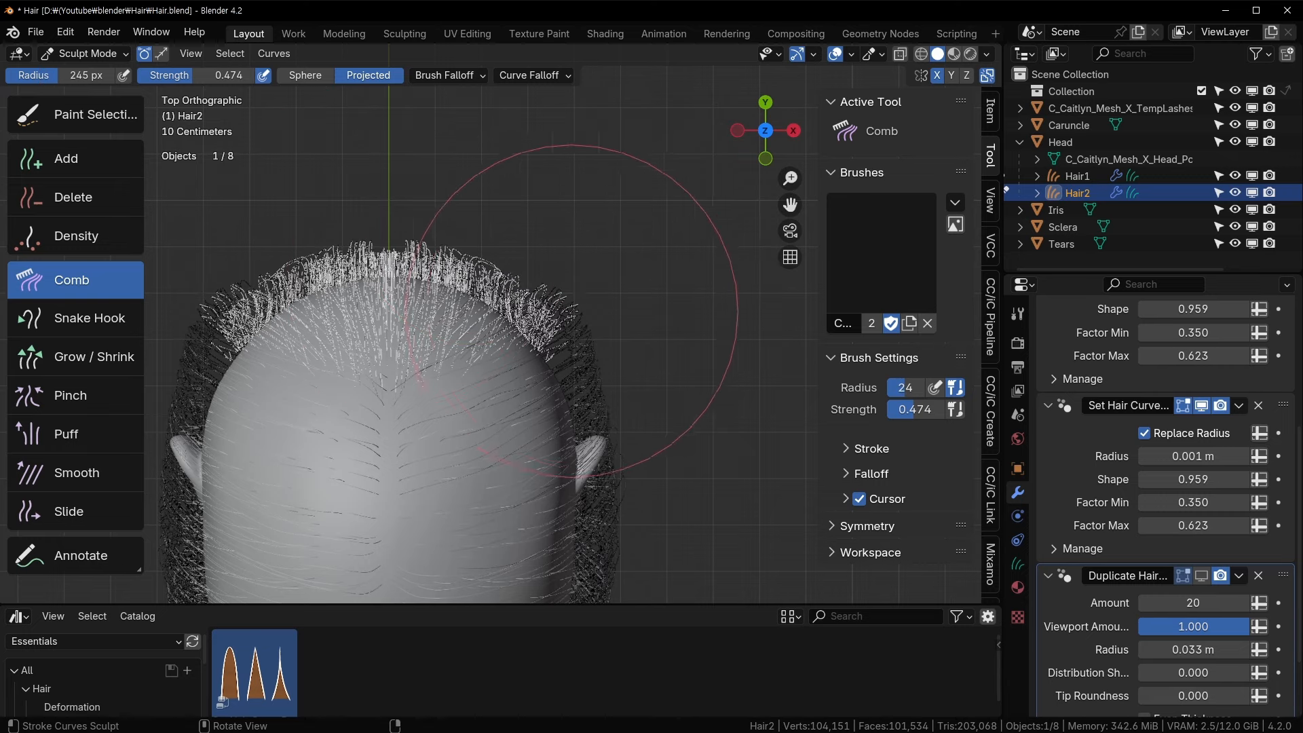
key("f")
left_click(585, 293)
left_click_drag(585, 293, 594, 295)
mouse_move(473, 275)
left_mouse_down()
mouse_move(410, 244)
mouse_move(420, 235)
left_mouse_up()
middle_click_drag(626, 355, 593, 317, "shift")
- Switch sculpting from Hair2 to Hair1, then return to Object Mode
key("ctrl+Tab")
key("Escape")
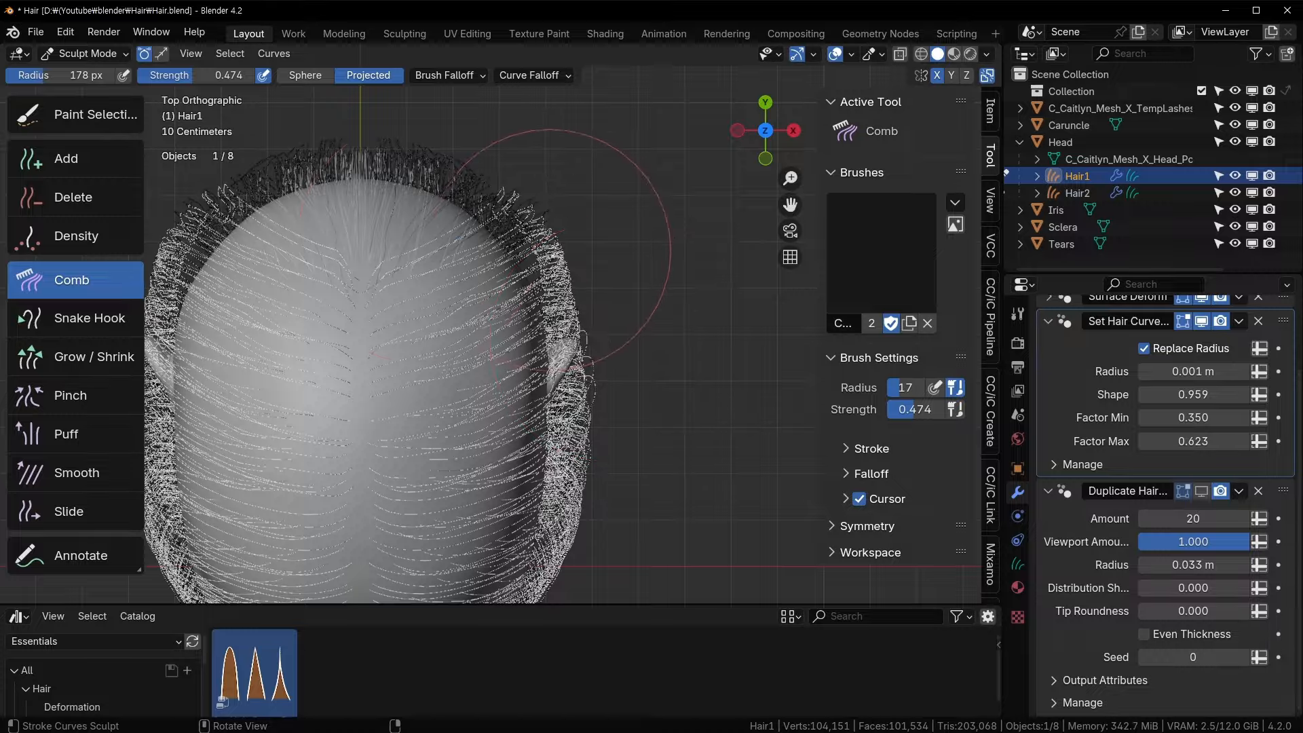
key("ctrl+Tab")
left_click(416, 242)
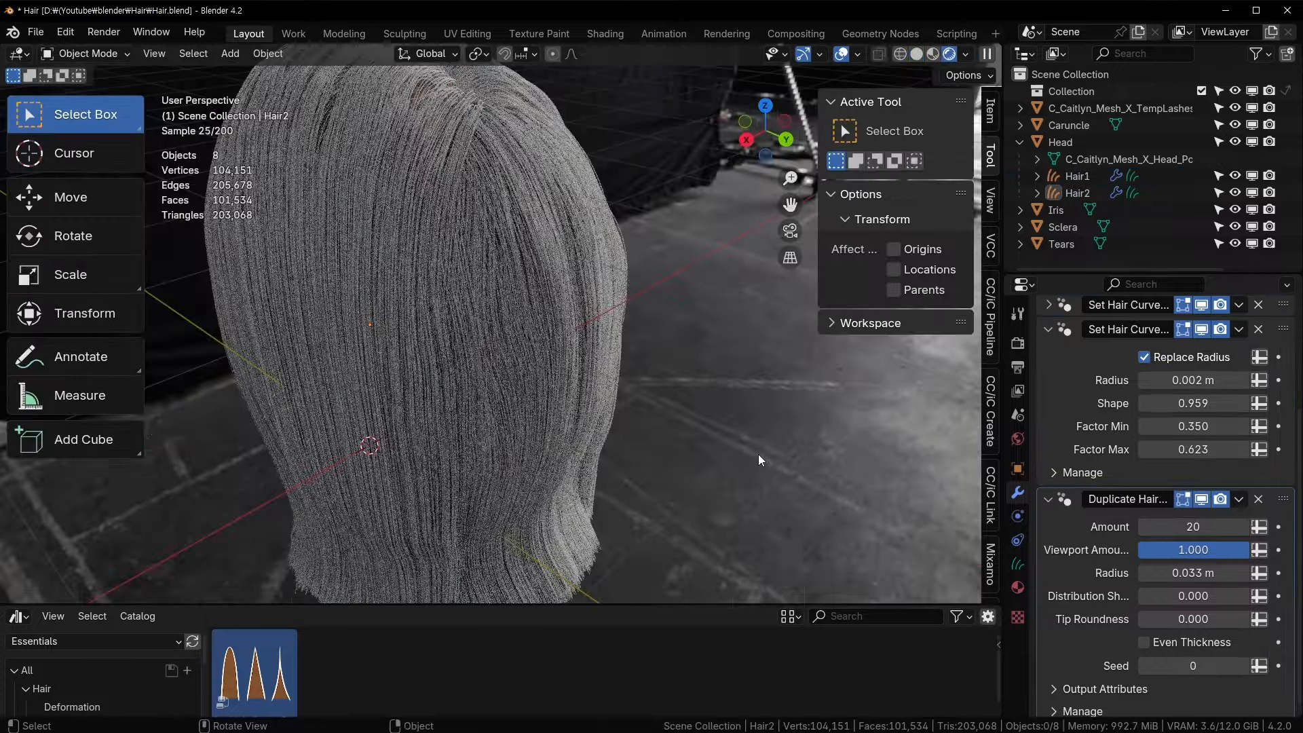
- Inspect the rendered hair from behind and save the file
middle_click_drag(759, 454, 512, 222)
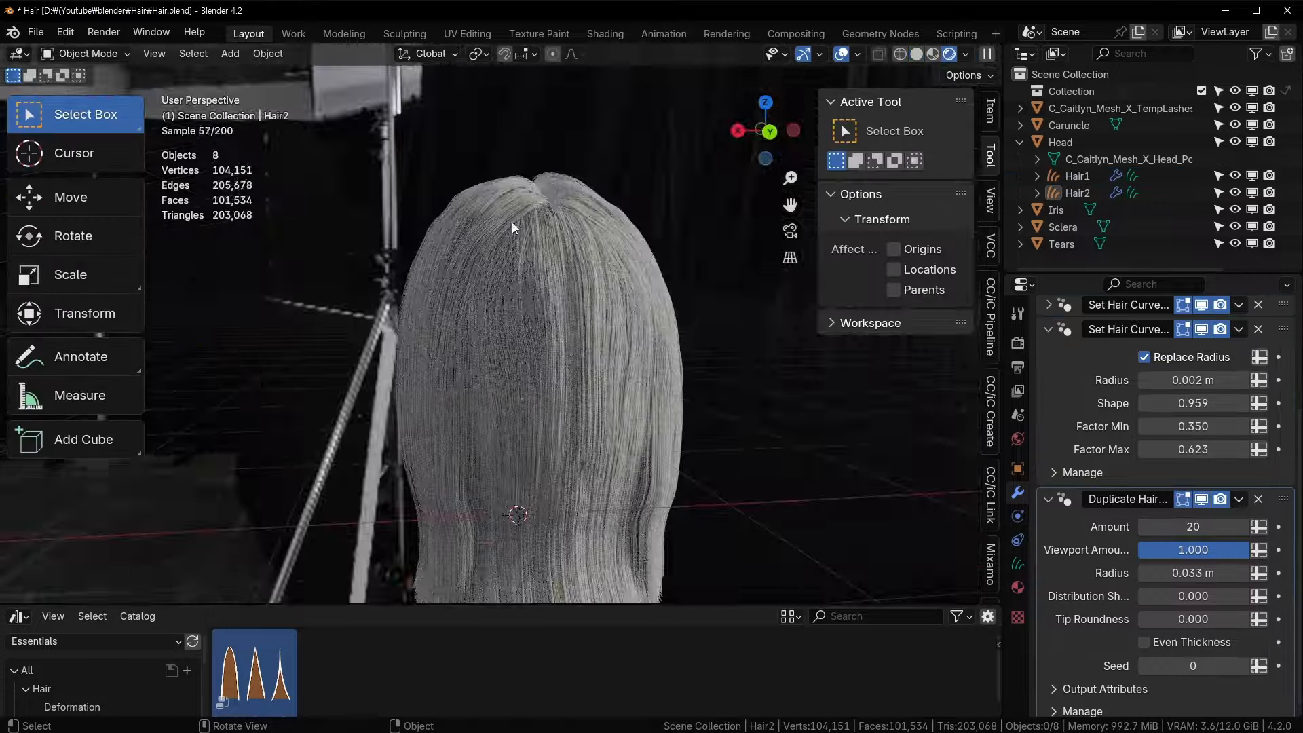
middle_click_drag(529, 469, 541, 393)
scroll(589, 377, "up", 3)
key("ctrl+s")
- In Sculpt Mode, comb Hair1's front strands down beside the face with a 92 px Comb brush in the right view, and save the file
left_click(486, 257)
key("KP_1")
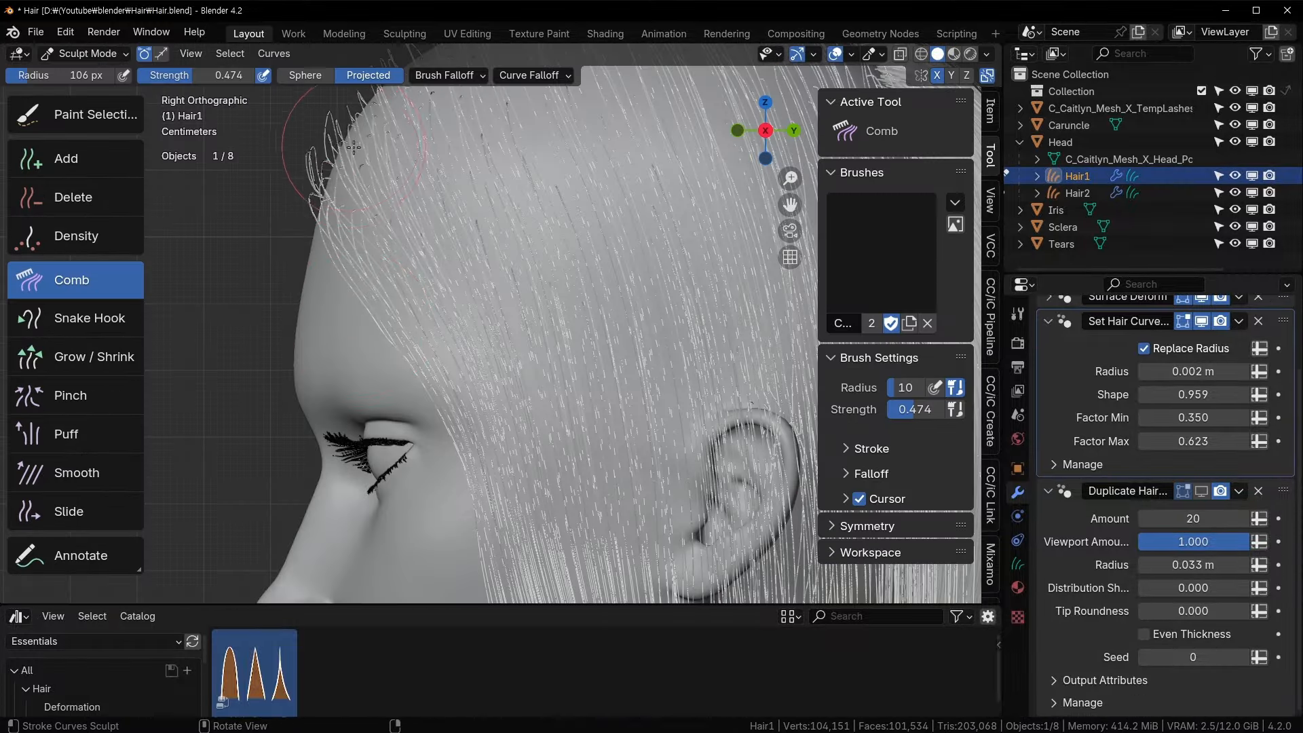
mouse_move(374, 361)
middle_mouse_down("shift")
mouse_move(319, 246)
mouse_move(347, 297)
middle_mouse_up("shift")
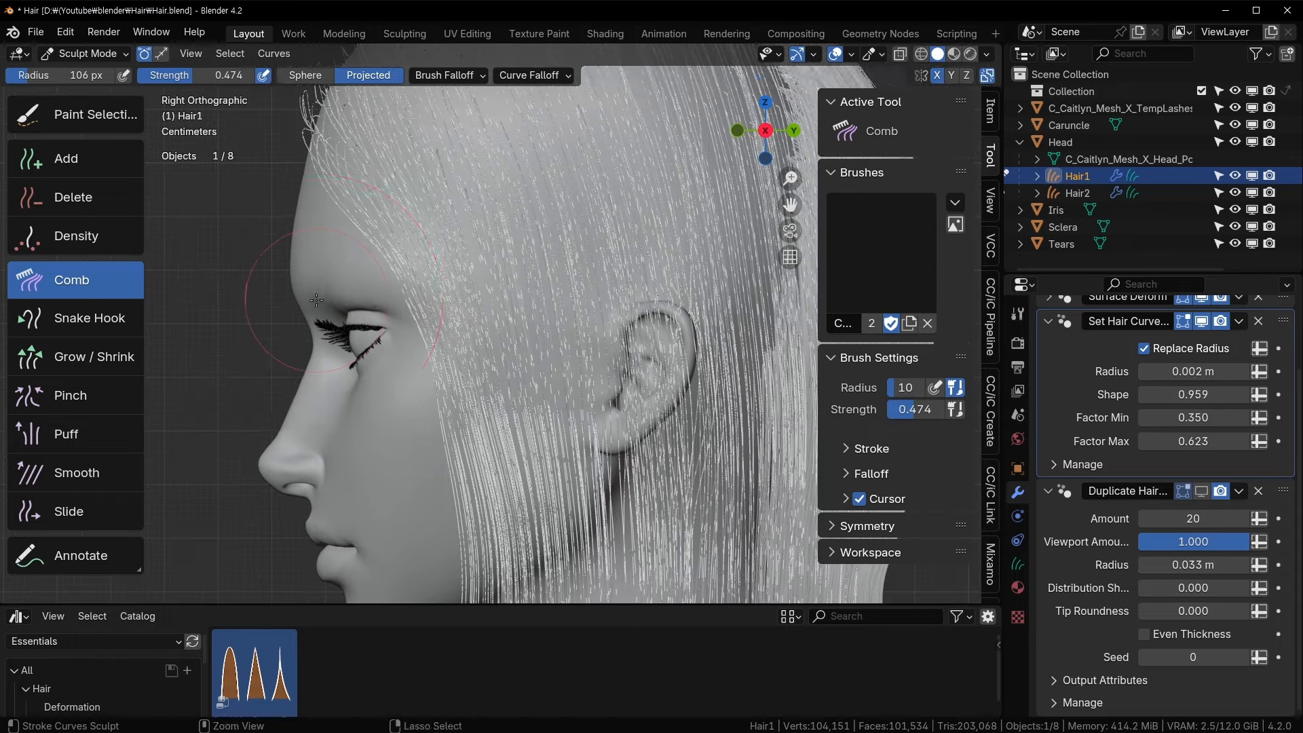
key("f")
left_click(348, 288)
mouse_move(363, 331)
left_mouse_down()
mouse_move(390, 328)
mouse_move(402, 434)
left_mouse_up()
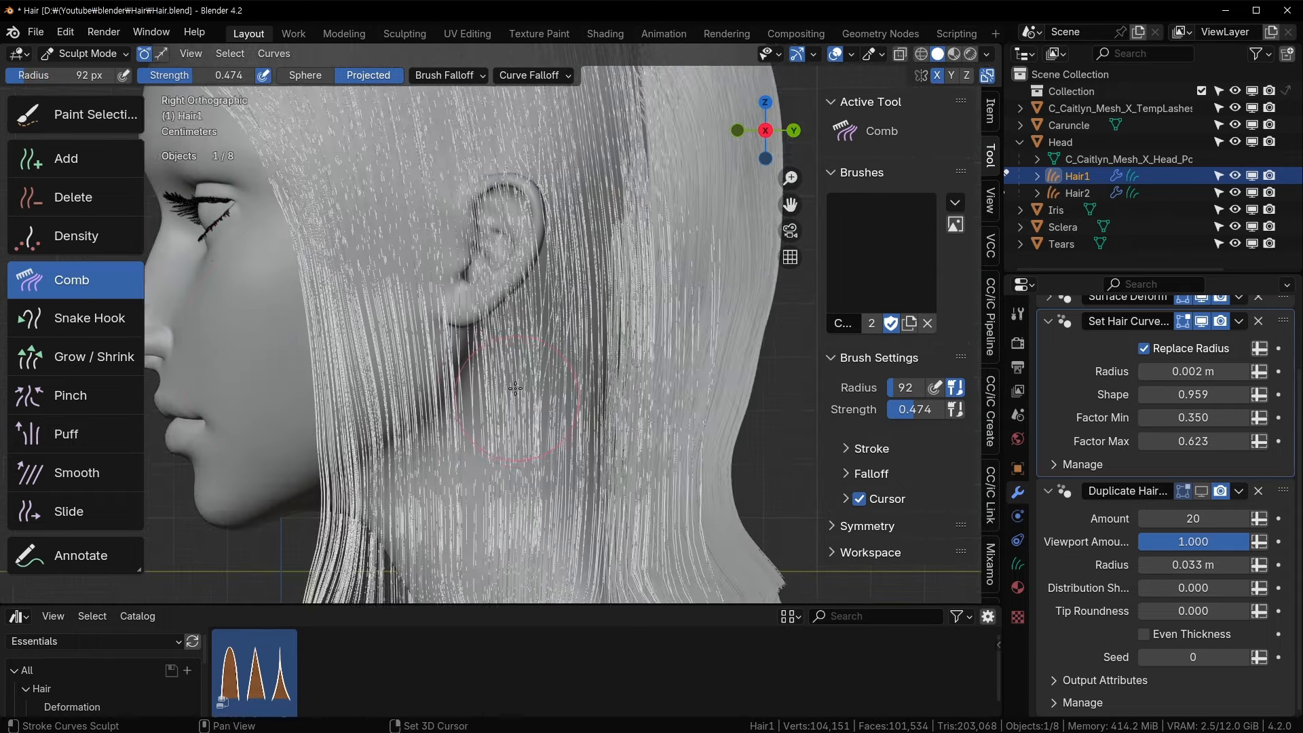
middle_click_drag(439, 534, 473, 338, "shift")
key("ctrl+s")
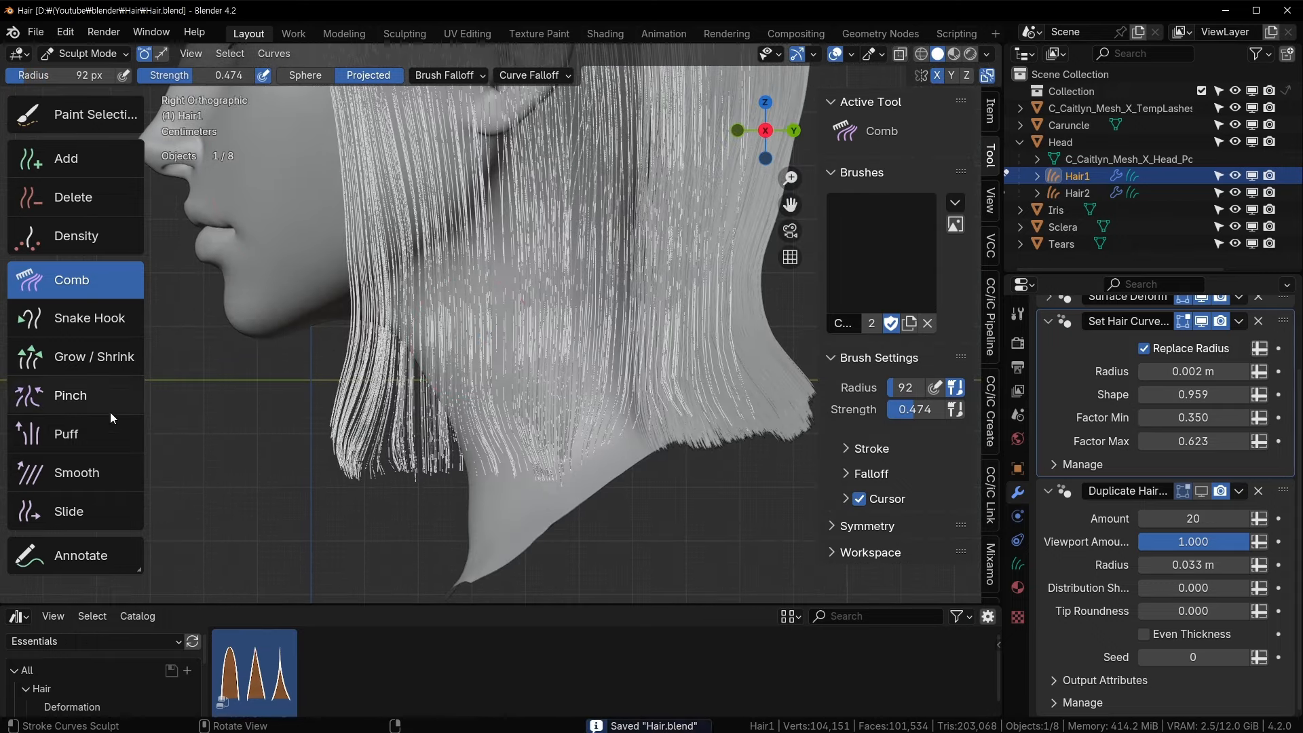
- Pinch Hair1's strand tips into clumps from the front towards the neck, reducing the Pinch brush radius to 68 px
left_click(92, 400)
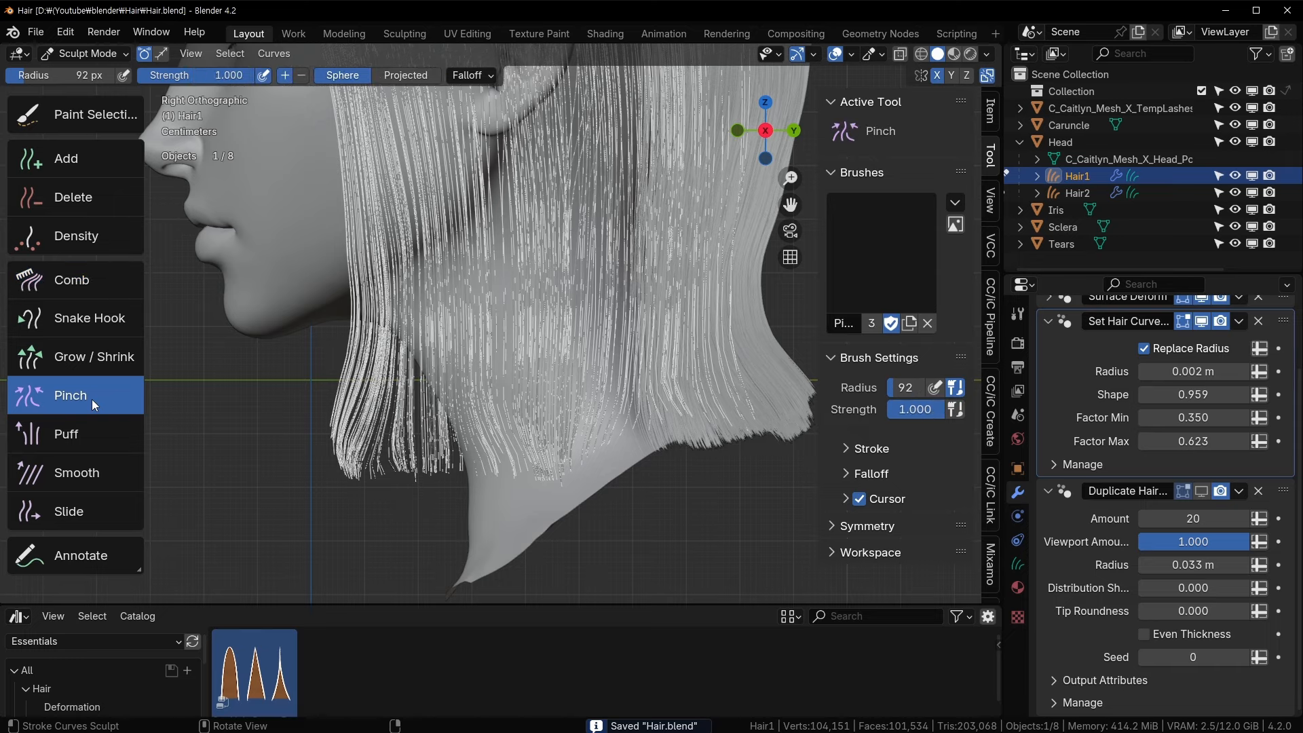
mouse_move(351, 479)
left_mouse_down()
mouse_move(346, 490)
mouse_move(408, 473)
mouse_move(435, 491)
left_mouse_up()
key("f")
left_click(315, 490)
key("f")
left_click(463, 466)
left_click_drag(521, 438, 523, 493)
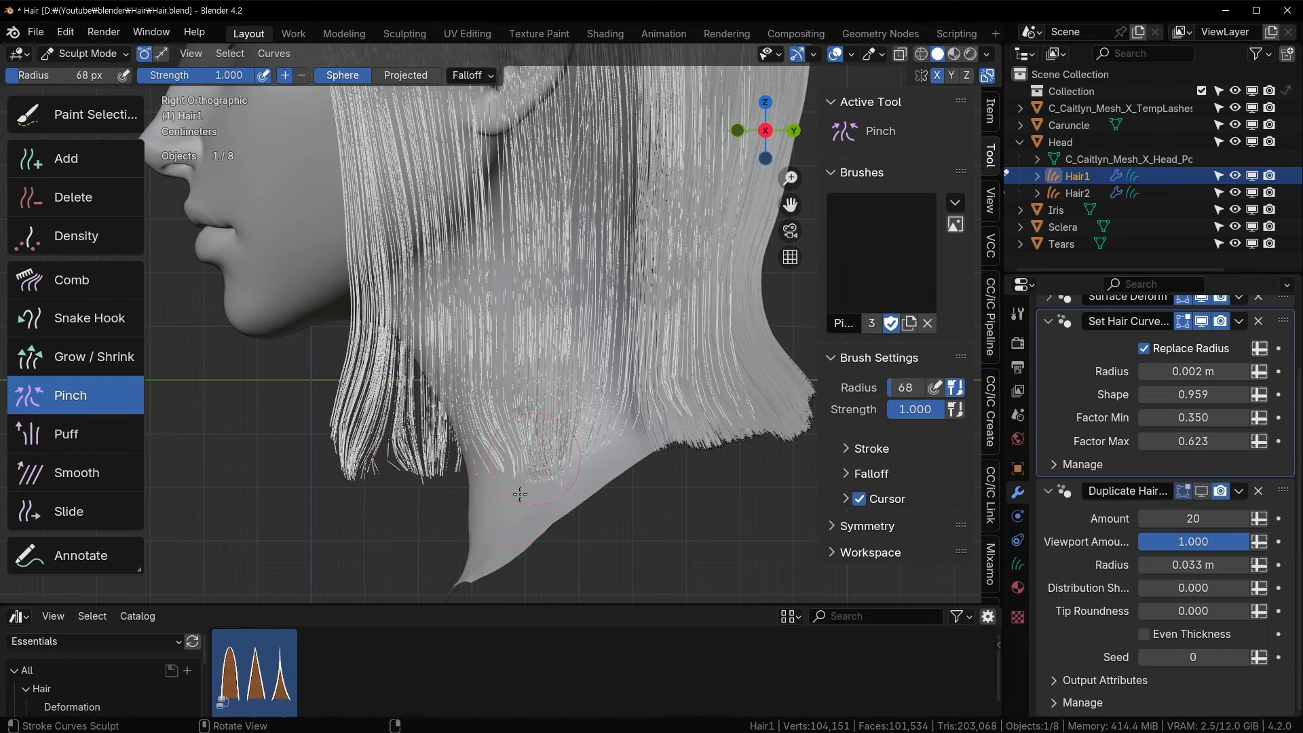
left_click_drag(589, 452, 595, 493)
left_click_drag(616, 406, 612, 472)
- Pinch the remaining Hair1 tips from the back of the neck to the front, starting with a 113 px brush and resizing it
middle_click_drag(619, 465, 517, 469, "shift")
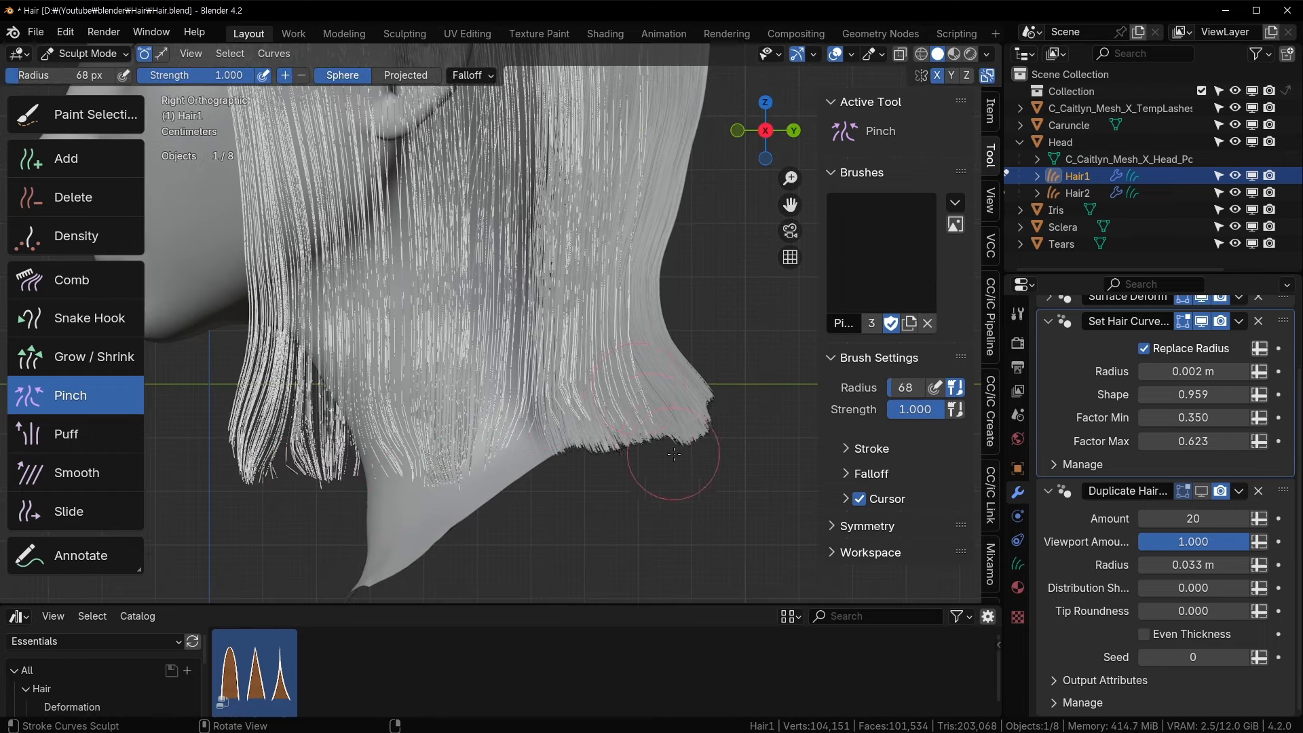
key("f")
left_click(648, 396)
left_click_drag(642, 402, 666, 447)
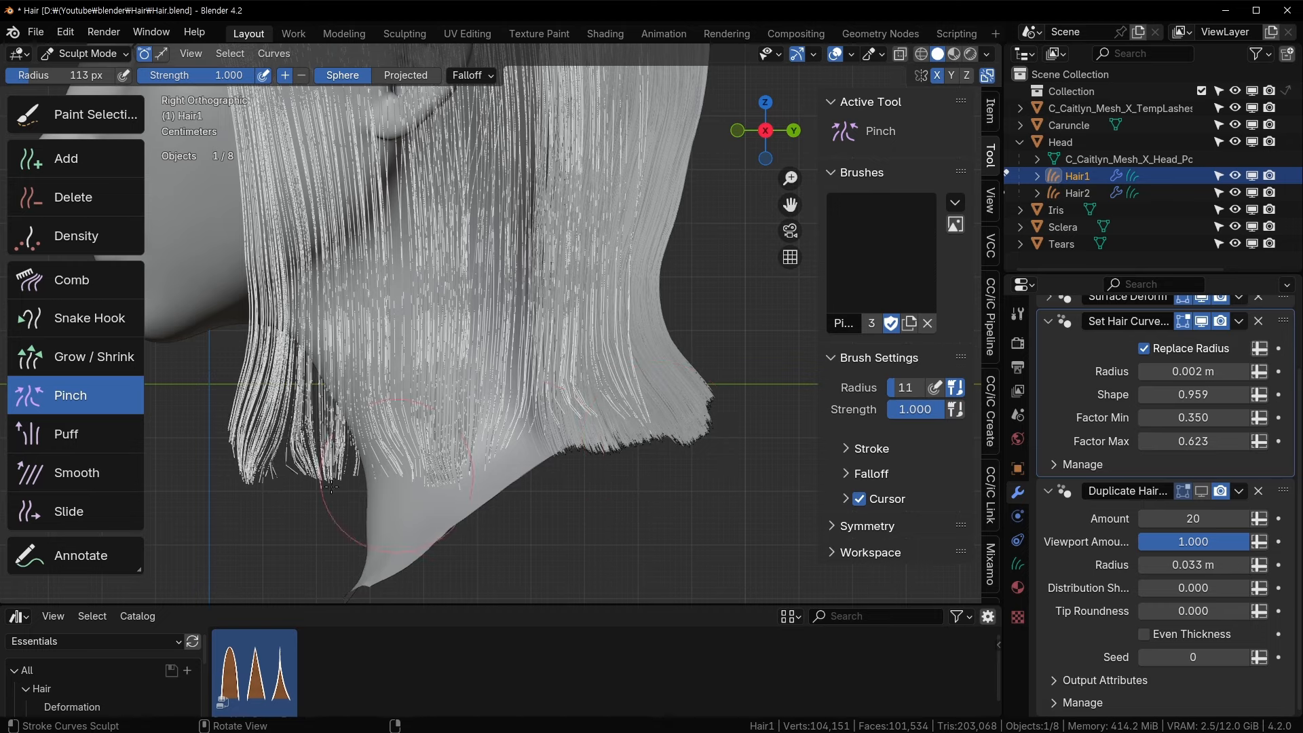
mouse_move(256, 473)
left_mouse_down()
mouse_move(236, 465)
mouse_move(309, 475)
mouse_move(314, 495)
left_mouse_up()
key("f")
left_click(220, 467)
left_click_drag(419, 493, 440, 501)
mouse_move(553, 429)
left_mouse_down()
mouse_move(558, 448)
mouse_move(586, 432)
mouse_move(577, 417)
mouse_move(567, 449)
mouse_move(551, 432)
left_mouse_up()
- Slide the Hair1 roots towards the centre parting from the forehead over the crown with a 53 px Slide brush
left_click(63, 473)
left_click(69, 512)
middle_click_drag(421, 306, 598, 380)
key("f")
left_click(434, 380)
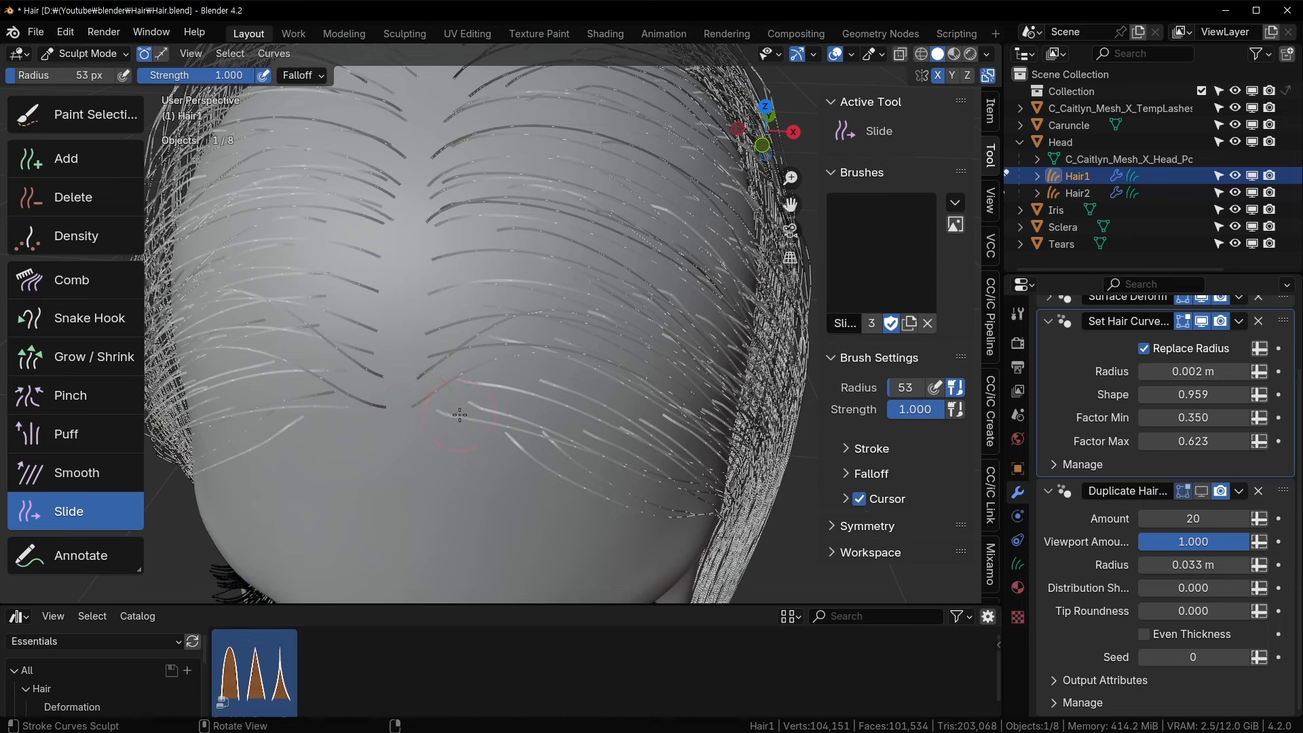
mouse_move(461, 415)
left_mouse_down()
mouse_move(445, 415)
mouse_move(455, 384)
mouse_move(417, 292)
mouse_move(433, 240)
mouse_move(426, 156)
left_mouse_up()
middle_click_drag(453, 367, 480, 478, "shift")
left_click_drag(459, 486, 432, 517)
mouse_move(438, 518)
middle_mouse_down("shift")
mouse_move(456, 381)
mouse_move(462, 420)
middle_mouse_up("shift")
mouse_move(500, 430)
left_mouse_down()
mouse_move(480, 430)
mouse_move(477, 375)
mouse_move(478, 395)
left_mouse_up()
left_click_drag(517, 330, 495, 329)
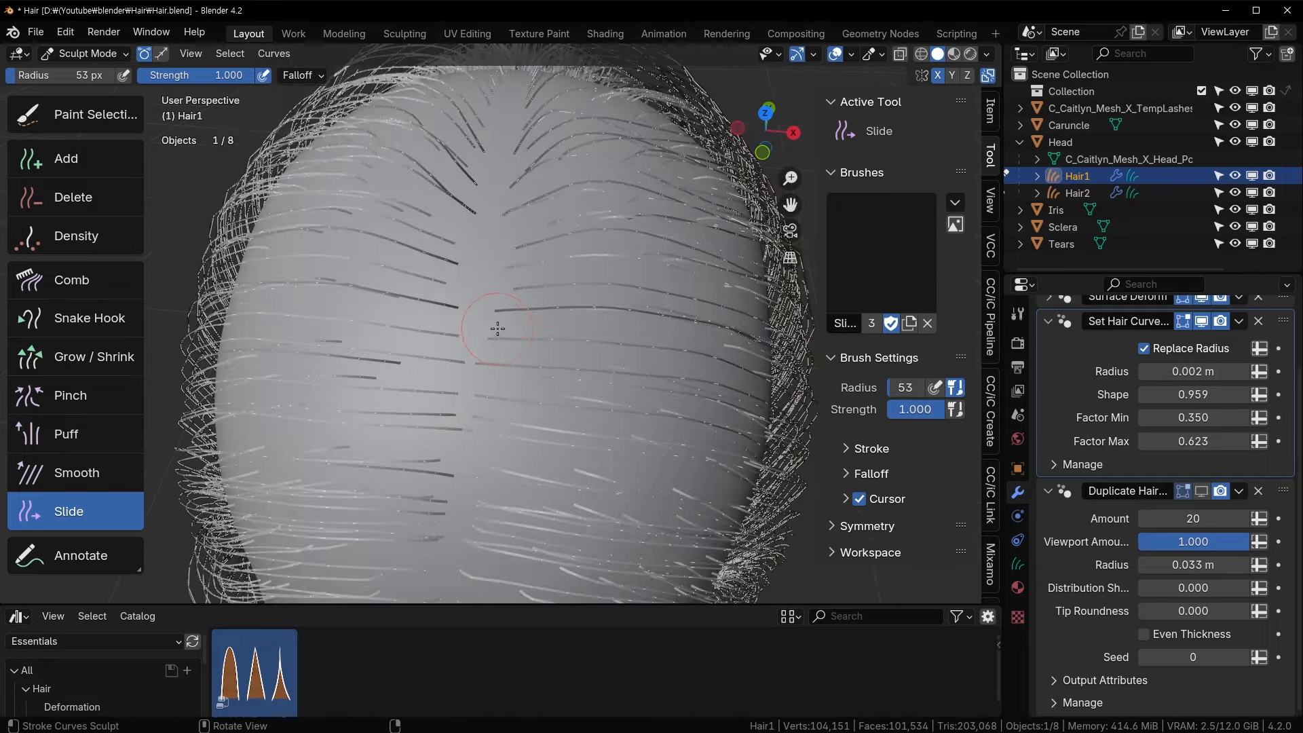
left_click_drag(527, 286, 509, 286)
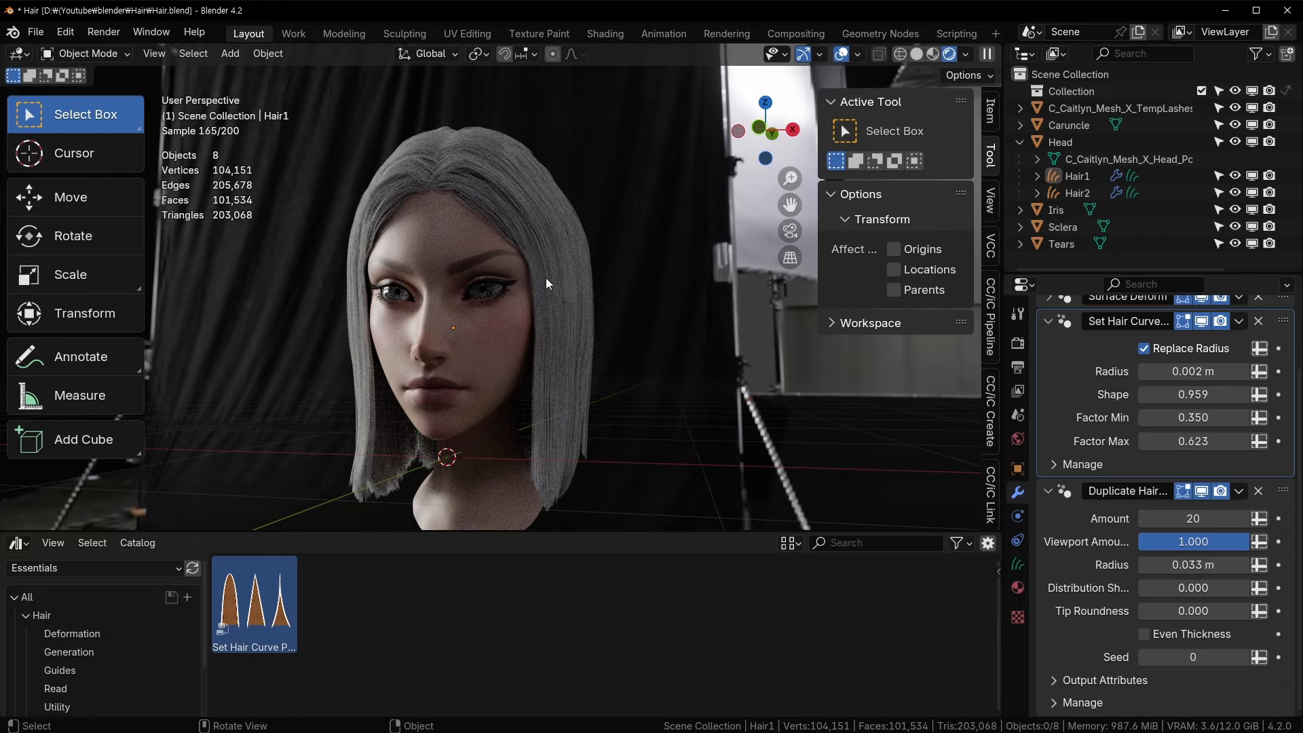
- Select Hair1 in Object Mode and turn the asset browser area into a Shader Editor
left_click(546, 278)
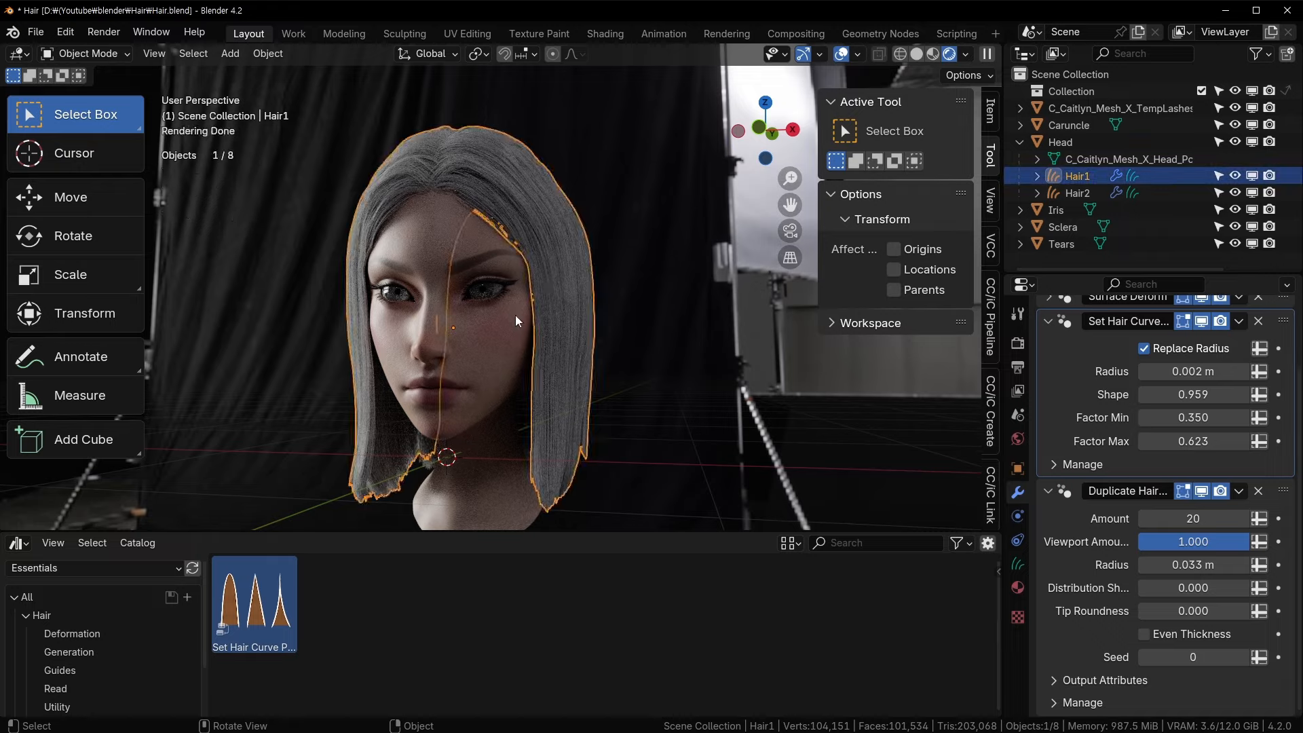
scroll(502, 325, "up", 3)
left_click(28, 541)
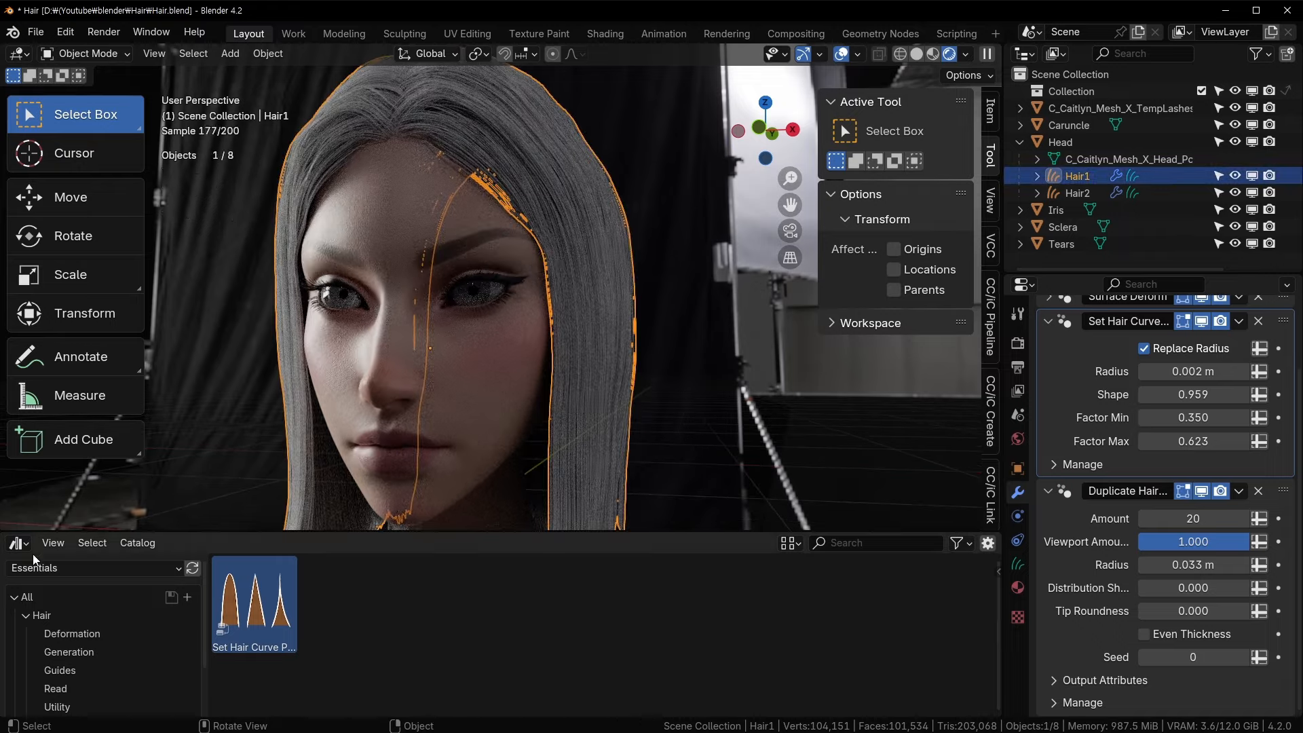
left_click(28, 545)
left_click(55, 488)
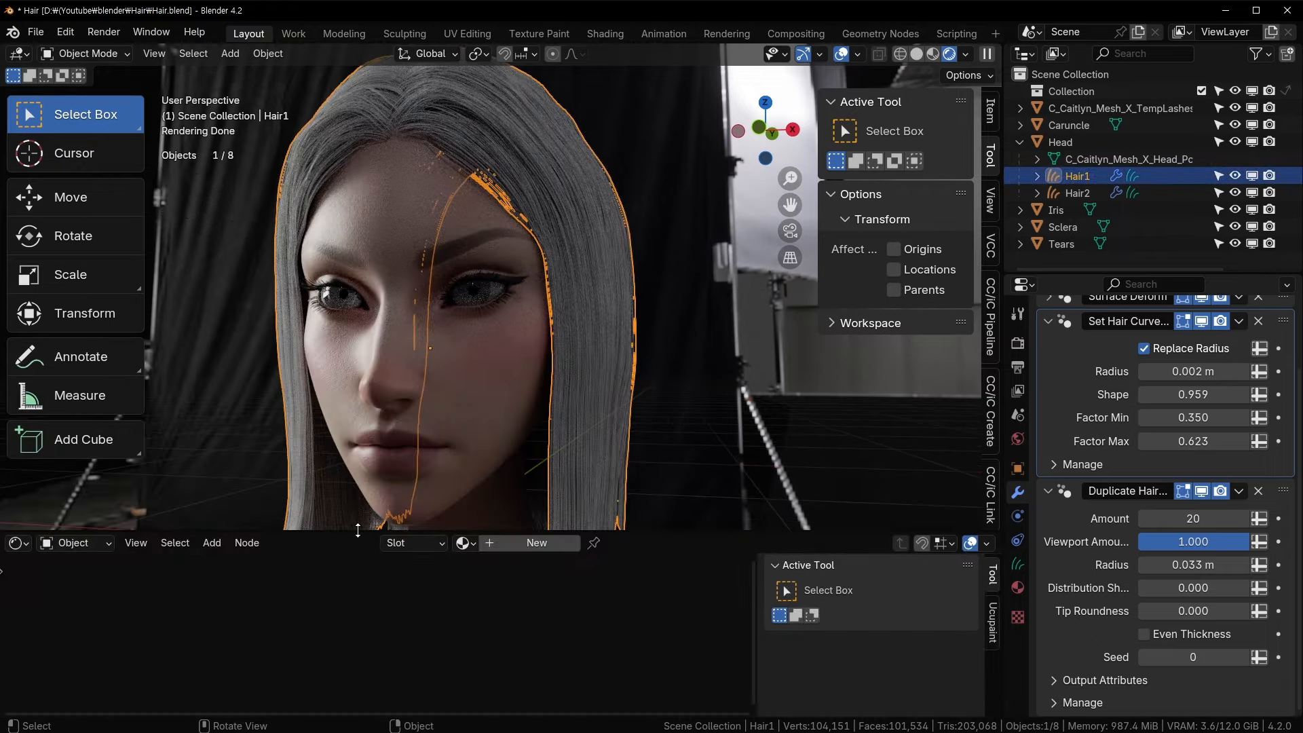
- Create a new material on Hair1 and name it Hair
left_click(1017, 588)
left_click(1168, 425)
double_click(1130, 424)
type("Hairn")
middle_click_drag(291, 518, 282, 556)
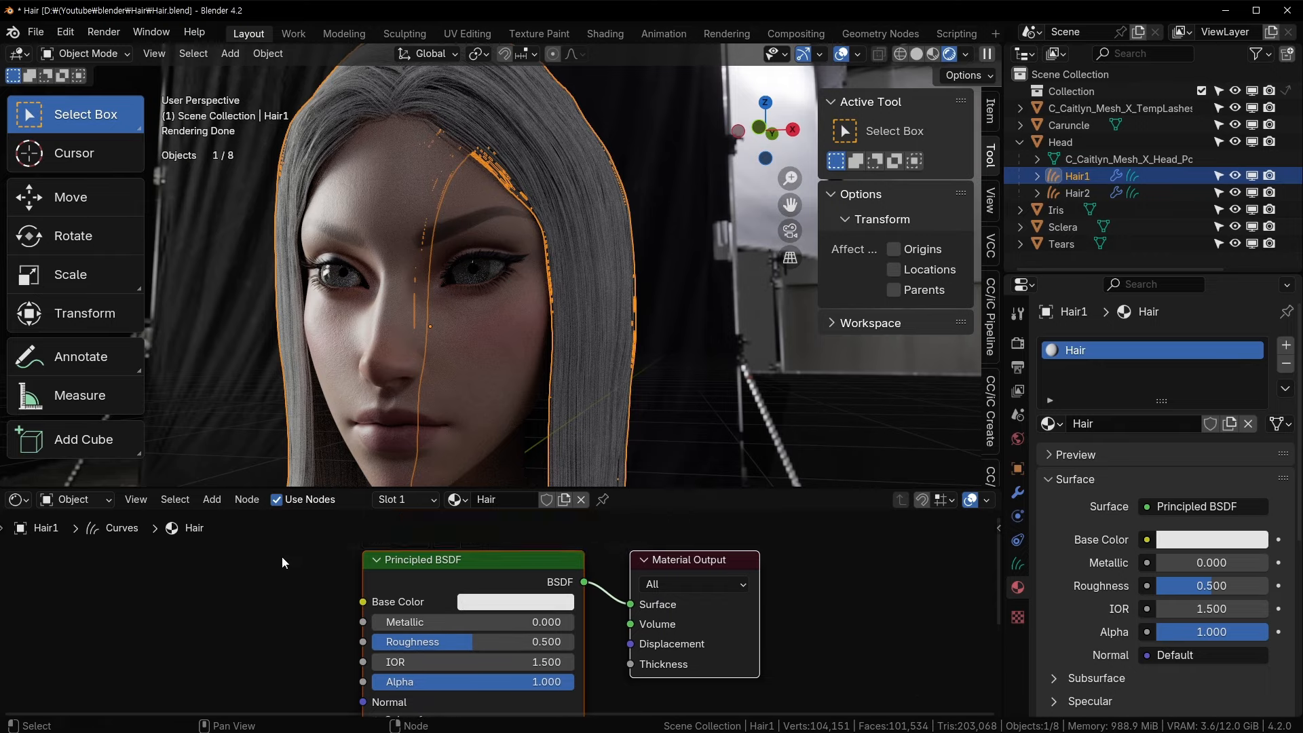
- Delete the Principled BSDF node from the Hair material and add a Principled Hair BSDF node in its place
left_click(438, 559)
key("x")
key("shift+a")
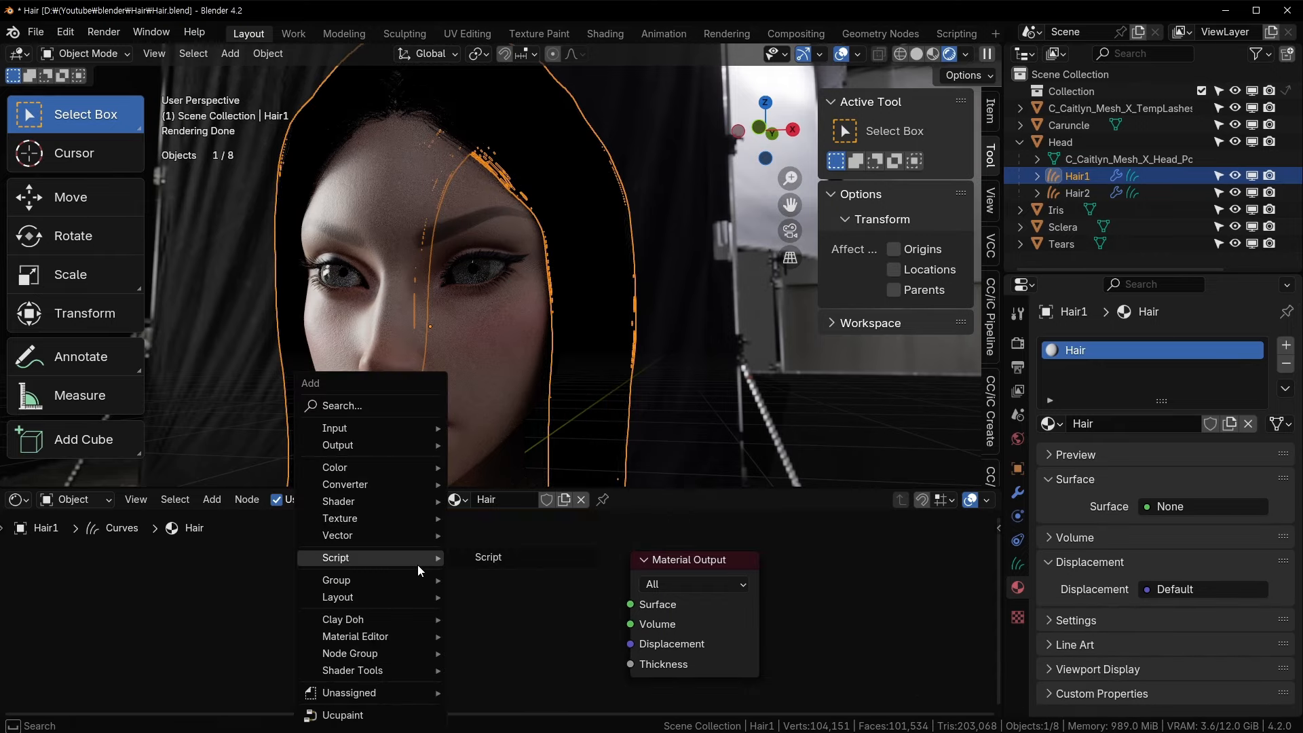
mouse_move(397, 503)
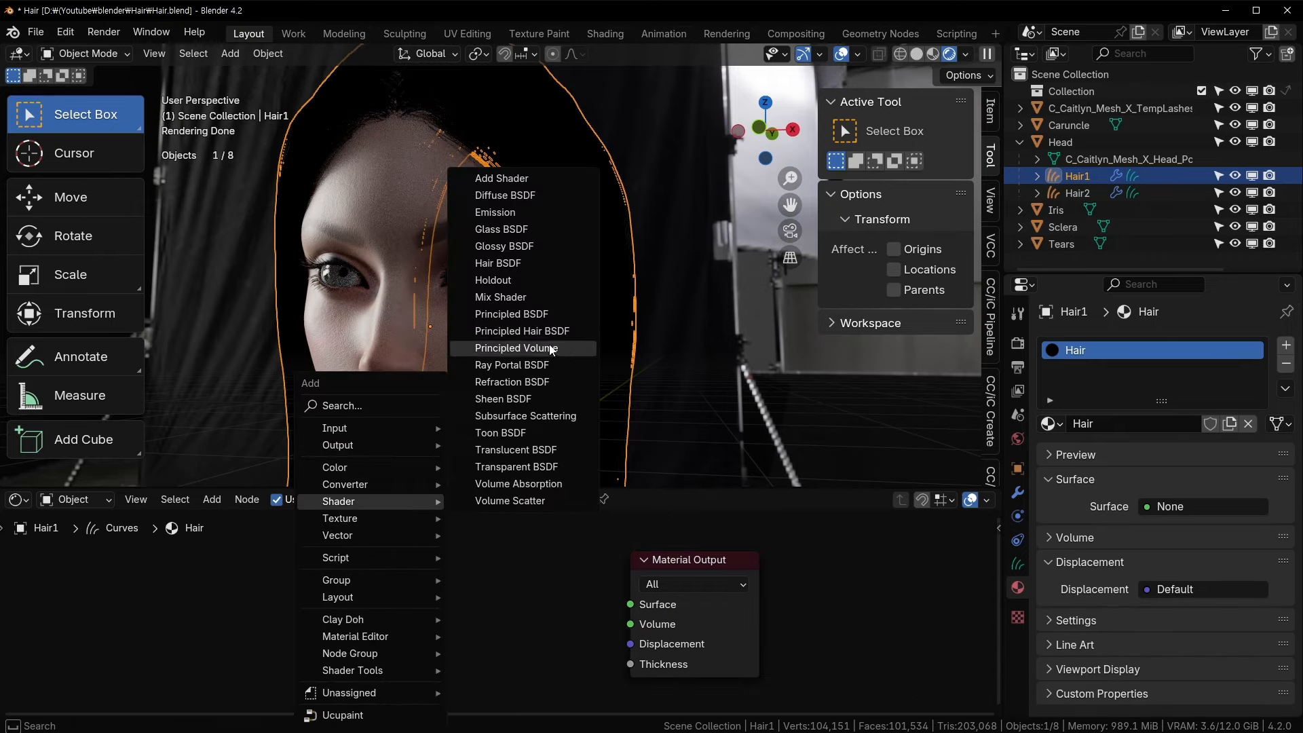
left_click(522, 330)
left_click(240, 540)
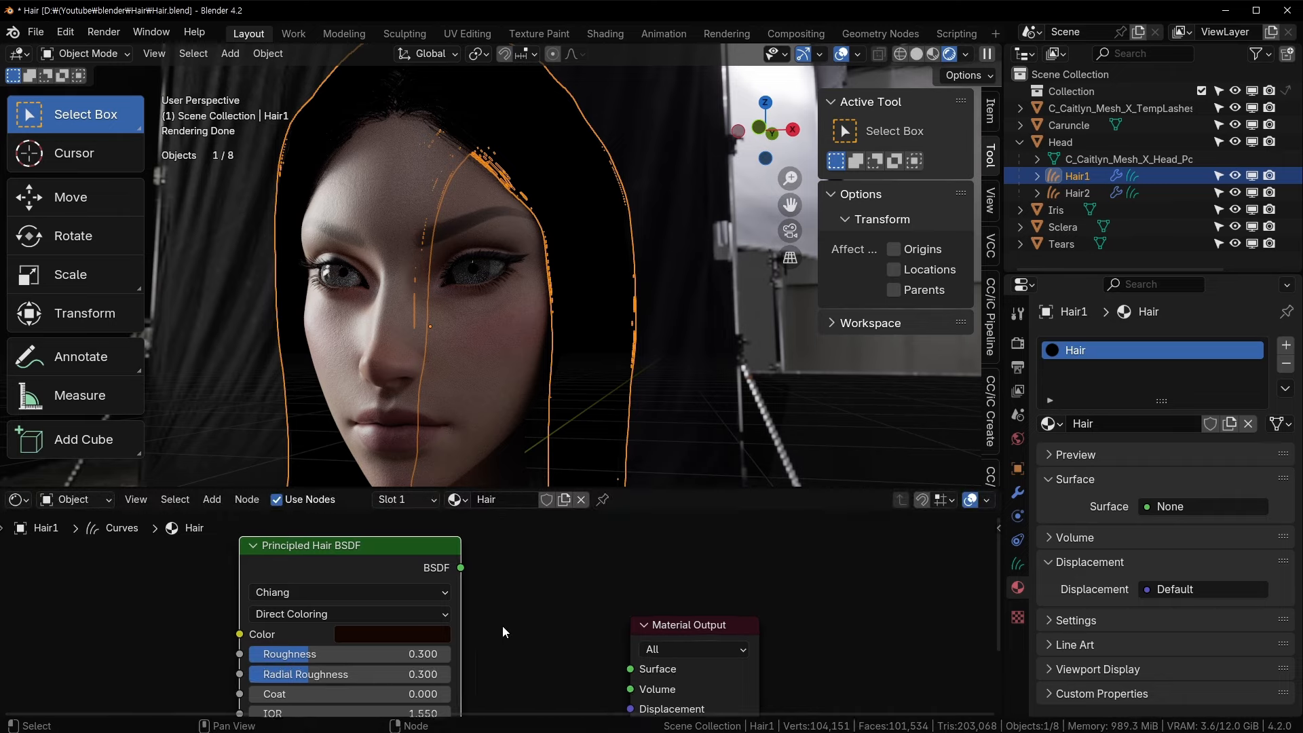
- Connect the Principled Hair BSDF output to the Surface input of the Material Output node
middle_click_drag(507, 633, 509, 589)
scroll(512, 595, "down", 4)
left_click_drag(421, 535, 641, 620)
scroll(495, 615, "up", 3)
scroll(568, 620, "up", 1)
- Assign the existing Hair material to Hair2 and view the rendered hair from the front
left_click(1077, 193)
left_click(1052, 424)
left_click(1087, 449)
left_click(464, 660)
left_click(686, 295)
middle_click_drag(620, 295, 510, 277)
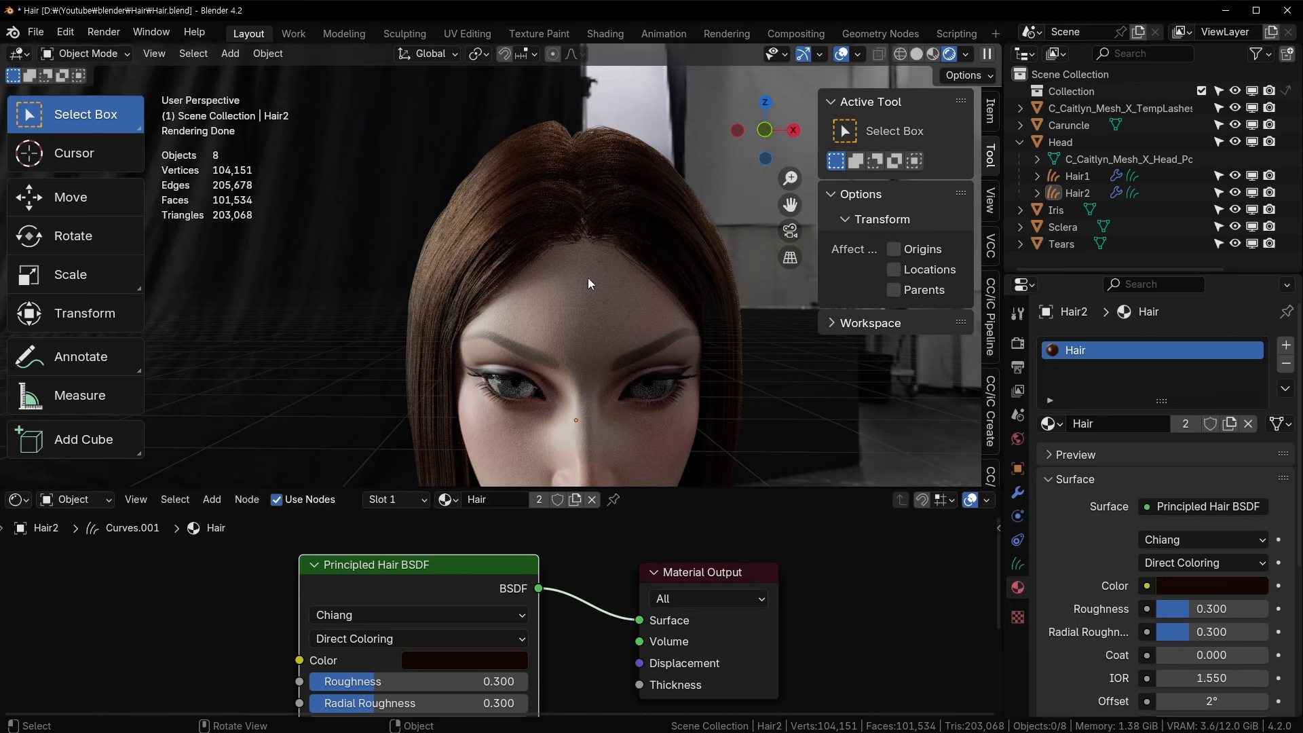
- Select Hair1 and enlarge the Shader Editor around the Principled Hair BSDF node, keeping the Chiang model
left_click(511, 215)
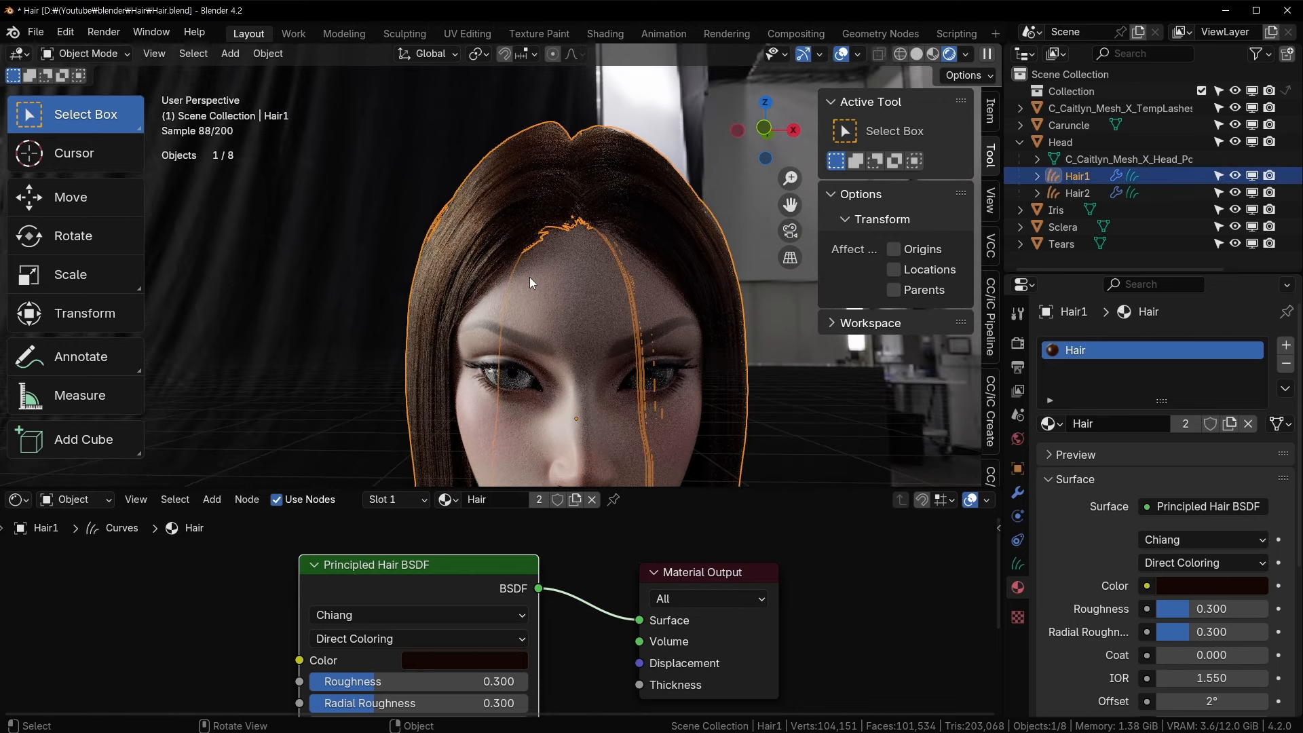
left_click_drag(488, 487, 491, 470)
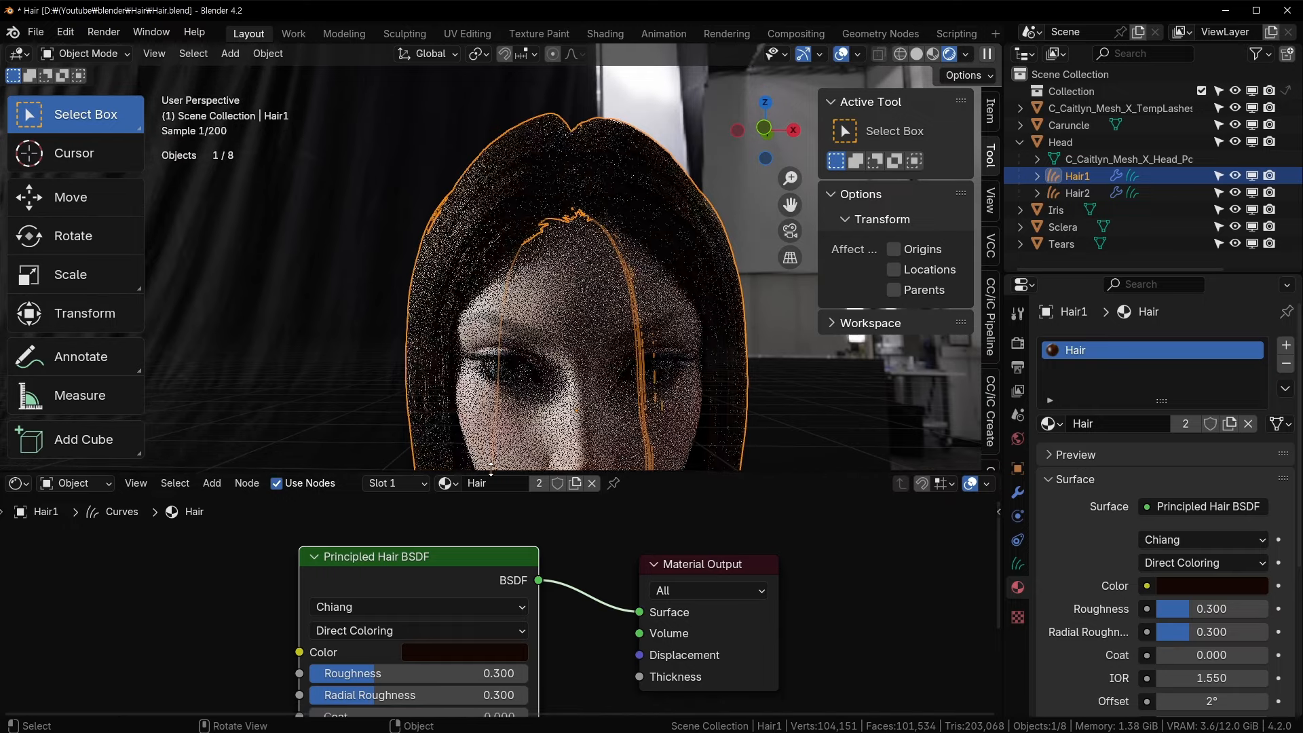
scroll(502, 619, "up", 2)
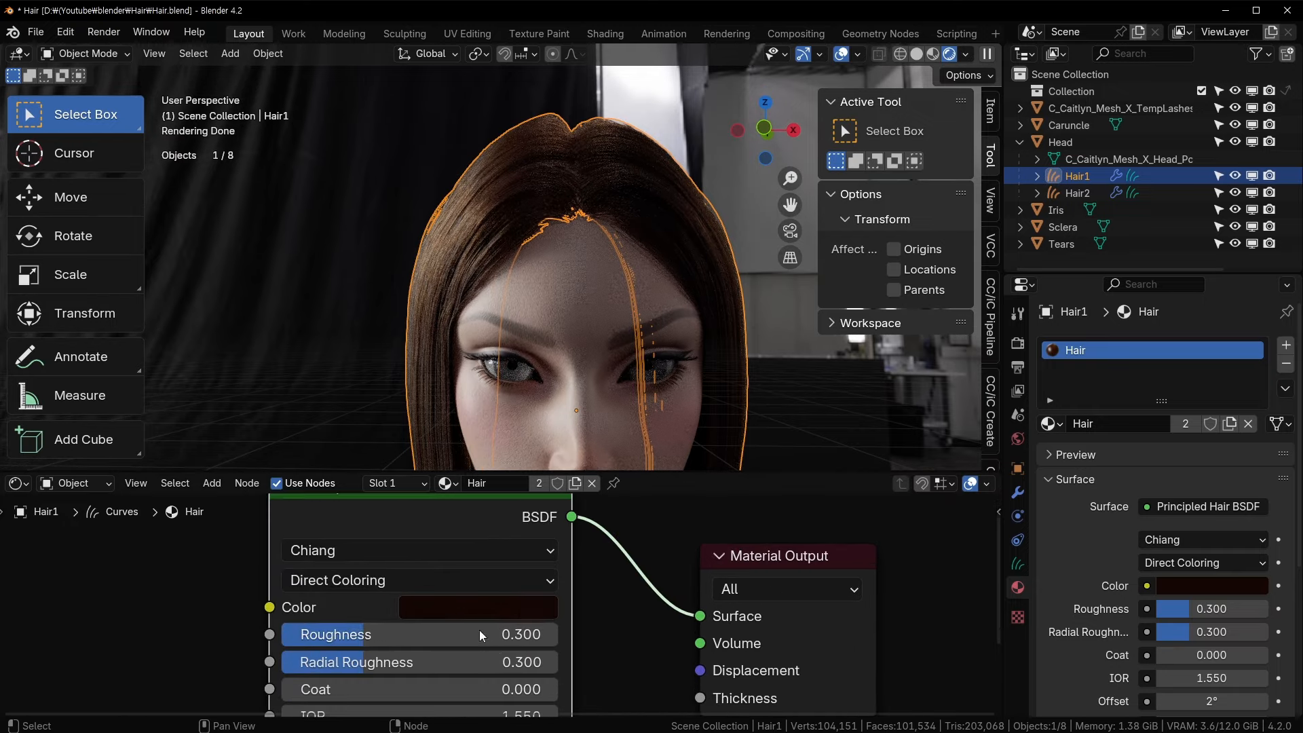
middle_click_drag(488, 630, 525, 640)
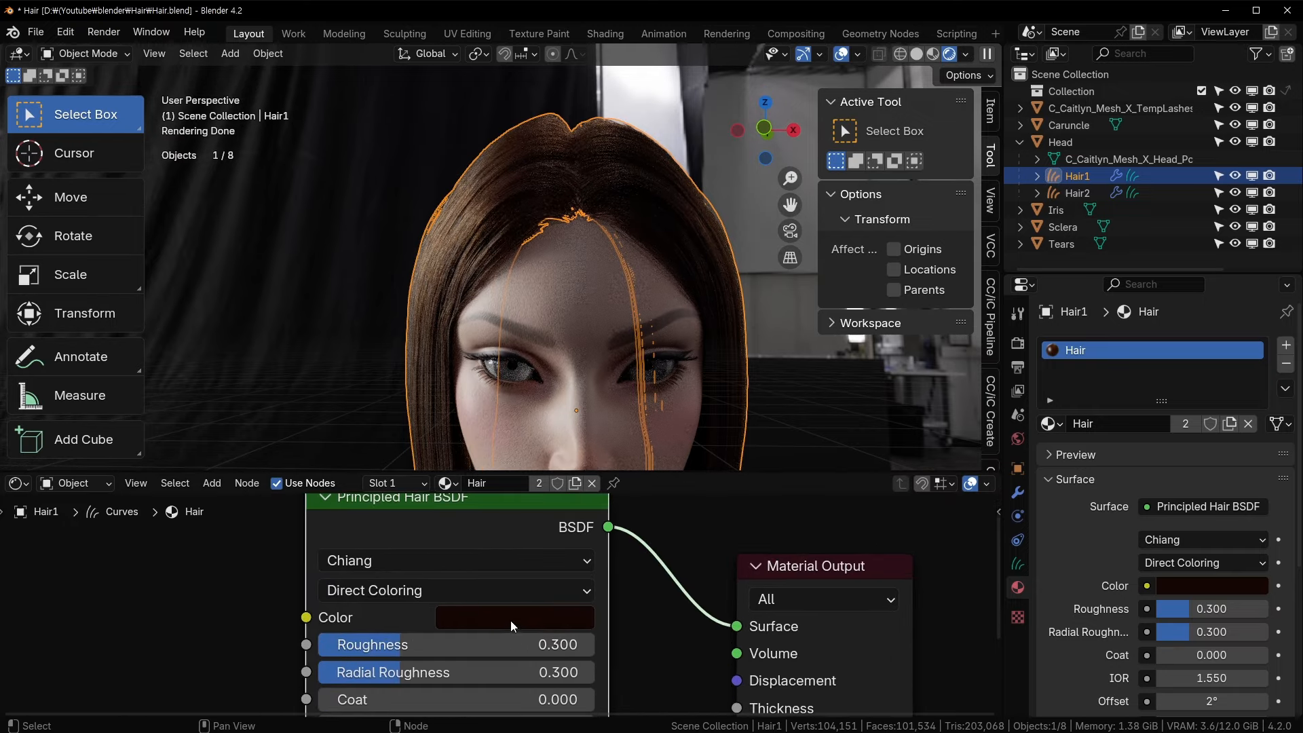
left_click(435, 560)
left_click(418, 559)
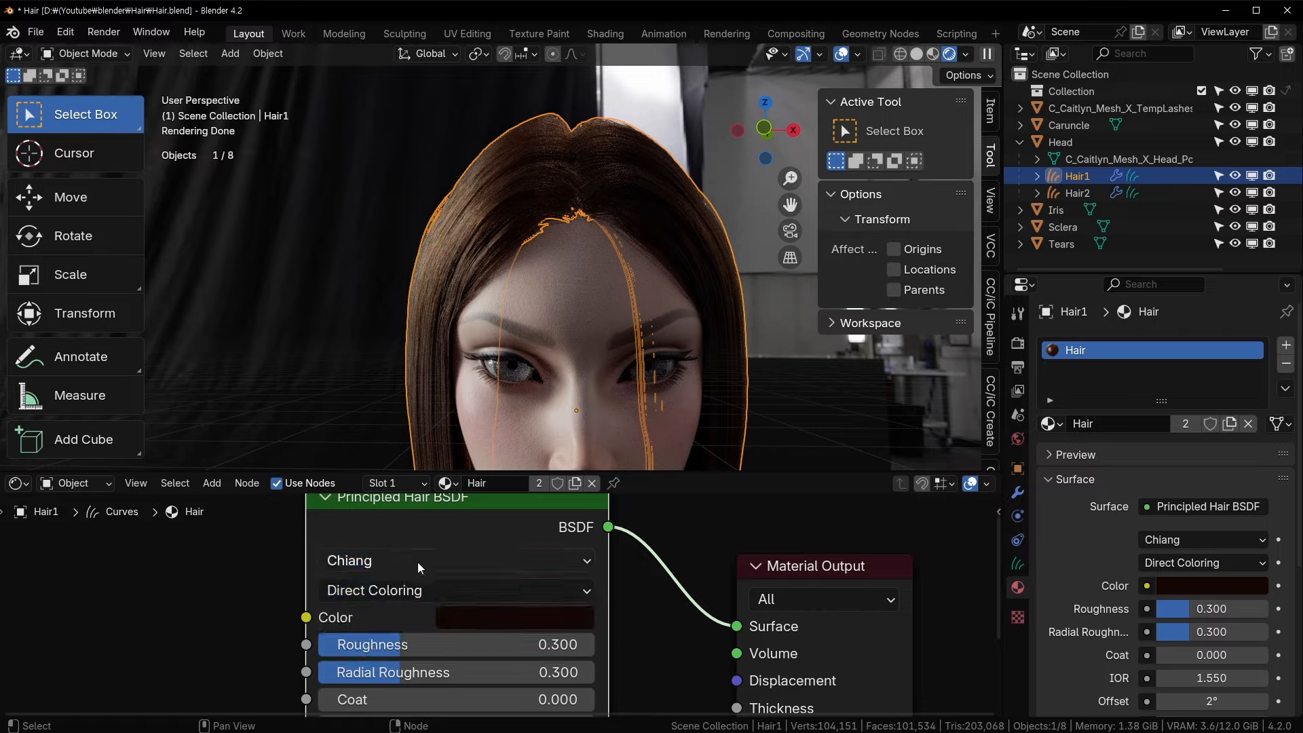
- Try Absorption Coefficient as the hair shader's color parametrization and check the rendered result
left_click(394, 591)
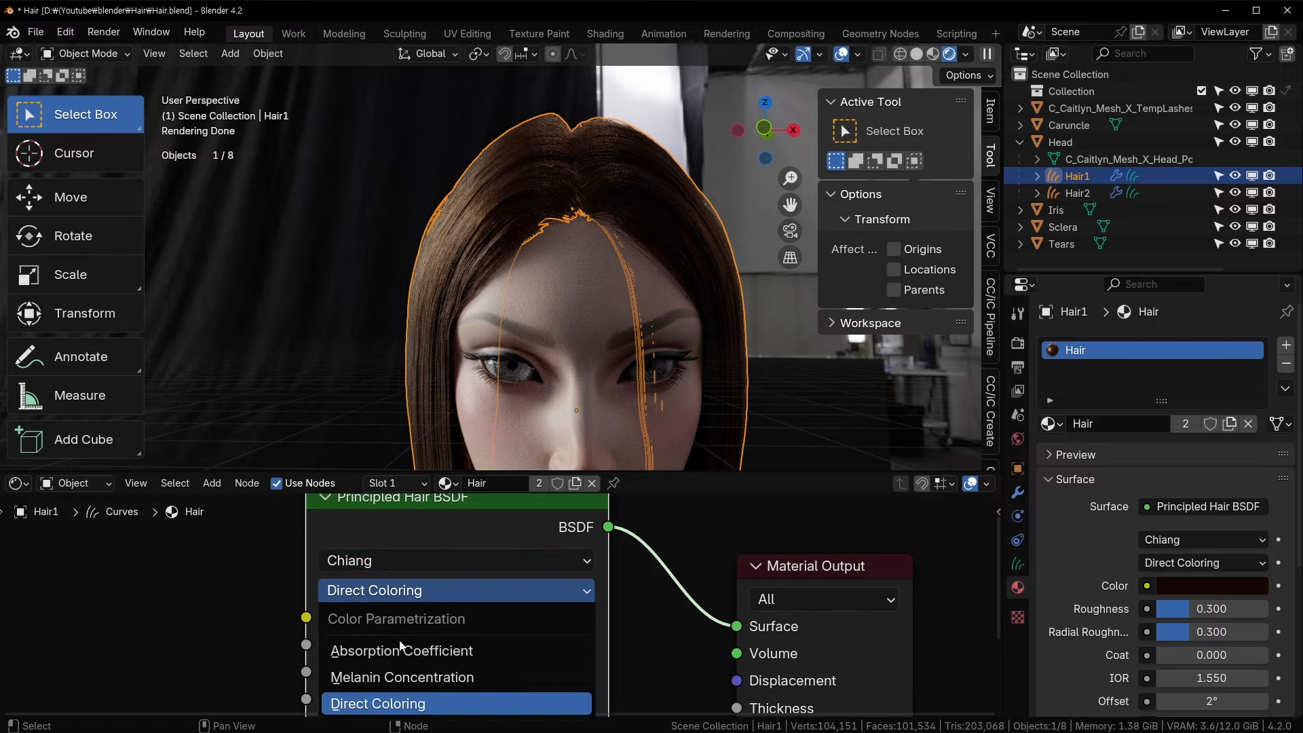
left_click(432, 650)
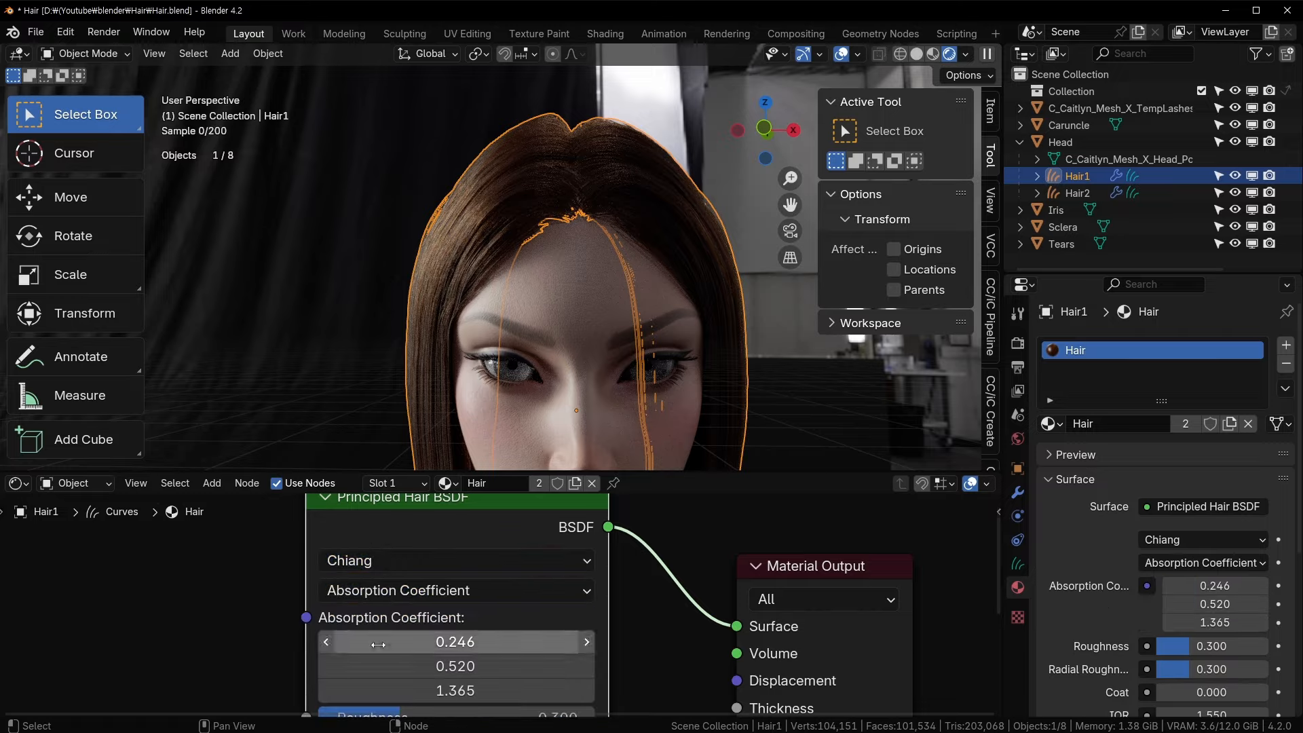
middle_click_drag(588, 316, 577, 370)
- Try Melanin Concentration with Melanin at 0.839, then return the hair shader to Direct Coloring
left_click(456, 591)
left_click(441, 670)
mouse_move(540, 618)
left_mouse_down()
mouse_move(592, 618)
mouse_move(550, 617)
left_mouse_up()
left_click(478, 588)
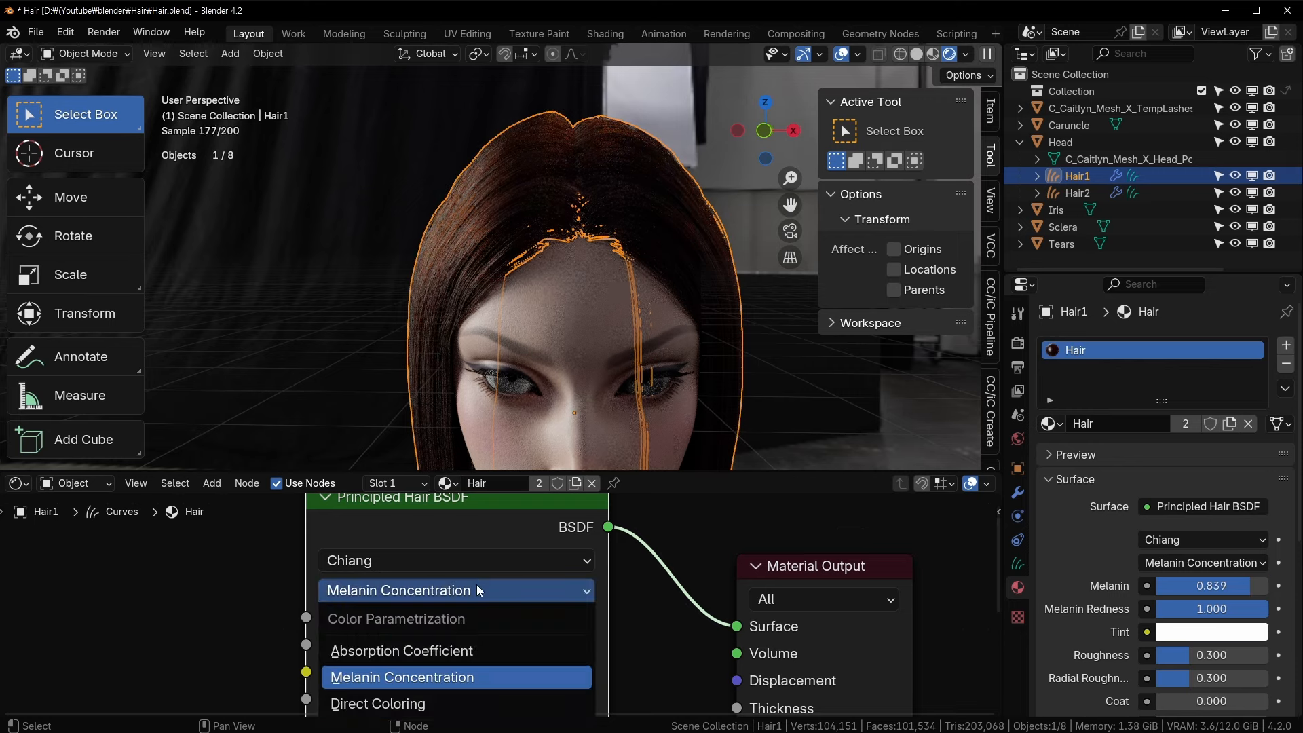
left_click(419, 706)
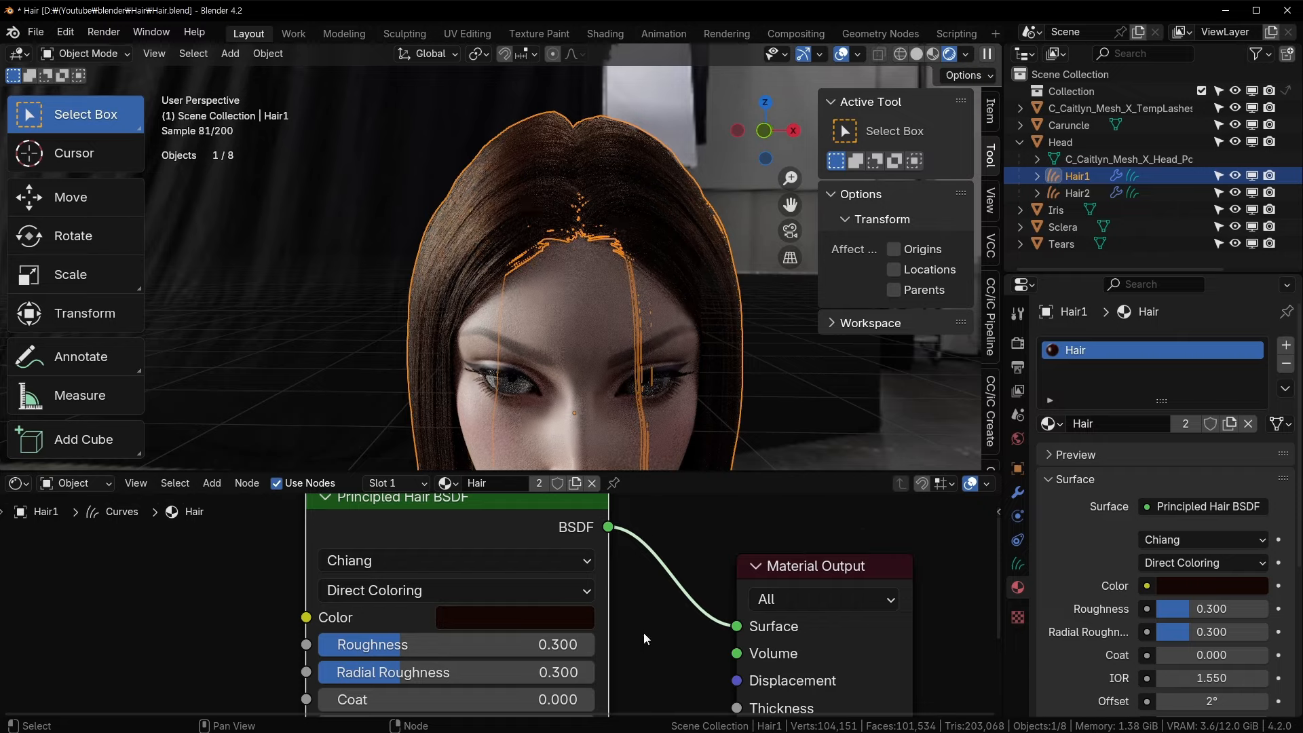
- Set the Principled Hair BSDF color to dark navy blue and inspect the rendered hair from the side
left_click(535, 616)
left_click(687, 393)
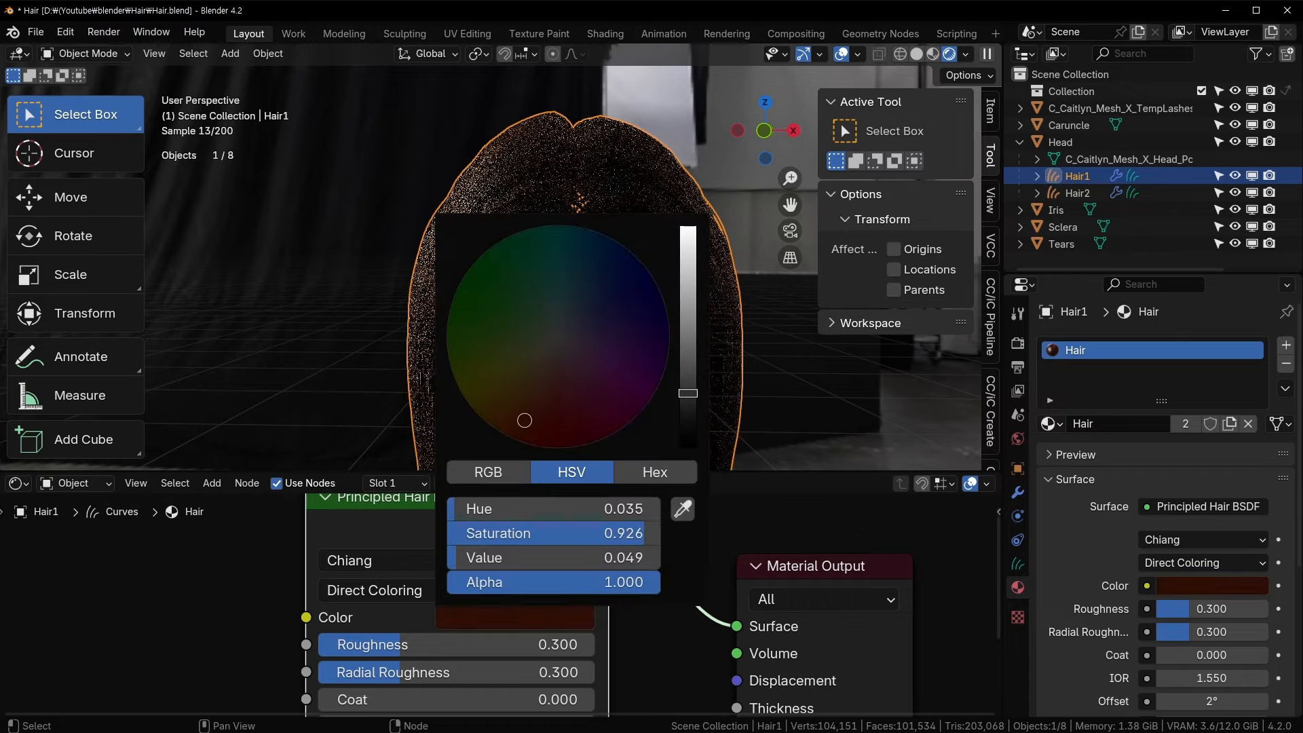
left_click_drag(593, 273, 614, 240)
left_click(278, 298)
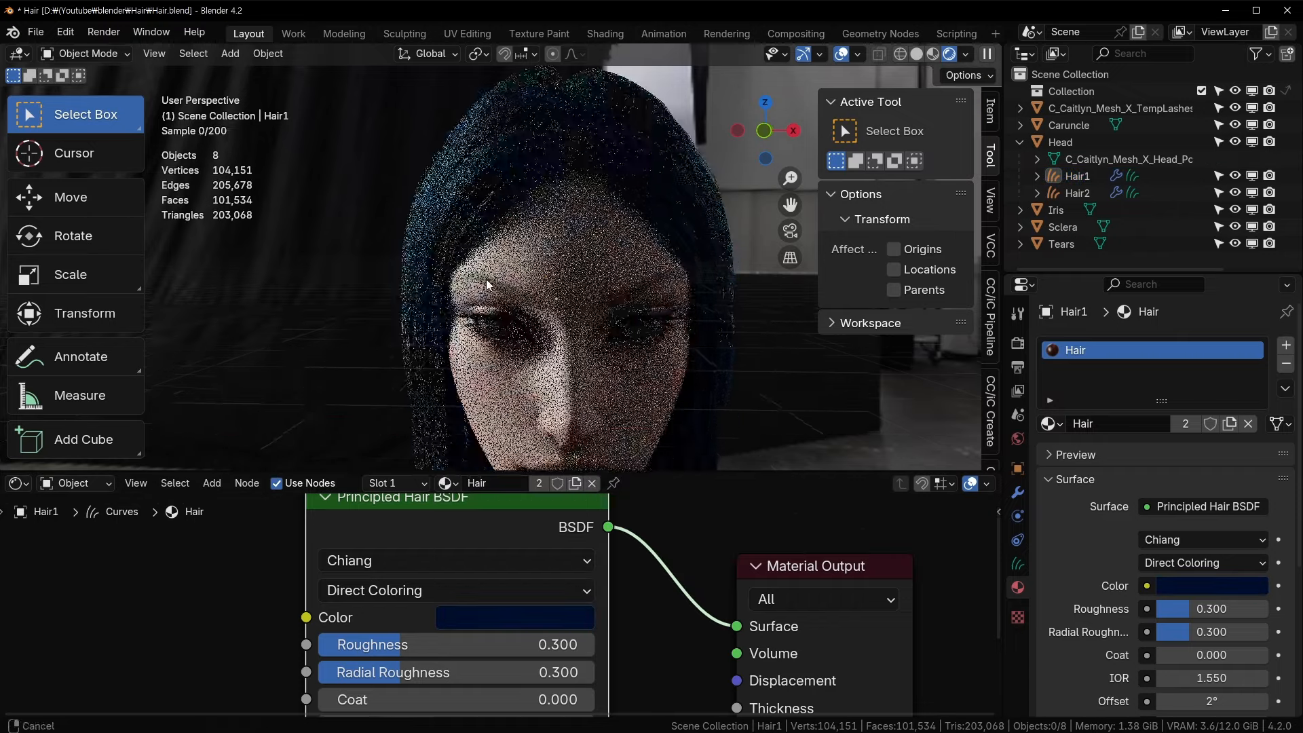
middle_click_drag(278, 298, 402, 296)
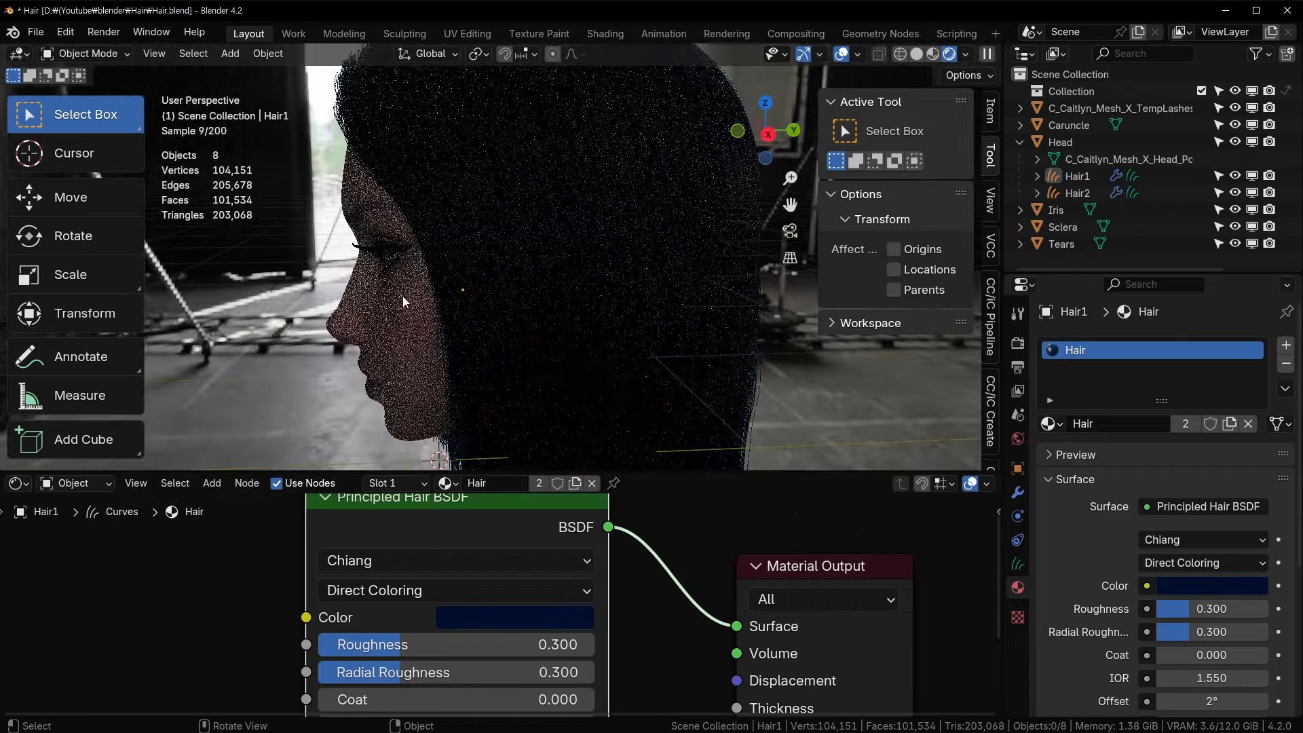